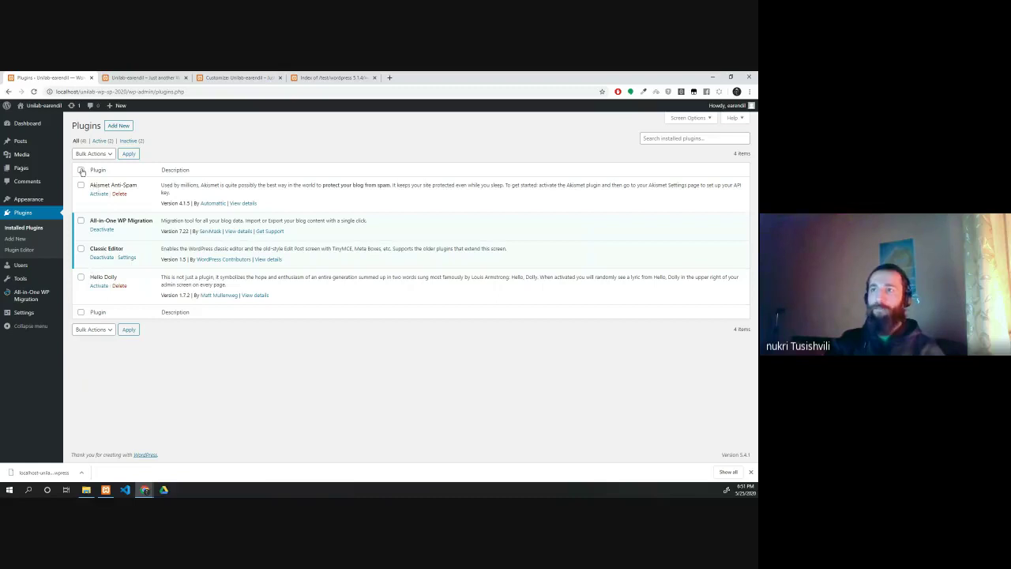
# Step: Move all three pages, Home, Privacy Policy and Sample Page, to the Trash with a bulk action
pyautogui.click(81, 170)
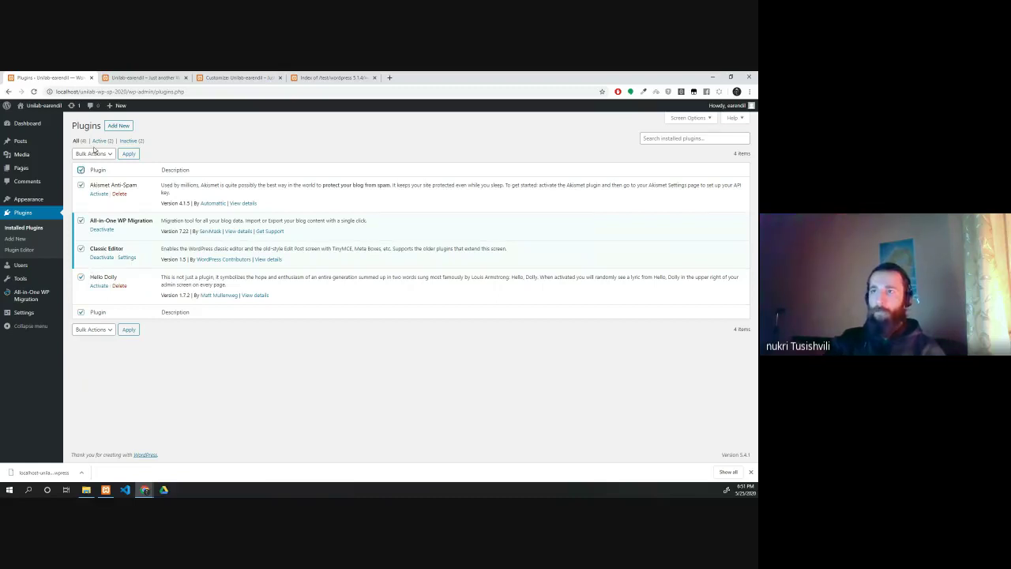
pyautogui.click(28, 169)
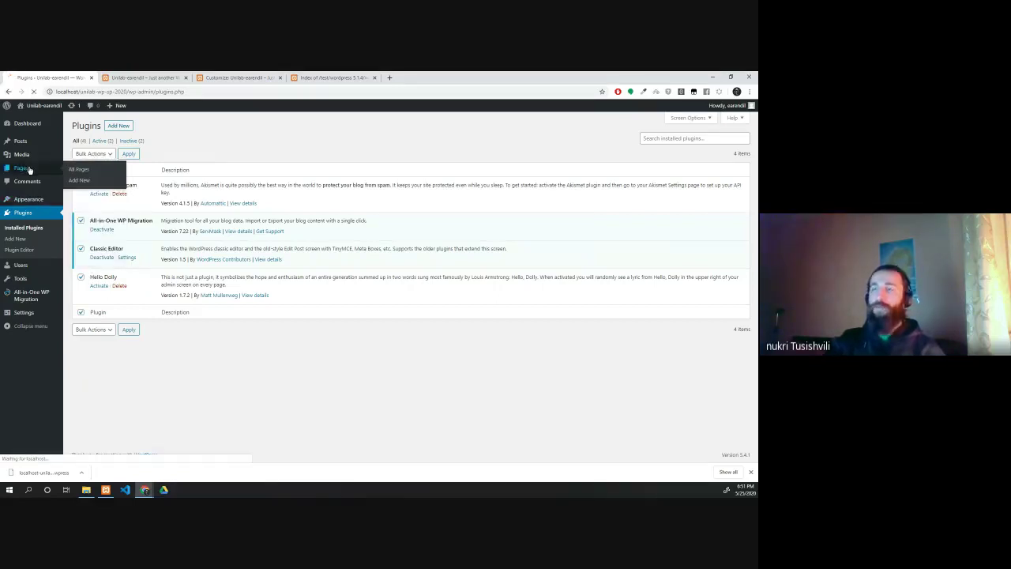
pyautogui.click(88, 157)
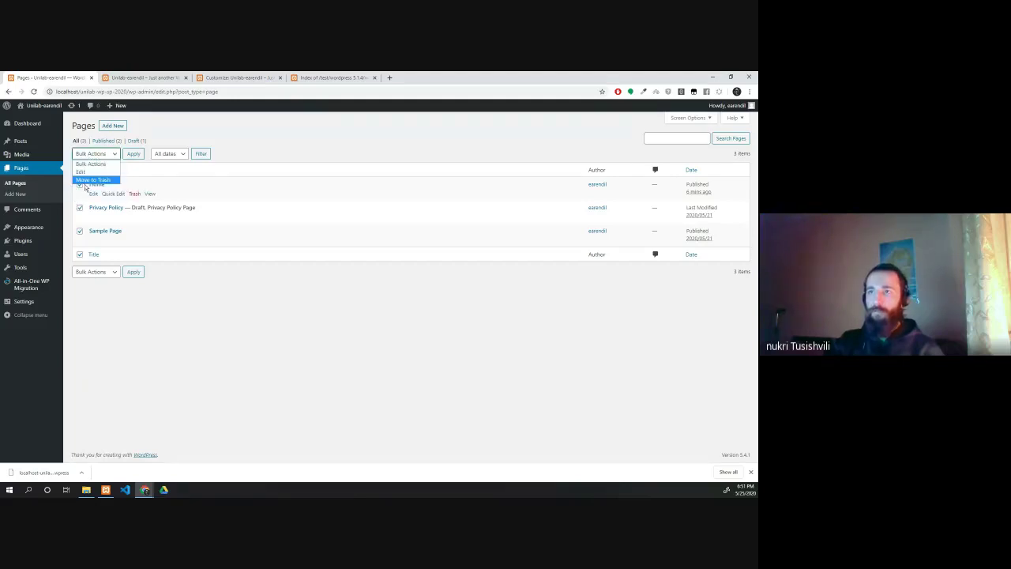
pyautogui.click(92, 179)
pyautogui.click(133, 154)
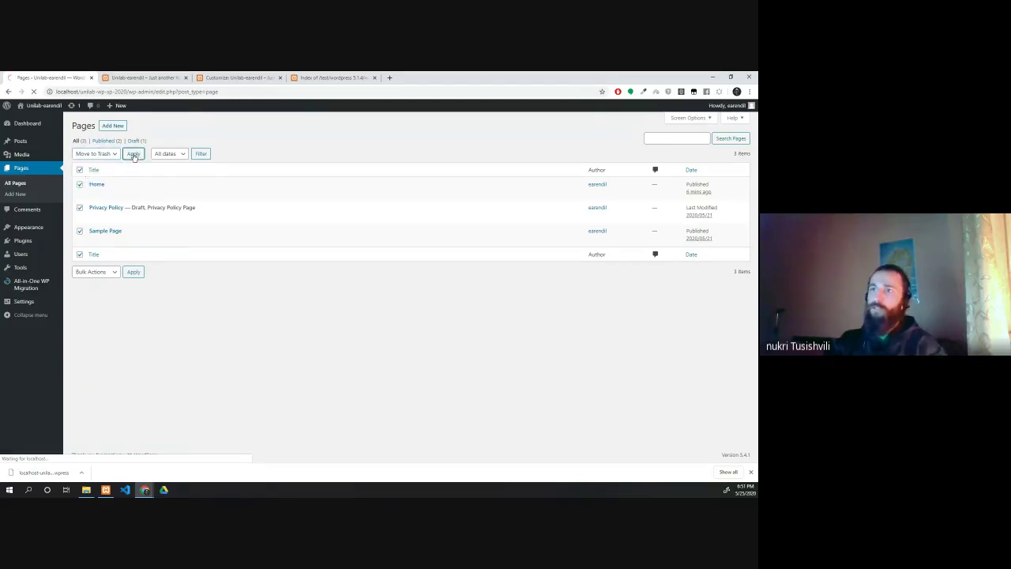
# Step: Restore the Home, Privacy Policy and Sample Page pages from the Trash with a bulk action
pyautogui.click(37, 169)
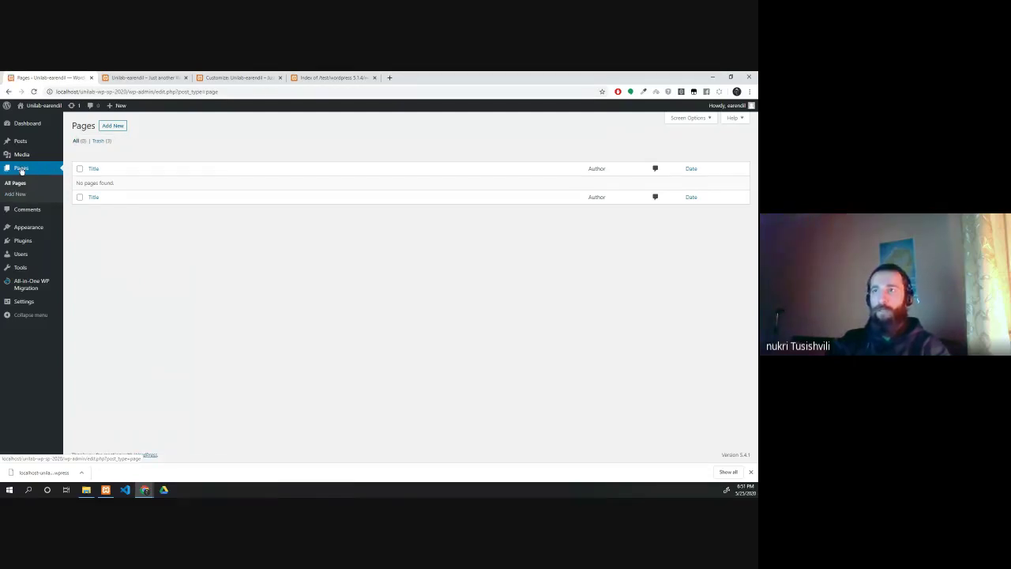
pyautogui.click(100, 141)
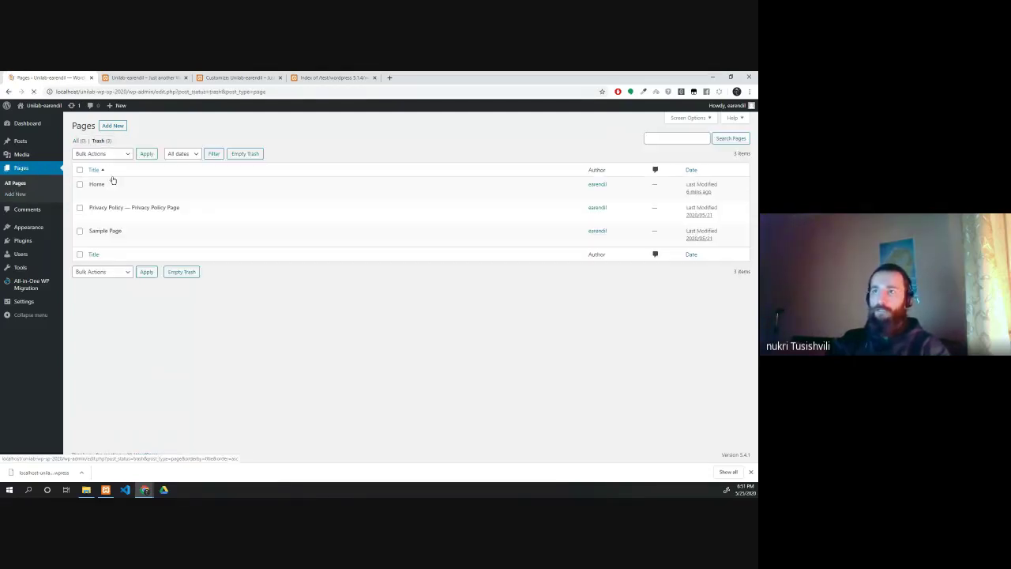
pyautogui.click(79, 170)
pyautogui.click(100, 153)
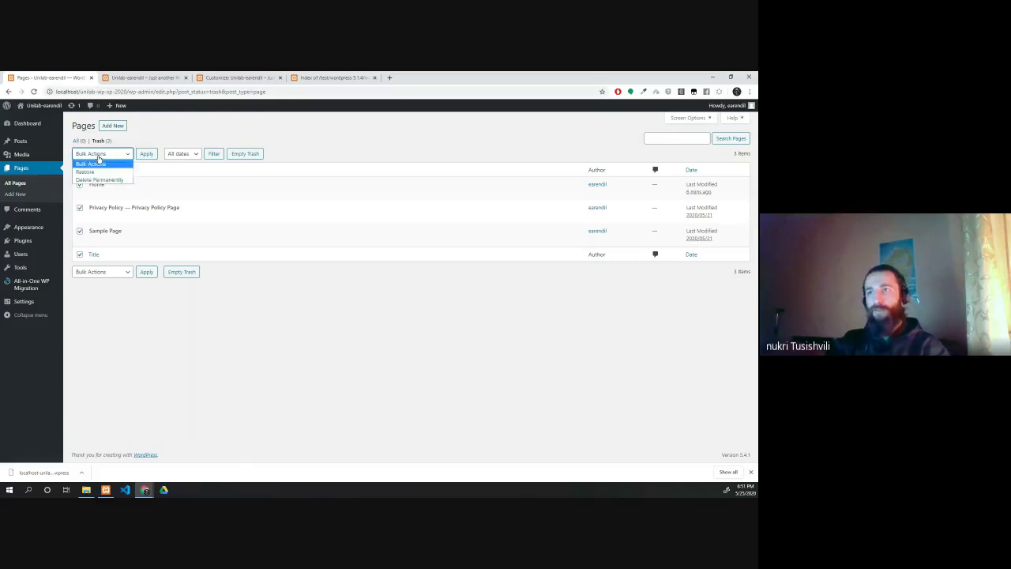
pyautogui.click(85, 171)
pyautogui.click(146, 154)
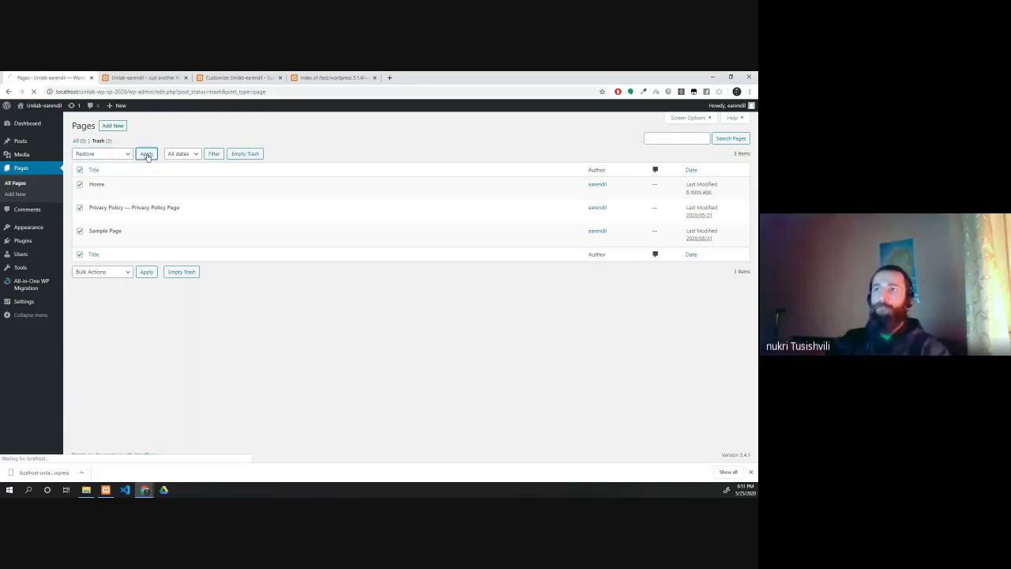
# Step: Open the site's front page in a new tab, examine its content and compare it with the older front page tab
pyautogui.rightClick(34, 122)
pyautogui.click(79, 132)
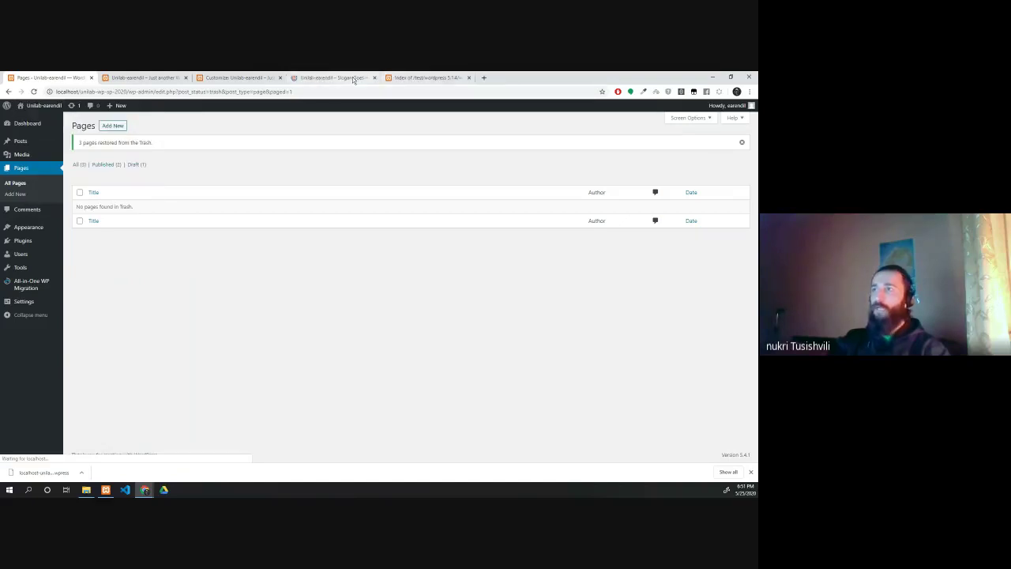
pyautogui.click(331, 77)
pyautogui.scroll(-4, 194, 217)
pyautogui.scroll(4, 184, 222)
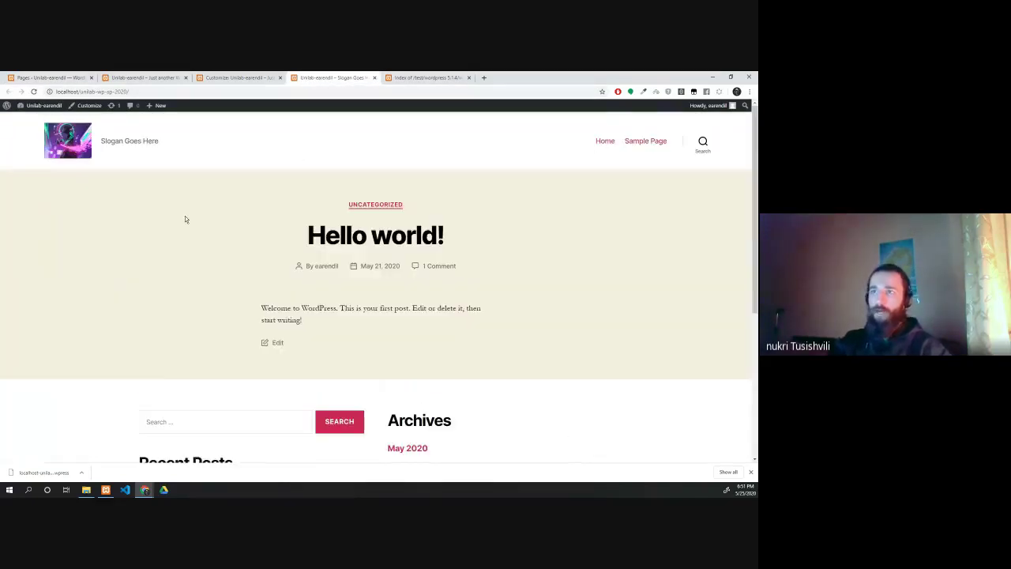
pyautogui.scroll(-3, 474, 229)
pyautogui.scroll(3, 355, 278)
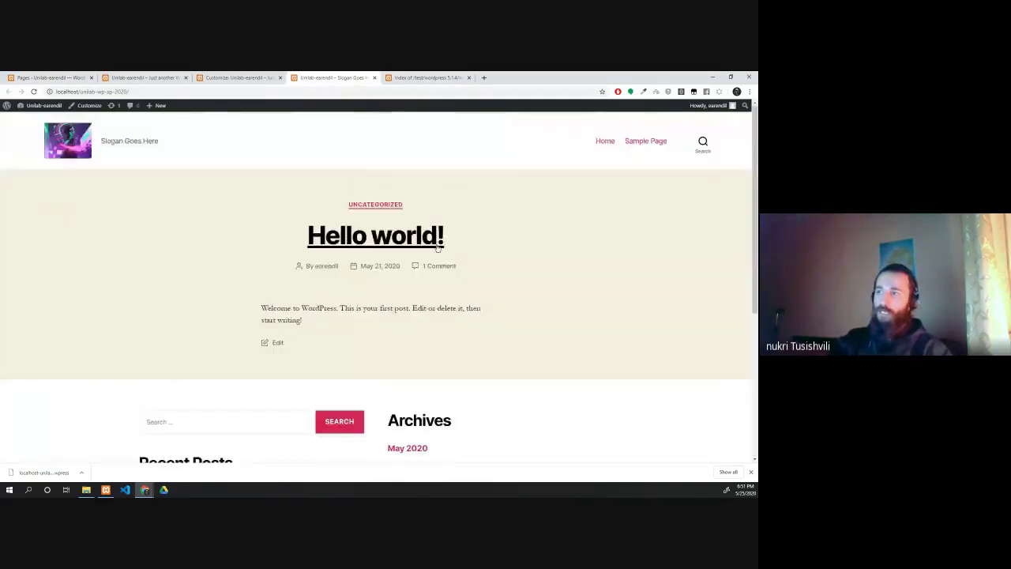
pyautogui.click(241, 77)
pyautogui.click(146, 78)
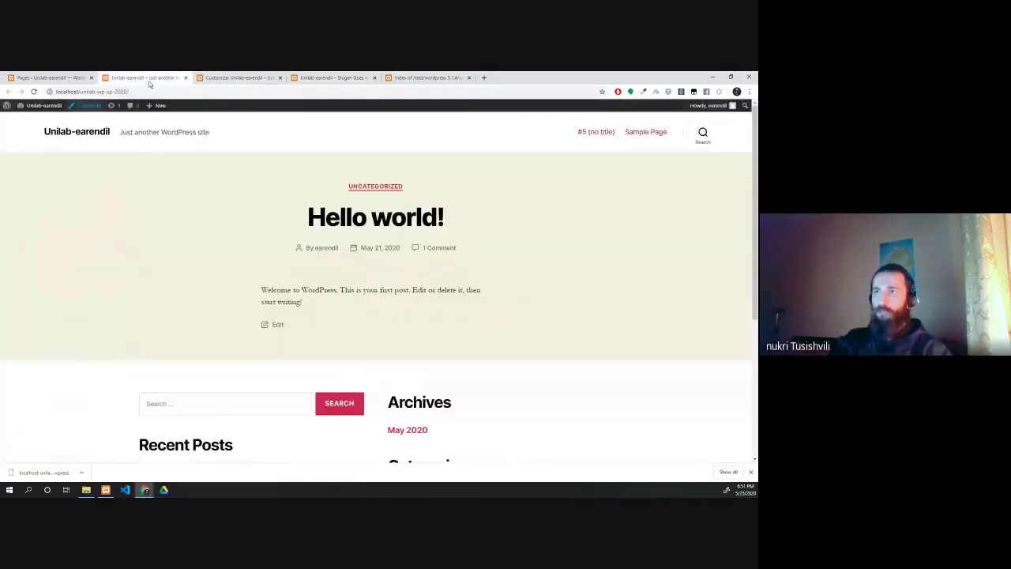
# Step: Move the "Hello world!" post to the Trash with a bulk action in the Posts list
pyautogui.click(51, 78)
pyautogui.click(22, 140)
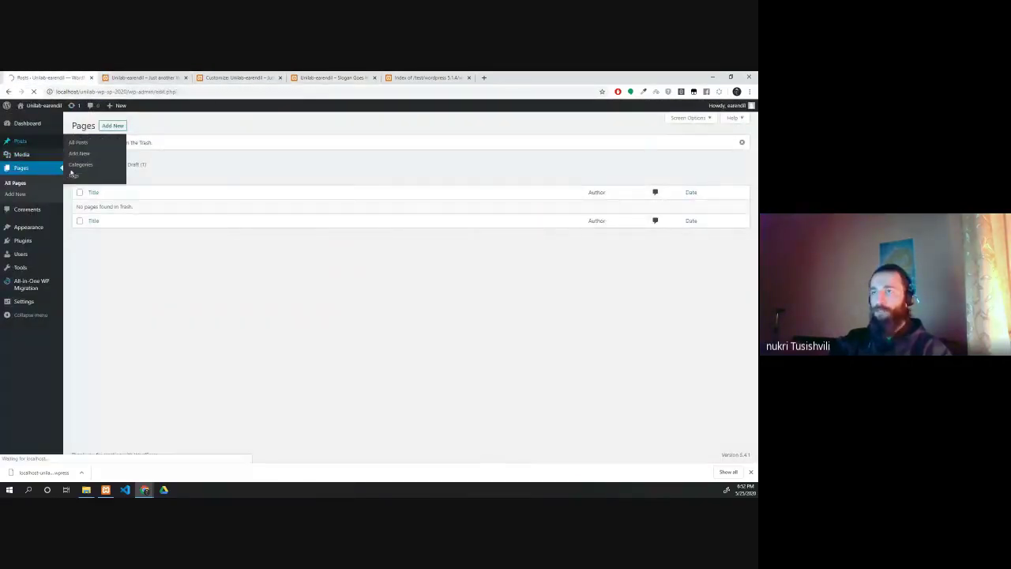
pyautogui.click(79, 186)
pyautogui.click(93, 153)
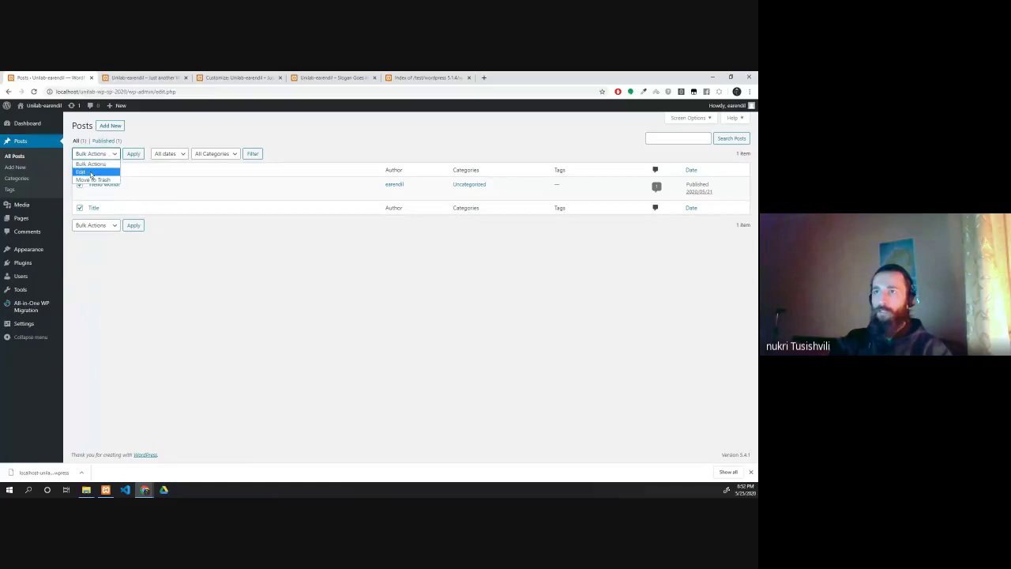
pyautogui.click(92, 180)
pyautogui.click(133, 153)
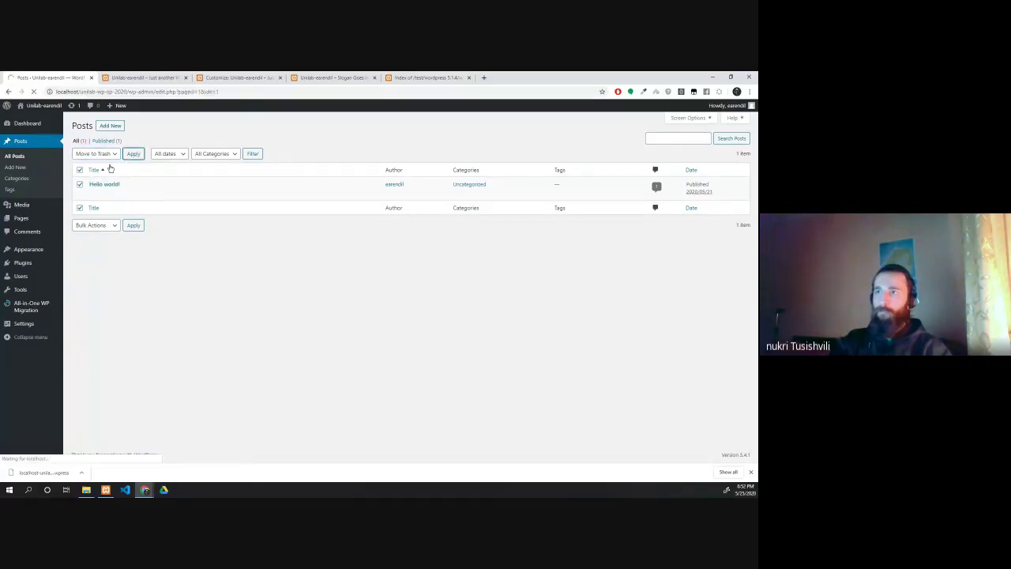
# Step: Reload the site's front page and examine it without the trashed post
pyautogui.click(324, 77)
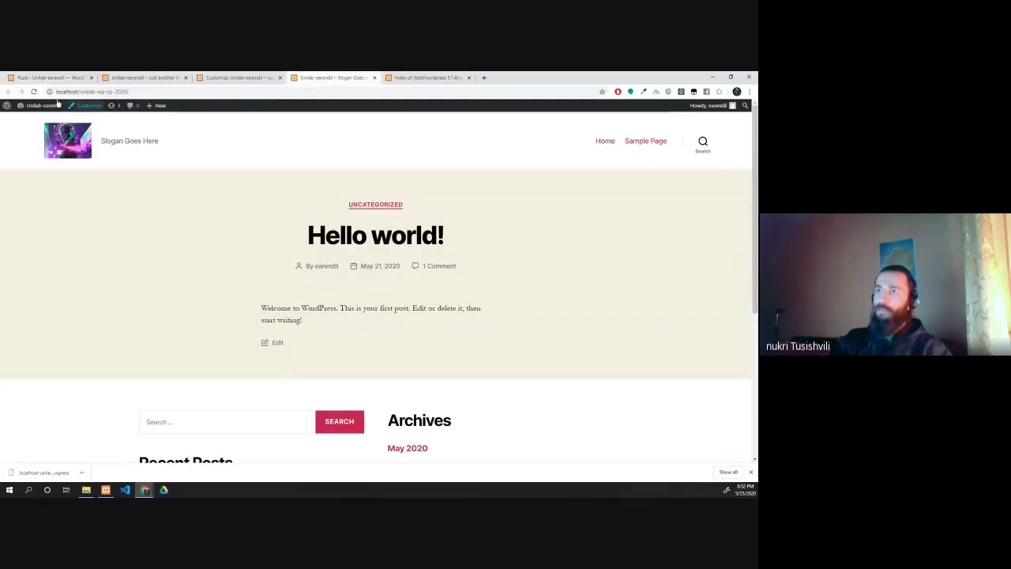
pyautogui.click(35, 92)
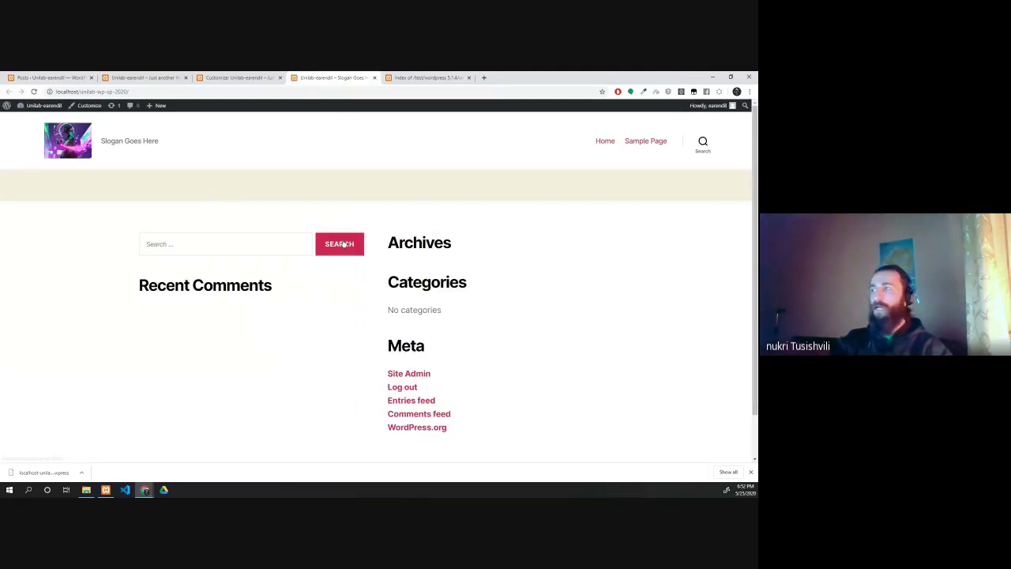
pyautogui.scroll(-1, 377, 292)
pyautogui.scroll(1, 377, 292)
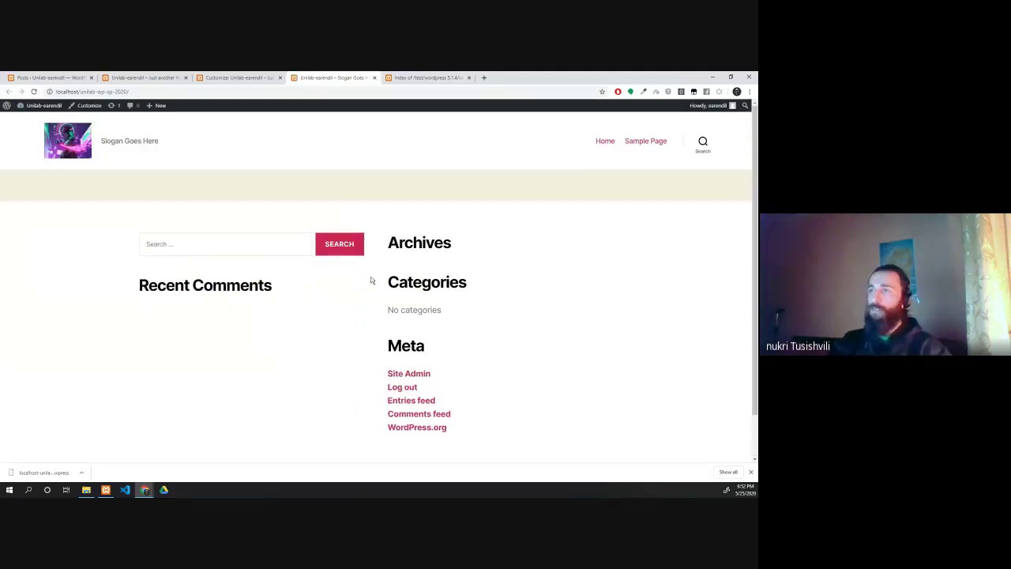
pyautogui.scroll(-1, 352, 283)
pyautogui.scroll(1, 353, 283)
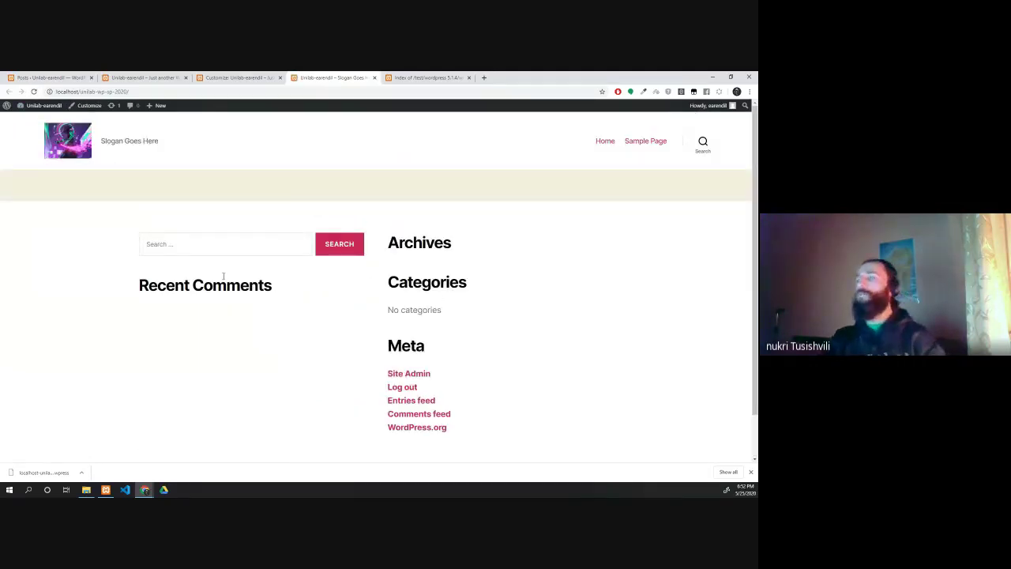
# Step: Open the All-in-One WP Migration export page in the site admin and show its export destinations
pyautogui.click(77, 78)
pyautogui.moveTo(20, 308)
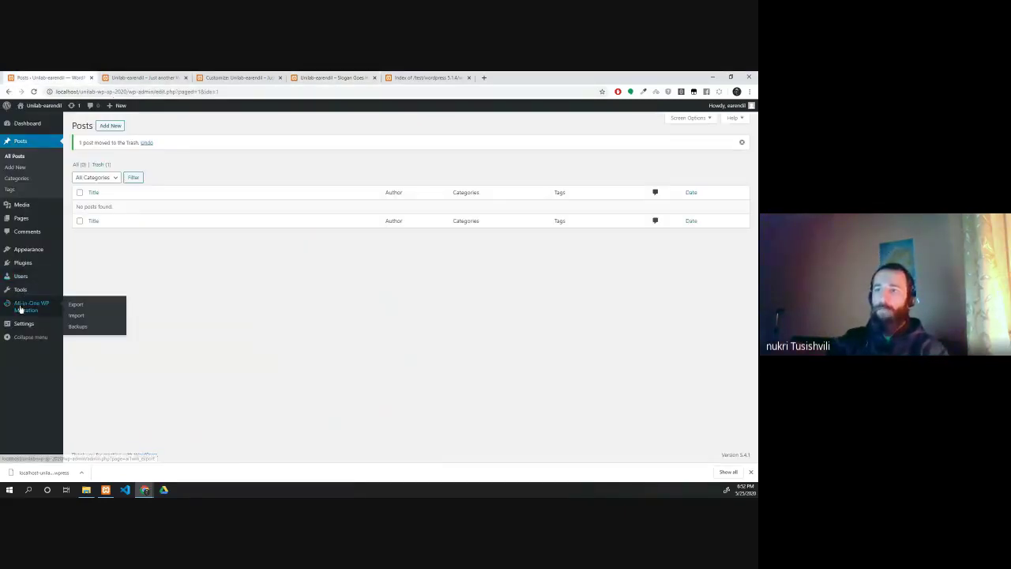
pyautogui.click(76, 307)
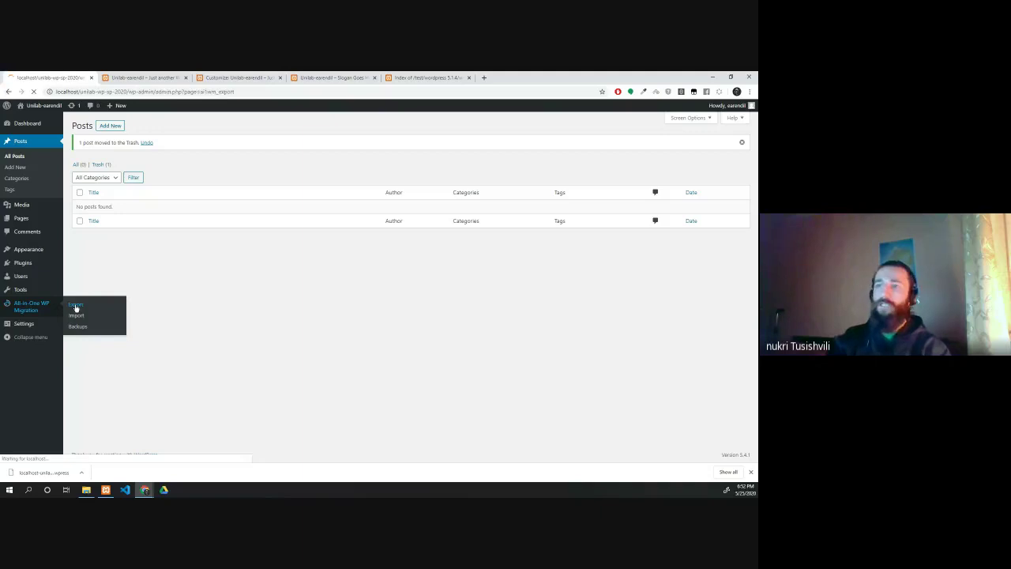
pyautogui.click(112, 207)
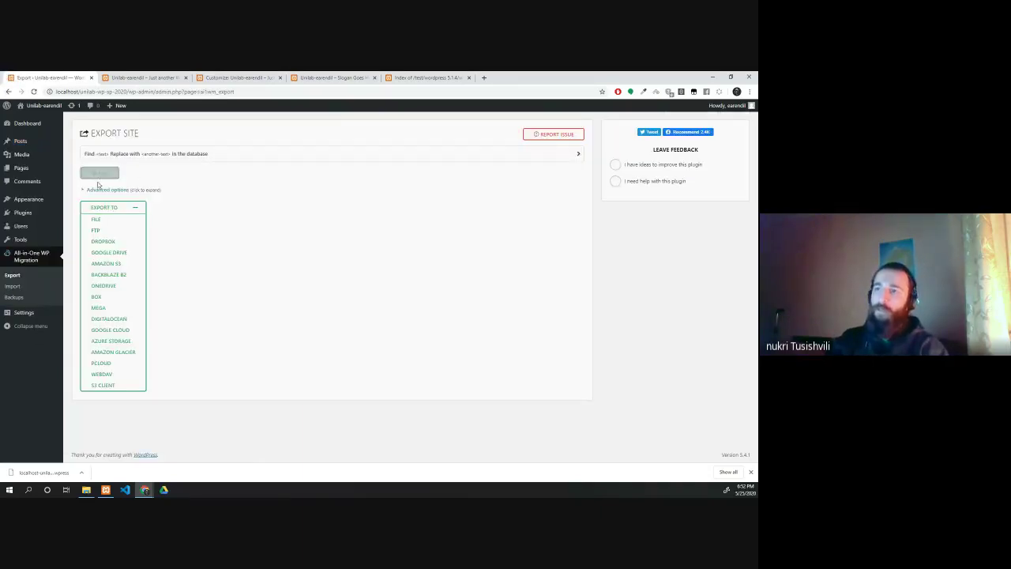
# Step: Open the All-in-One WP Migration import page and show its import sources
pyautogui.click(15, 288)
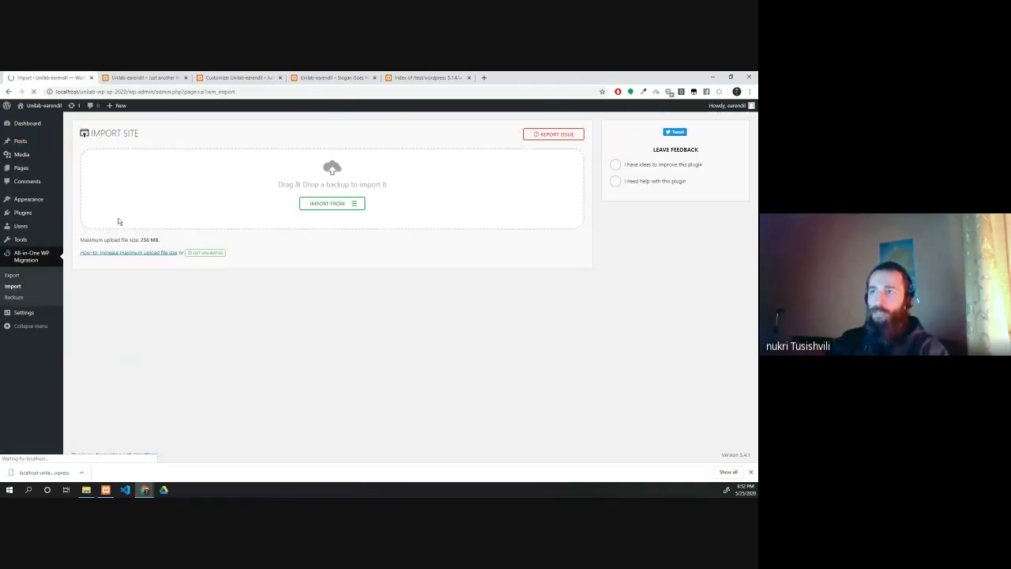
pyautogui.click(321, 204)
pyautogui.click(317, 216)
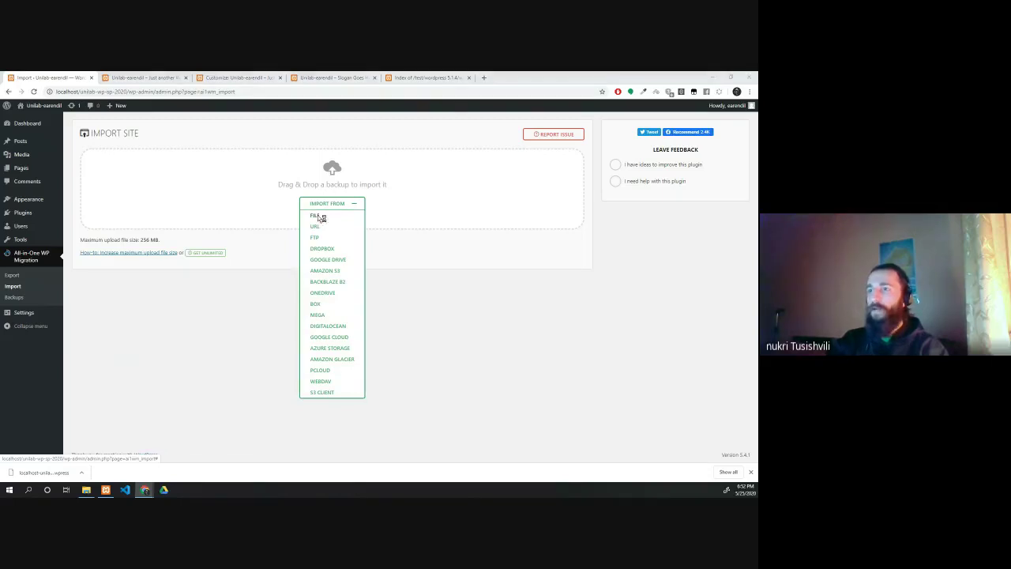
pyautogui.click(350, 261)
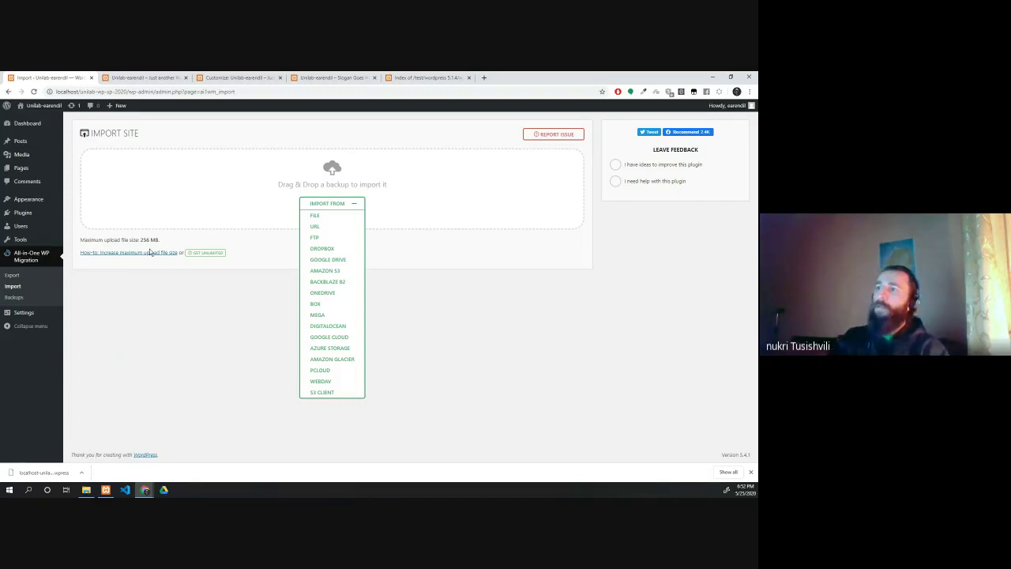
# Step: Import the localhost-unilab .wpress backup file from Downloads, accept overwriting the site and finish the import
pyautogui.click(334, 221)
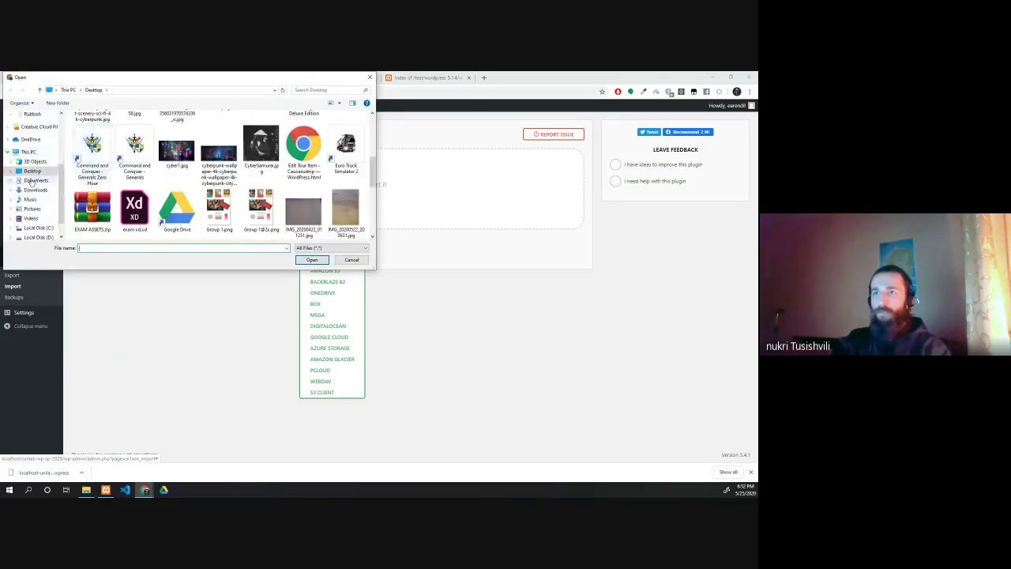
pyautogui.click(35, 189)
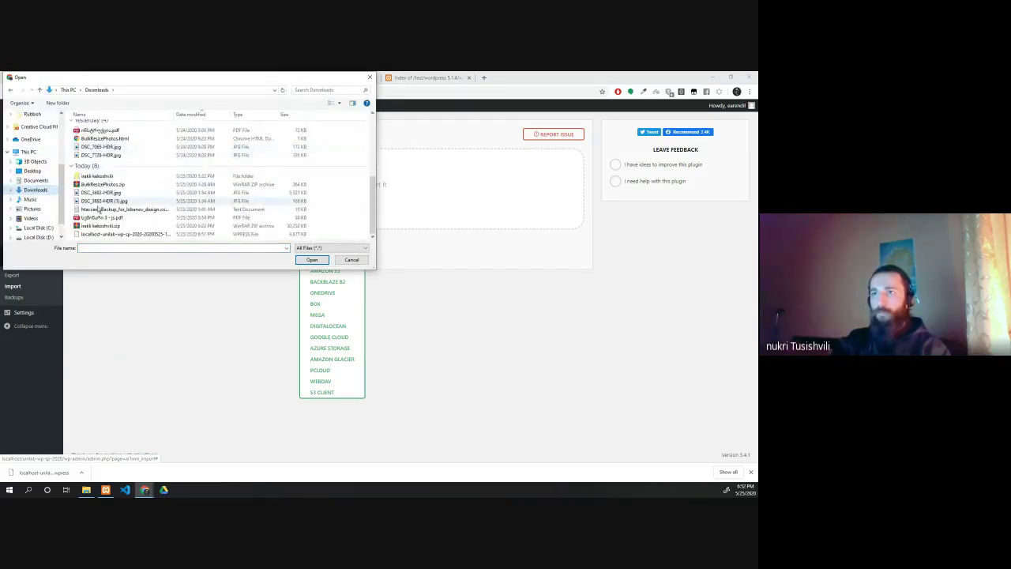
pyautogui.click(130, 234)
pyautogui.click(311, 259)
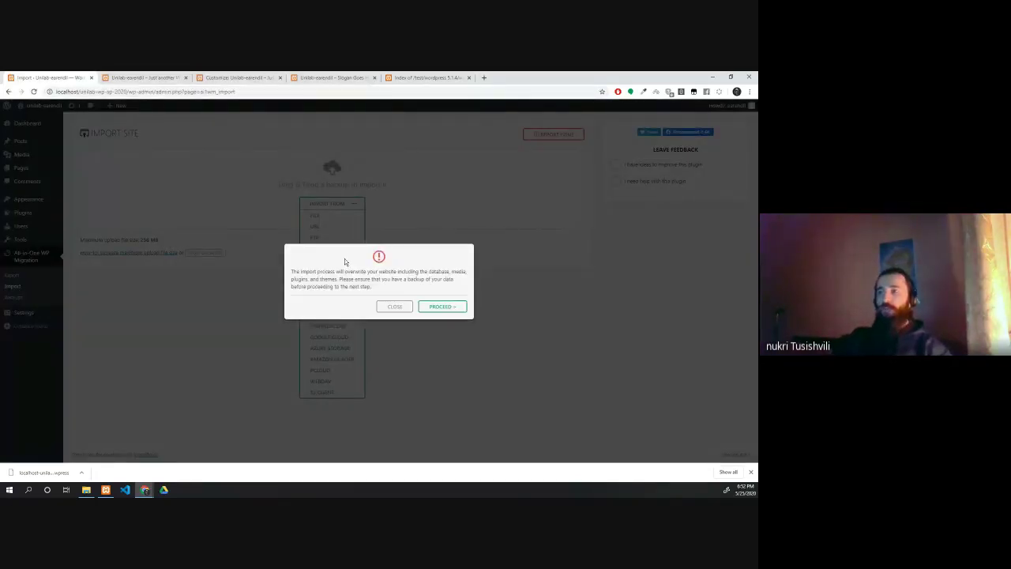
pyautogui.click(443, 307)
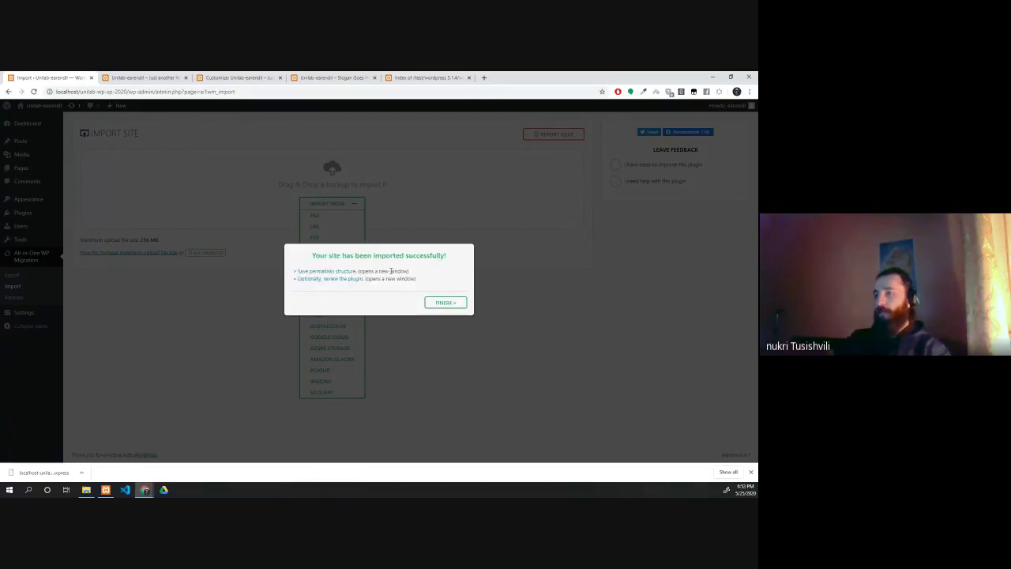
pyautogui.click(445, 303)
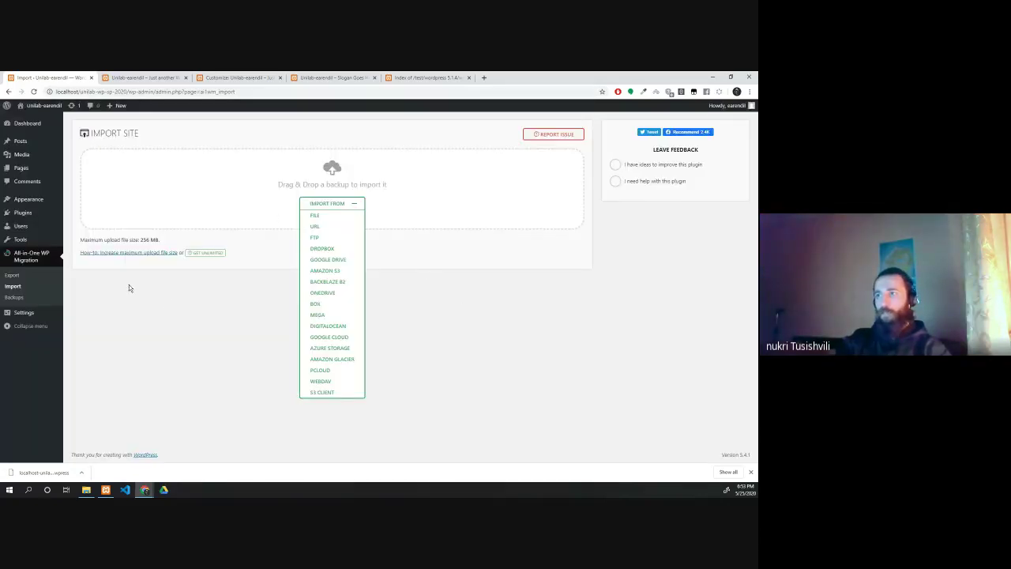
# Step: Check the Pages list, the Posts list and the reloaded front page for the content restored by the import
pyautogui.click(33, 92)
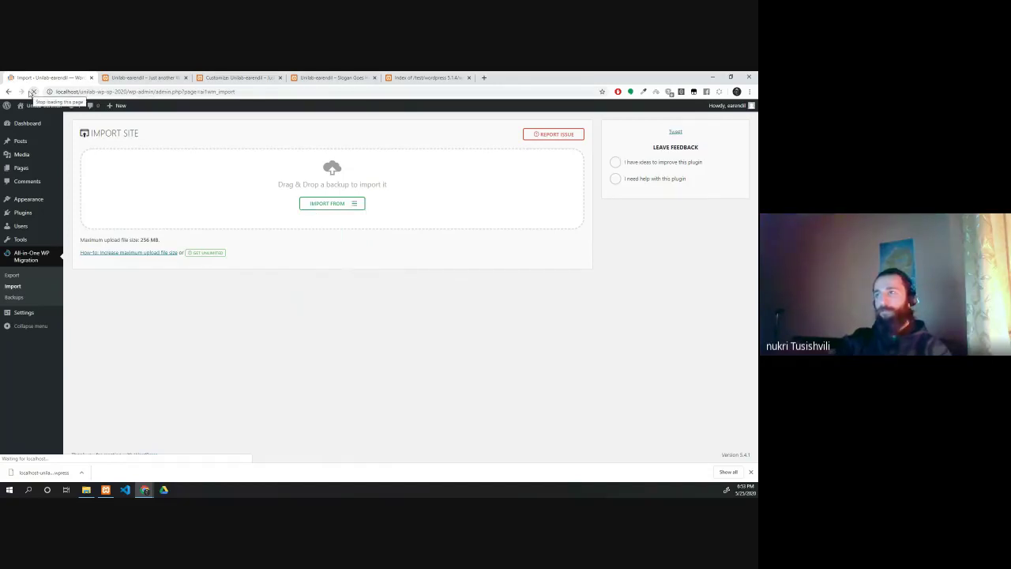
pyautogui.click(21, 169)
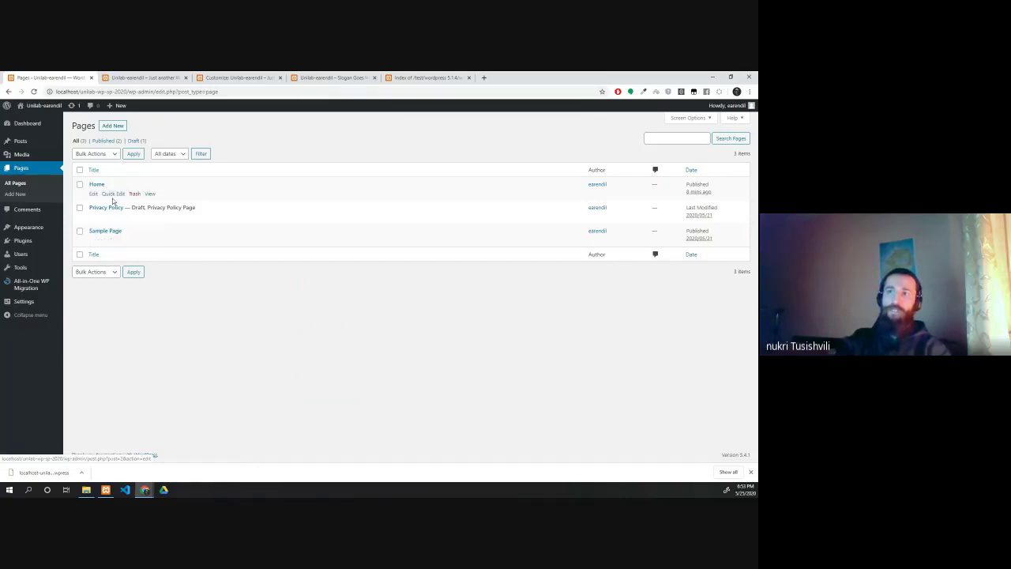
pyautogui.click(23, 145)
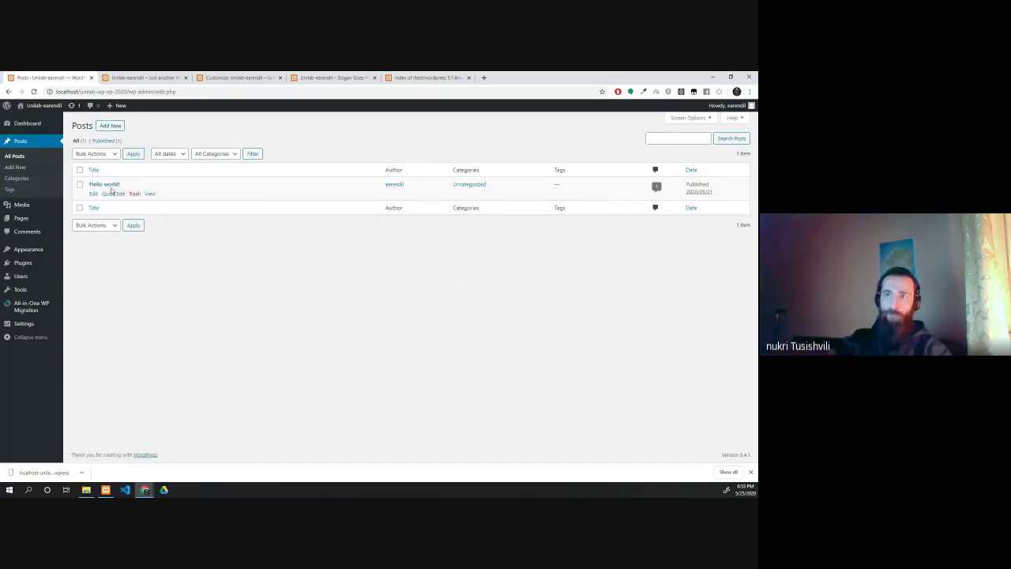
pyautogui.click(136, 77)
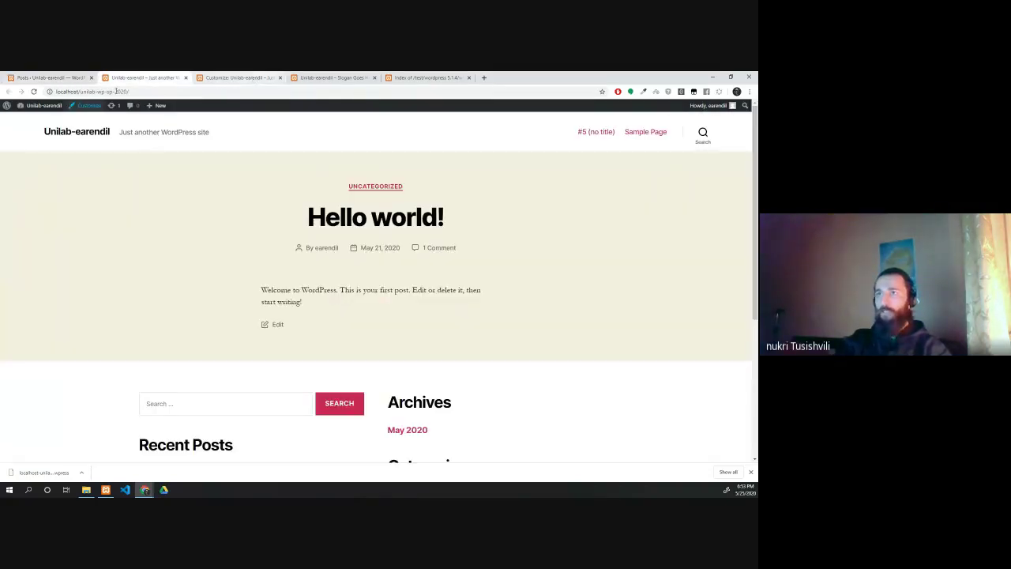
pyautogui.click(34, 91)
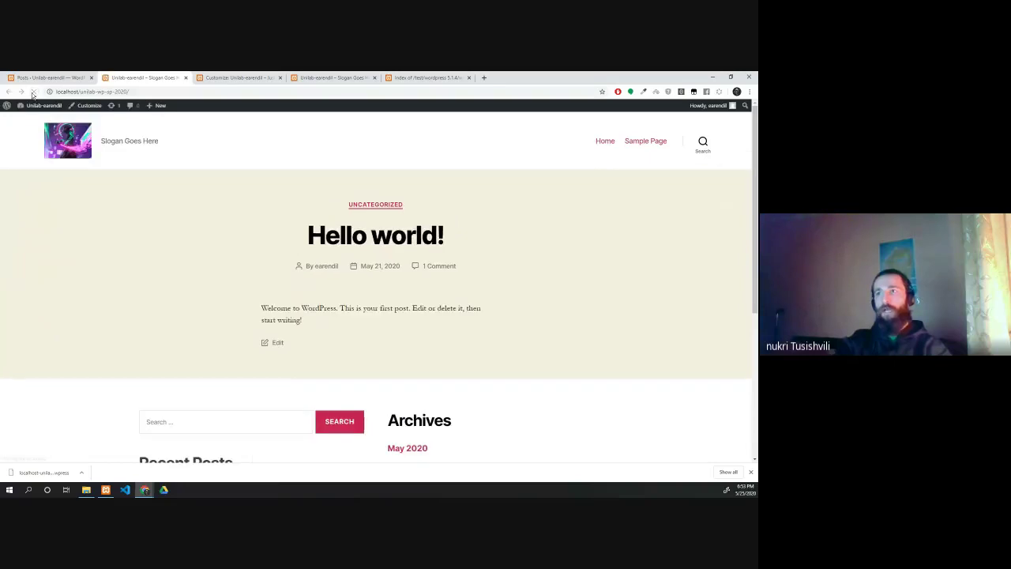
pyautogui.scroll(-3, 103, 289)
pyautogui.scroll(3, 104, 289)
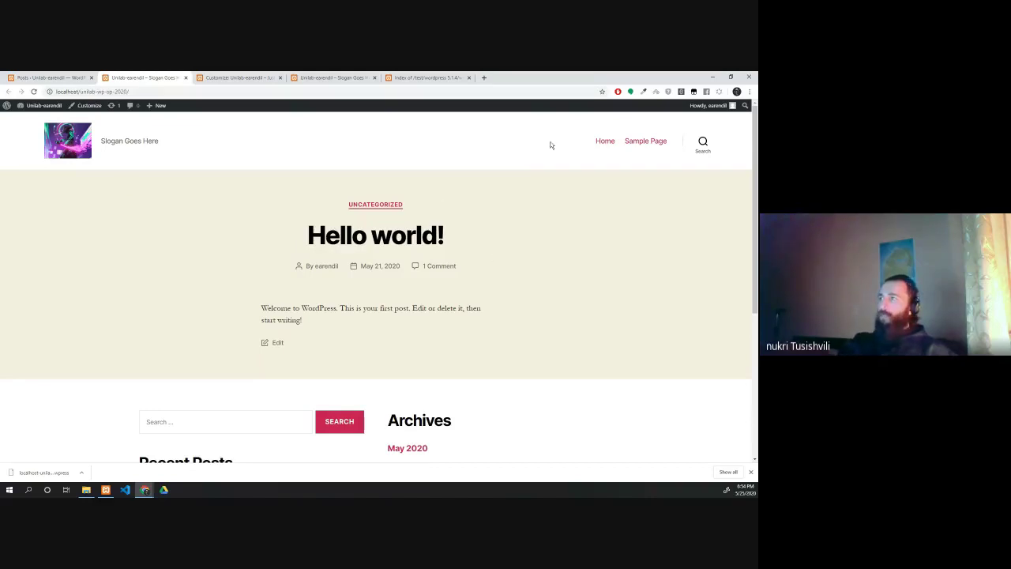
pyautogui.scroll(-1, 230, 166)
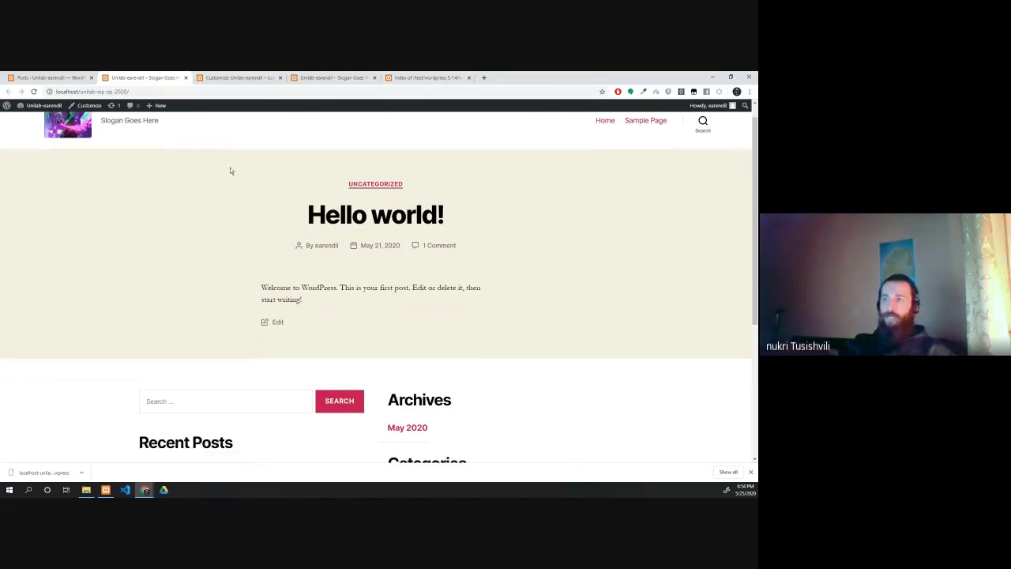
pyautogui.scroll(-3, 231, 171)
pyautogui.scroll(4, 242, 230)
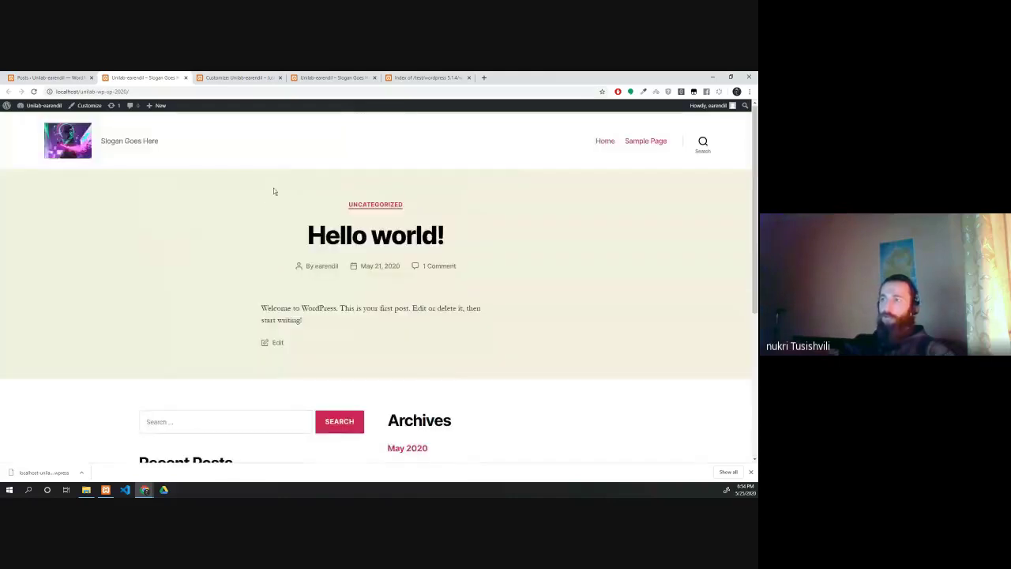
# Step: Switch to the File Explorer window showing htdocs and open the unilab-wp-sp-2020 folder
pyautogui.click(712, 77)
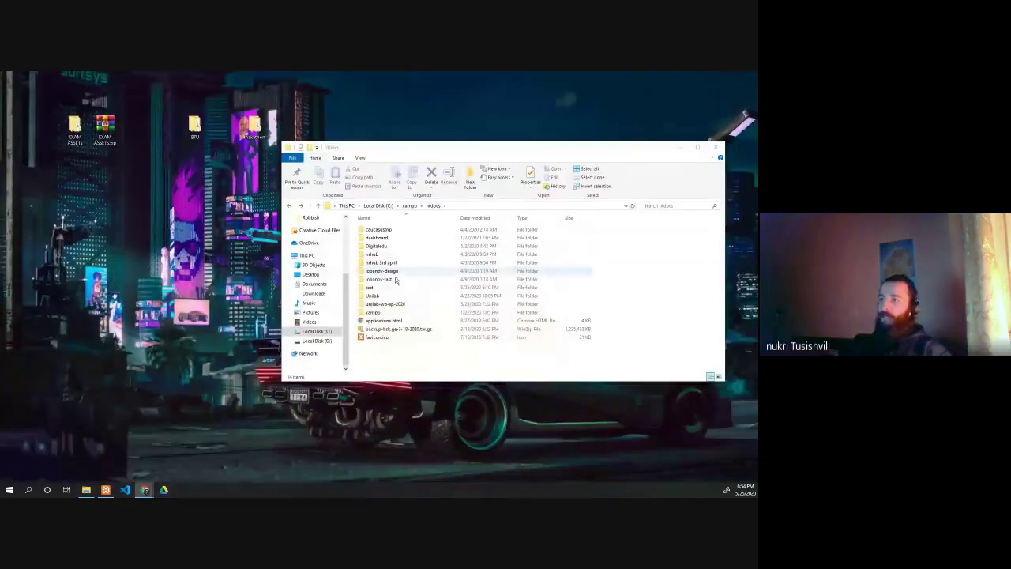
pyautogui.doubleClick(365, 304)
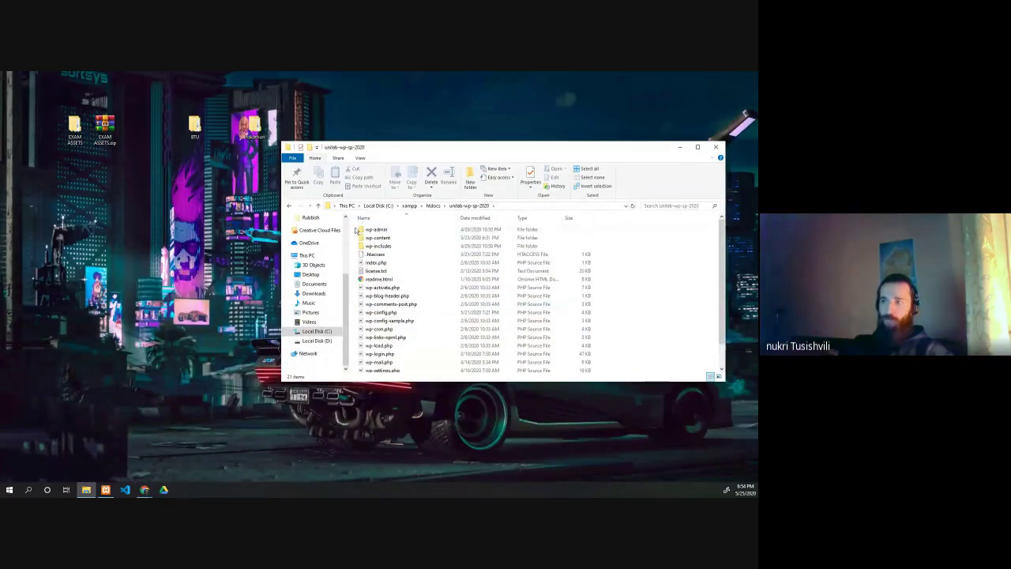
pyautogui.moveTo(357, 226); pyautogui.dragTo(453, 424)
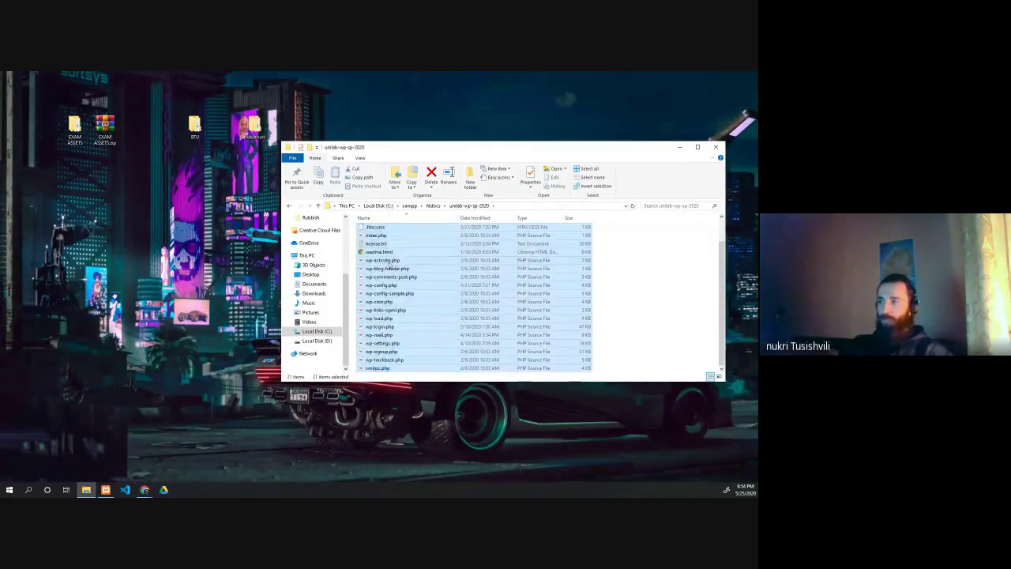
pyautogui.rightClick(391, 263)
pyautogui.click(655, 242)
pyautogui.click(637, 250)
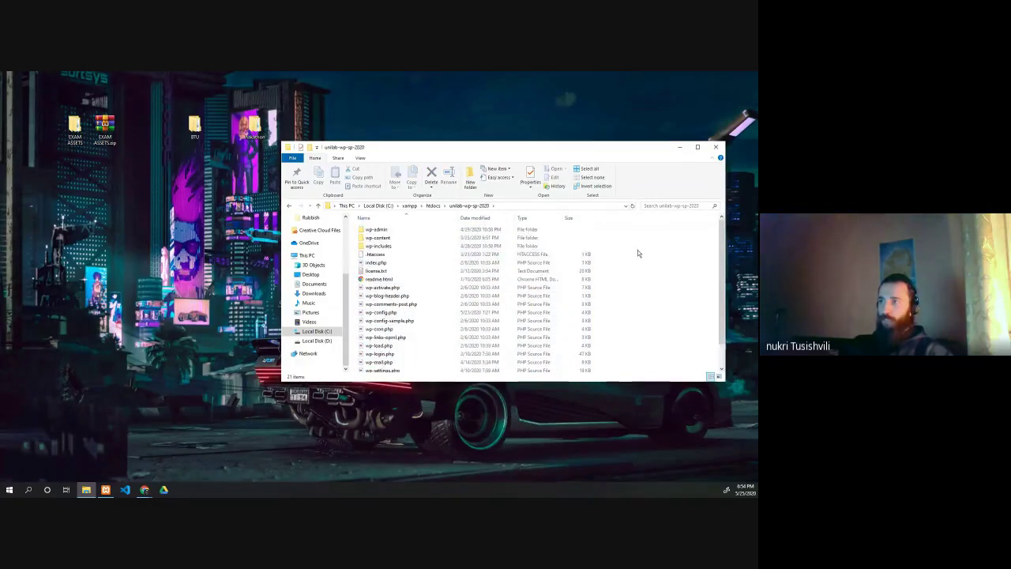
# Step: Compress all files and folders of the unilab-wp-sp-2020 site into one zipped folder and point out the archive
pyautogui.hotkey('ctrl', 'a')
pyautogui.rightClick(386, 261)
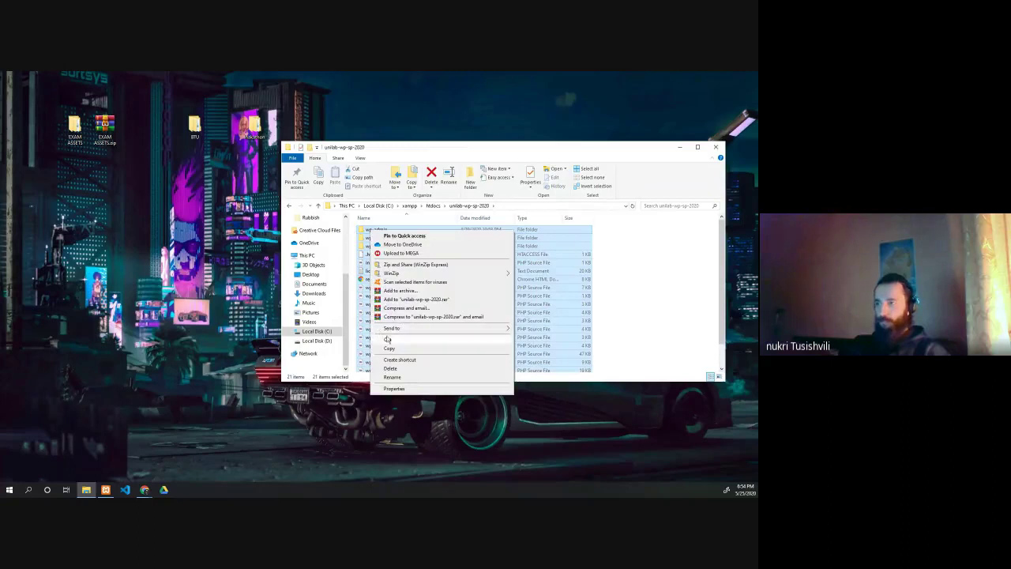
pyautogui.moveTo(385, 330)
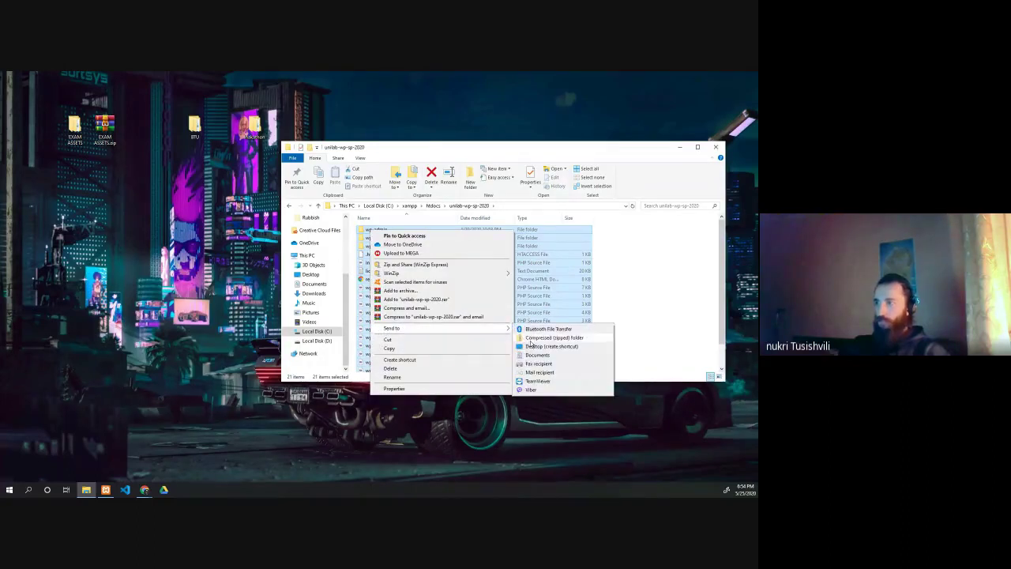
pyautogui.click(531, 344)
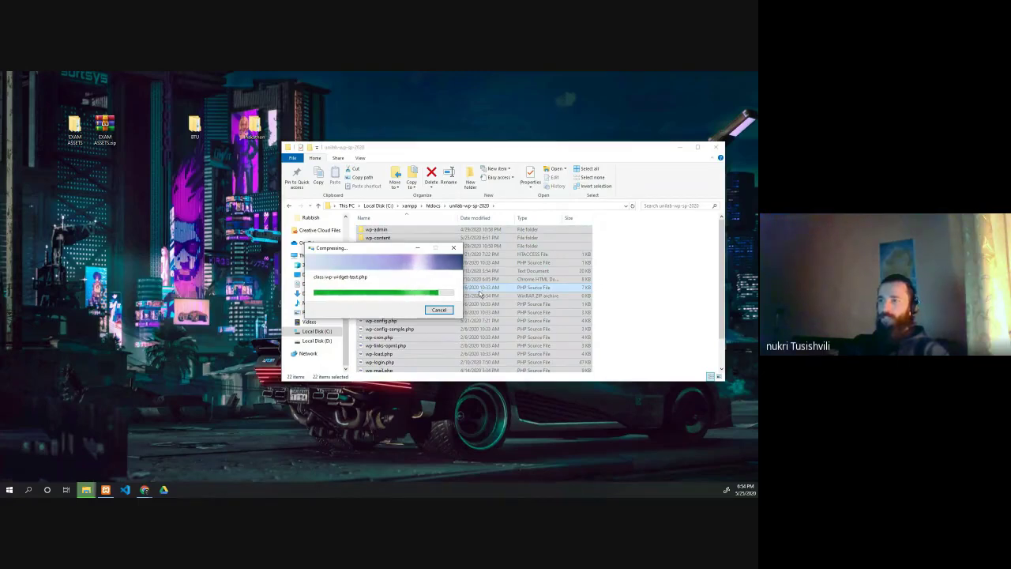
pyautogui.press('Return')
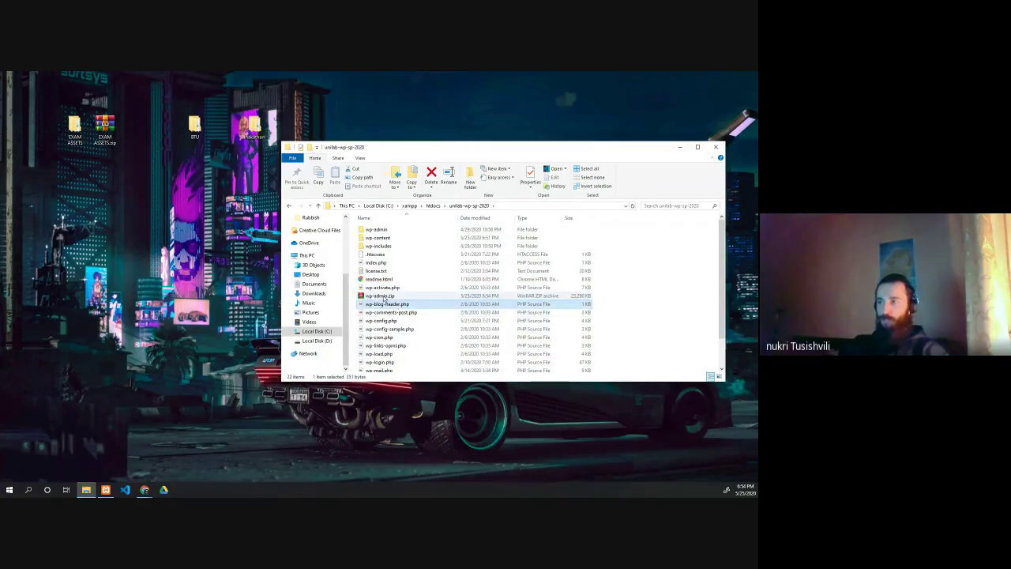
pyautogui.moveTo(379, 295)
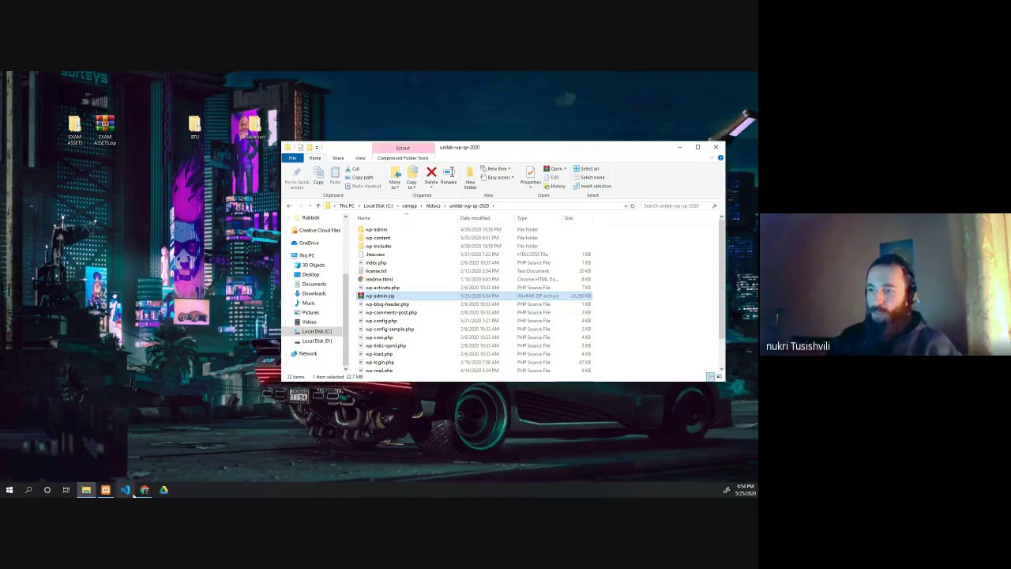
# Step: Switch to the Chrome window with the site, load localhost in a new tab and open phpMyAdmin through the XAMPP dashboard
pyautogui.click(145, 490)
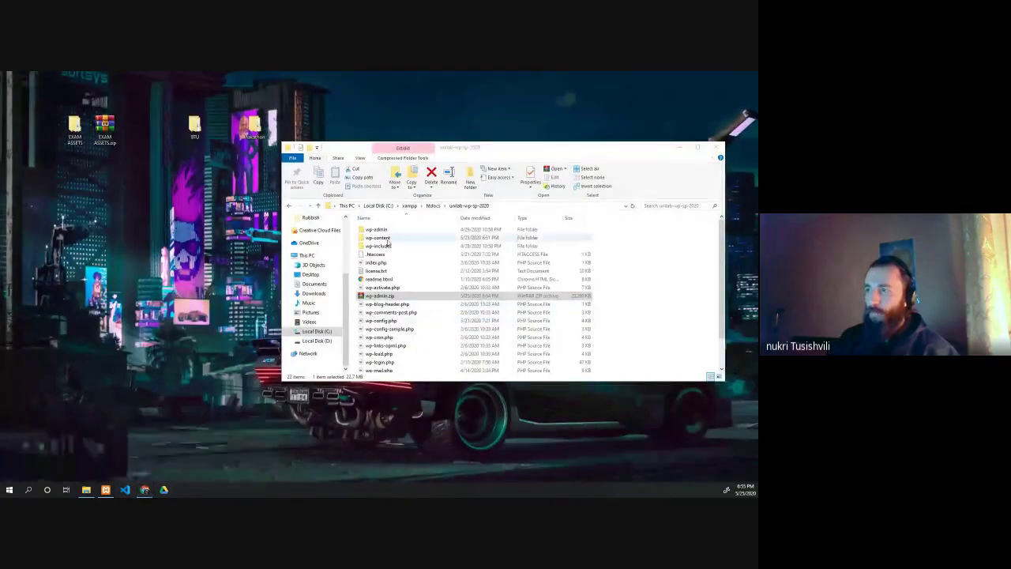
pyautogui.click(145, 490)
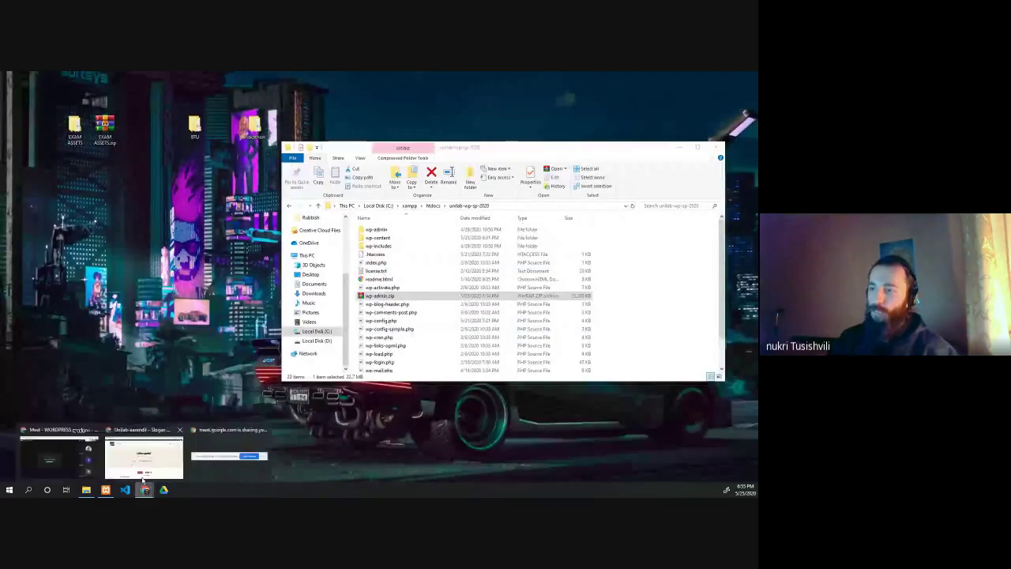
pyautogui.click(136, 445)
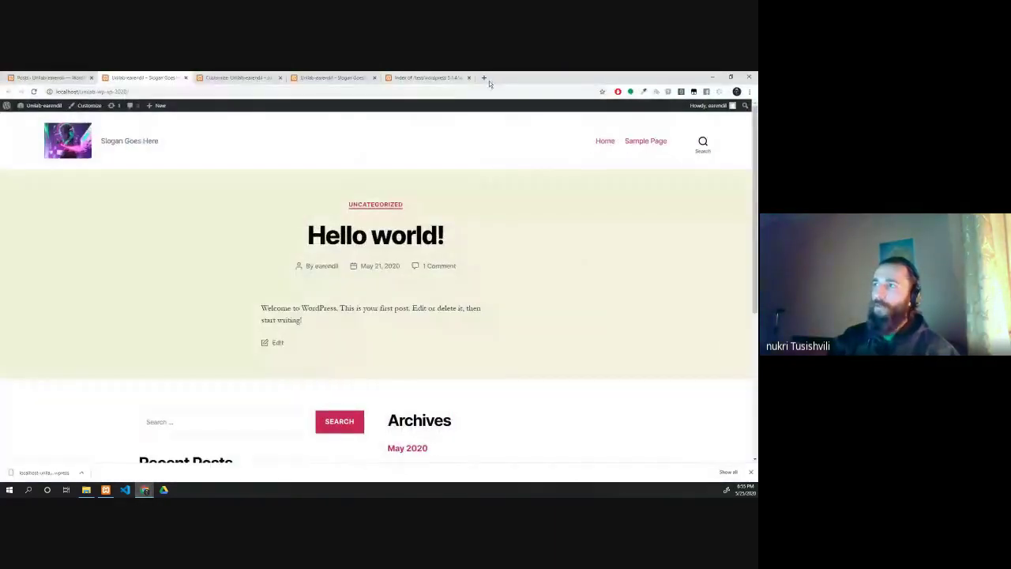
pyautogui.click(484, 77)
pyautogui.write('lo')
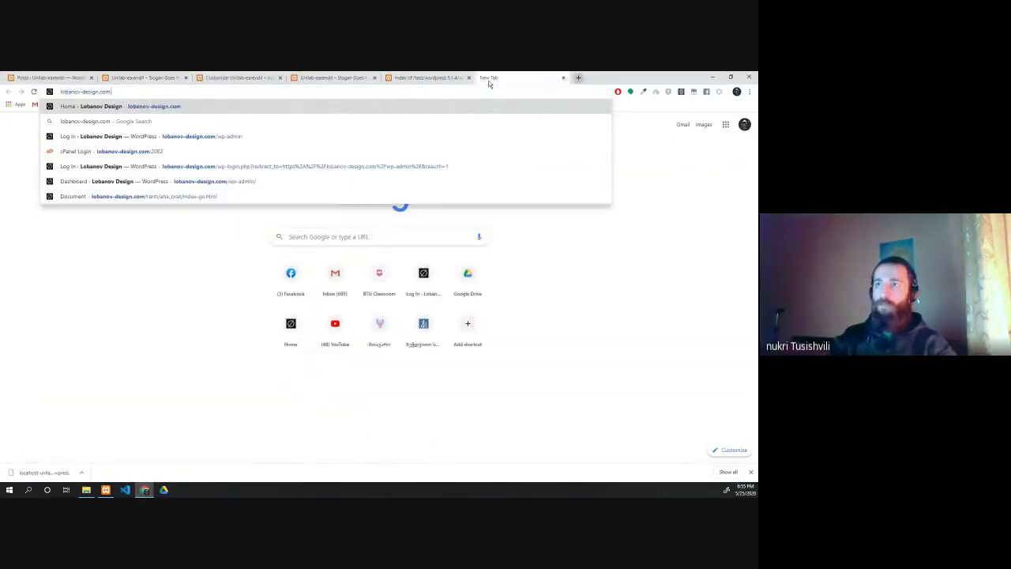
pyautogui.press('BackSpace')
pyautogui.press('BackSpace')
pyautogui.write('oc')
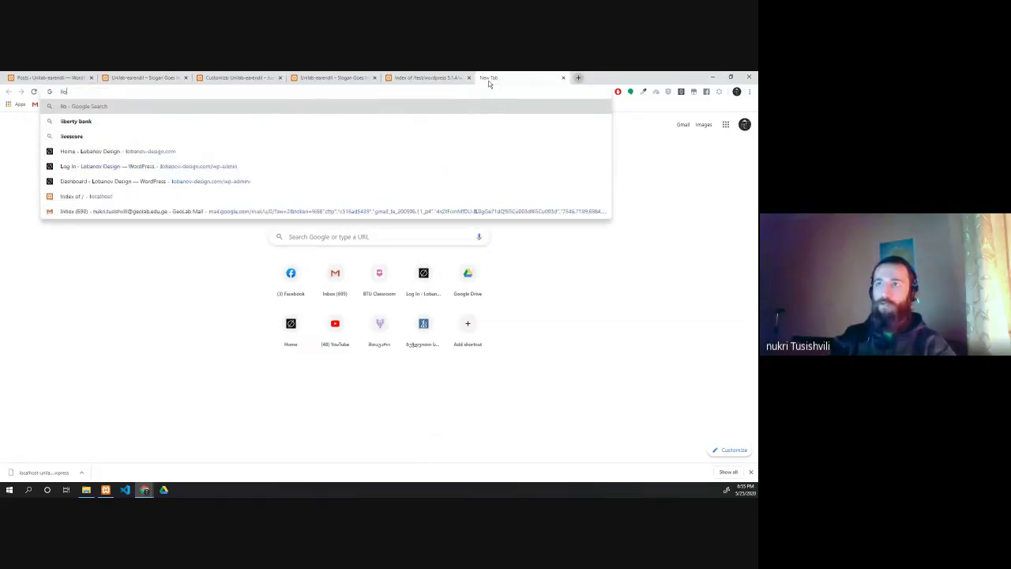
pyautogui.press('BackSpace')
pyautogui.press('BackSpace')
pyautogui.press('BackSpace')
pyautogui.write('oca')
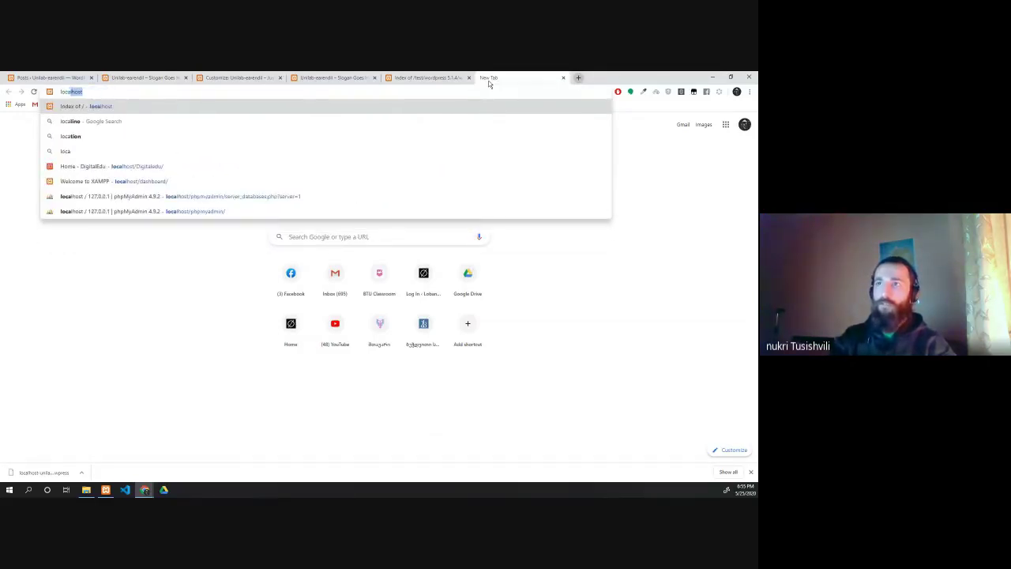
pyautogui.write('lhost/das')
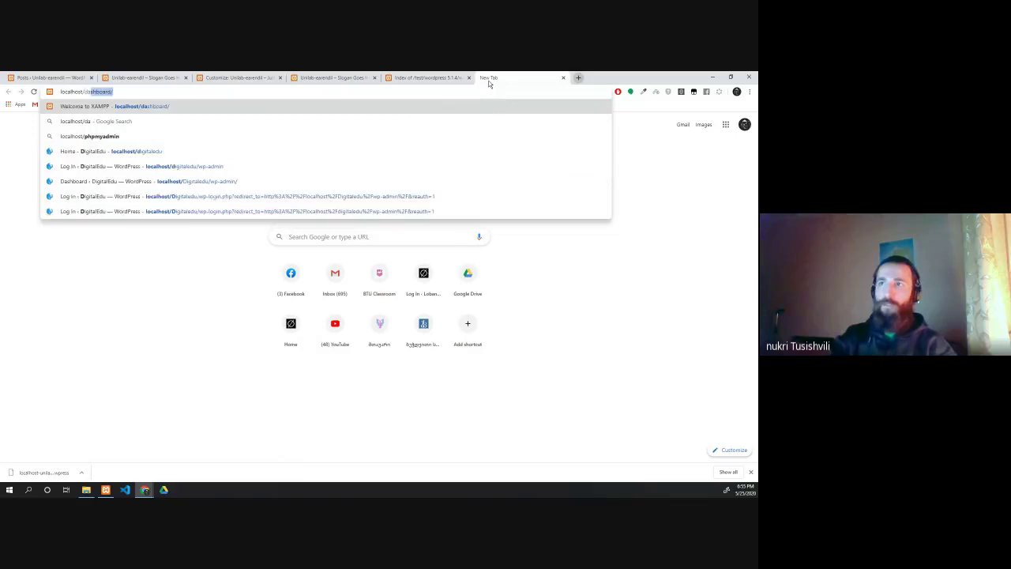
pyautogui.press('BackSpace')
pyautogui.press('BackSpace')
pyautogui.press('BackSpace')
pyautogui.press('BackSpace')
pyautogui.press('BackSpace')
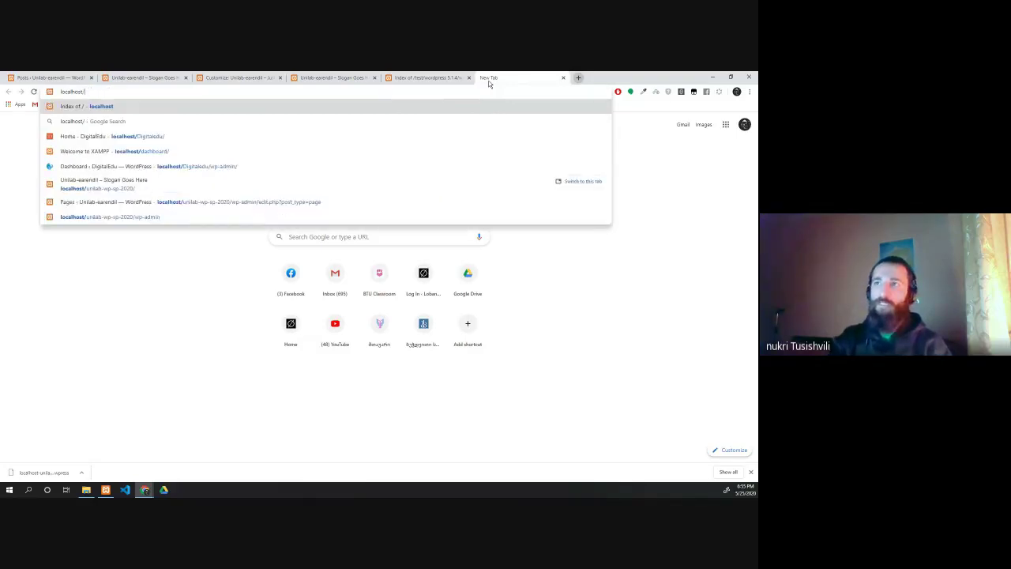
pyautogui.press('Return')
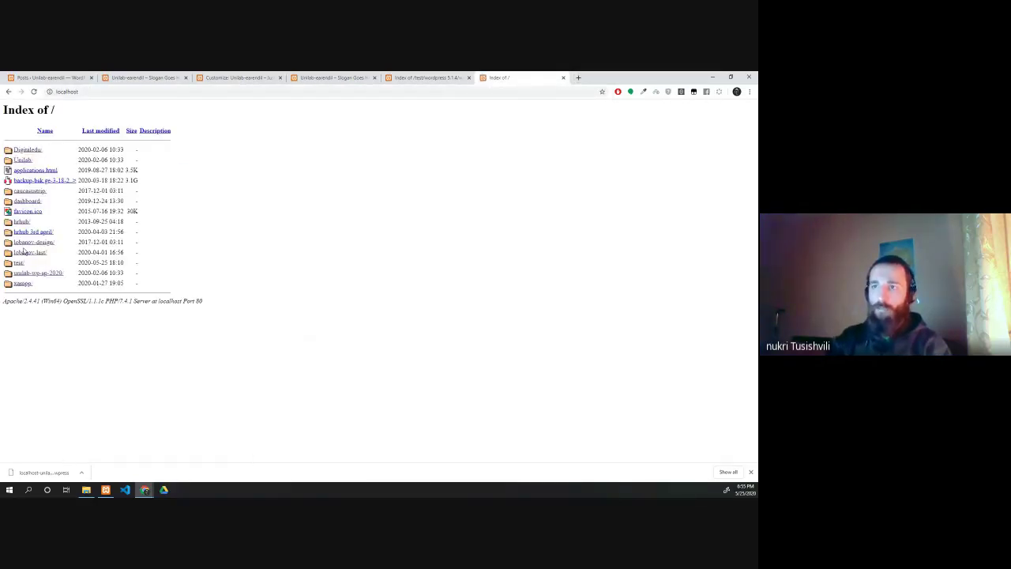
pyautogui.click(19, 202)
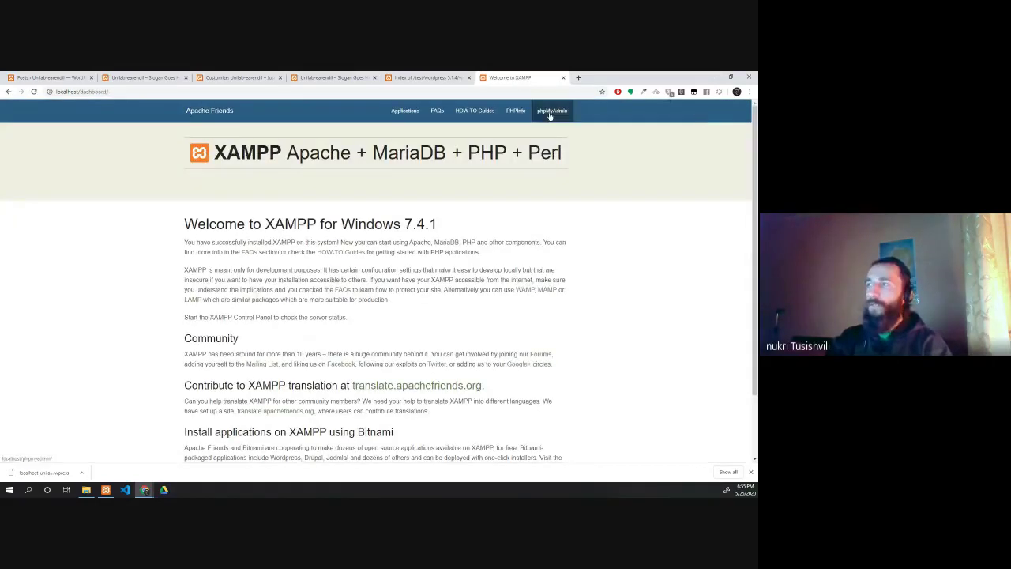
pyautogui.click(550, 113)
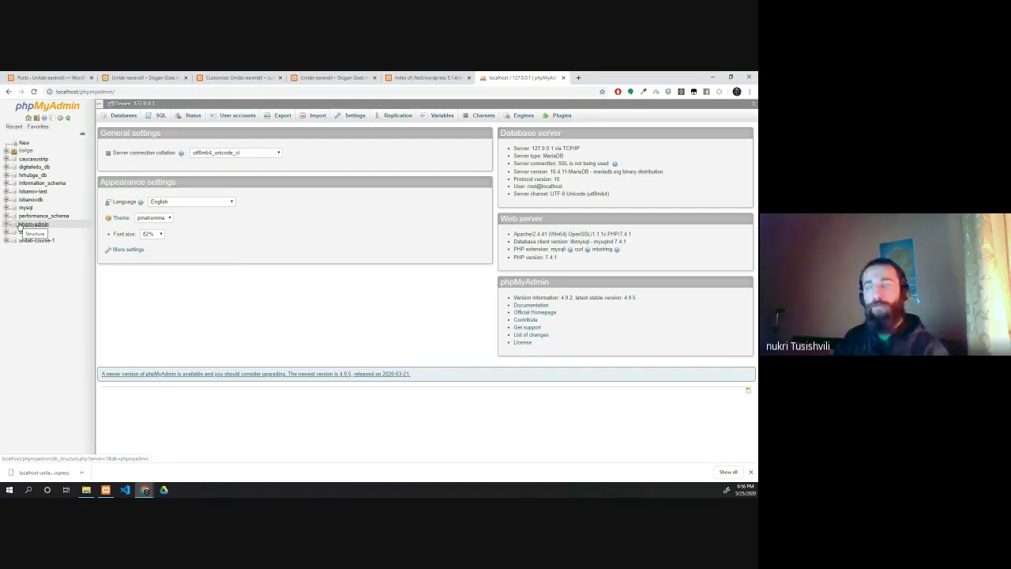
# Step: Switch to File Explorer and open wp-config.php from the unilab-wp-sp-2020 folder in Visual Studio Code
pyautogui.click(87, 491)
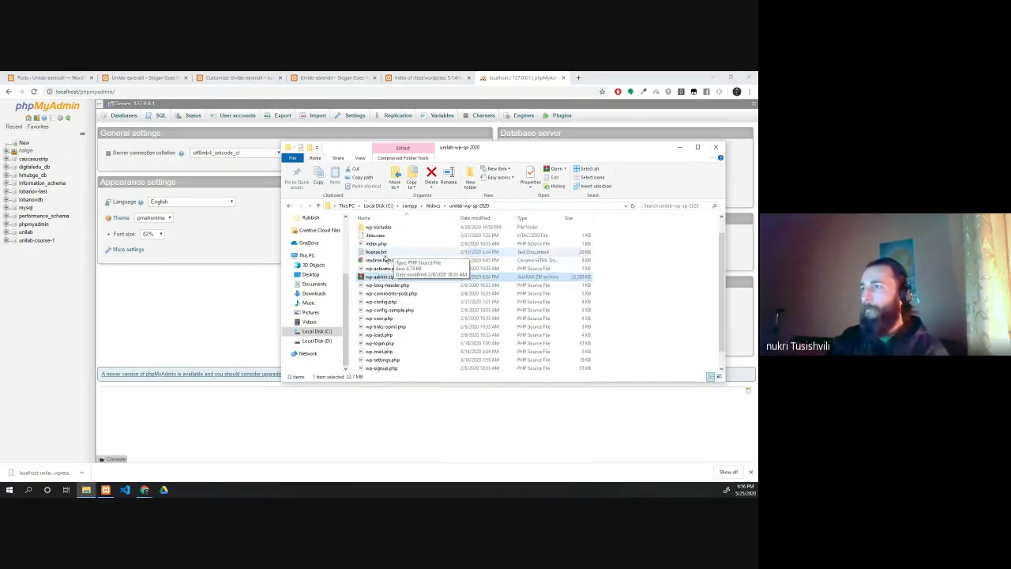
pyautogui.scroll(-1, 376, 332)
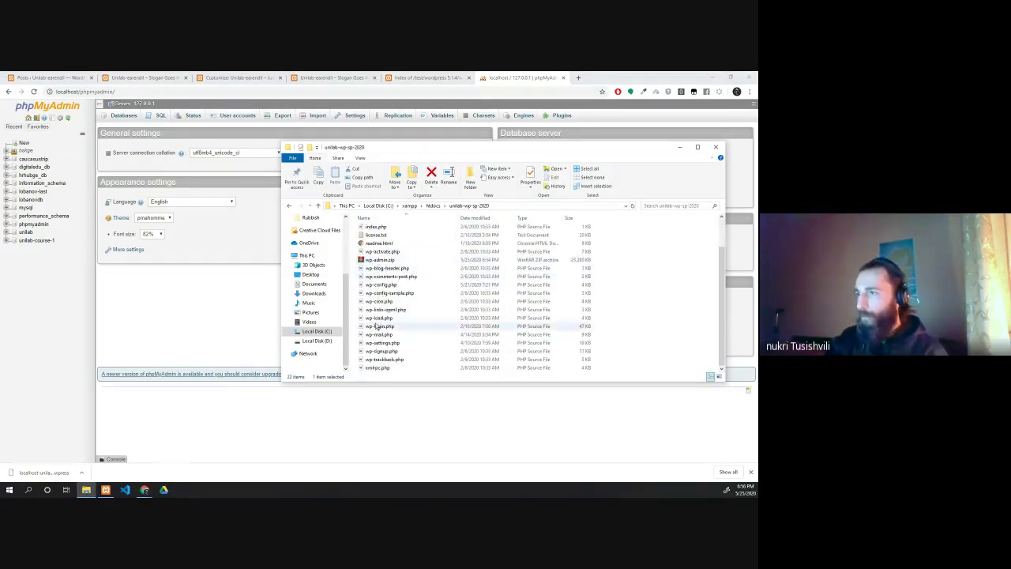
pyautogui.click(382, 286)
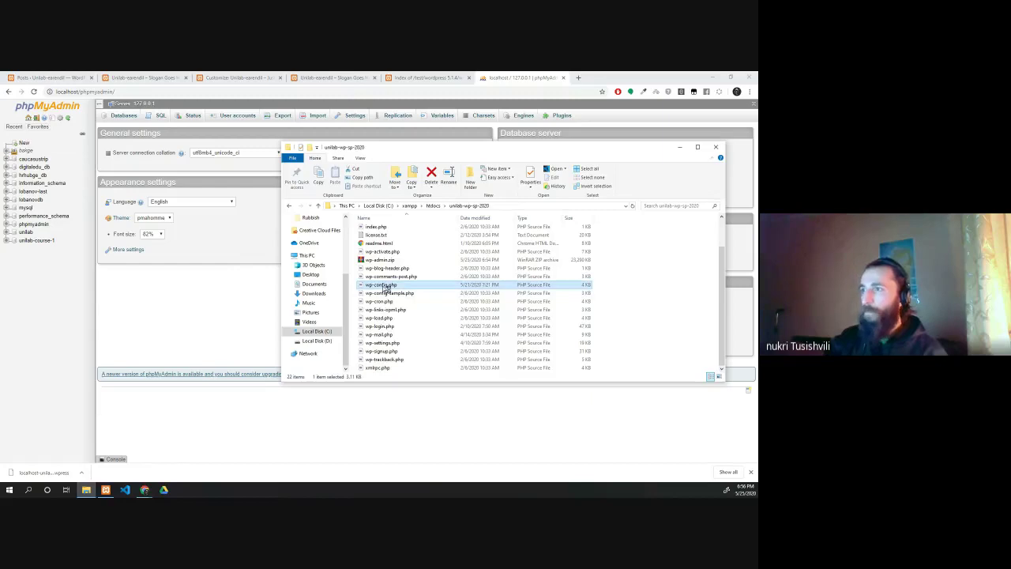
pyautogui.doubleClick(386, 288)
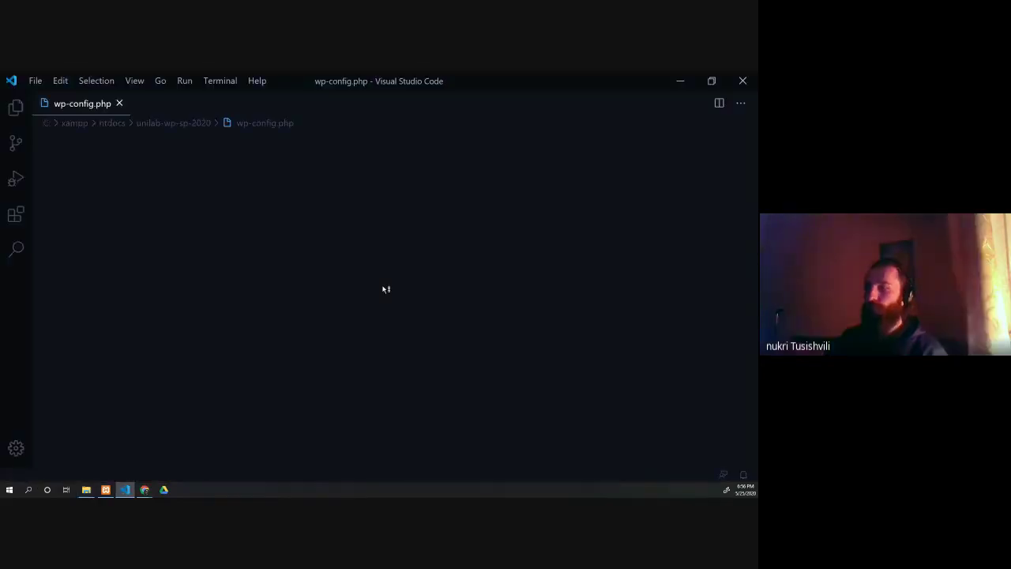
# Step: Dismiss the PHP validation notice and highlight the DB_NAME value in the MySQL settings of wp-config.php
pyautogui.scroll(-3, 348, 264)
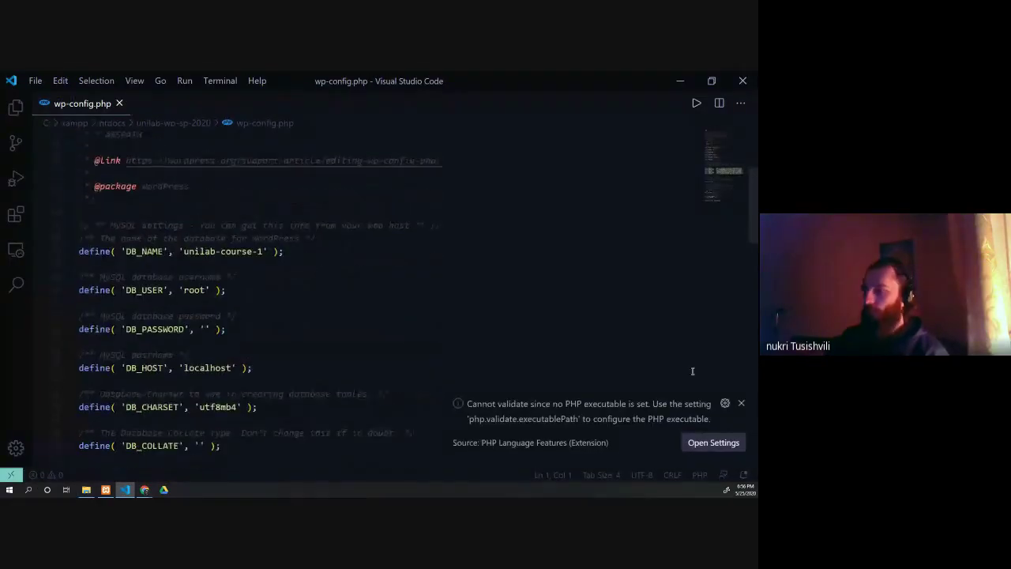
pyautogui.click(740, 403)
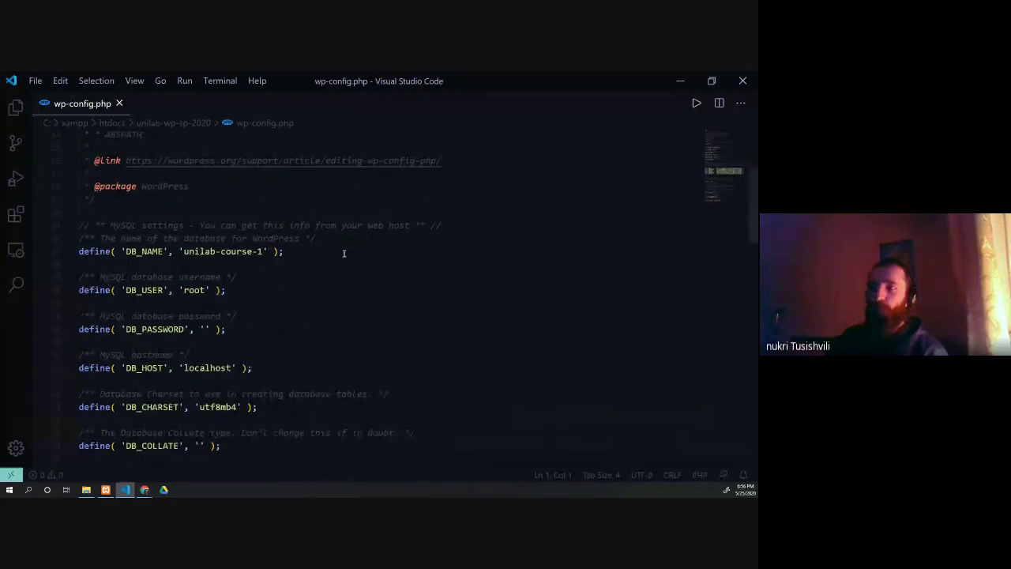
pyautogui.scroll(2, 344, 253)
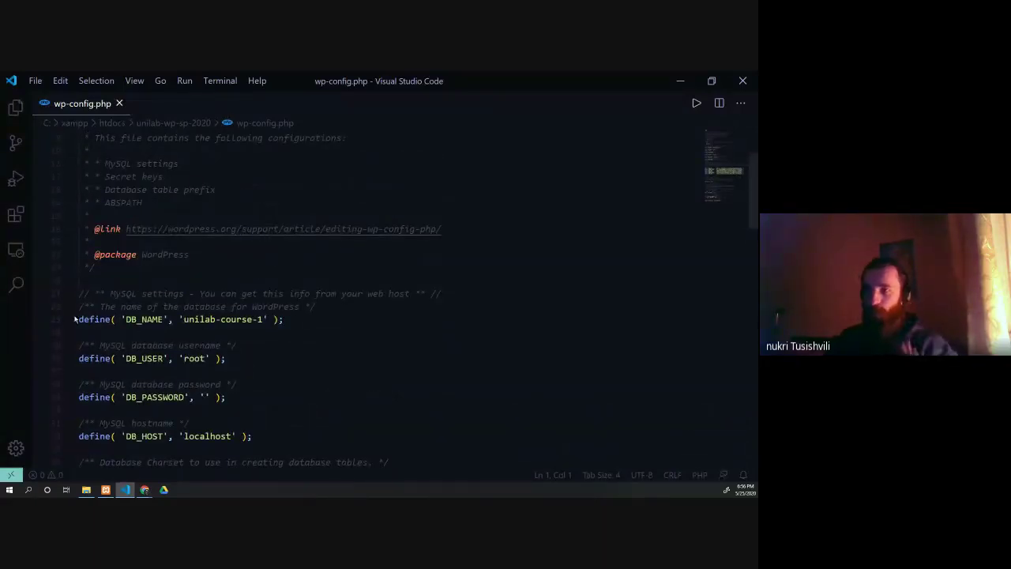
pyautogui.moveTo(127, 320); pyautogui.dragTo(269, 319)
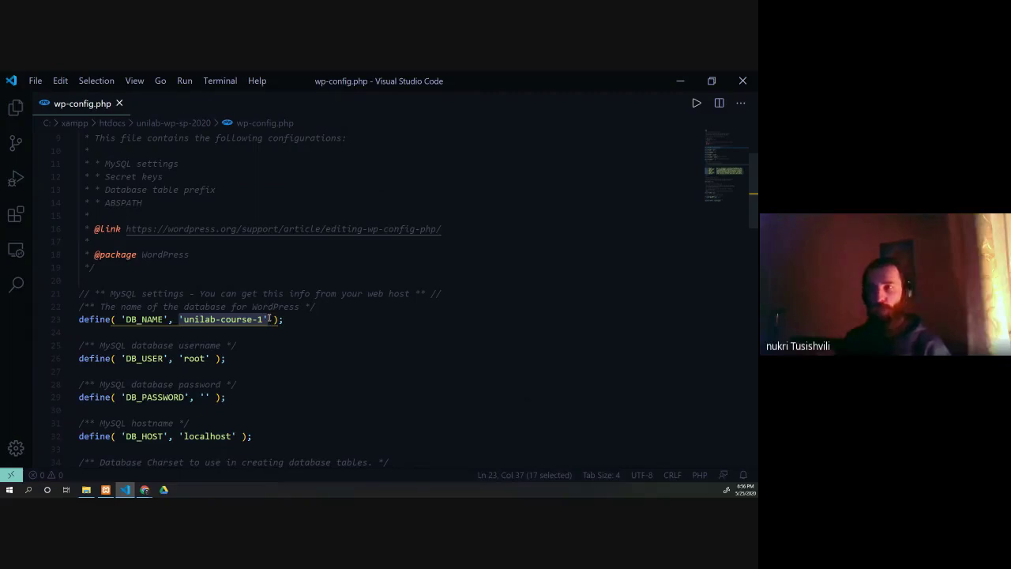
# Step: Switch to the Chrome window, search for visual studio code in a new tab and open the code.visualstudio.com site
pyautogui.moveTo(144, 490)
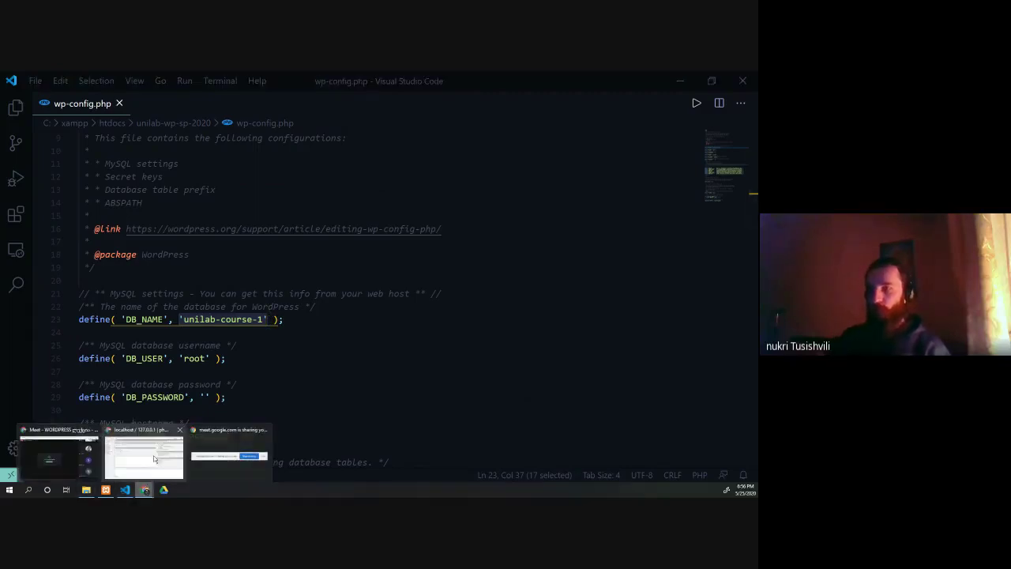
pyautogui.click(154, 459)
pyautogui.click(575, 79)
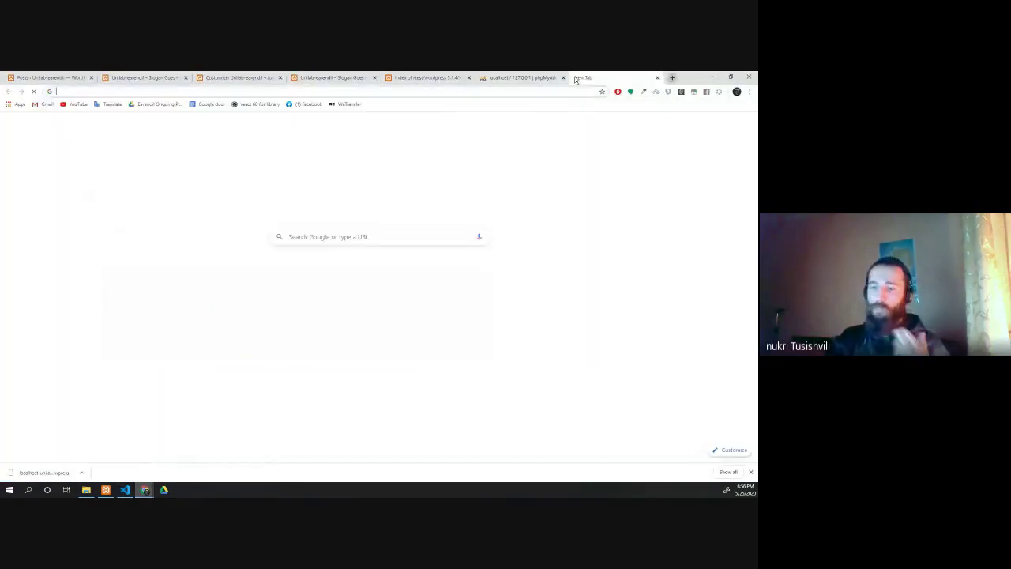
pyautogui.write('visua')
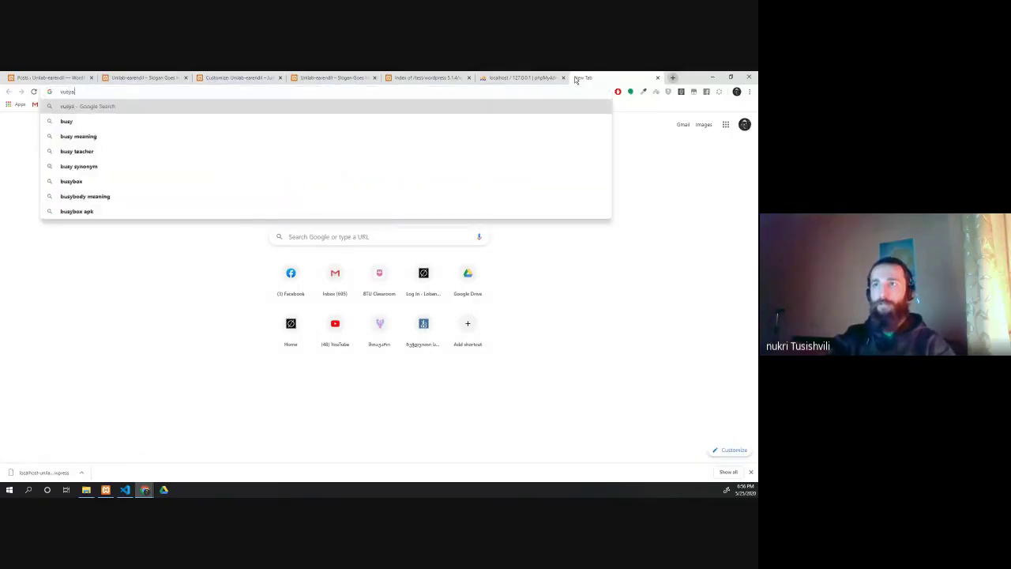
pyautogui.write('l studio')
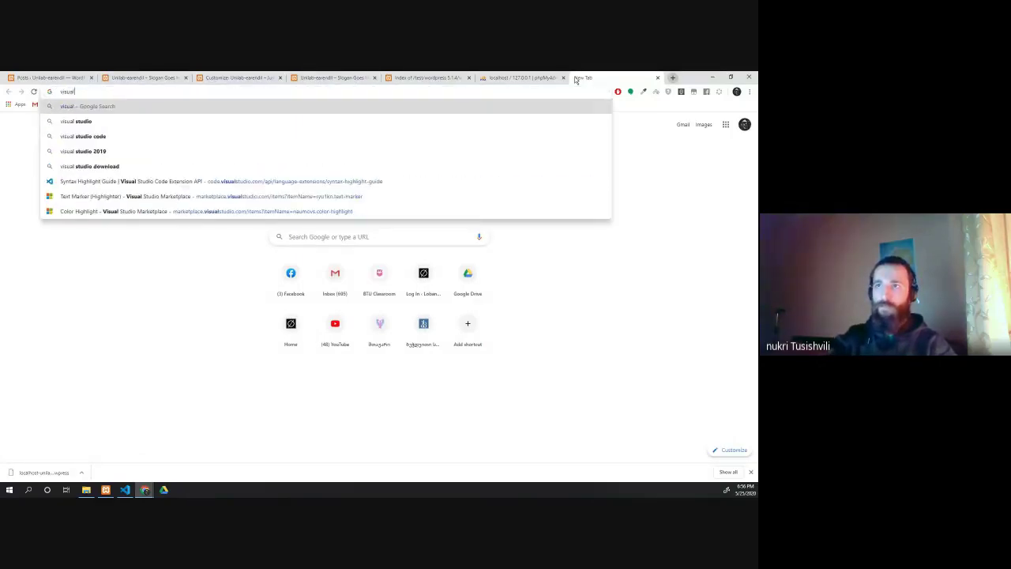
pyautogui.press('Down')
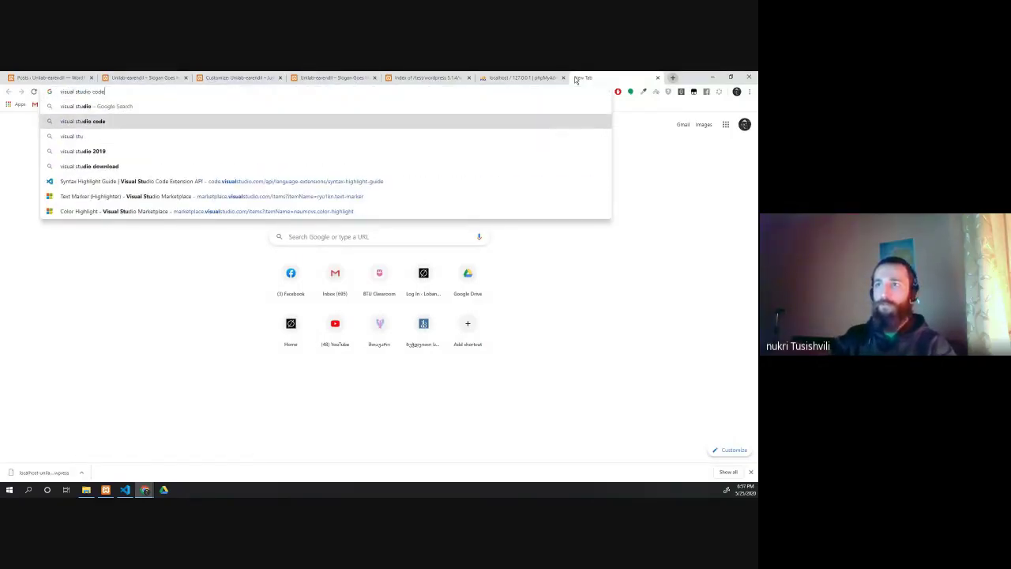
pyautogui.press('Return')
pyautogui.click(146, 184)
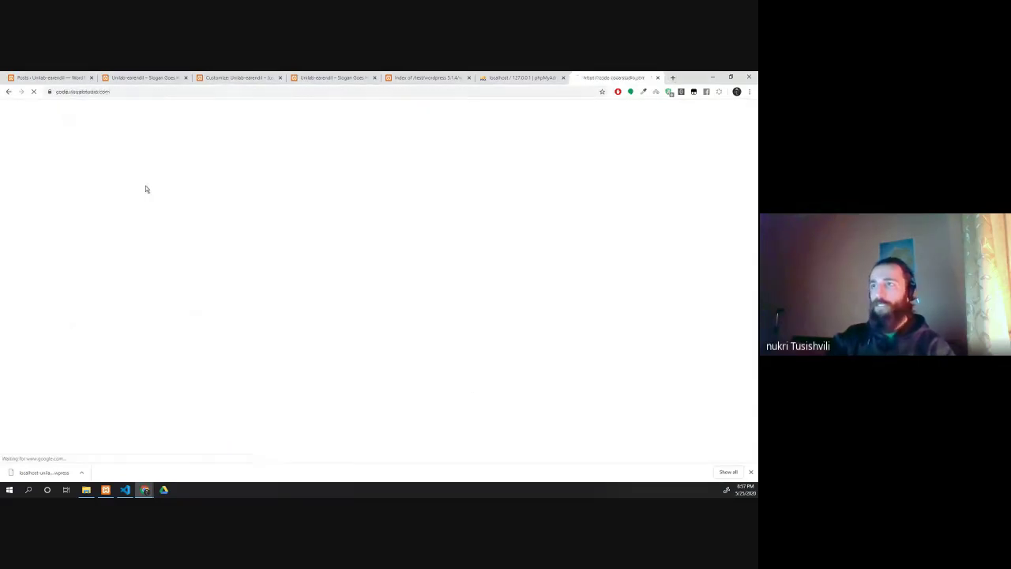
pyautogui.scroll(-1, 245, 234)
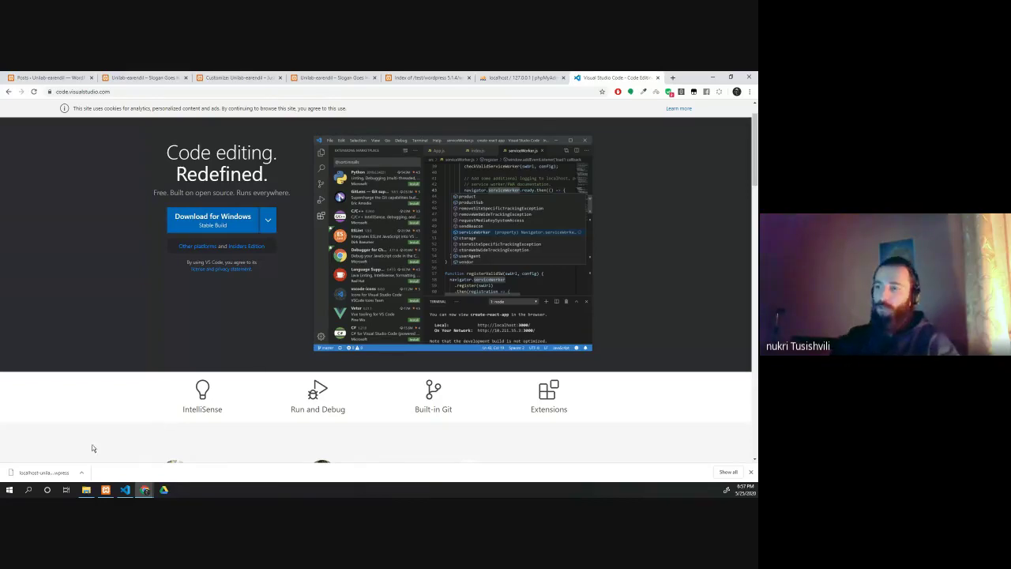
# Step: Switch to Visual Studio Code and look through wp-config.php from its header to the table prefix and back to the MySQL settings
pyautogui.click(125, 490)
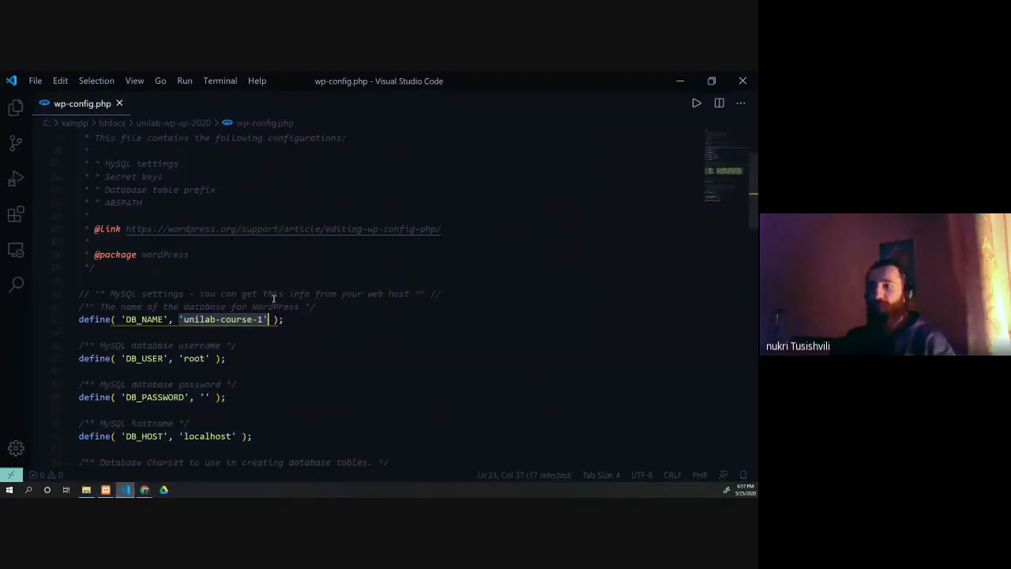
pyautogui.scroll(-9, 273, 298)
pyautogui.scroll(12, 112, 282)
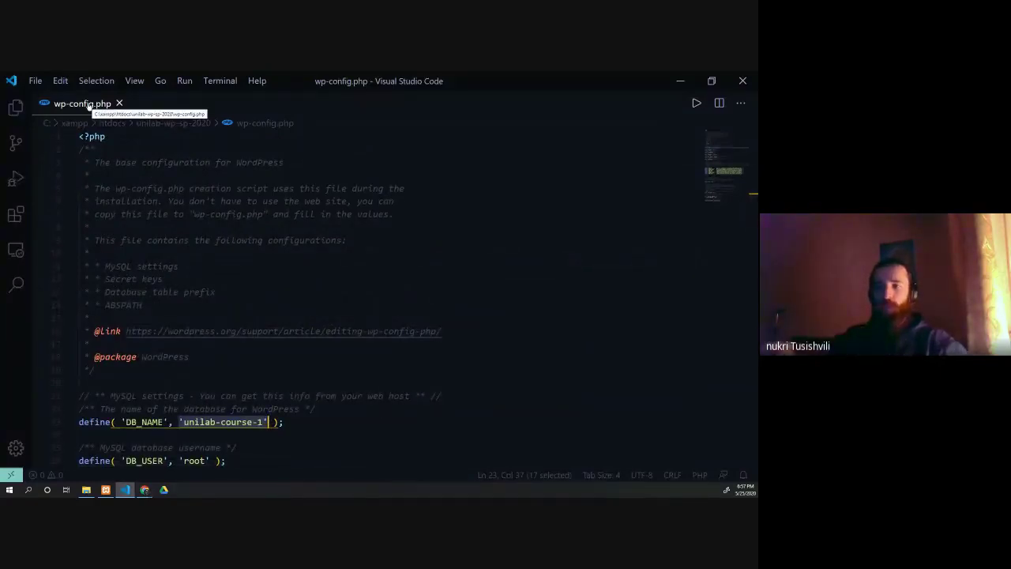
pyautogui.scroll(-15, 136, 192)
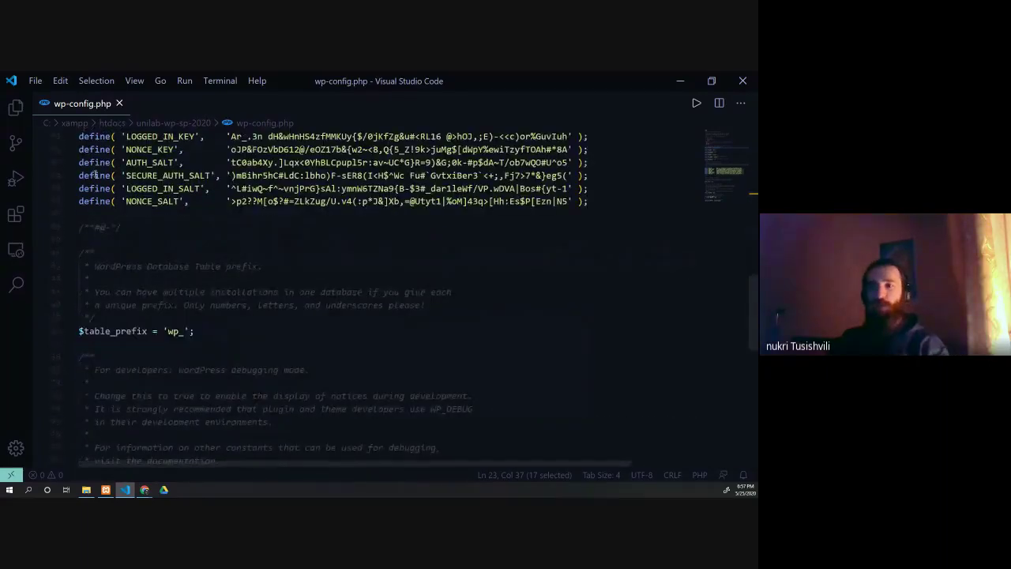
pyautogui.scroll(15, 316, 237)
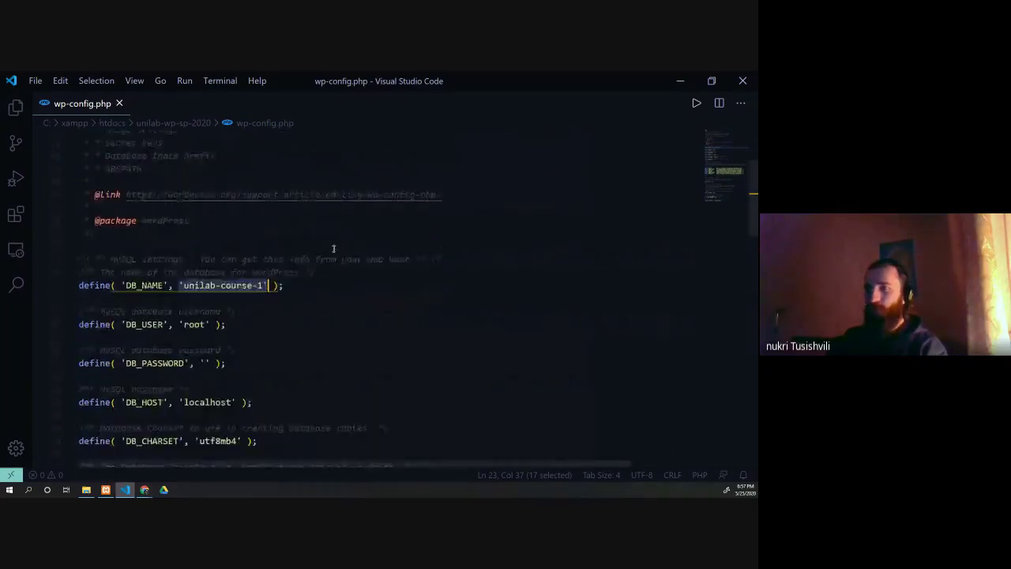
pyautogui.scroll(3, 174, 260)
pyautogui.scroll(-2, 174, 256)
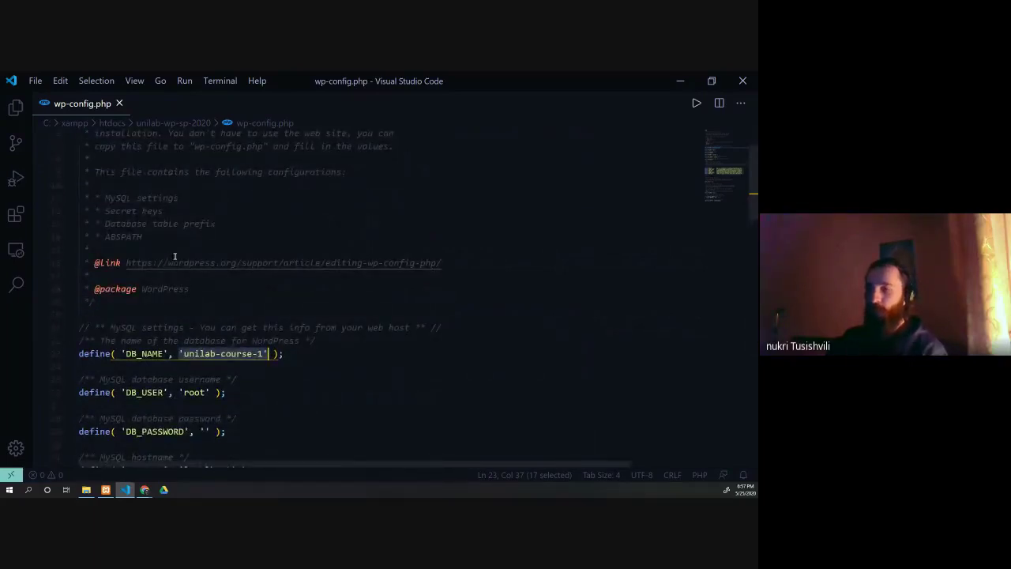
# Step: Highlight the database name unilab-course-1 without its quotes in the DB_NAME line of wp-config.php
pyautogui.click(272, 354)
pyautogui.doubleClick(269, 354)
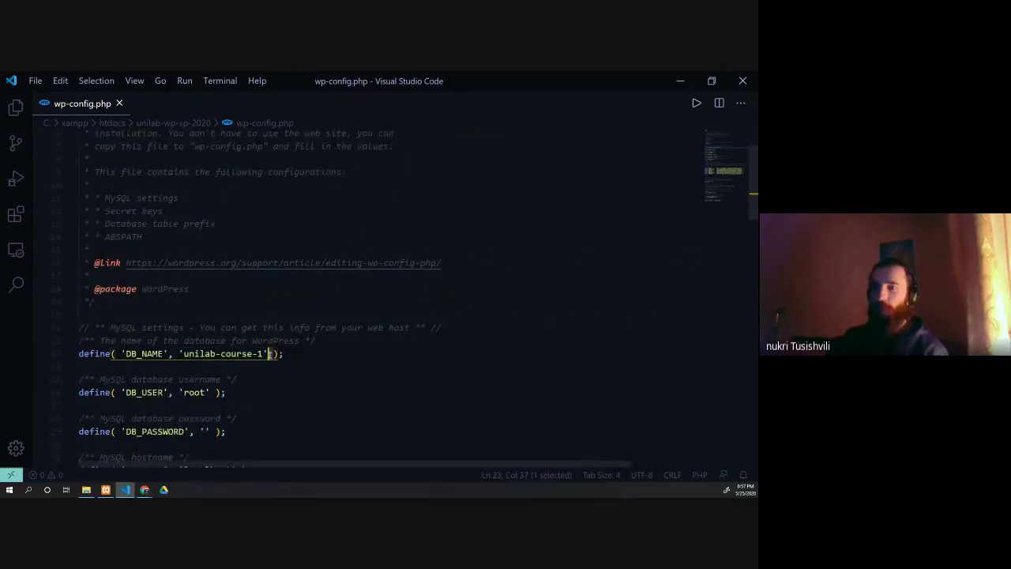
pyautogui.scroll(-1, 208, 285)
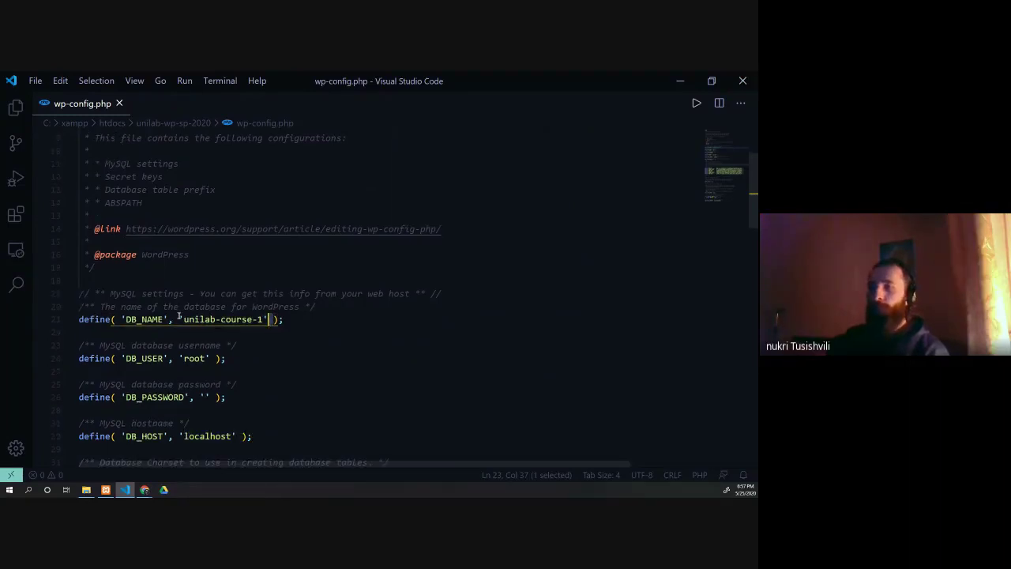
pyautogui.moveTo(179, 320); pyautogui.dragTo(269, 319)
pyautogui.click(204, 314)
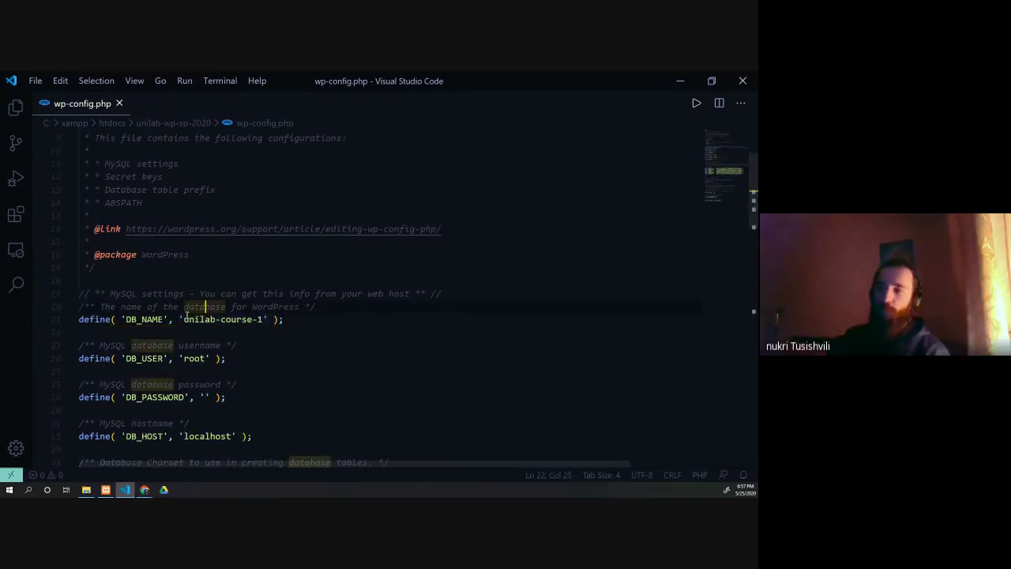
pyautogui.moveTo(185, 319); pyautogui.dragTo(265, 320)
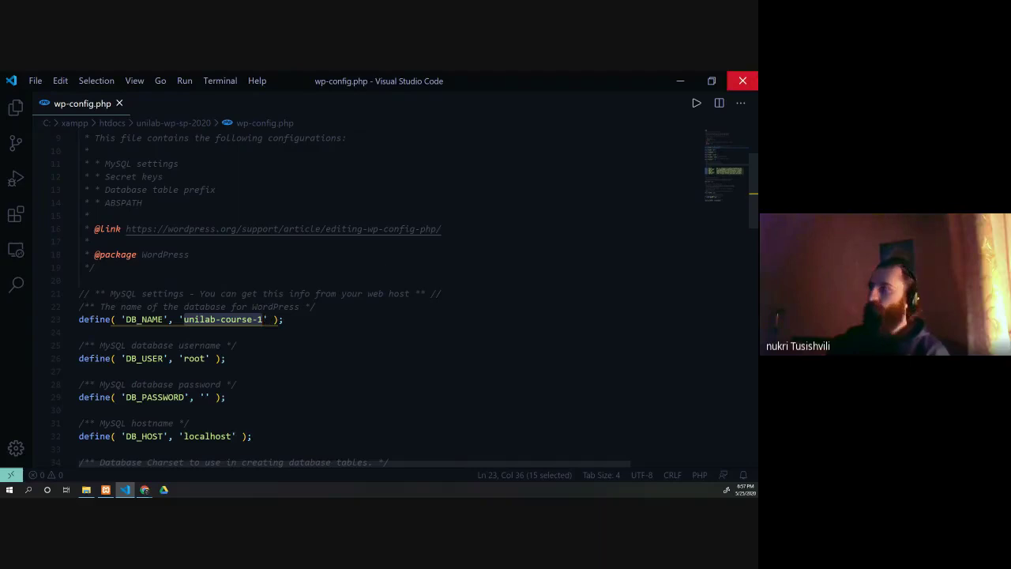
# Step: Minimize the code editor, return to the phpMyAdmin page in Chrome and open the unilab-course-1 database
pyautogui.click(680, 81)
pyautogui.click(126, 77)
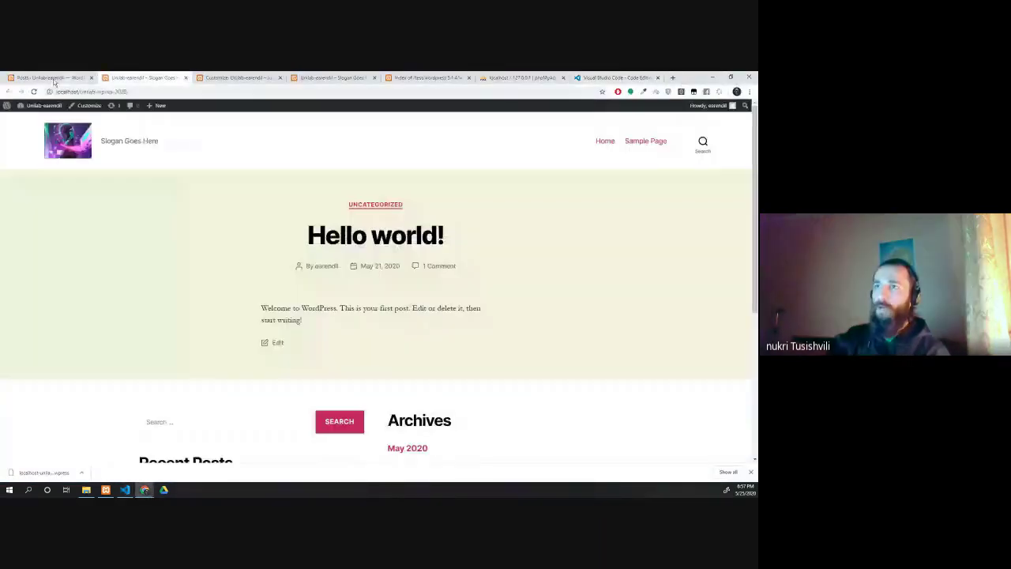
pyautogui.click(518, 78)
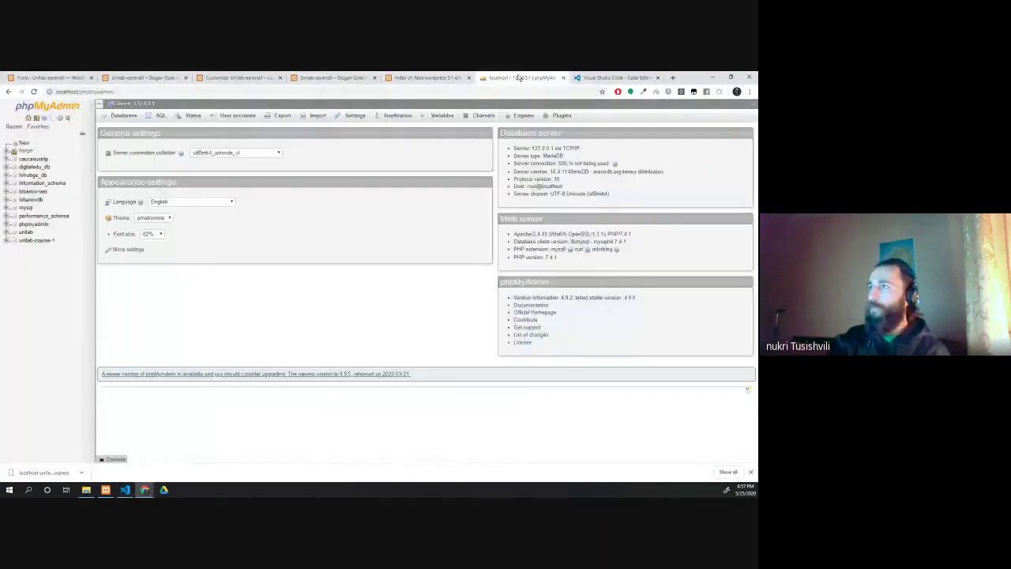
pyautogui.click(29, 242)
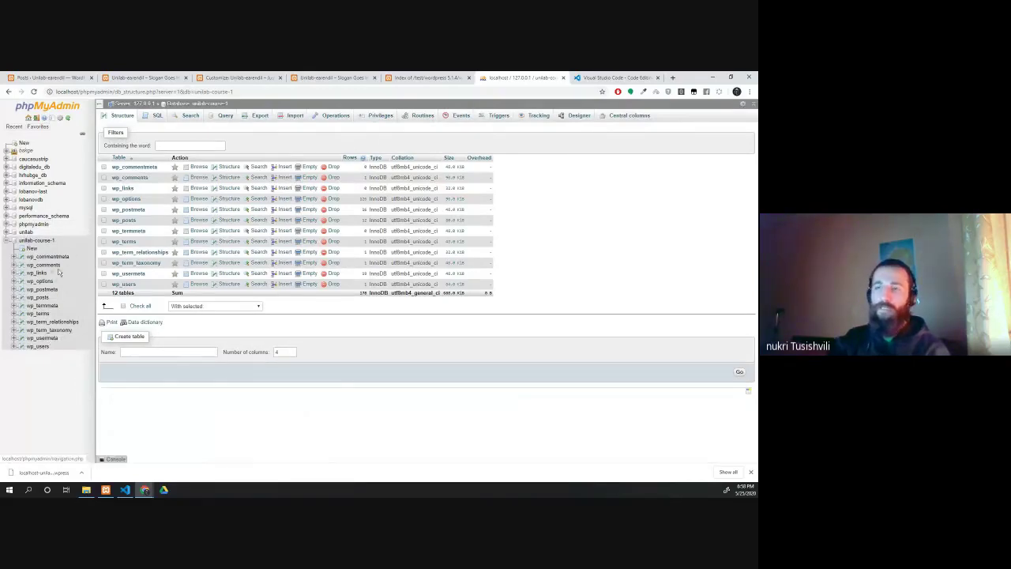
# Step: Inspect the rows and structure of the wp_commentmeta table, opening its PRIMARY index for editing and cancelling without changes
pyautogui.click(133, 167)
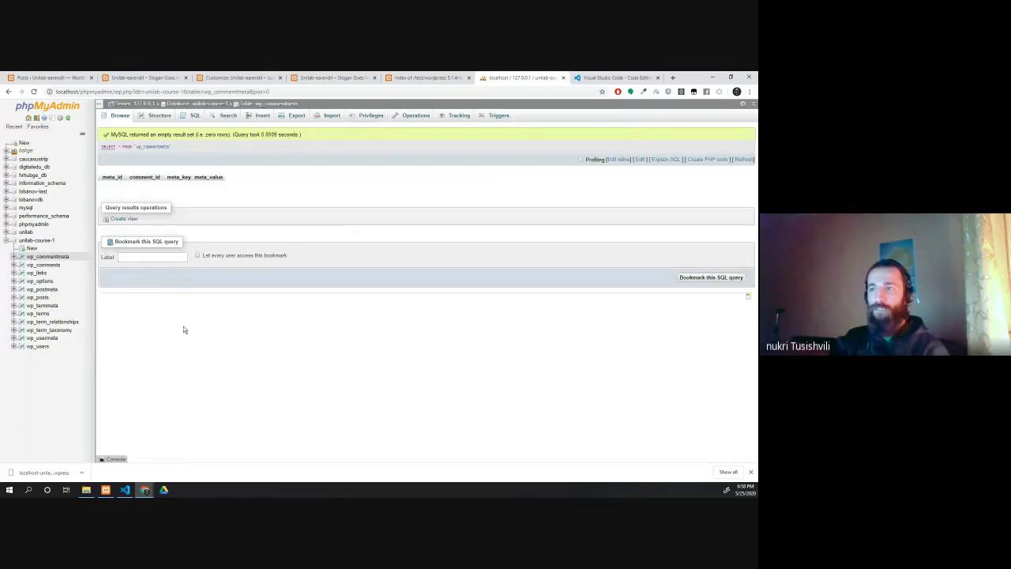
pyautogui.click(157, 116)
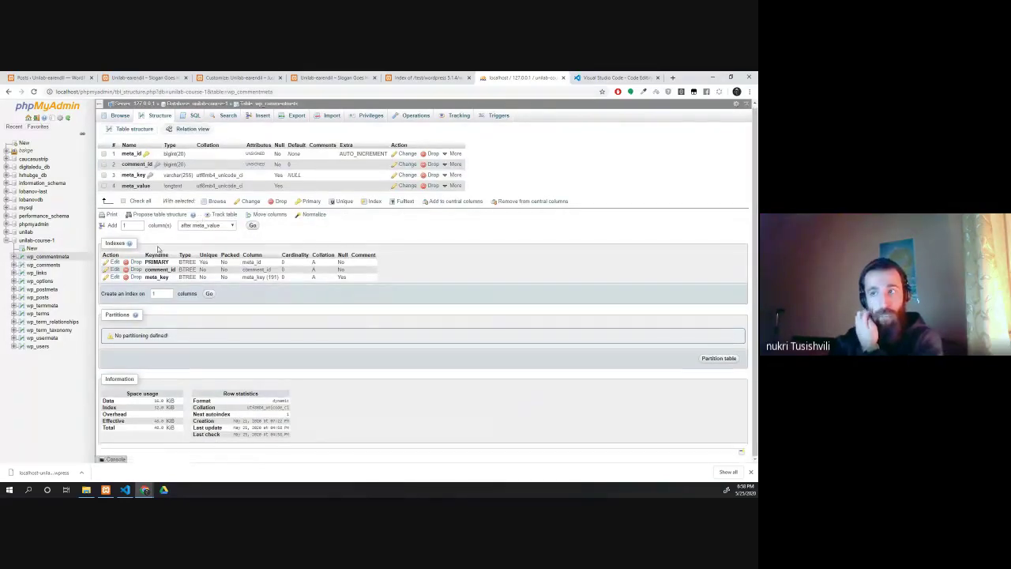
pyautogui.click(114, 265)
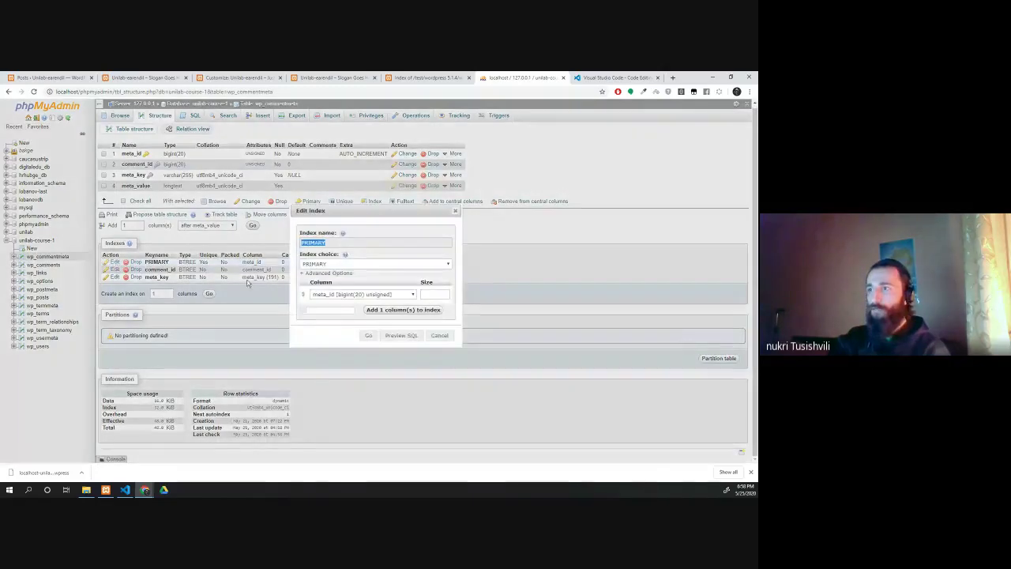
pyautogui.click(437, 336)
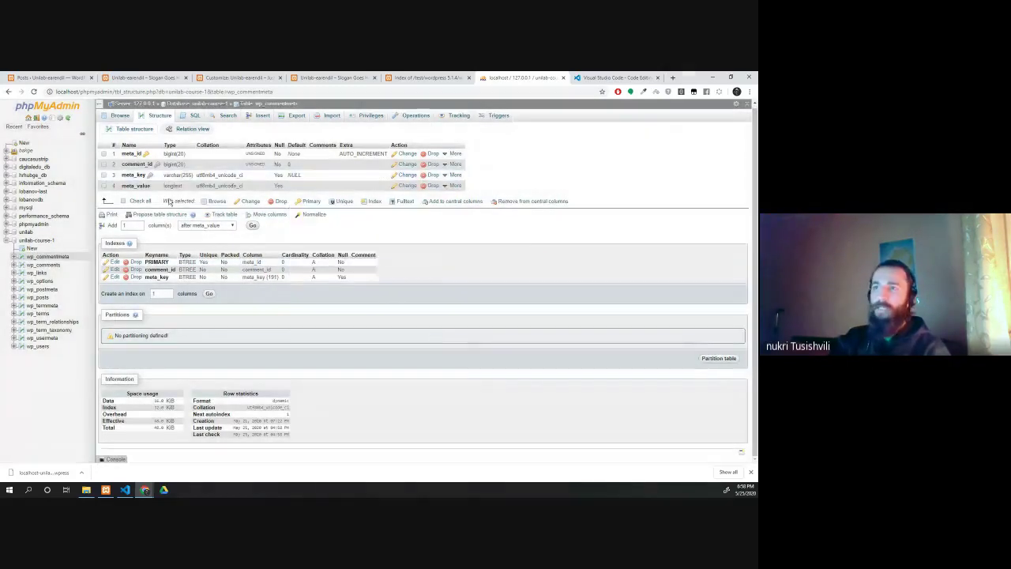
# Step: Browse the wp_options table, view its siteurl row in the edit form and return to the table's rows
pyautogui.click(38, 281)
pyautogui.click(122, 206)
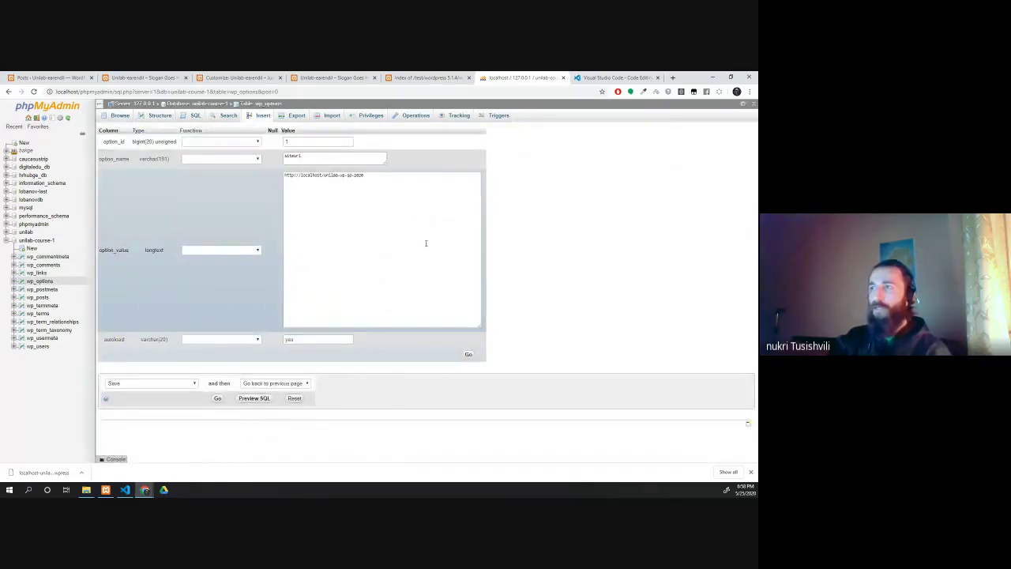
pyautogui.click(43, 282)
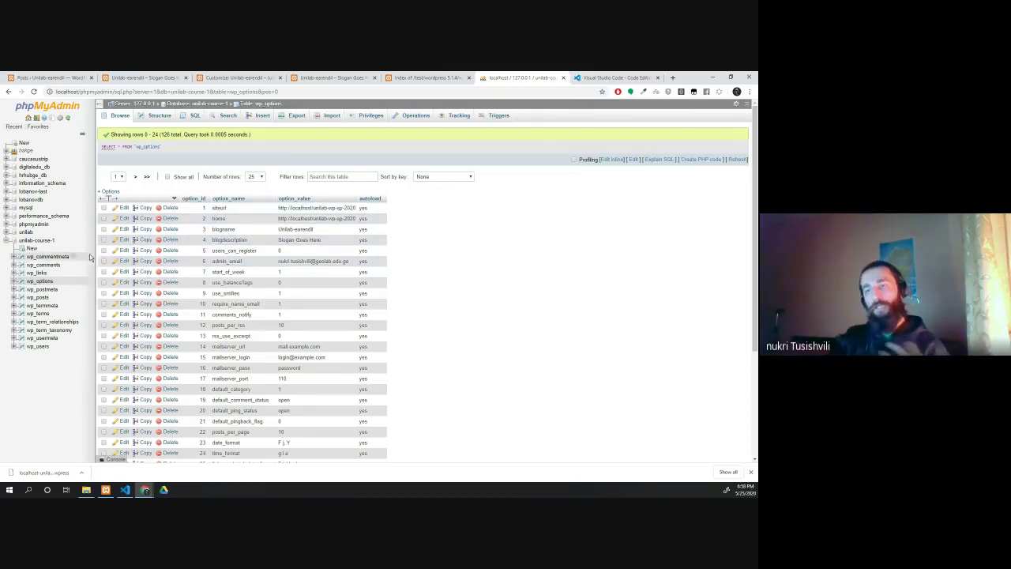
# Step: Export the whole unilab-course-1 database with the Quick method in SQL format
pyautogui.click(45, 241)
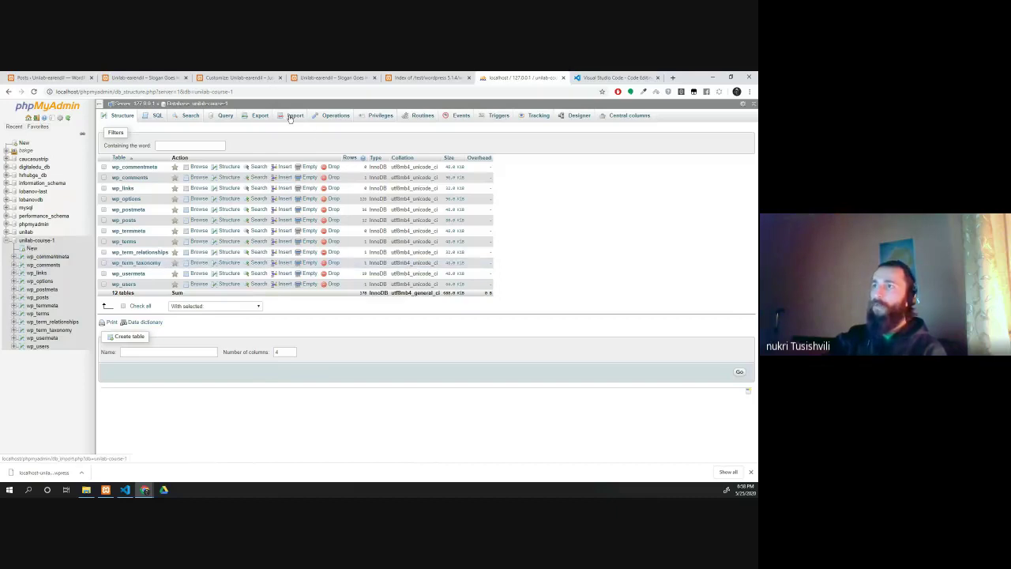
pyautogui.click(254, 117)
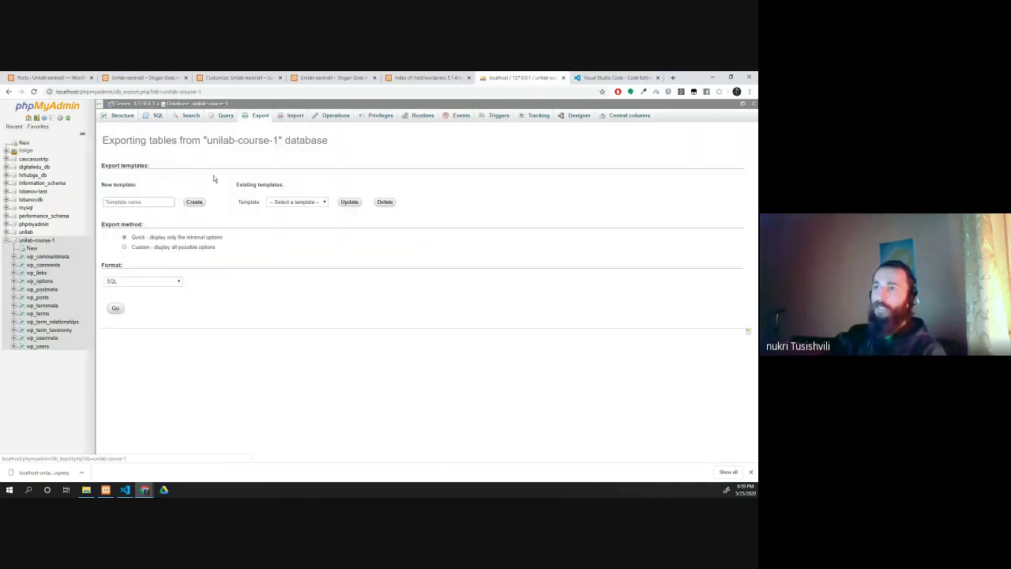
pyautogui.click(113, 282)
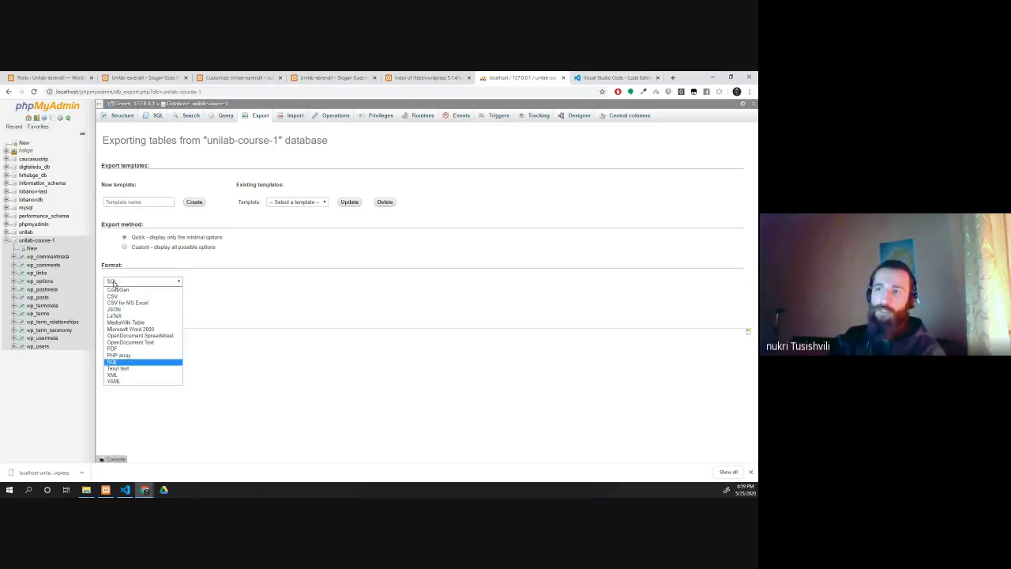
pyautogui.click(113, 283)
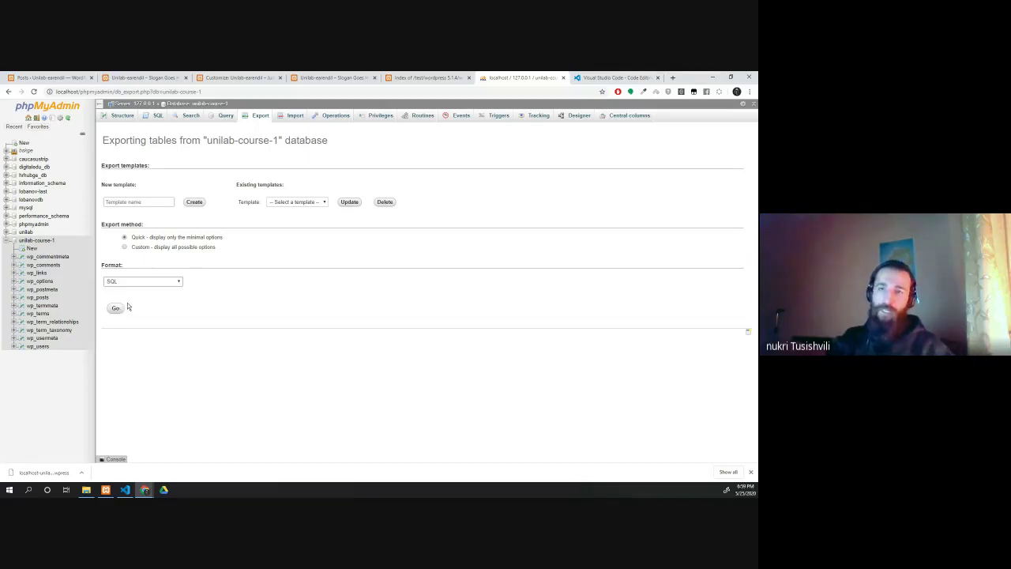
pyautogui.click(115, 308)
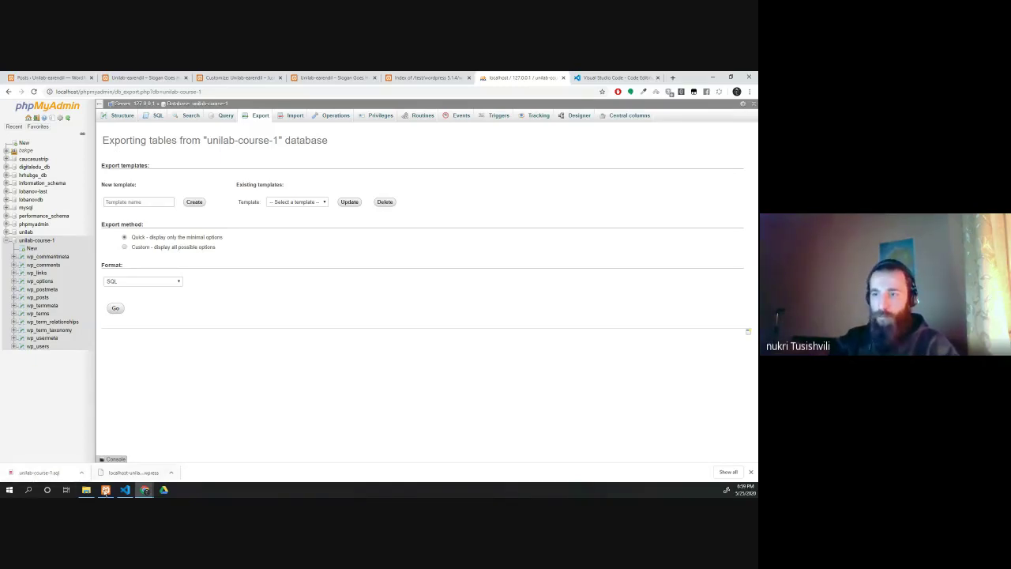
# Step: Switch to File Explorer and select the exported unilab-course-1.sql file in the Downloads folder
pyautogui.click(86, 490)
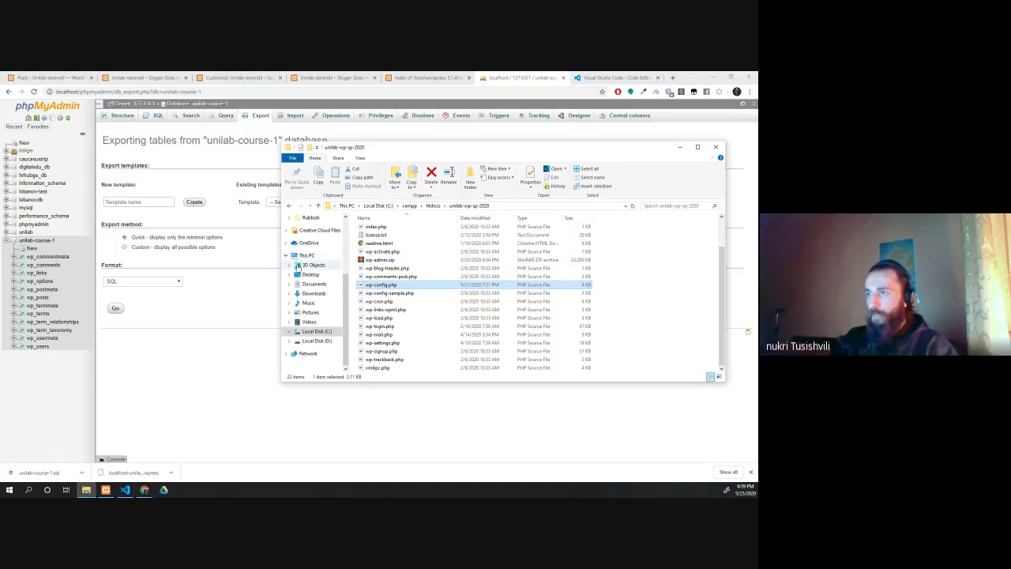
pyautogui.click(301, 293)
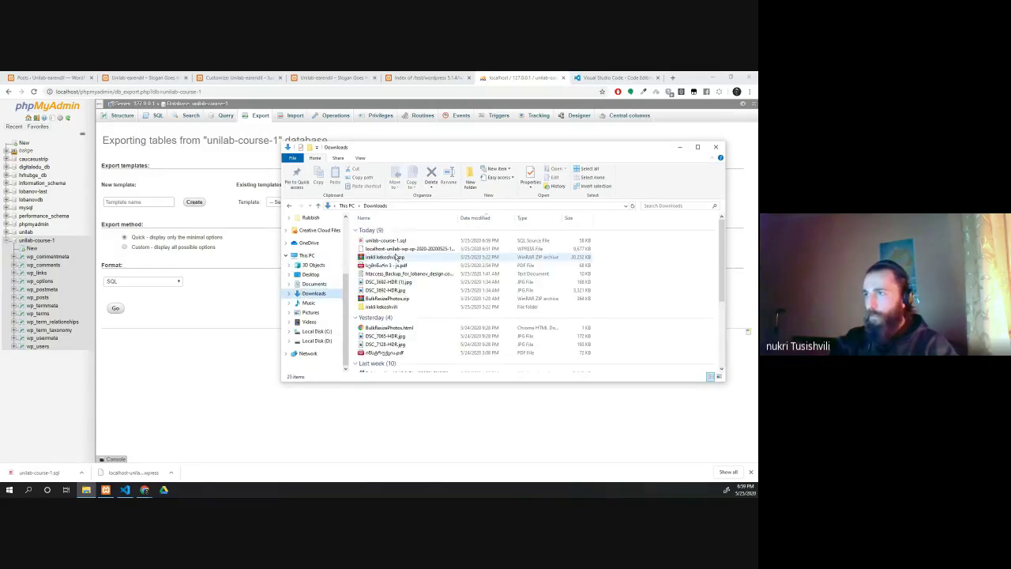
pyautogui.click(379, 241)
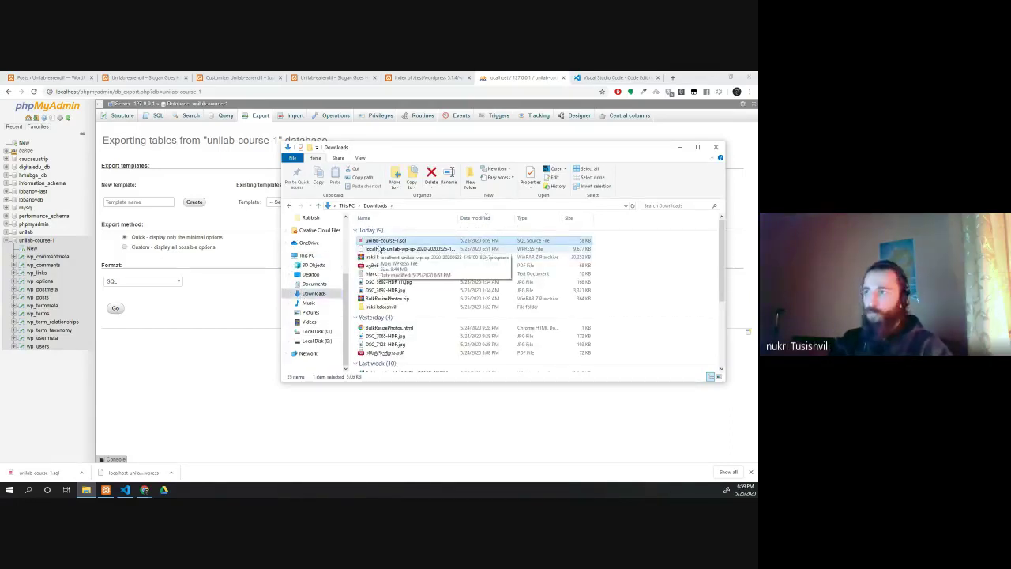
pyautogui.click(312, 275)
pyautogui.click(316, 340)
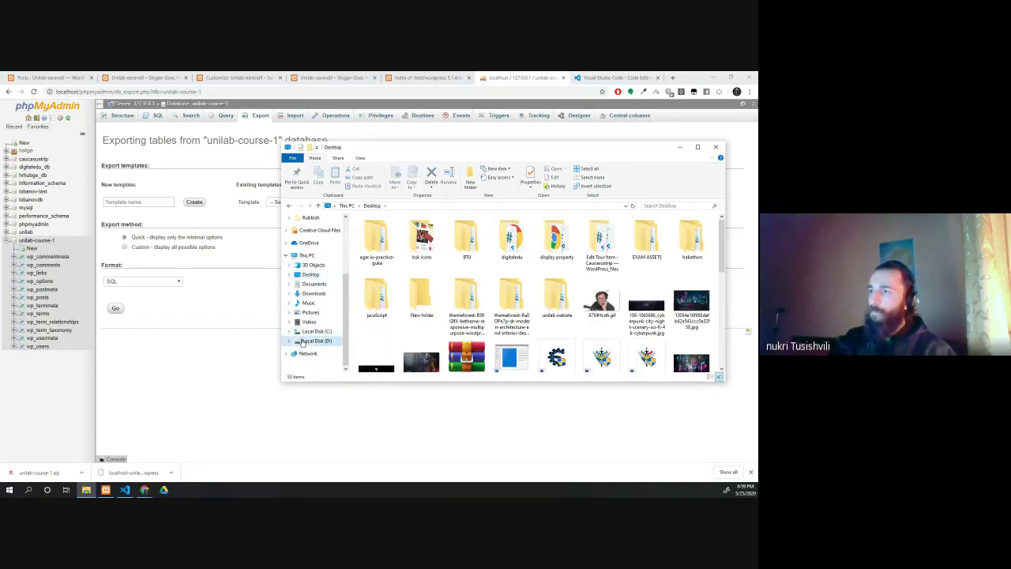
pyautogui.scroll(-3, 369, 267)
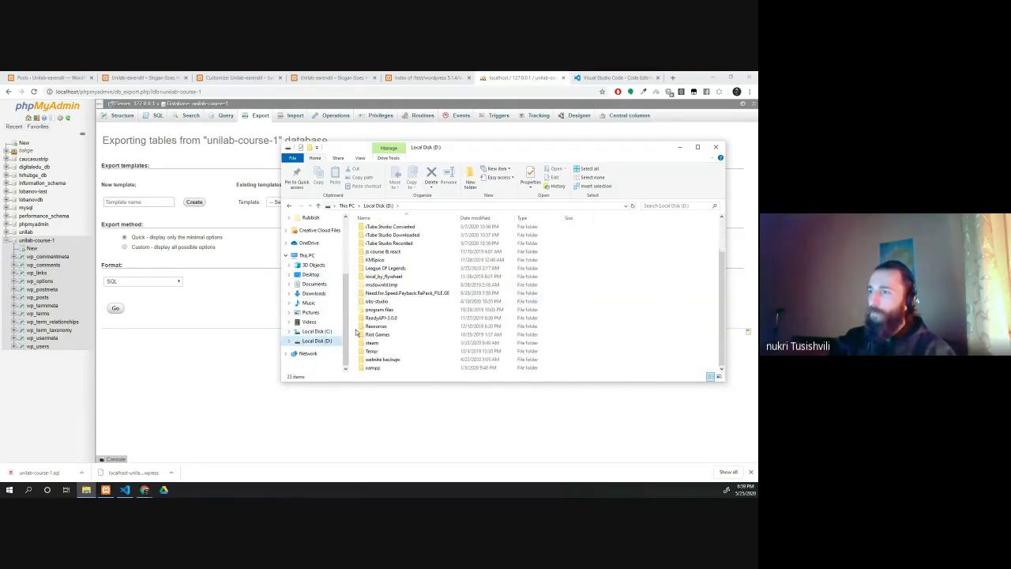
pyautogui.doubleClick(369, 370)
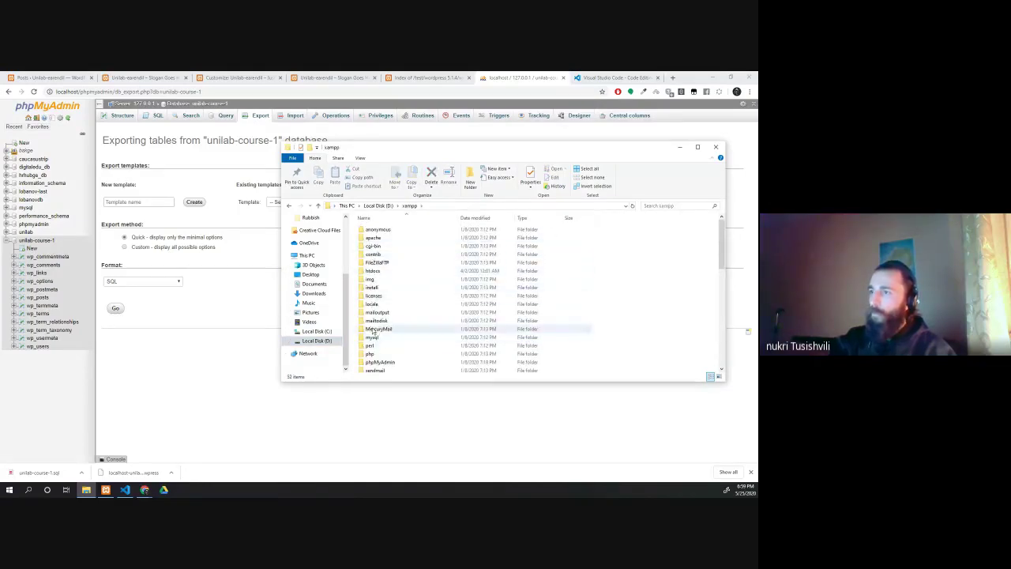
pyautogui.doubleClick(372, 271)
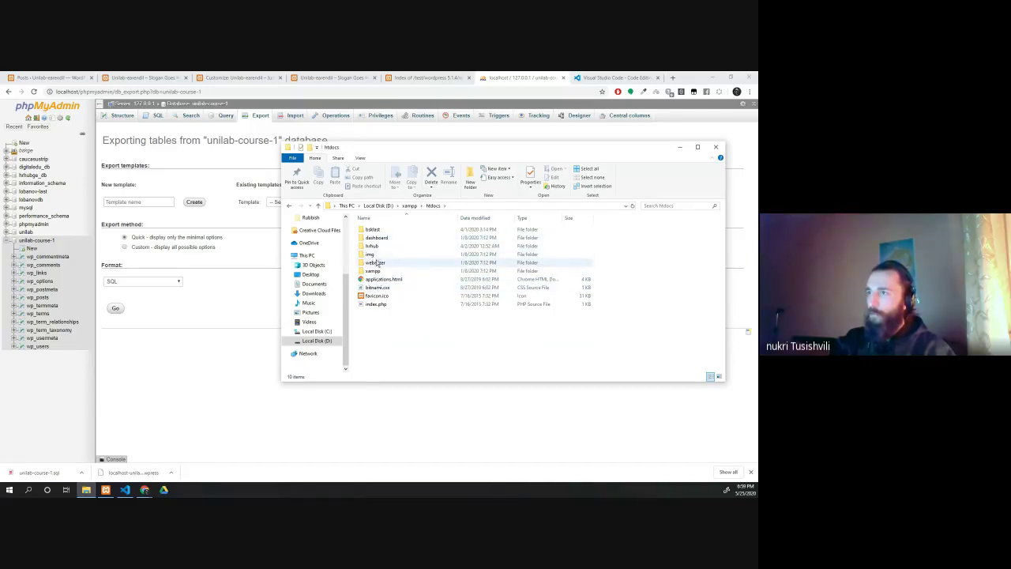
# Step: Open the WordPress site folder C:\xampp\htdocs\unilab-wp-sp-2020 in File Explorer
pyautogui.click(316, 331)
pyautogui.doubleClick(372, 367)
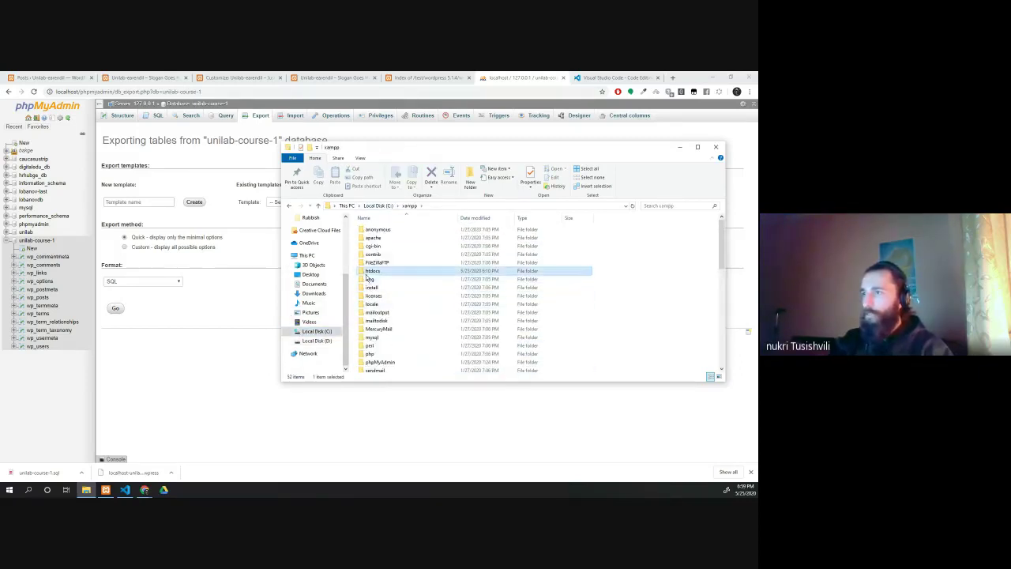
pyautogui.doubleClick(372, 270)
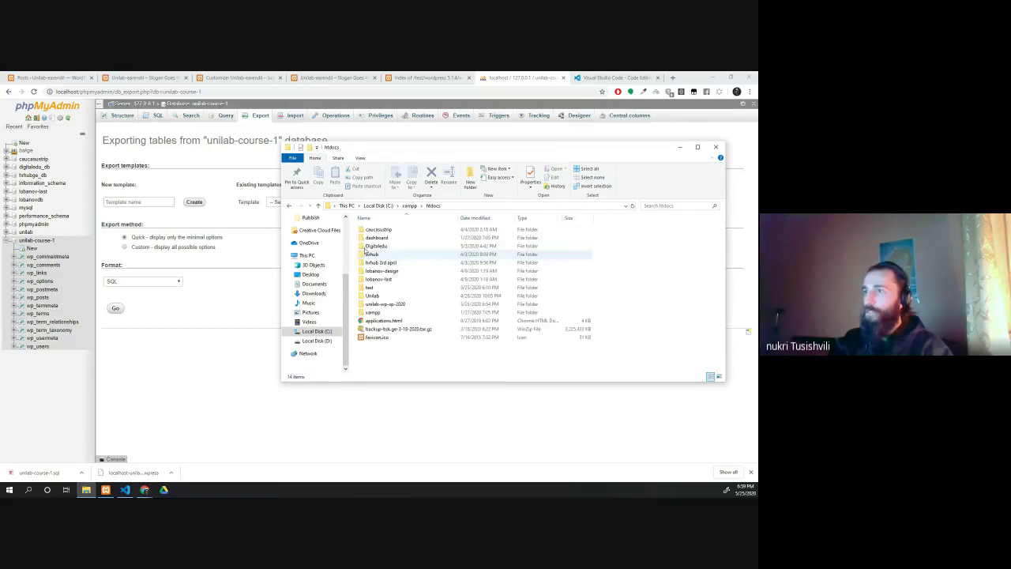
pyautogui.doubleClick(381, 303)
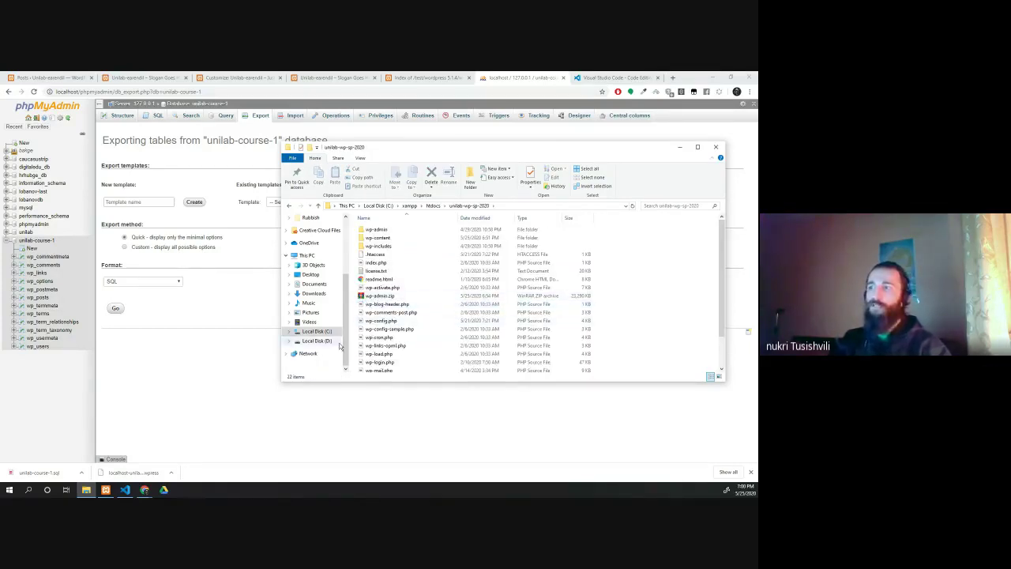
# Step: Delete wp-config.php from the site folder, then switch to the browser and reload the site's Customizer page
pyautogui.scroll(-2, 379, 336)
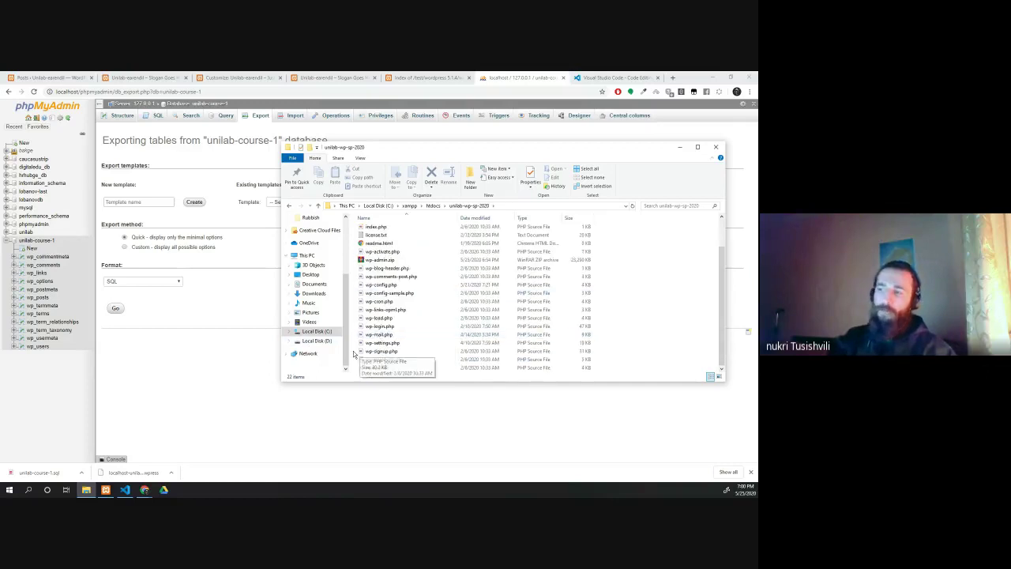
pyautogui.click(363, 286)
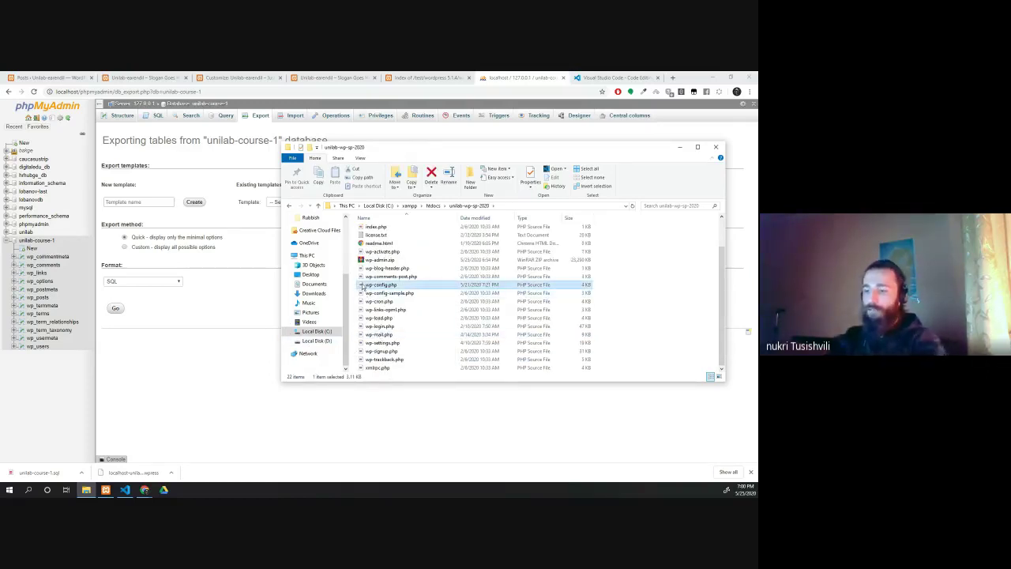
pyautogui.click(210, 81)
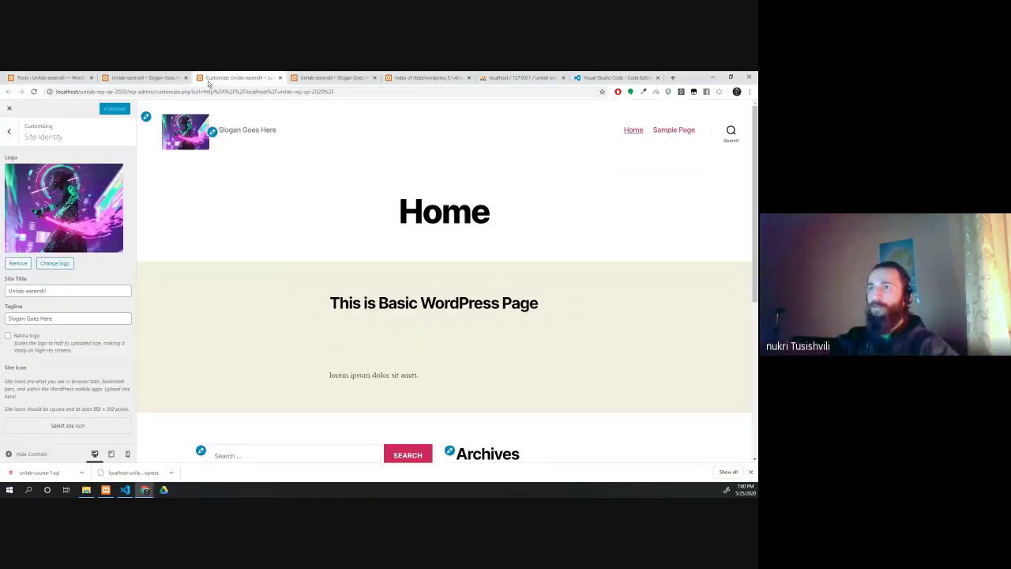
pyautogui.click(33, 92)
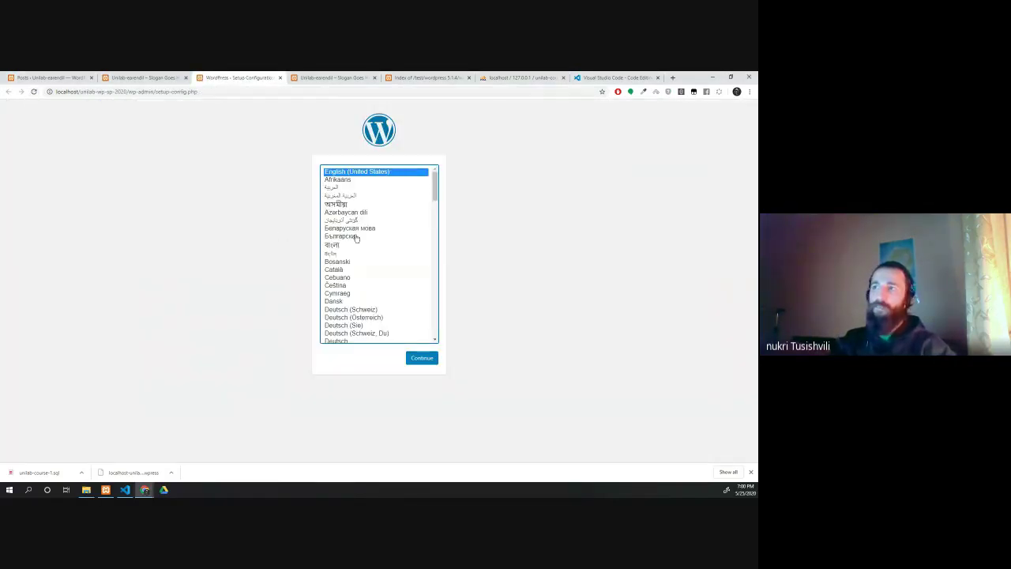
pyautogui.scroll(-5, 359, 244)
pyautogui.scroll(5, 361, 245)
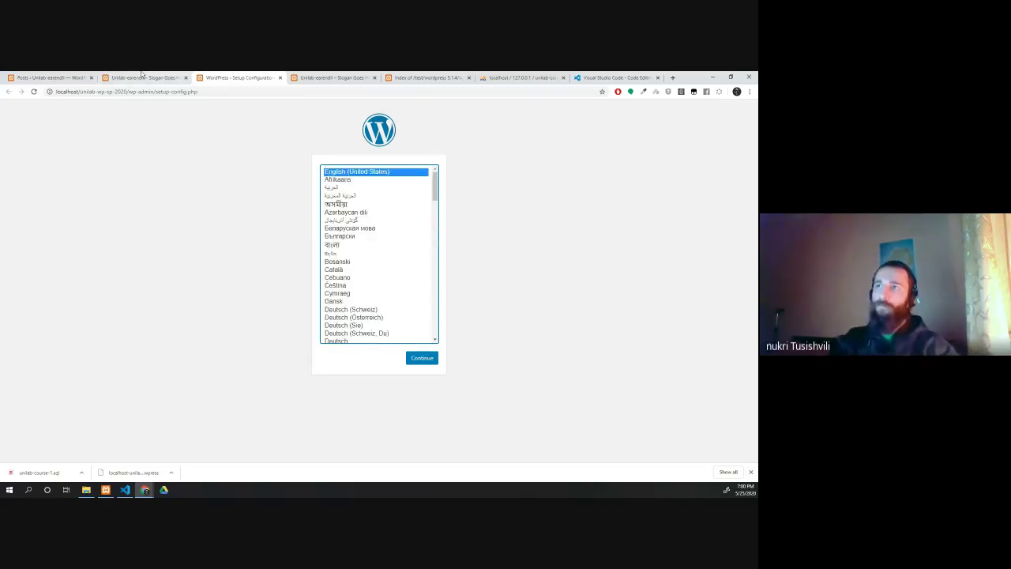
# Step: View the already loaded site front page, then return to File Explorer and restore the deleted wp-config.php
pyautogui.click(141, 77)
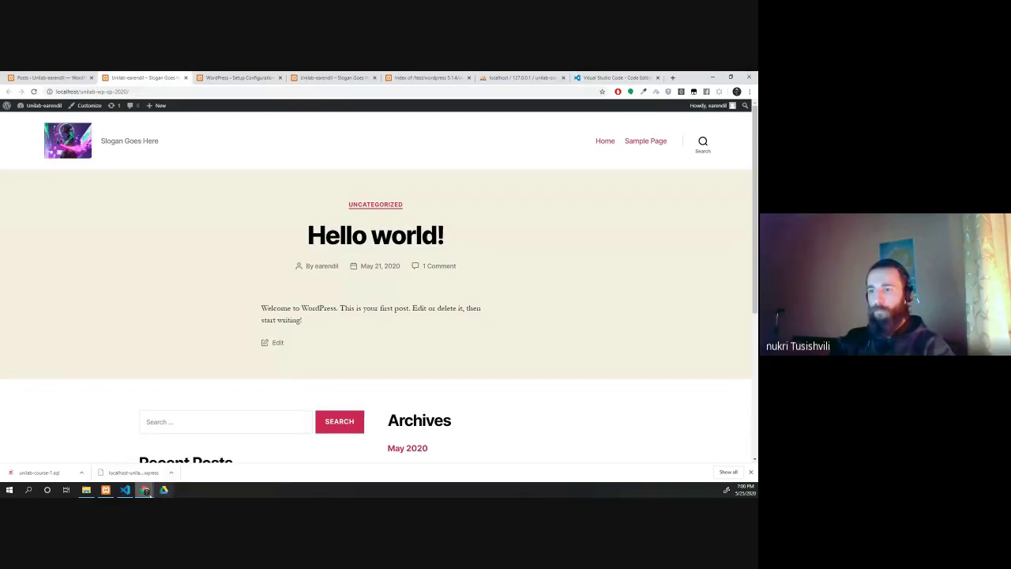
pyautogui.moveTo(147, 491)
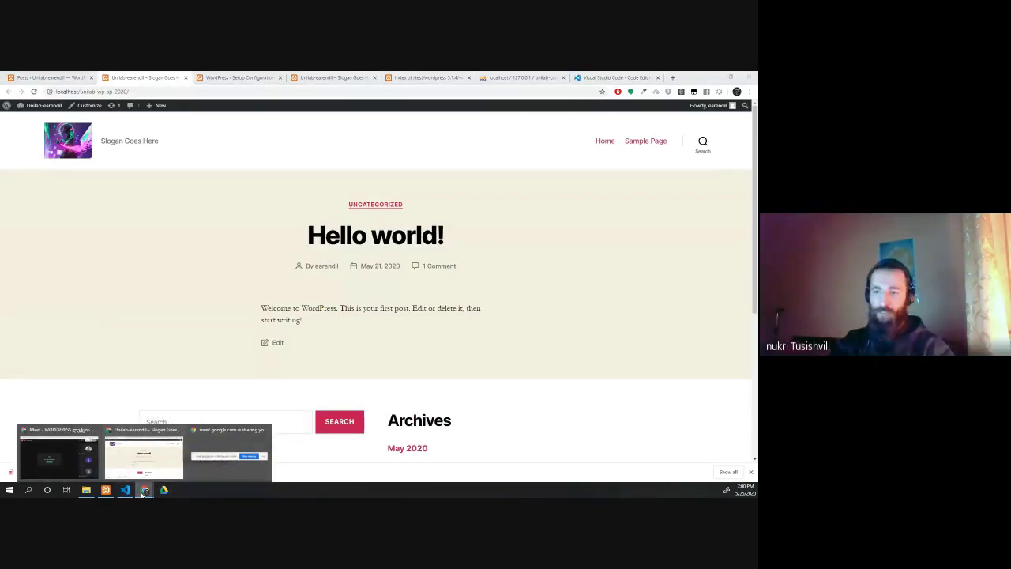
pyautogui.click(88, 491)
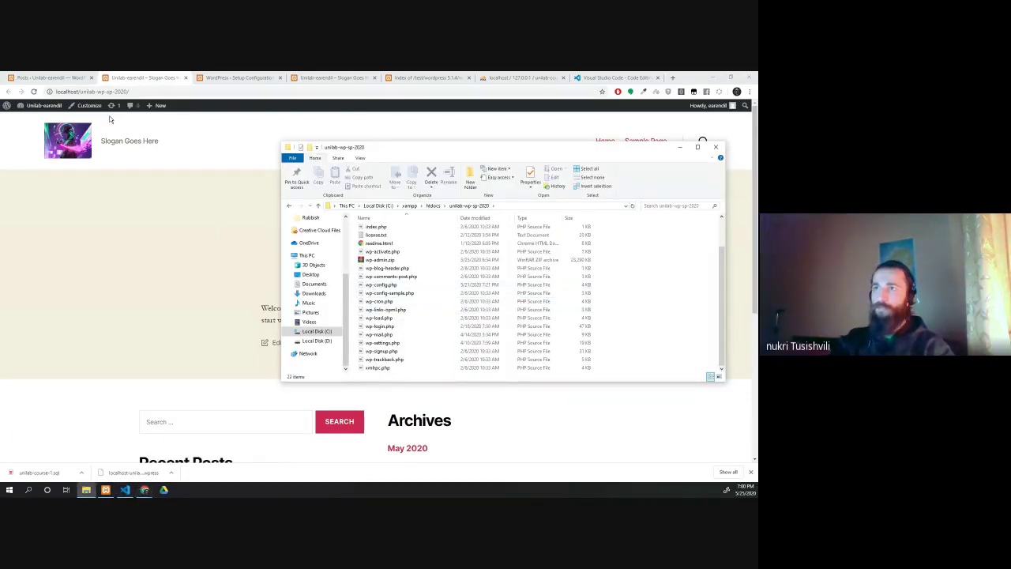
# Step: Switch to the browser and load localhost/unilab-wp-sp-2020/ in place of the setup-config.php page
pyautogui.click(237, 77)
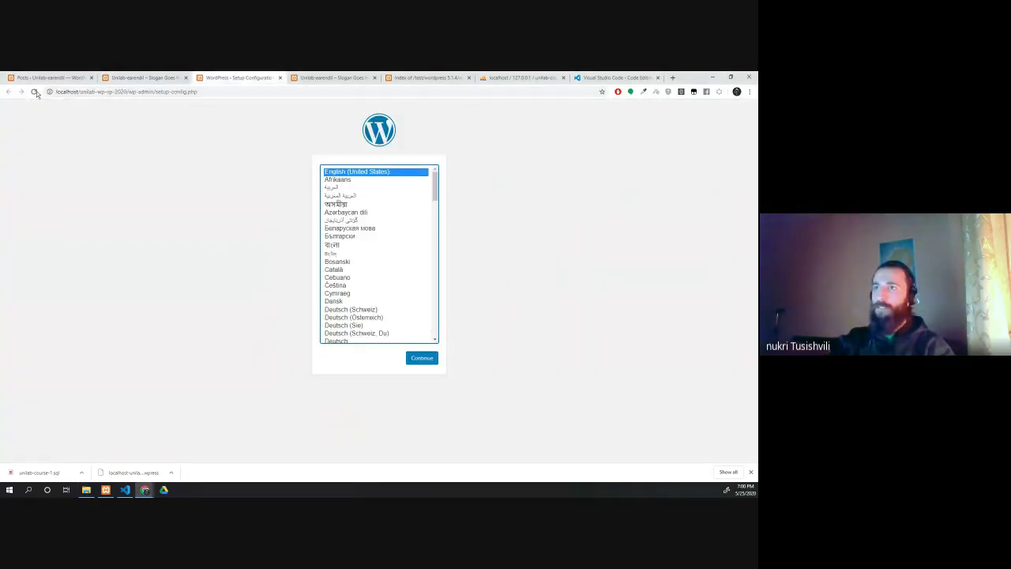
pyautogui.moveTo(204, 95); pyautogui.dragTo(130, 92)
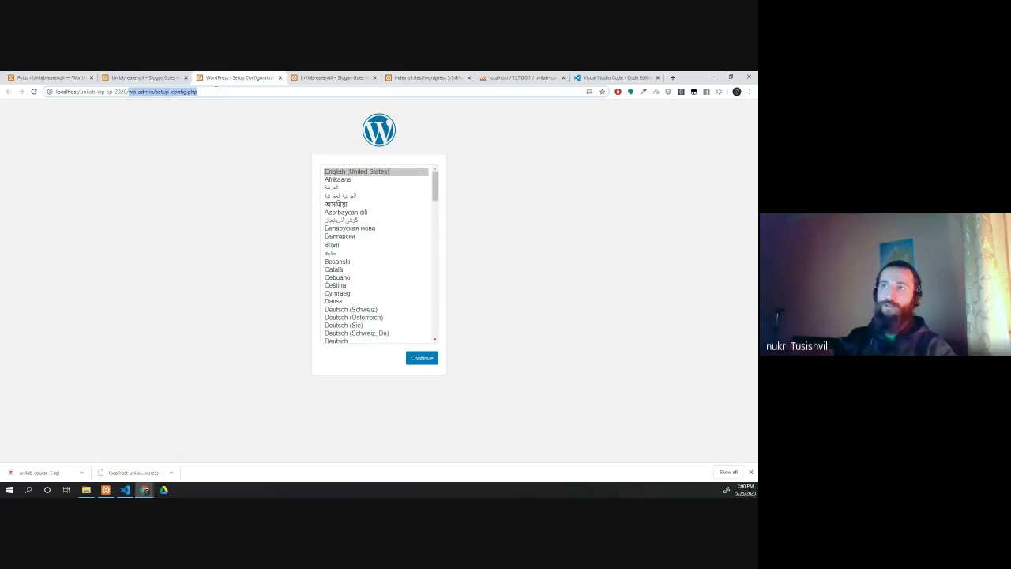
pyautogui.press('BackSpace')
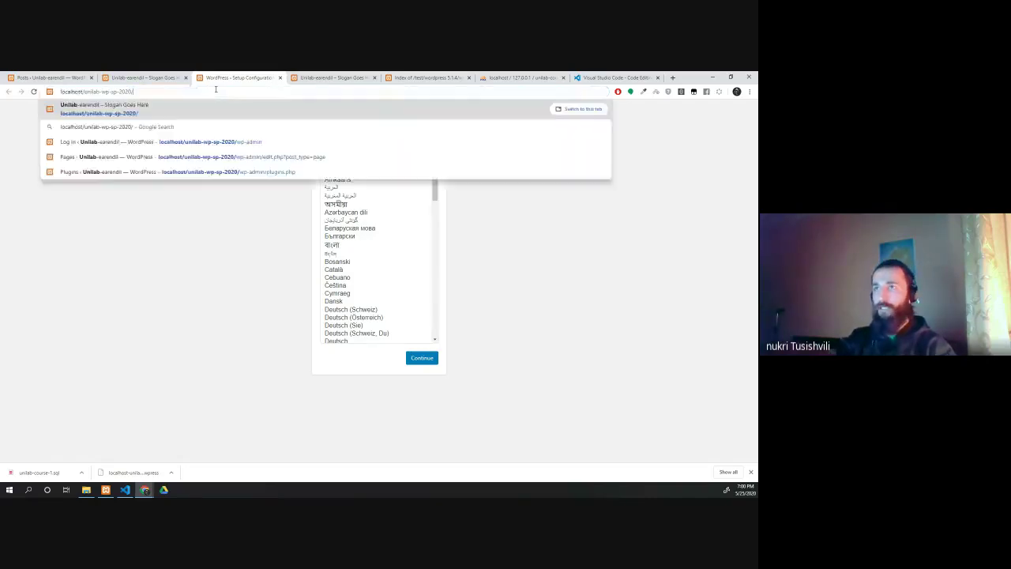
pyautogui.press('Return')
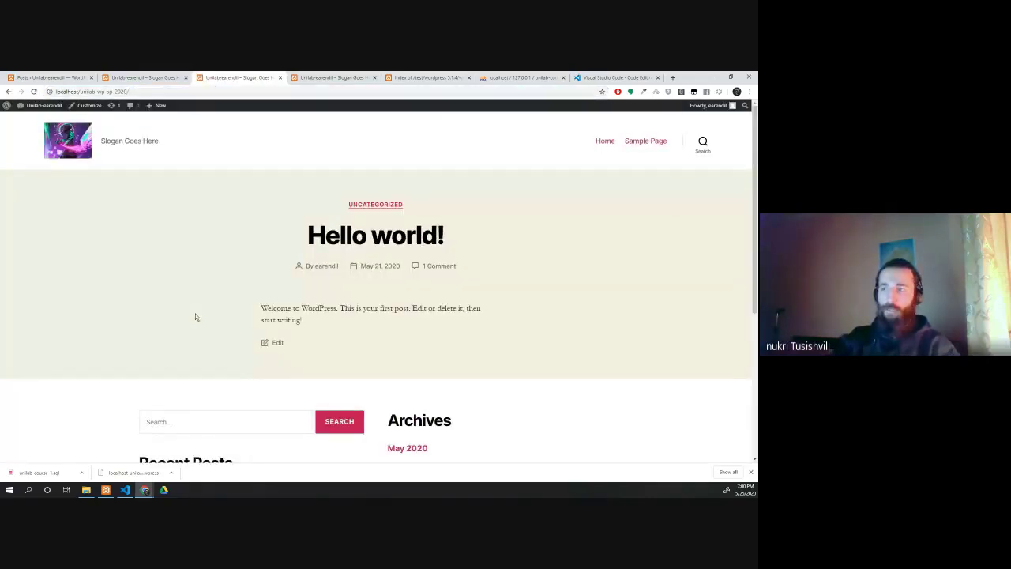
# Step: Switch to File Explorer and delete the wp-content and wp-admin folders from the unilab-wp-sp-2020 site folder
pyautogui.click(87, 491)
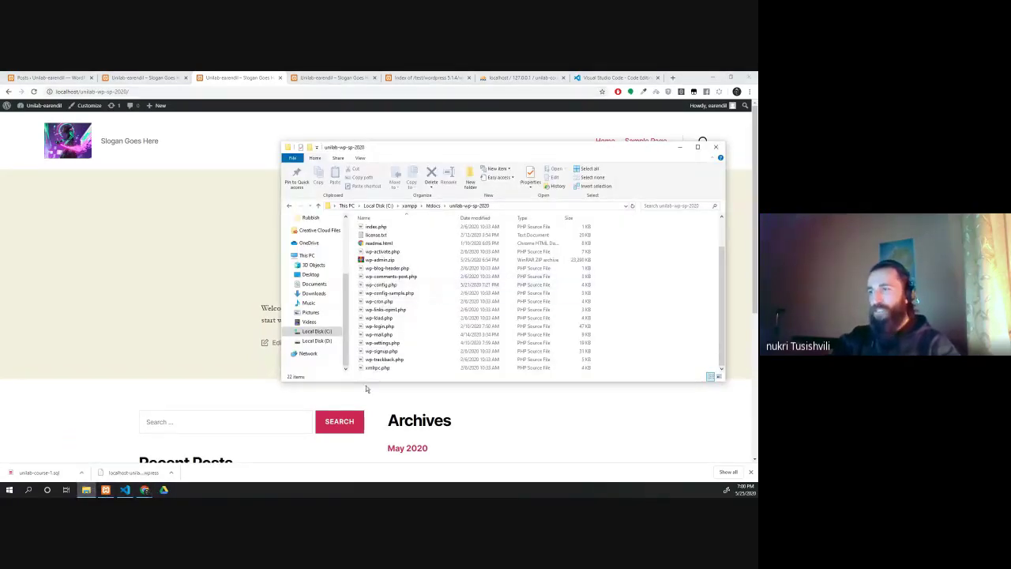
pyautogui.scroll(2, 368, 348)
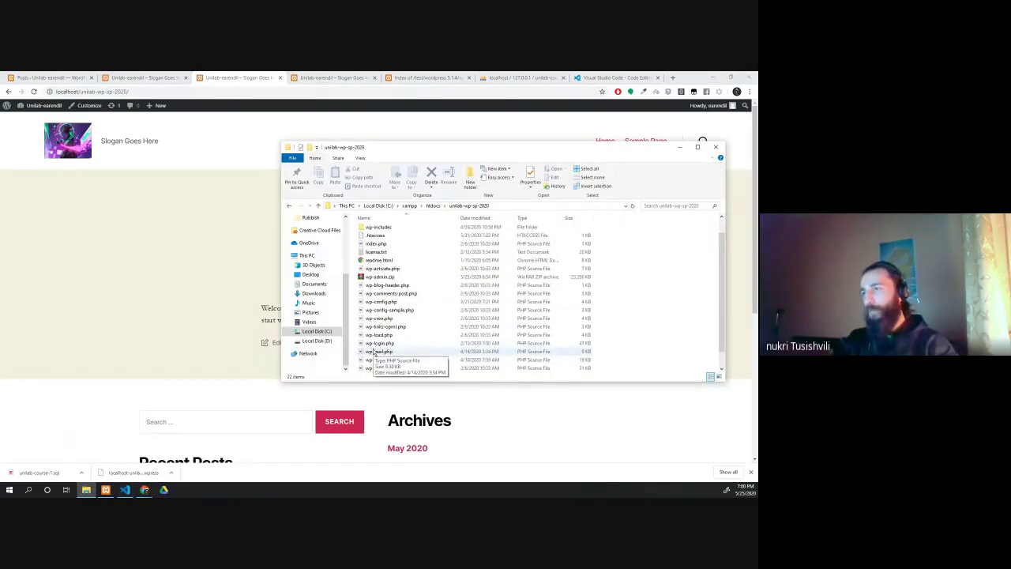
pyautogui.click(368, 238)
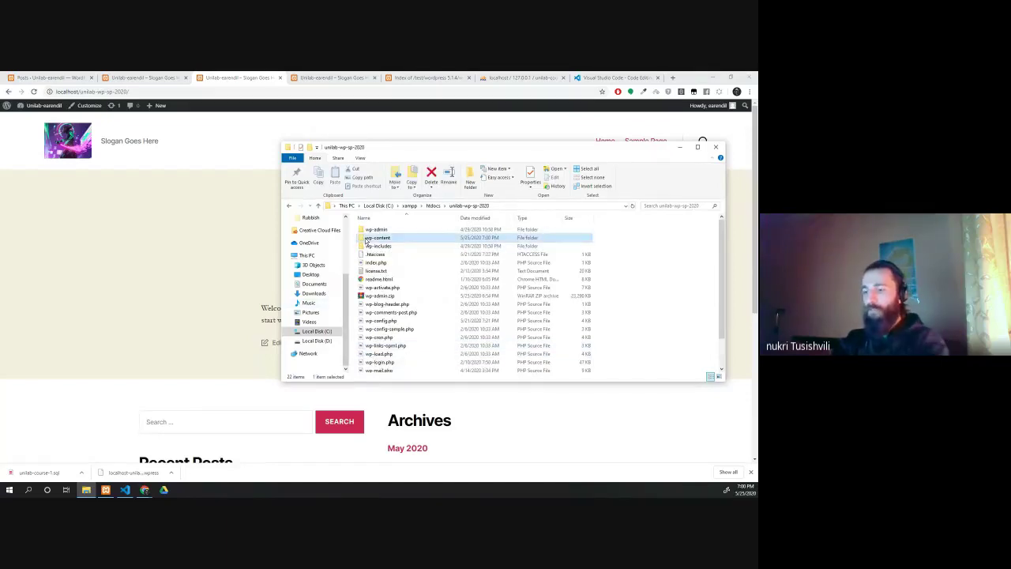
pyautogui.press('Delete')
pyautogui.click(376, 229)
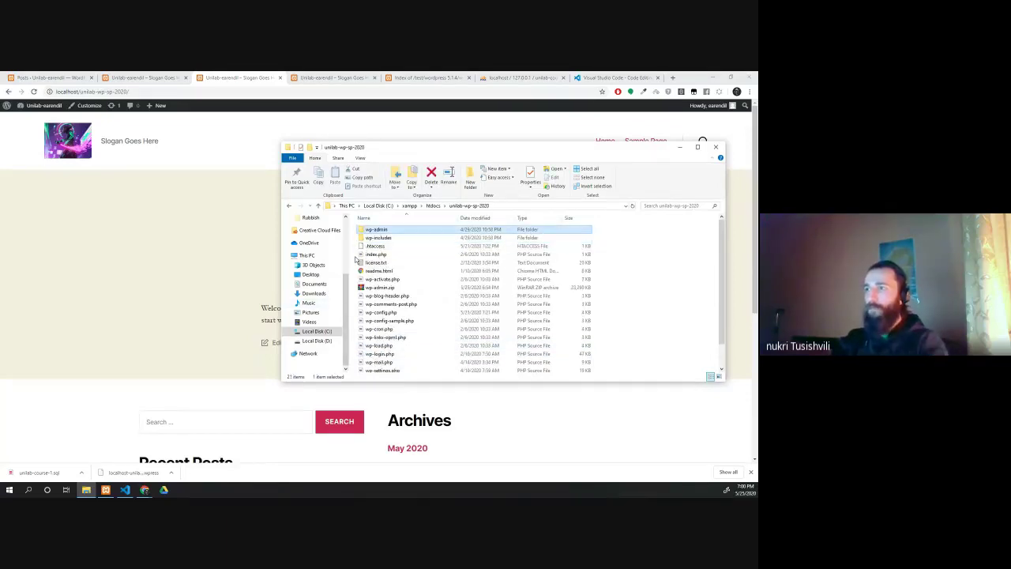
pyautogui.press('Delete')
# Step: Switch to the browser, reload the site's home page to examine its response, and load its wp-admin address
pyautogui.click(82, 205)
pyautogui.click(34, 92)
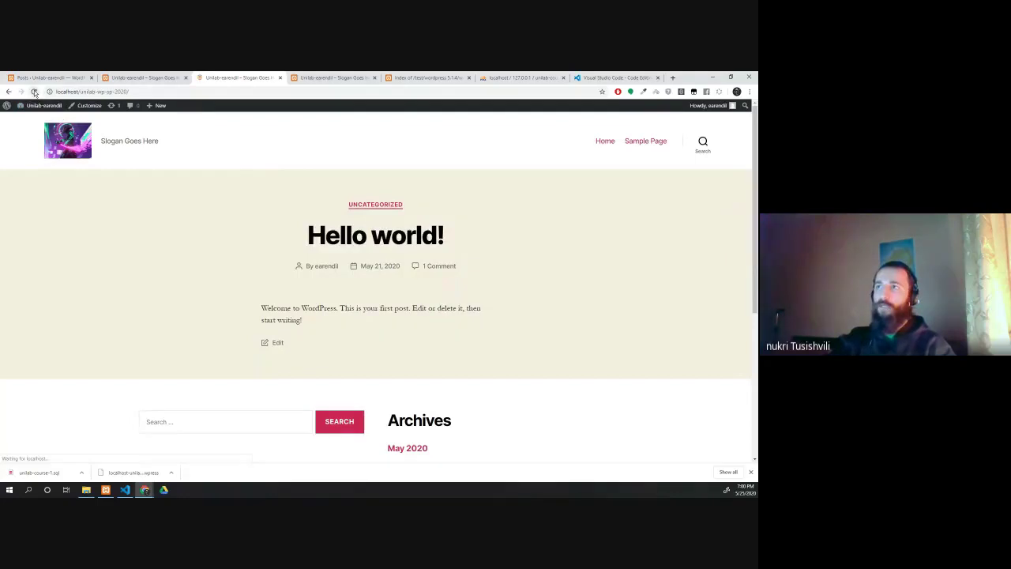
pyautogui.moveTo(419, 227); pyautogui.dragTo(239, 171)
pyautogui.click(399, 274)
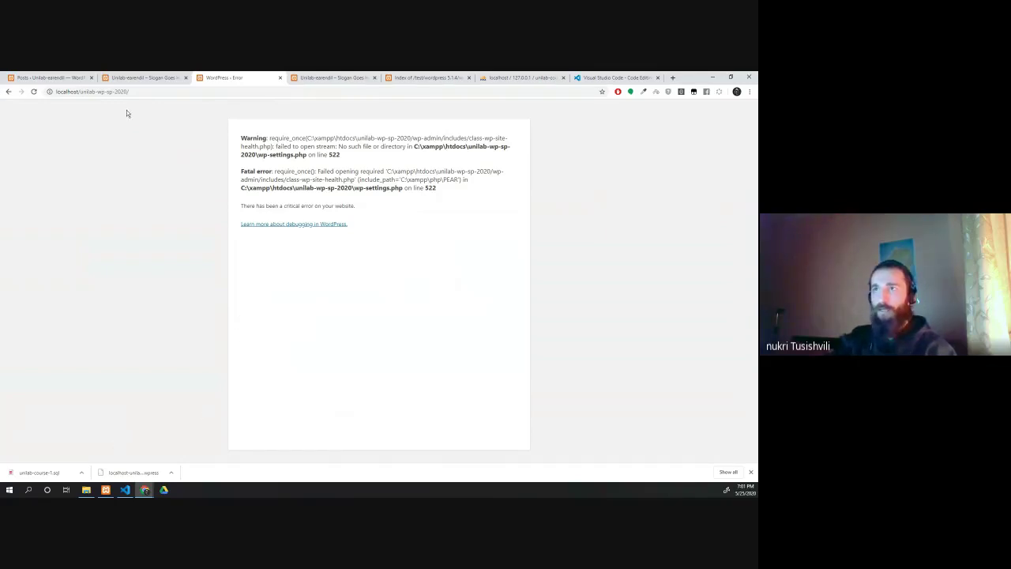
pyautogui.click(149, 91)
pyautogui.write('wp-admin')
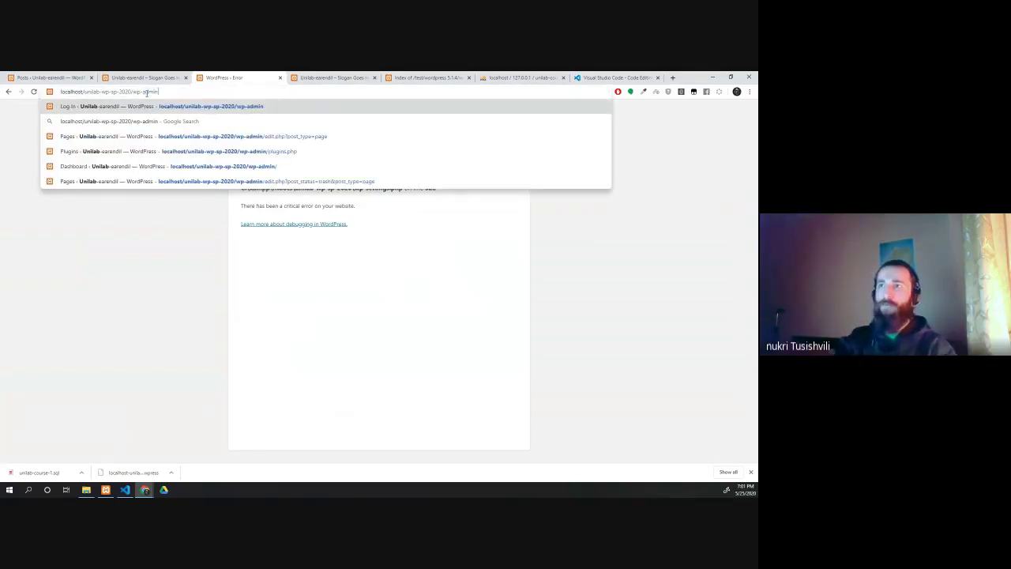
pyautogui.press('Return')
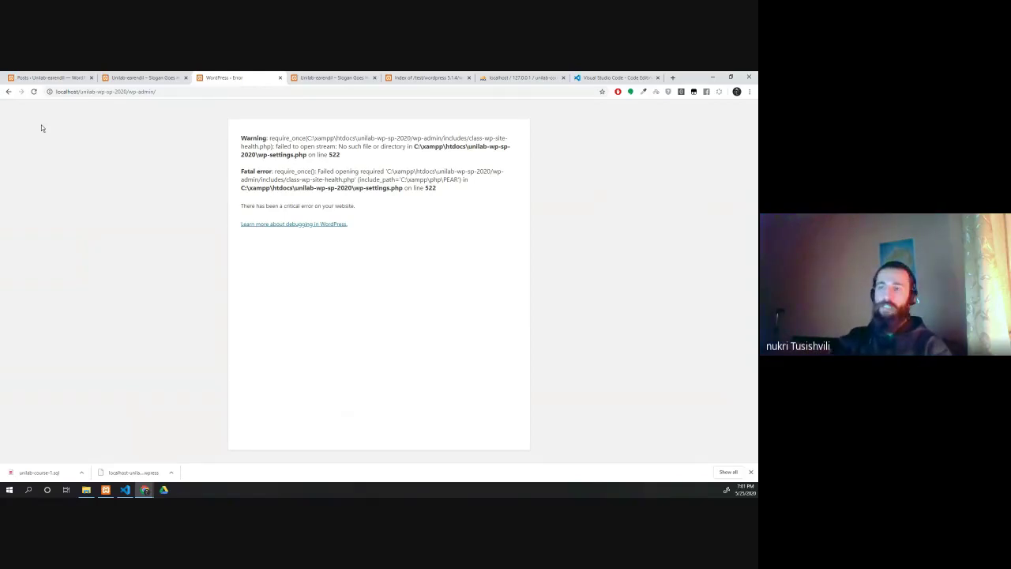
# Step: Switch to File Explorer, restore the deleted wp-admin and wp-content folders, and delete wp-login.php from the site folder
pyautogui.click(93, 492)
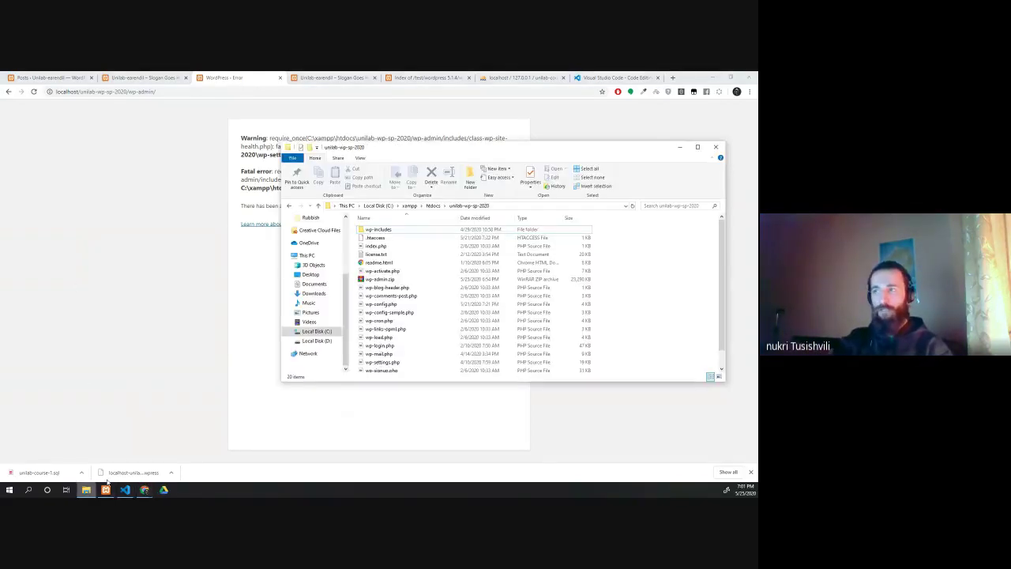
pyautogui.scroll(-2, 399, 284)
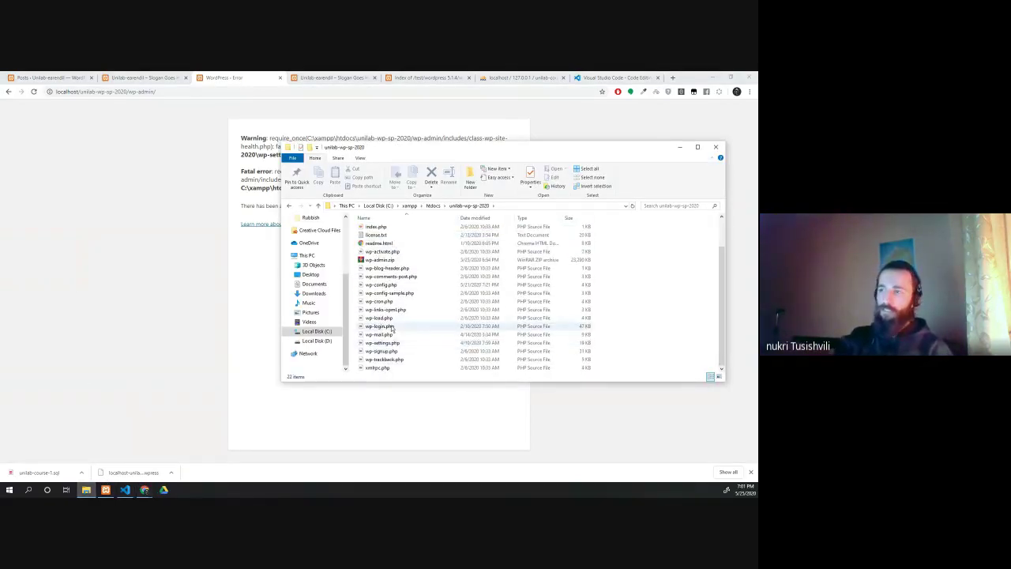
pyautogui.click(379, 326)
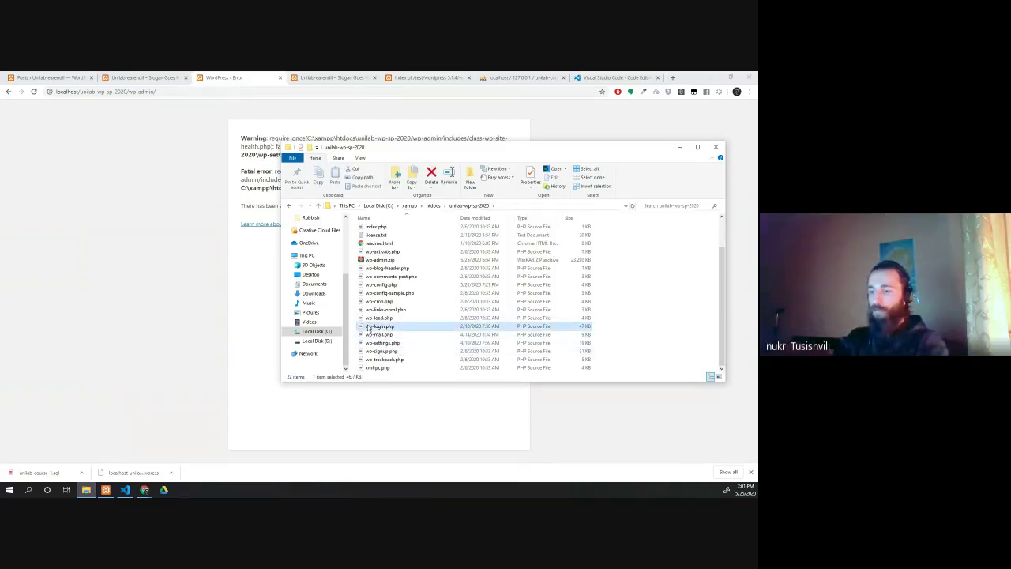
pyautogui.press('Delete')
# Step: Switch to the browser, reload the wp-admin page and load the site's home page at localhost/unilab-wp-sp-2020/
pyautogui.click(255, 301)
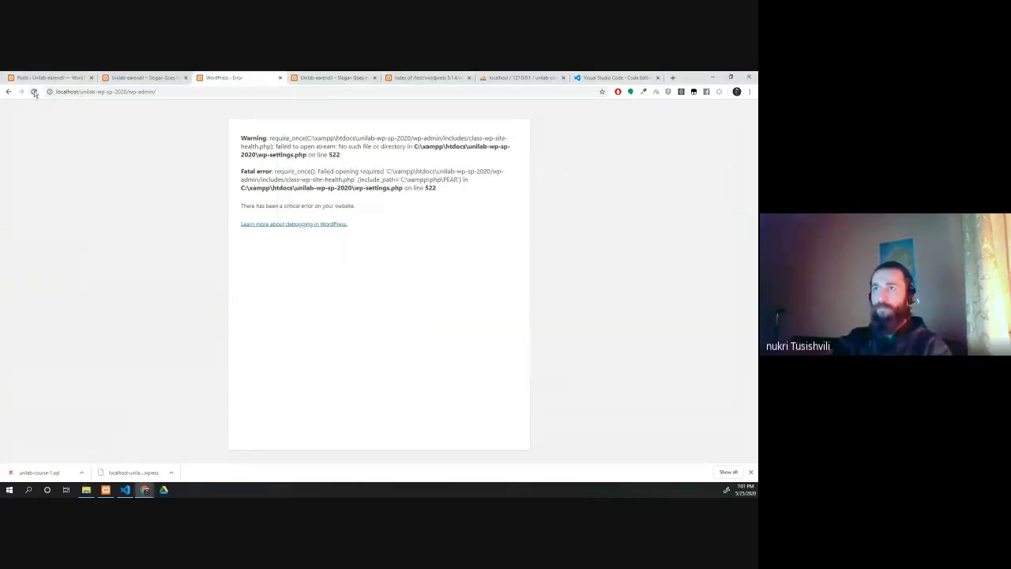
pyautogui.click(34, 91)
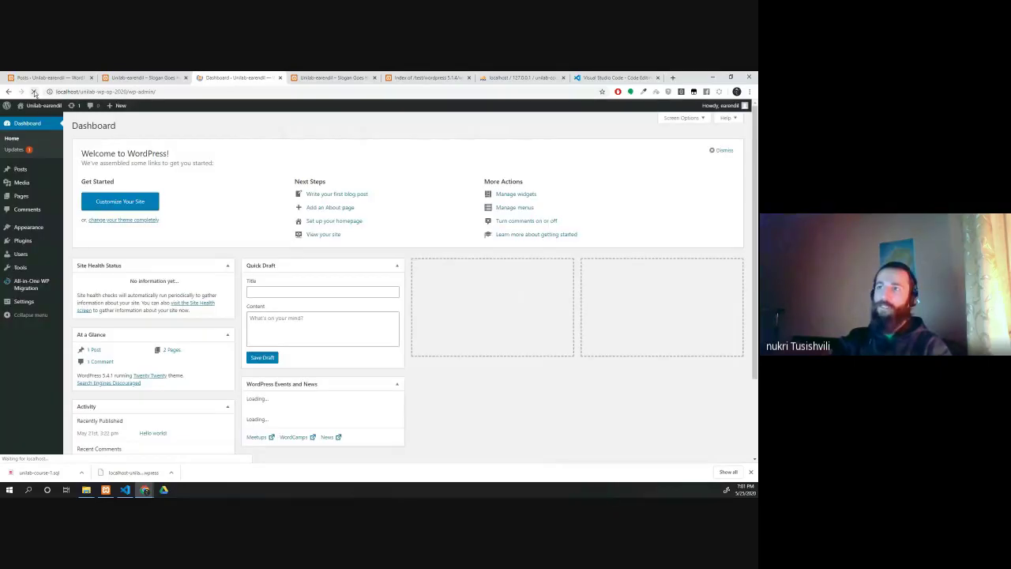
pyautogui.click(167, 93)
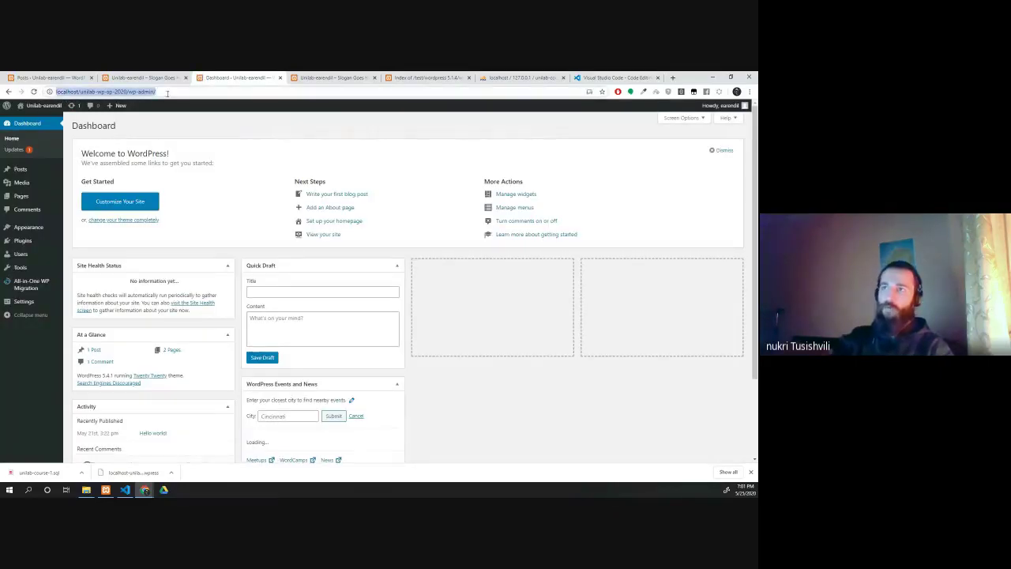
pyautogui.click(167, 92)
pyautogui.press('BackSpace')
pyautogui.press('BackSpace')
pyautogui.press('BackSpace')
pyautogui.press('BackSpace')
pyautogui.press('BackSpace')
pyautogui.press('BackSpace')
pyautogui.press('BackSpace')
pyautogui.press('BackSpace')
pyautogui.press('BackSpace')
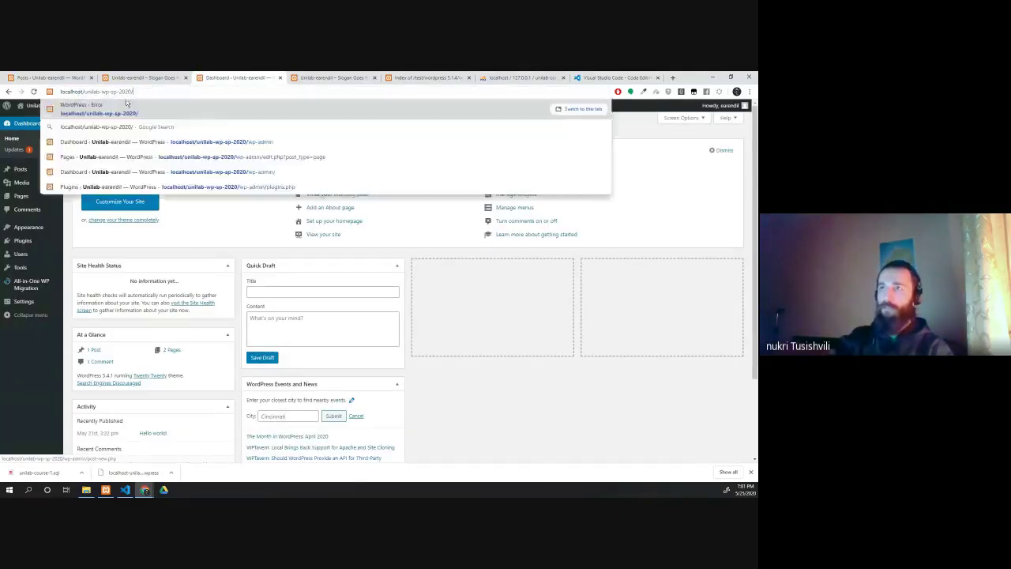
pyautogui.press('Return')
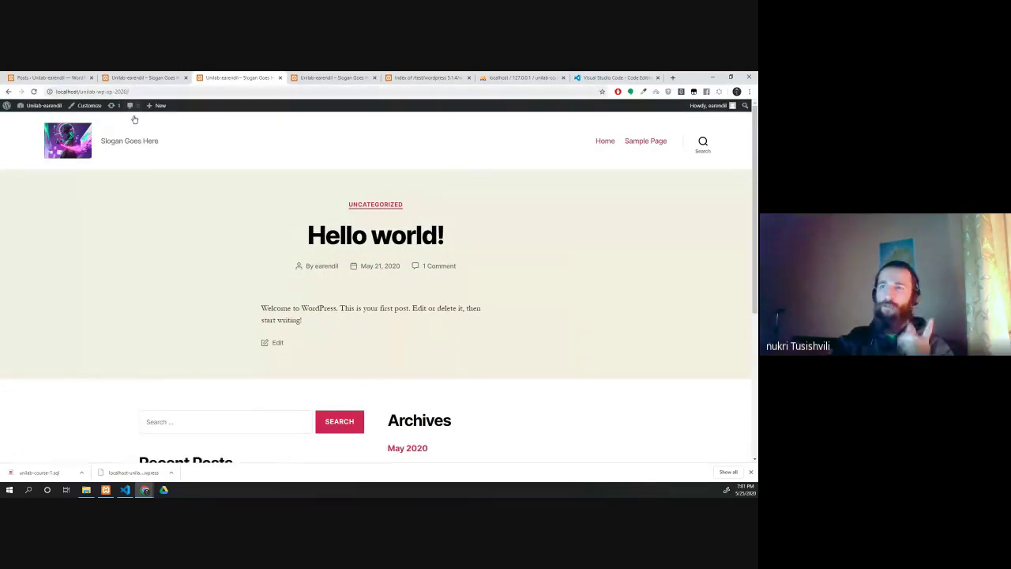
# Step: In Visual Studio Code, delete the DB_USER, DB_PASSWORD and DB_HOST definitions from wp-config.php, and reload the site's home page in the browser
pyautogui.click(124, 489)
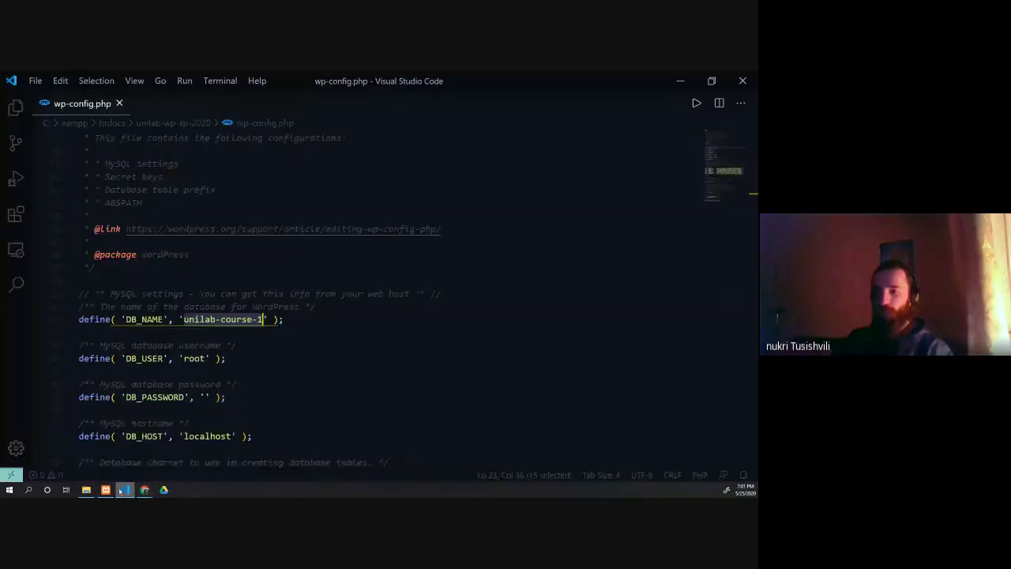
pyautogui.moveTo(285, 443); pyautogui.dragTo(74, 358)
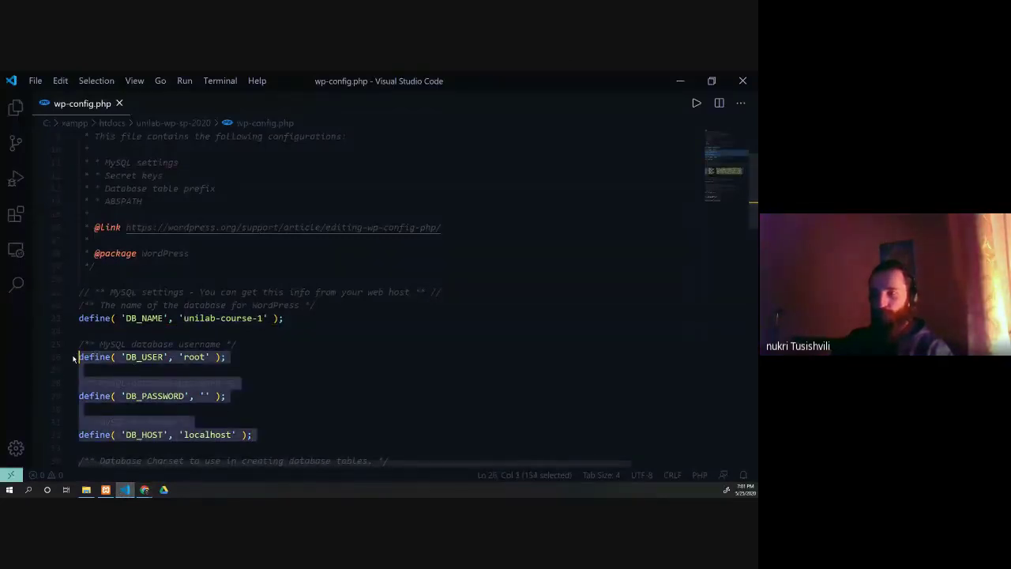
pyautogui.press('Delete')
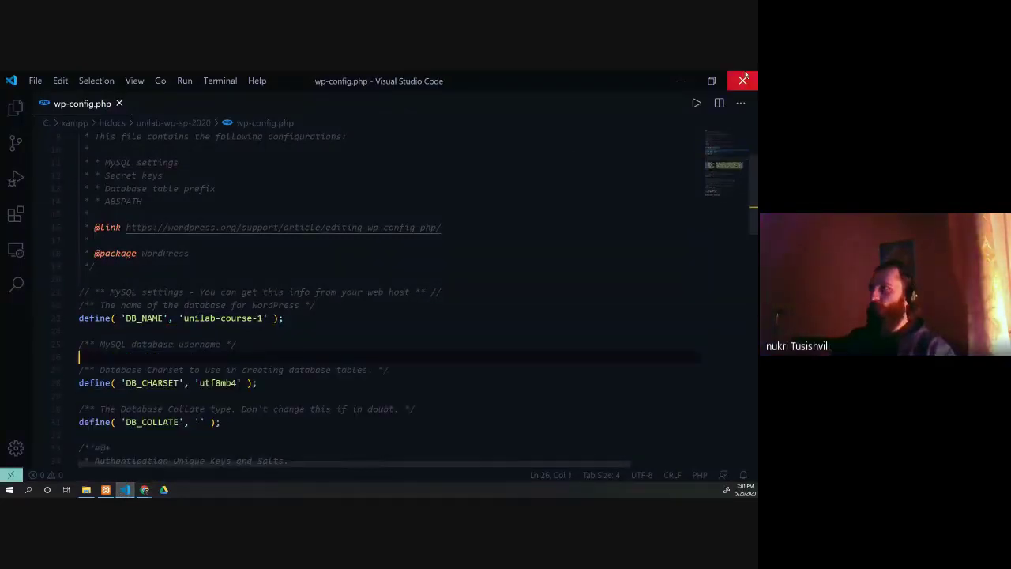
pyautogui.click(680, 81)
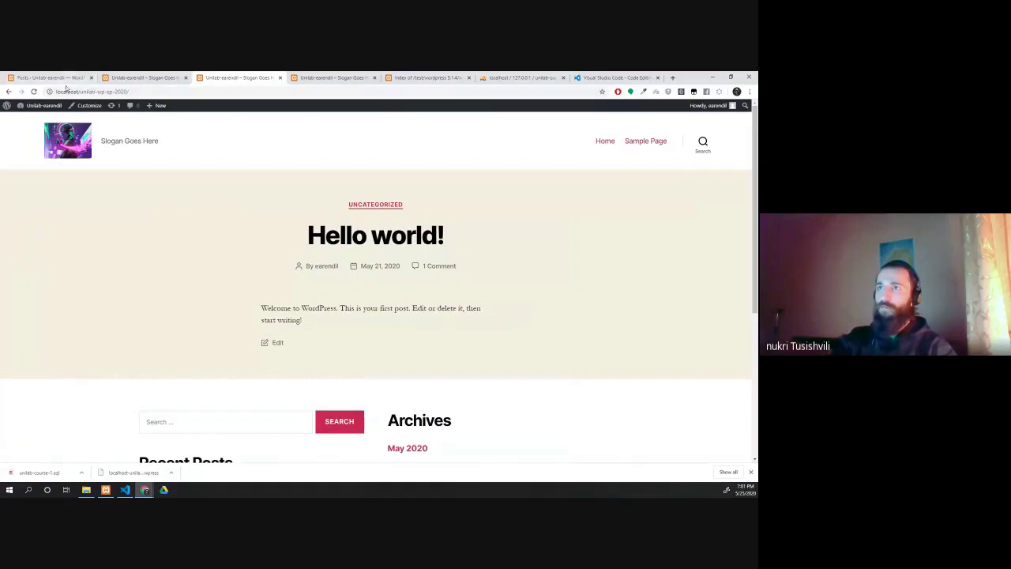
pyautogui.click(34, 92)
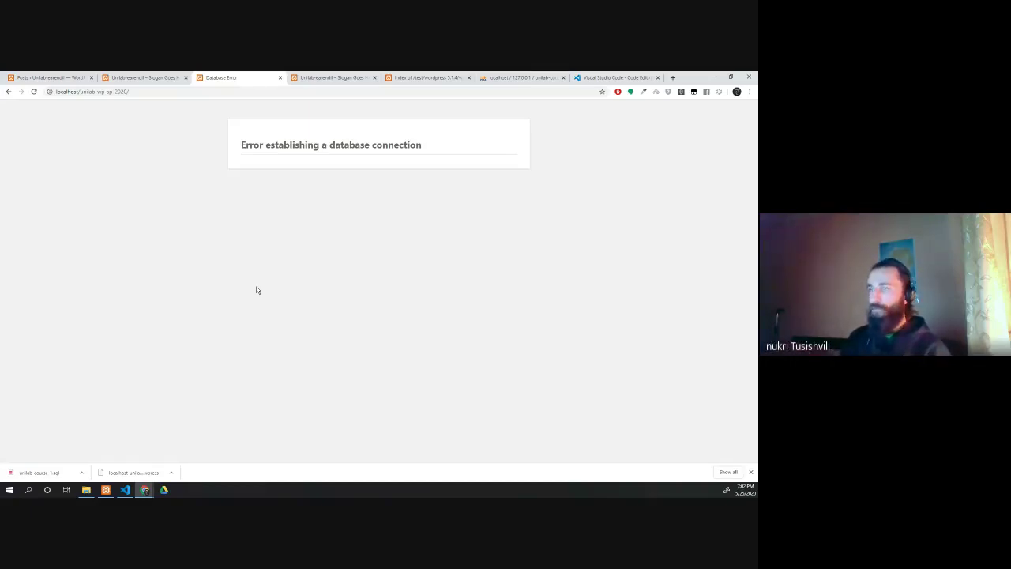
# Step: Switch to File Explorer and delete everything in the unilab-wp-sp-2020 site folder except wp-admin.zip
pyautogui.click(86, 489)
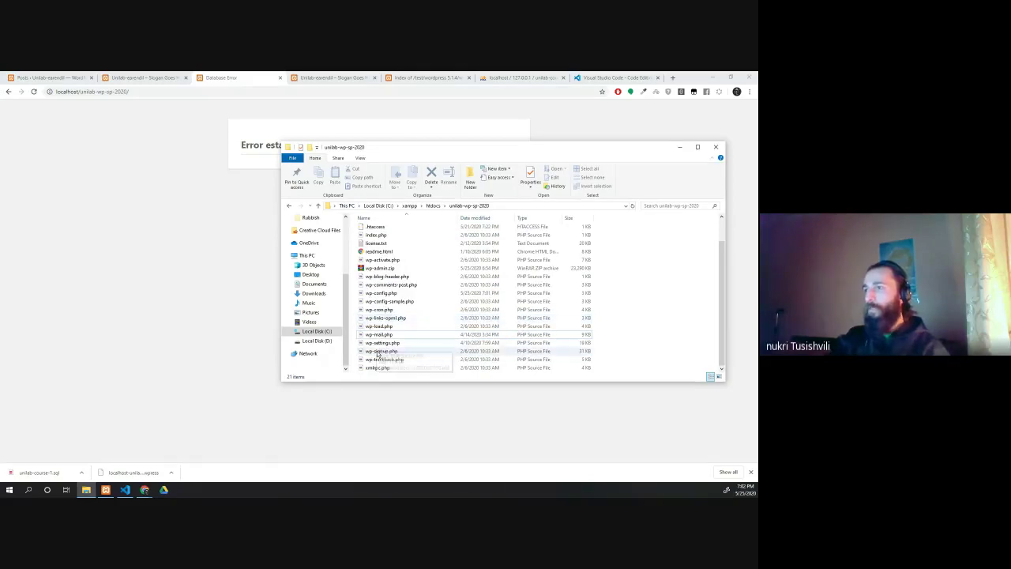
pyautogui.scroll(1, 369, 320)
pyautogui.moveTo(356, 304); pyautogui.dragTo(408, 373)
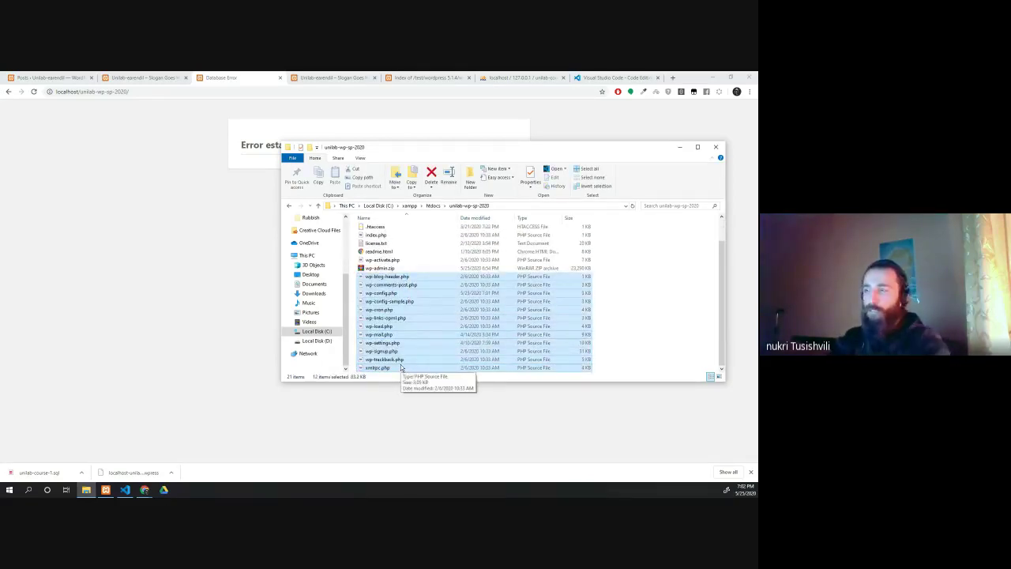
pyautogui.press('Delete')
pyautogui.moveTo(357, 227); pyautogui.dragTo(389, 290)
pyautogui.press('Delete')
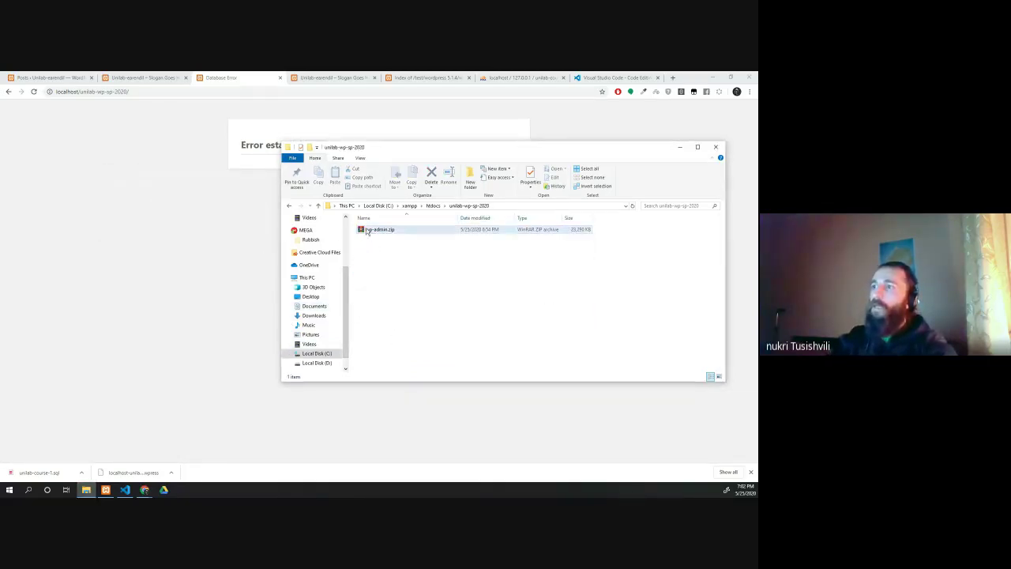
# Step: Reload the site's address in the browser, and close Visual Studio Code with the deleted wp-config.php
pyautogui.click(33, 92)
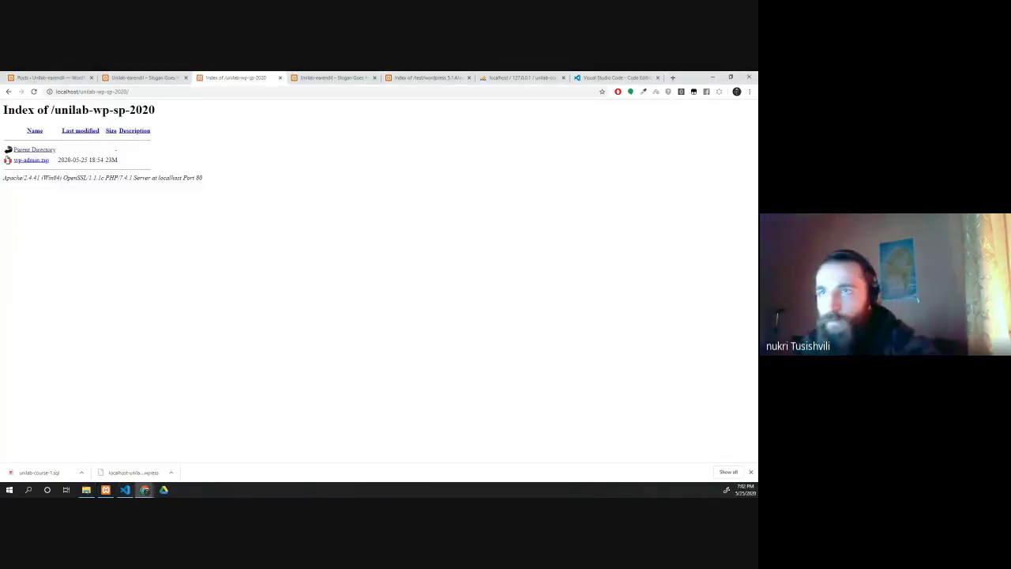
pyautogui.click(125, 489)
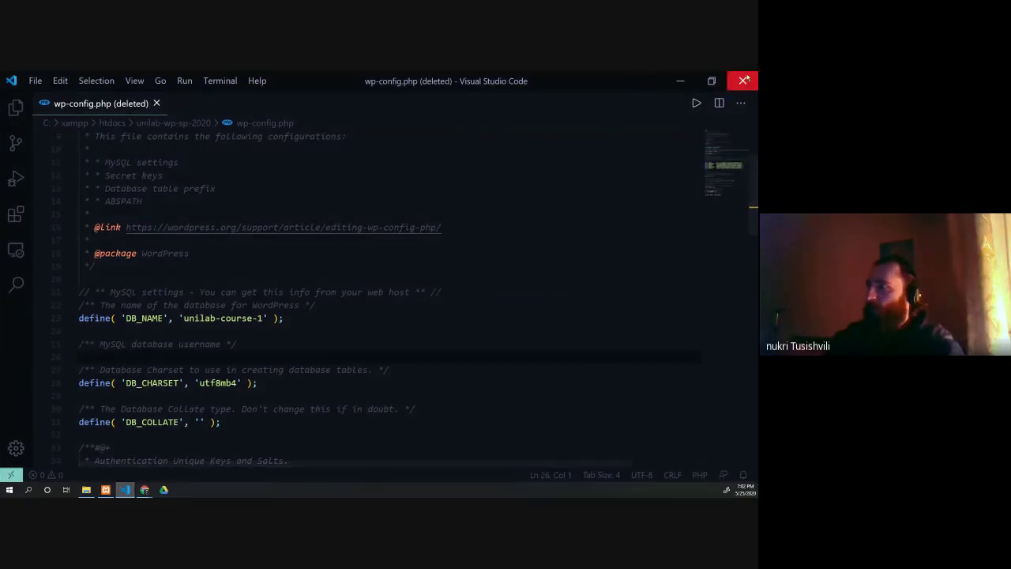
pyautogui.click(742, 81)
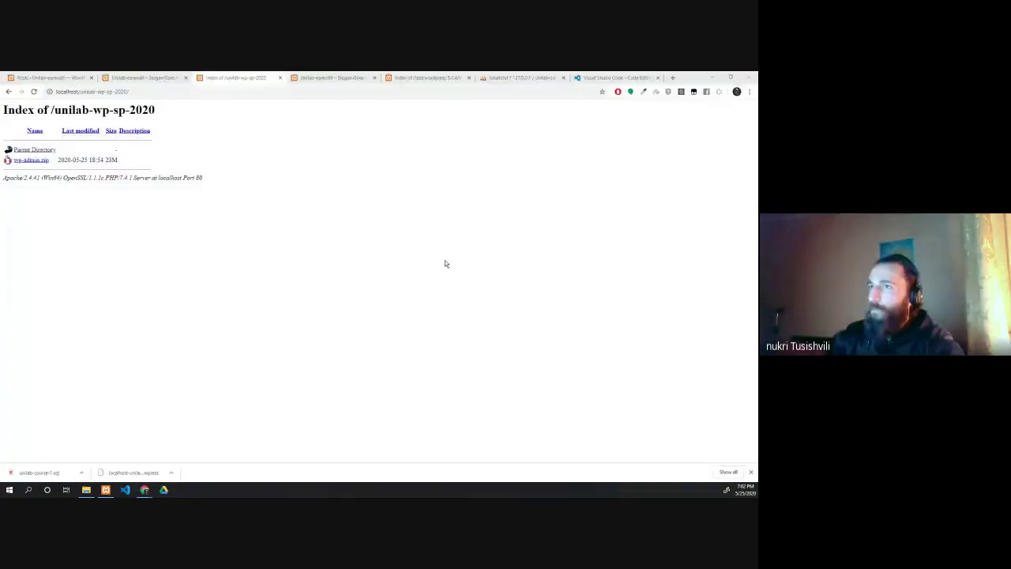
# Step: Extract wp-admin.zip into a wp-admin folder inside the site folder in File Explorer, and check the extracted folder's contents
pyautogui.click(86, 490)
pyautogui.rightClick(379, 232)
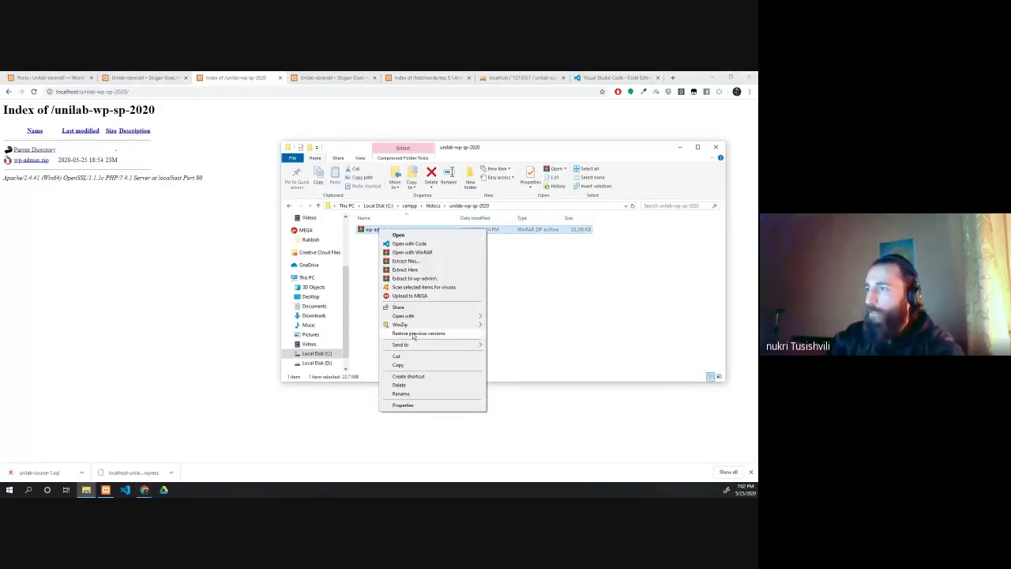
pyautogui.click(406, 260)
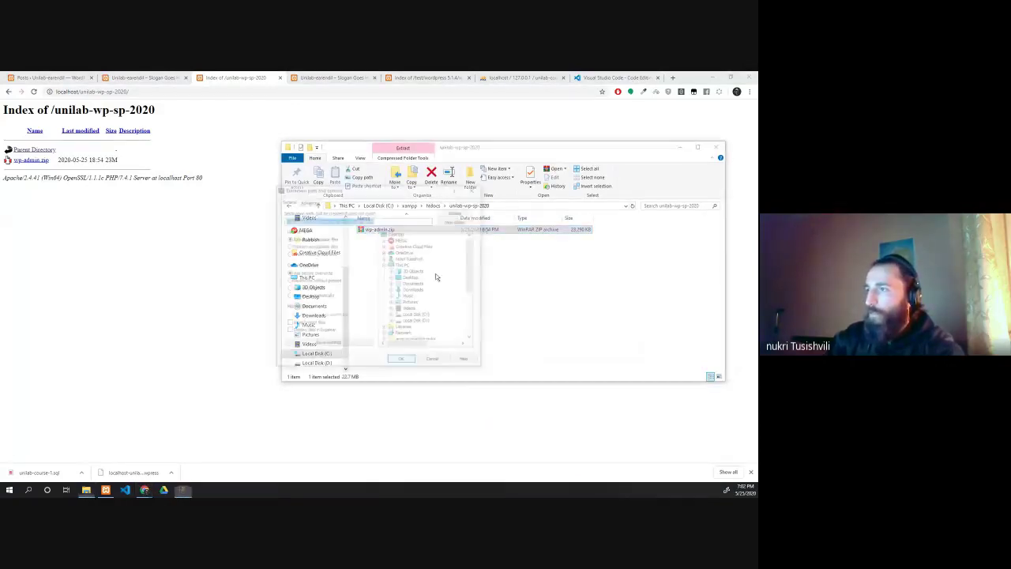
pyautogui.click(399, 360)
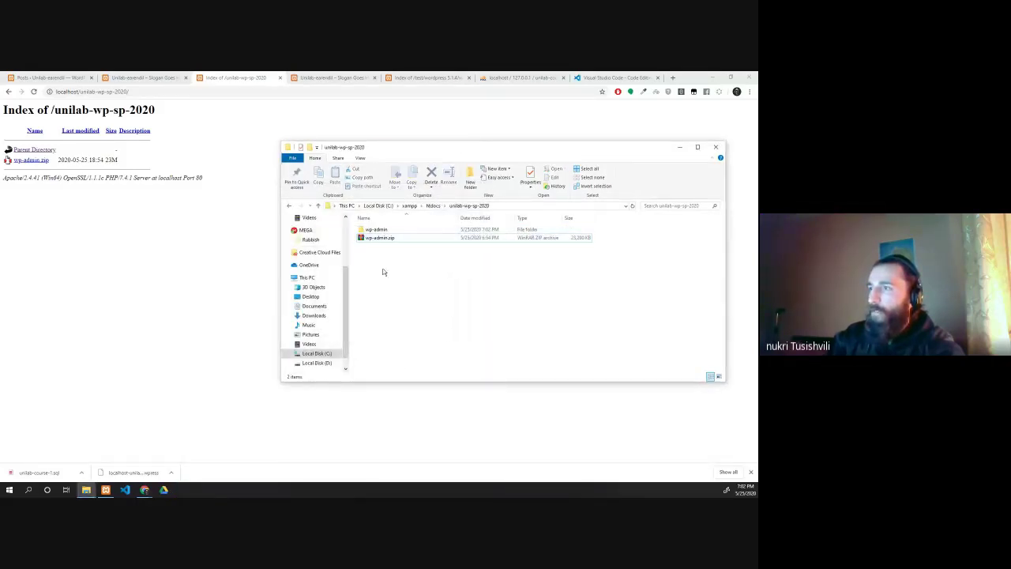
pyautogui.doubleClick(369, 230)
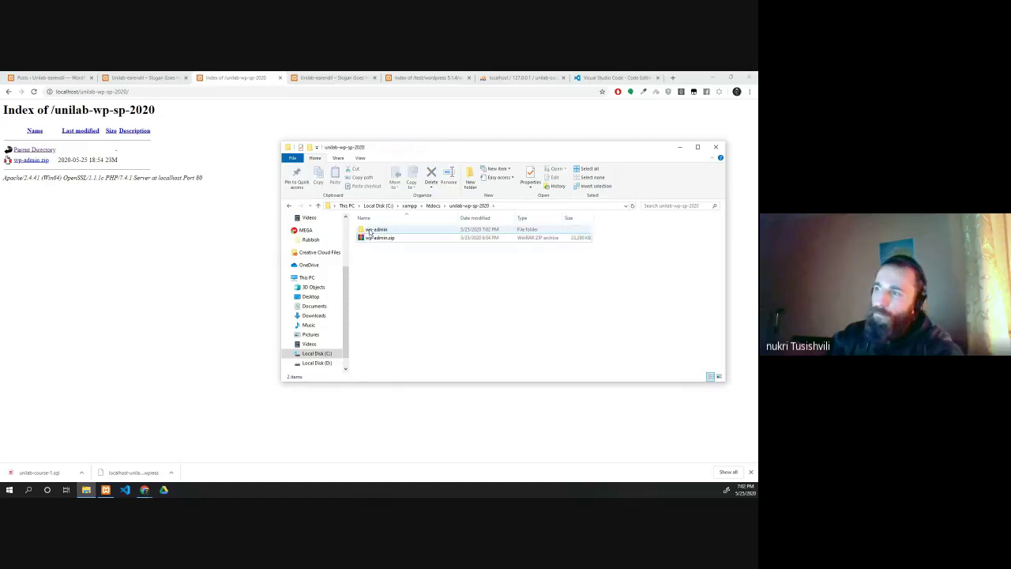
pyautogui.doubleClick(369, 231)
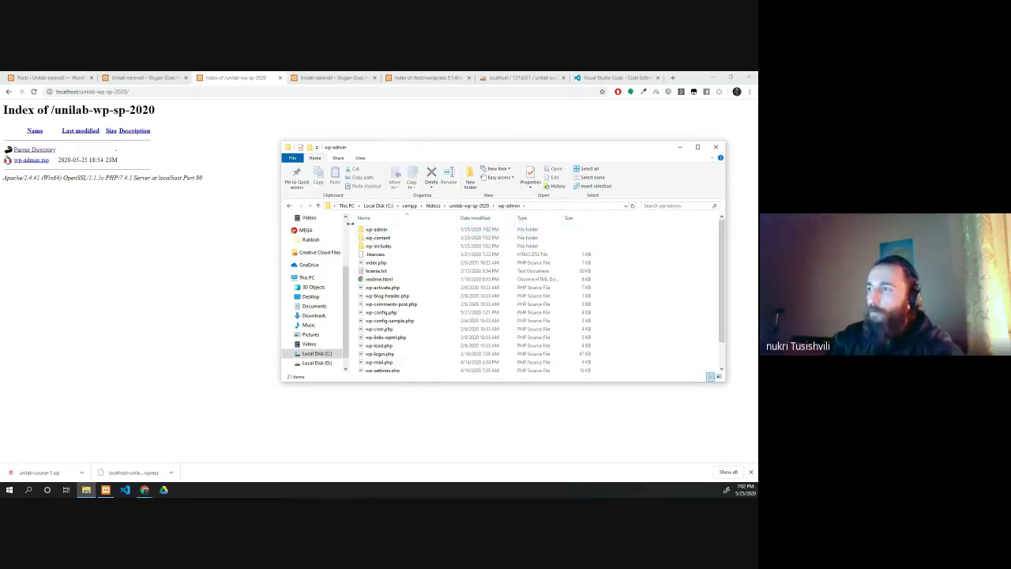
pyautogui.click(290, 206)
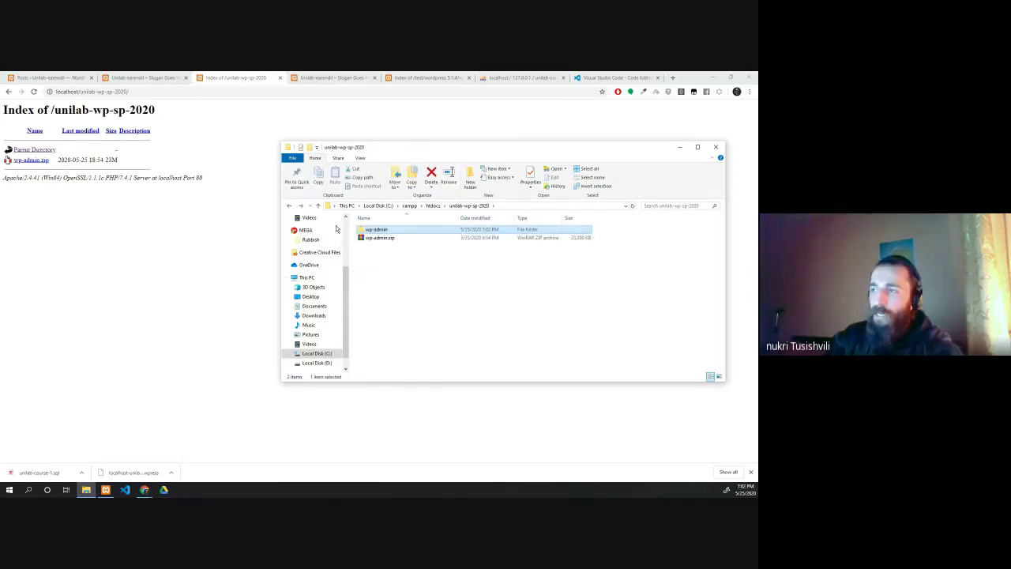
# Step: In the browser, reload the site's directory index, open the wp-admin/ folder to examine the site, and close that tab
pyautogui.click(72, 178)
pyautogui.click(32, 92)
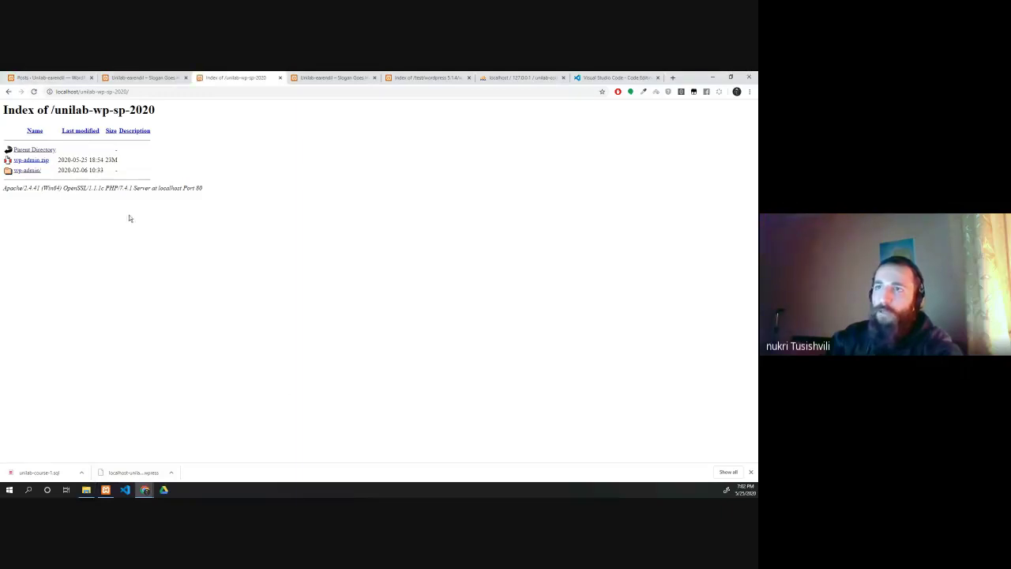
pyautogui.click(26, 170)
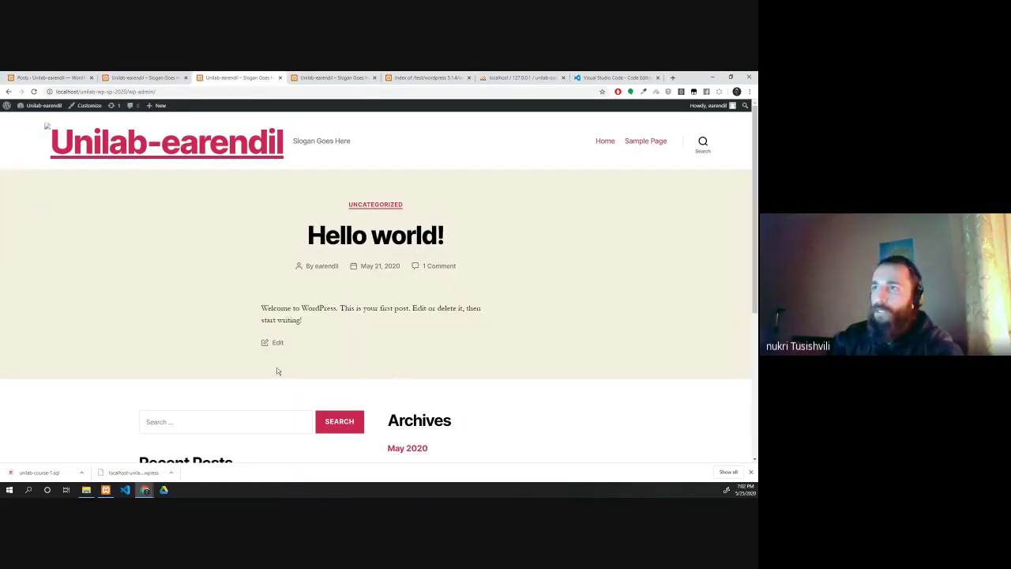
pyautogui.scroll(-1, 276, 369)
pyautogui.scroll(1, 276, 368)
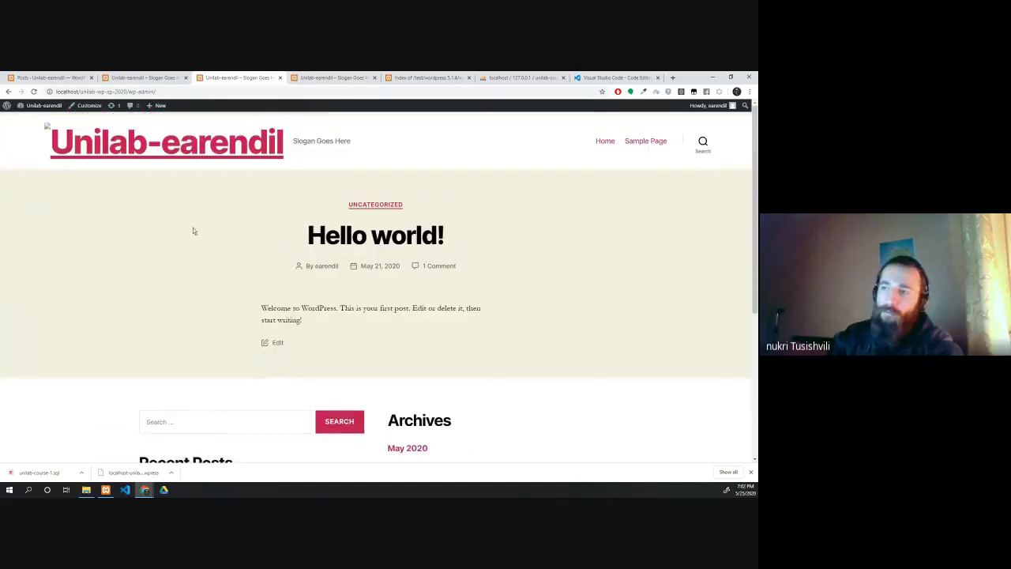
pyautogui.click(279, 79)
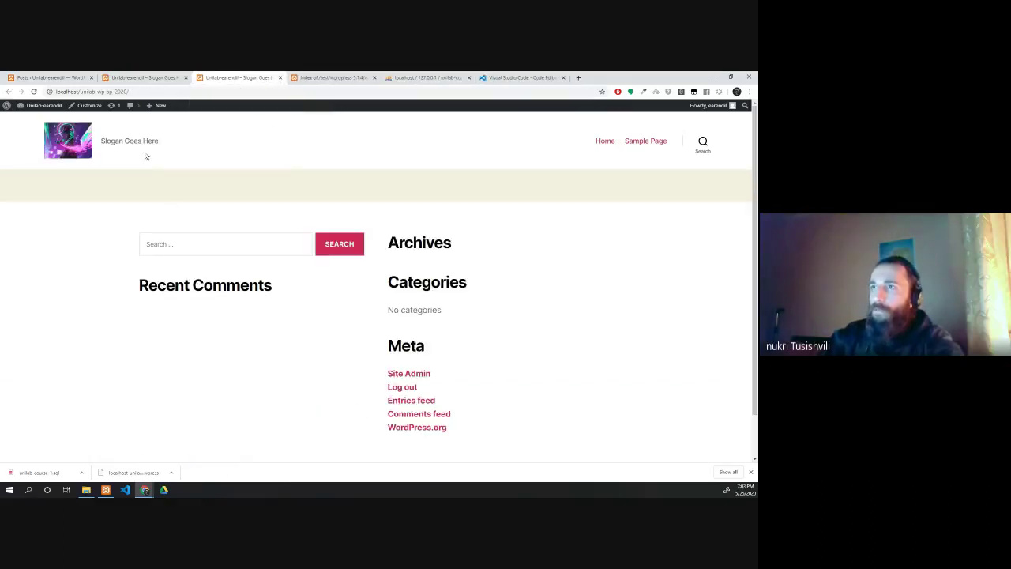
pyautogui.click(142, 78)
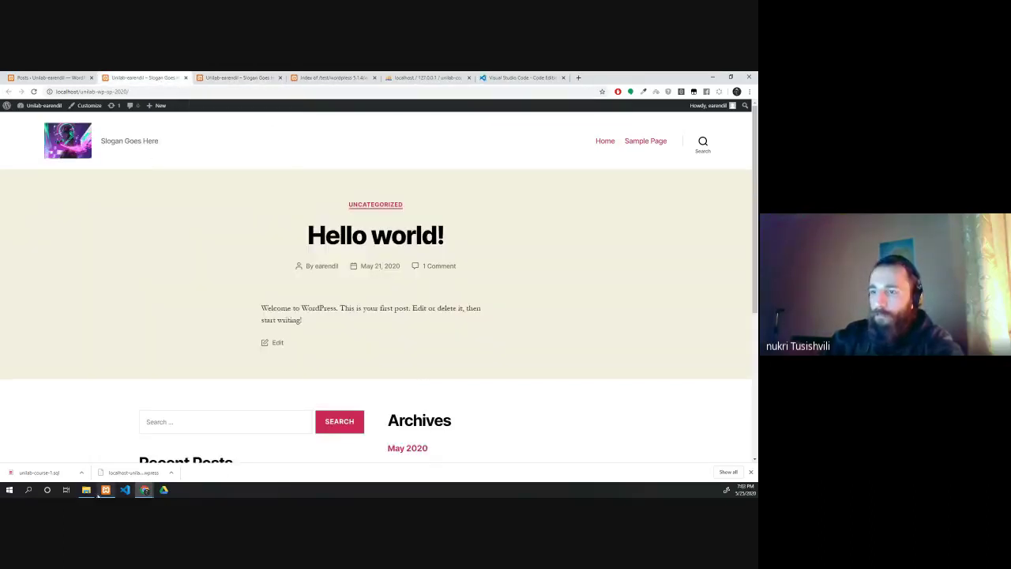
# Step: Switch to File Explorer and move all contents of the extracted wp-admin folder up into the unilab-wp-sp-2020 folder
pyautogui.click(86, 490)
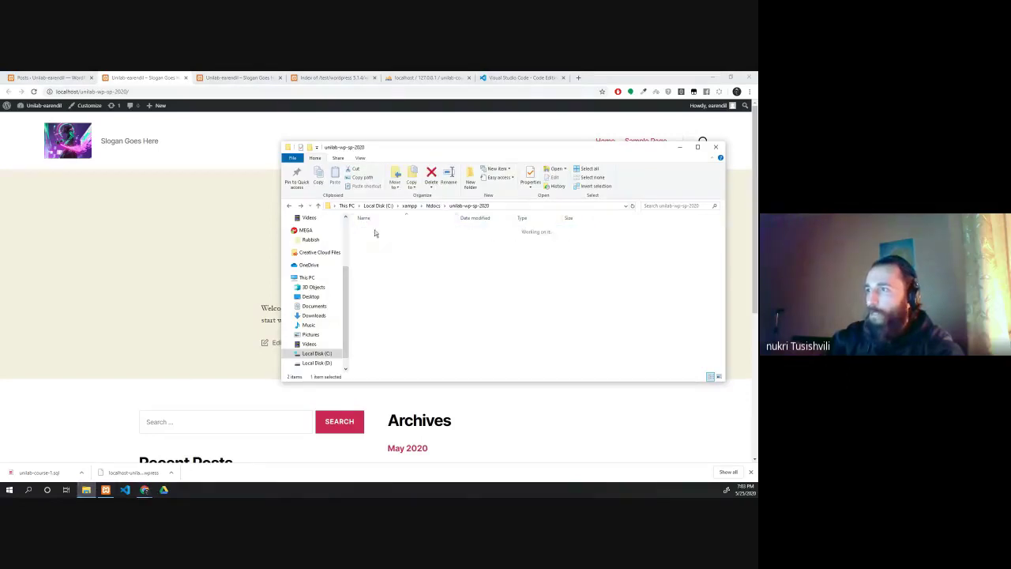
pyautogui.doubleClick(375, 230)
pyautogui.hotkey('ctrl', 'a')
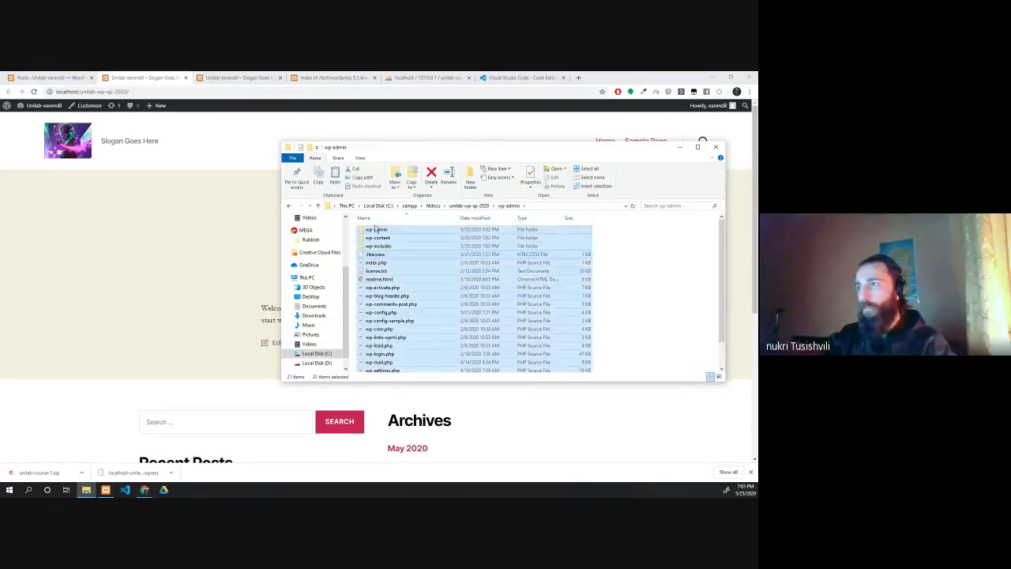
pyautogui.click(469, 206)
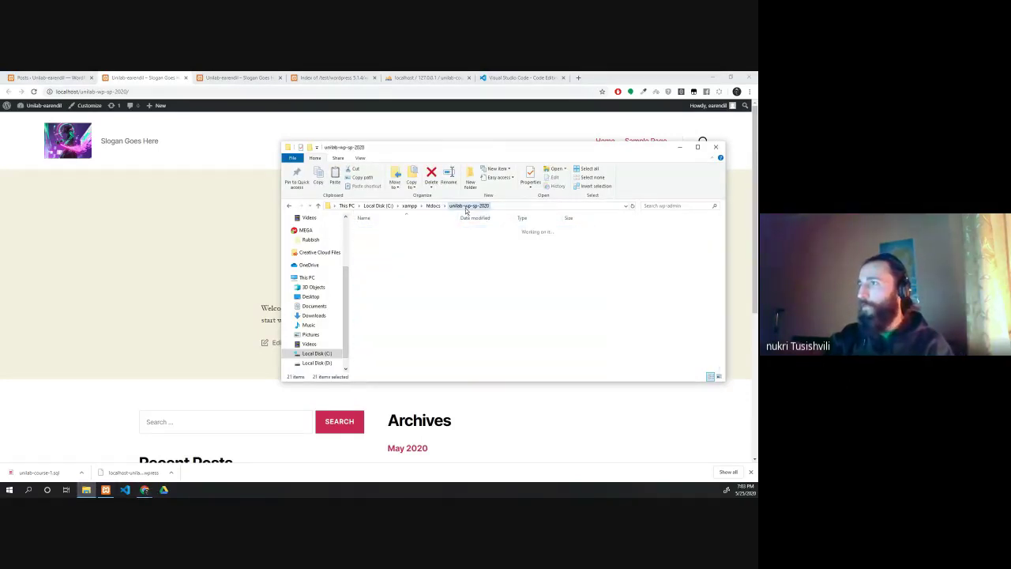
pyautogui.click(398, 283)
pyautogui.hotkey('ctrl', 'v')
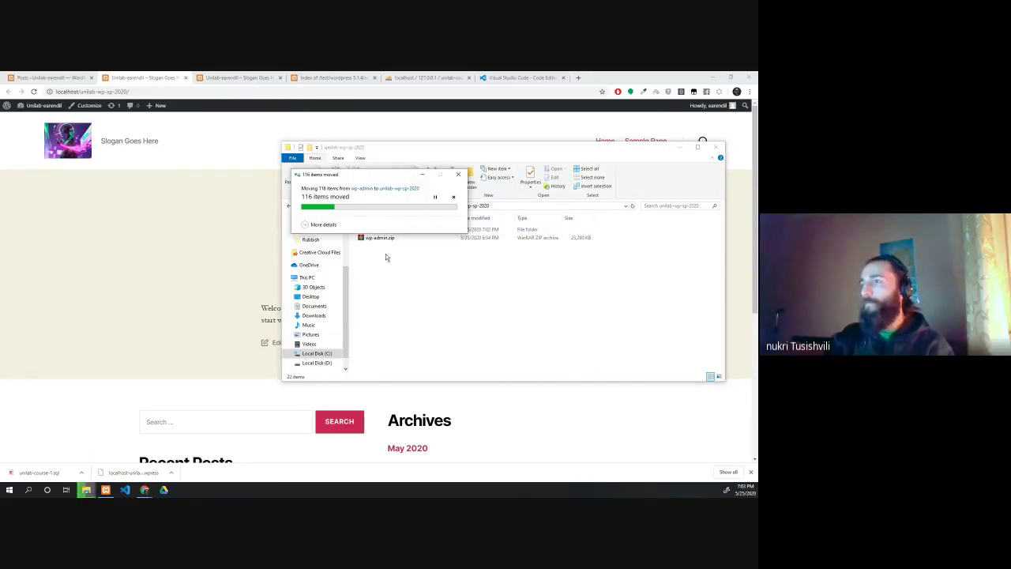
pyautogui.click(358, 244)
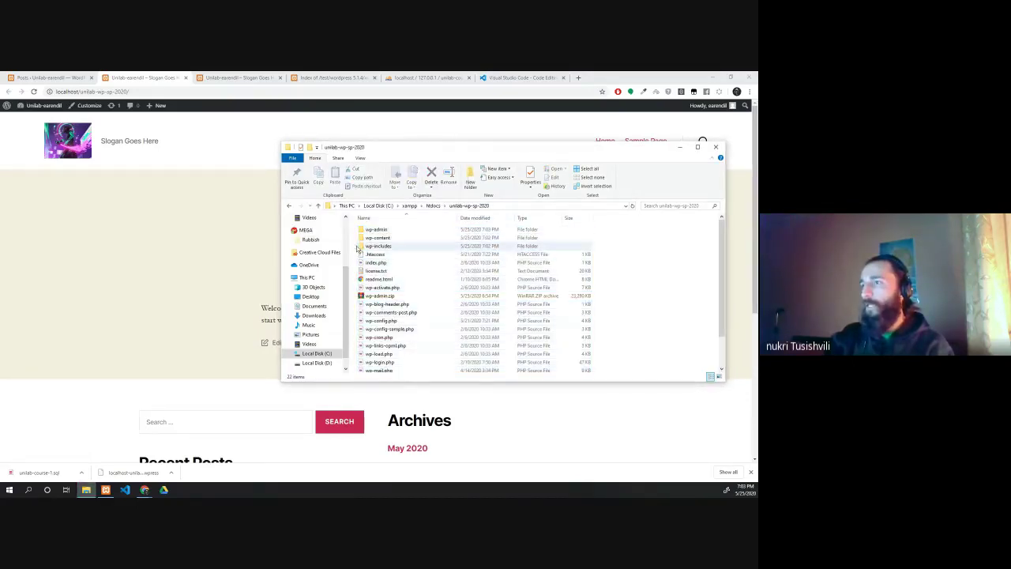
# Step: Examine the restored files in the site folder and its wp-admin subfolder, and view the site's home page in the browser
pyautogui.scroll(-2, 359, 249)
pyautogui.scroll(2, 371, 296)
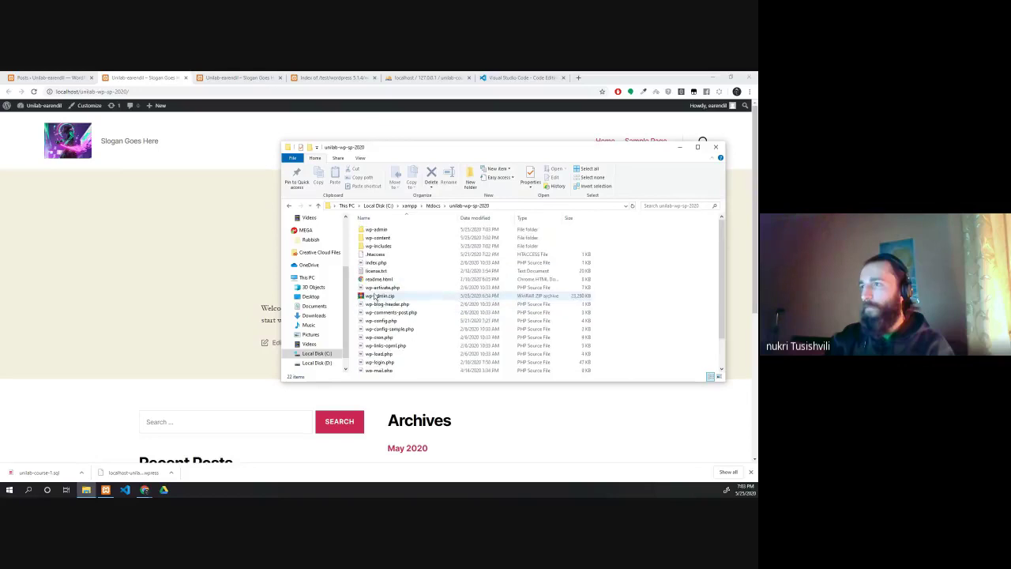
pyautogui.doubleClick(378, 230)
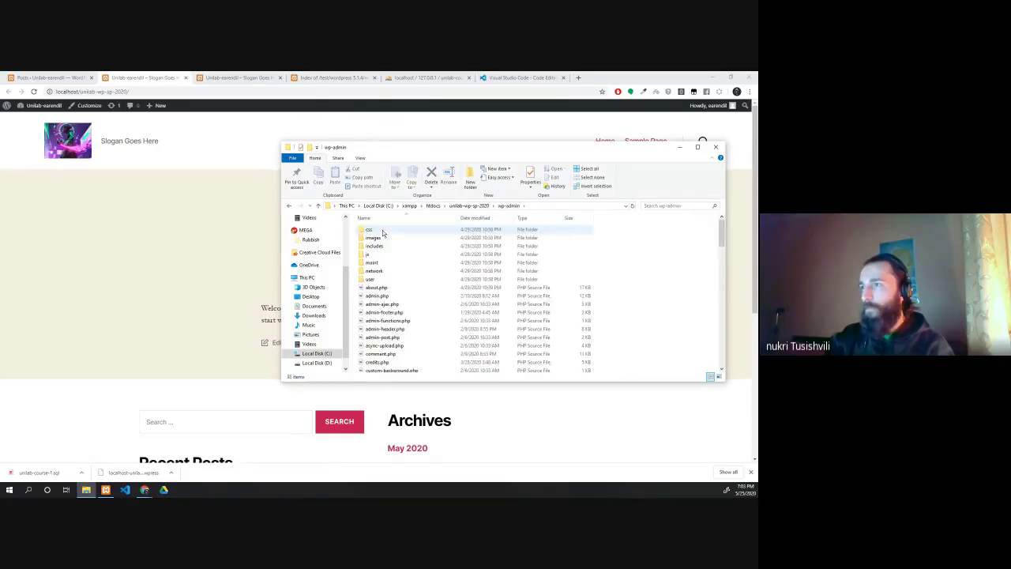
pyautogui.press('BackSpace')
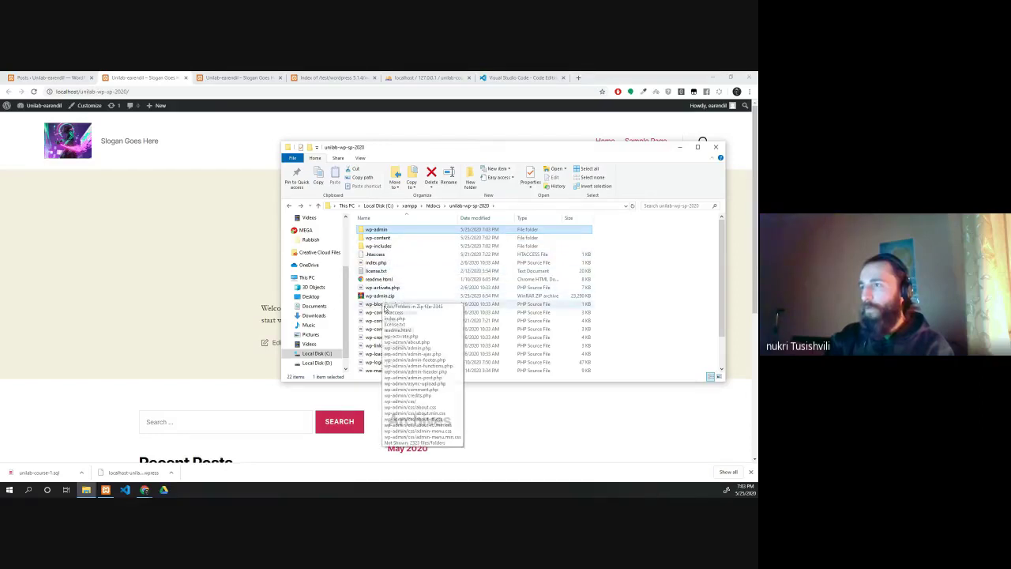
pyautogui.scroll(-2, 387, 320)
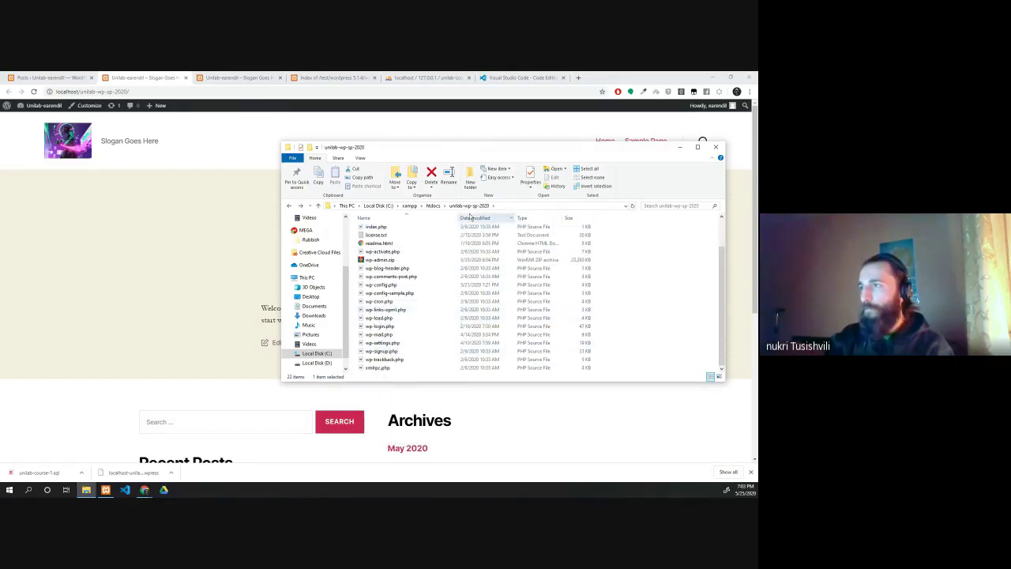
pyautogui.click(443, 207)
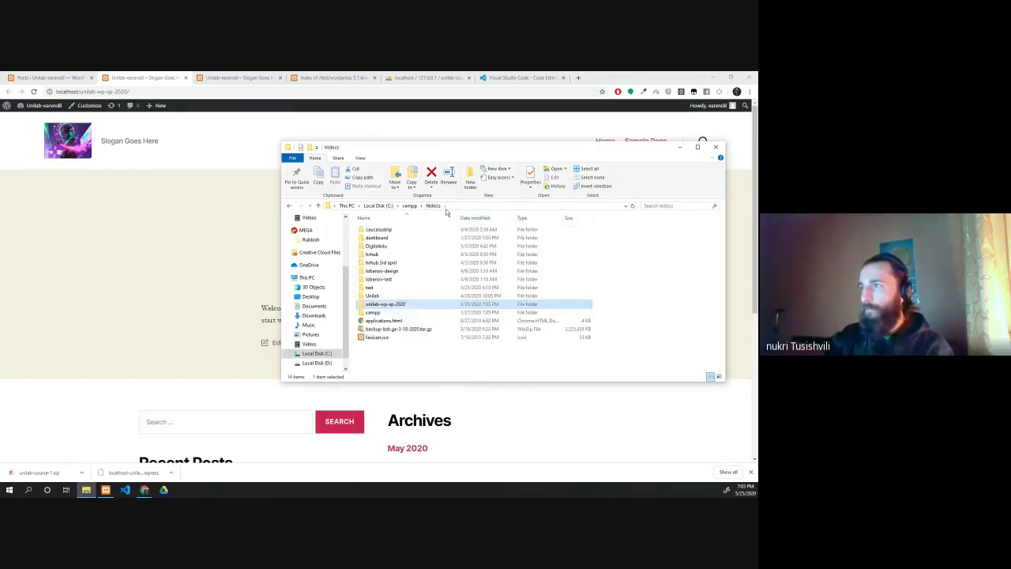
pyautogui.doubleClick(379, 305)
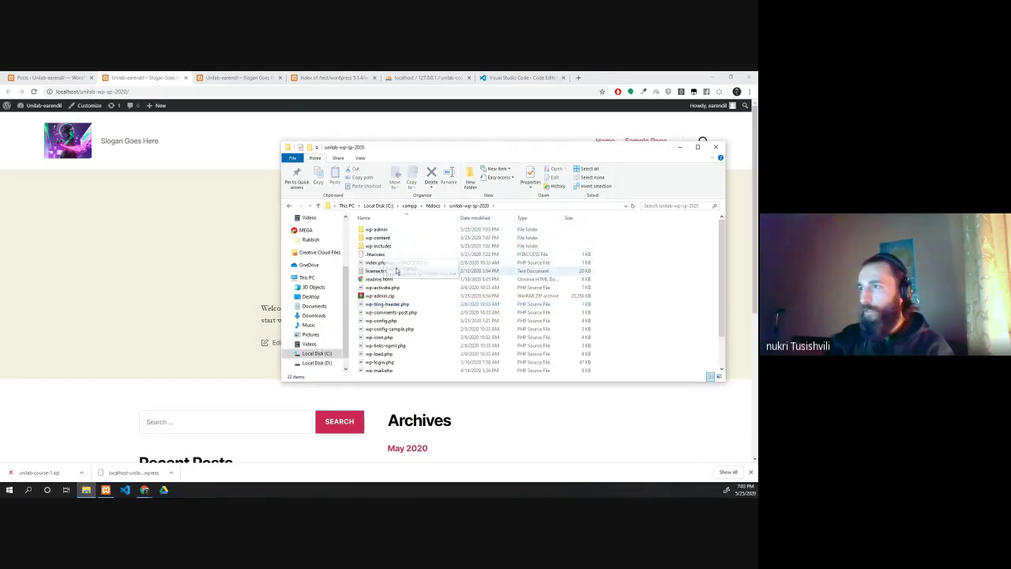
pyautogui.click(215, 81)
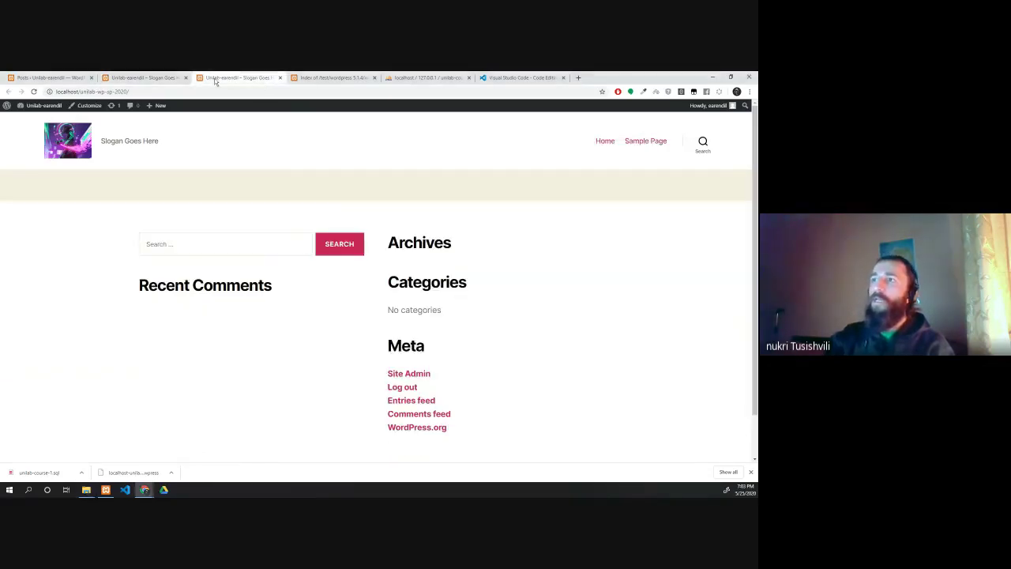
pyautogui.scroll(-1, 346, 224)
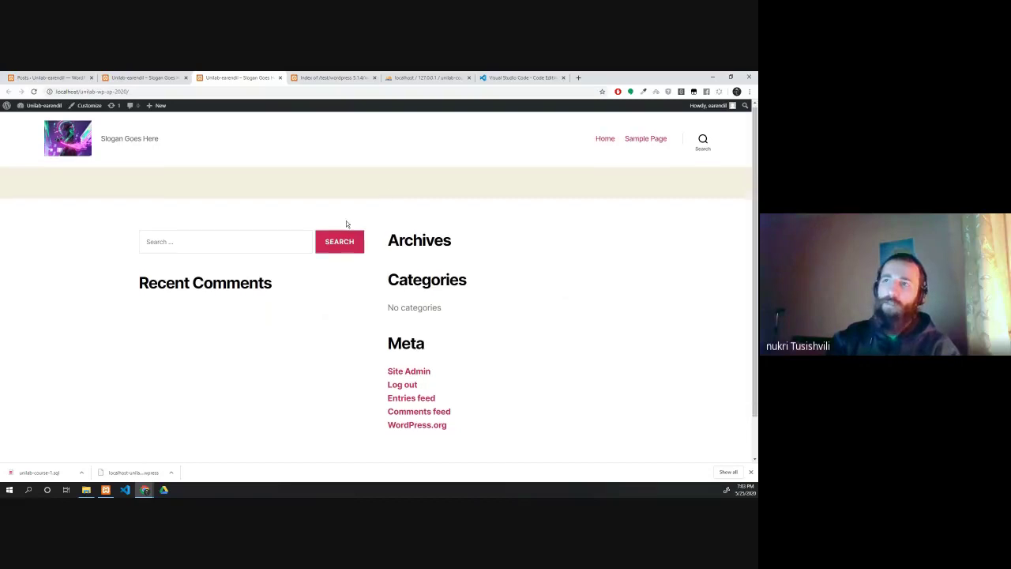
# Step: Reload the site's home page and examine the restored content in both open home page tabs
pyautogui.scroll(1, 346, 223)
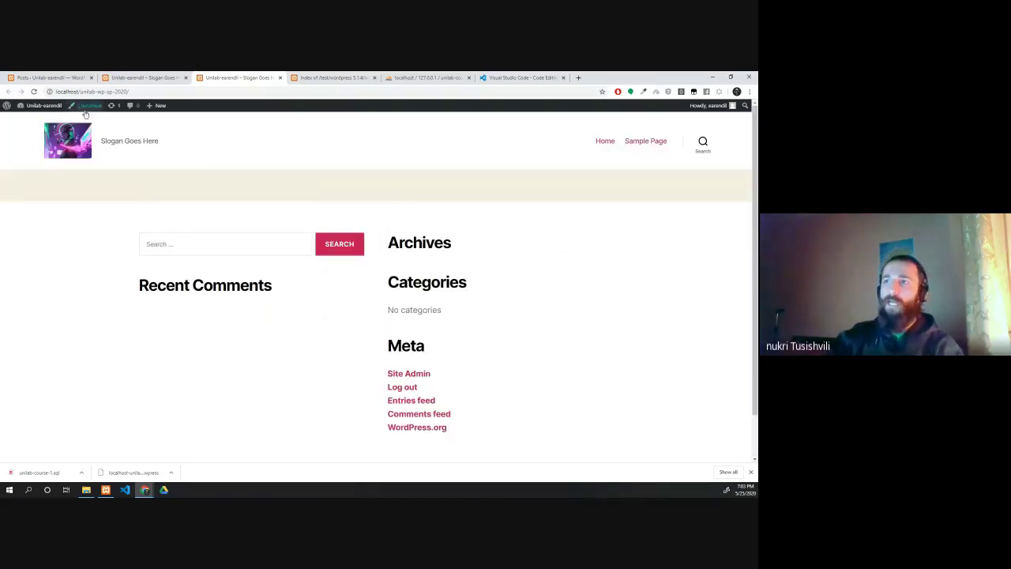
pyautogui.click(33, 92)
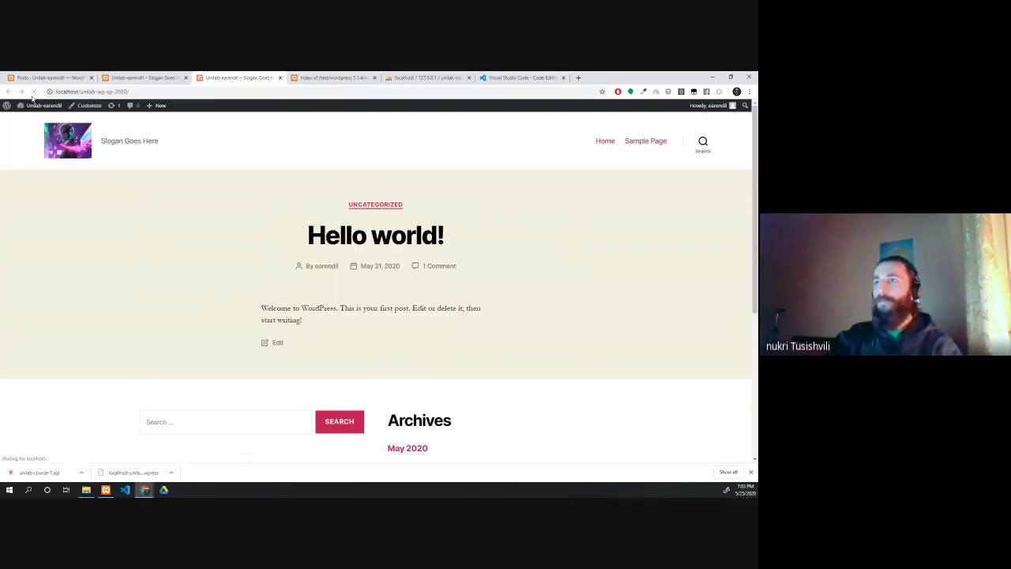
pyautogui.scroll(-5, 469, 293)
pyautogui.scroll(5, 334, 126)
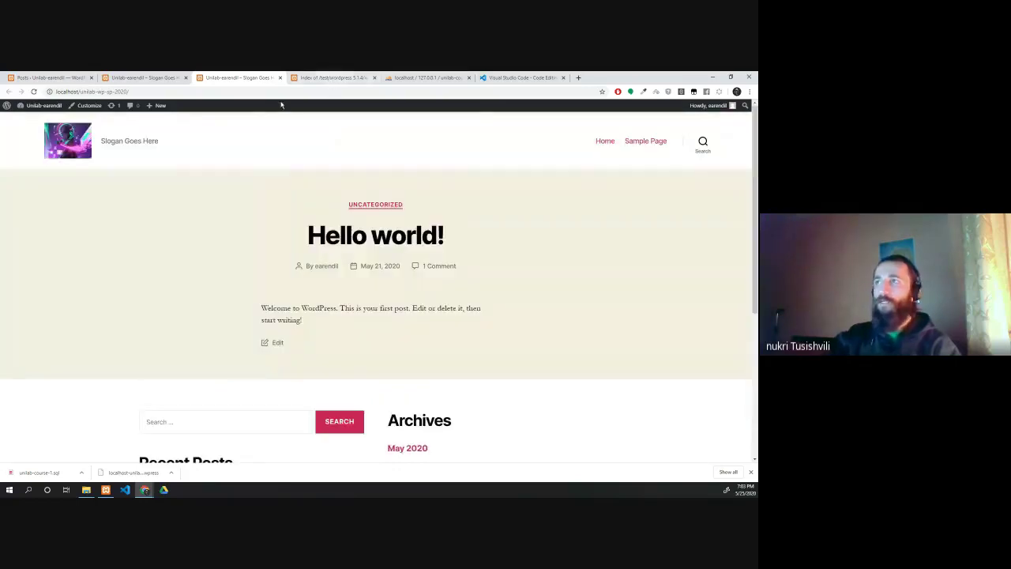
pyautogui.click(136, 79)
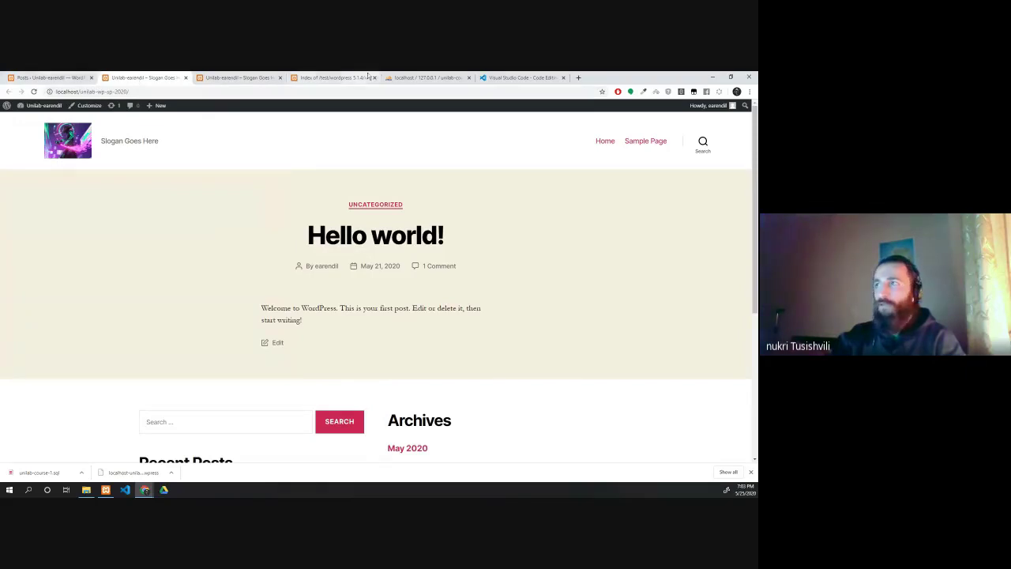
# Step: In phpMyAdmin, delete all rows from the wp_usermeta table of the unilab-course-1 database
pyautogui.click(402, 74)
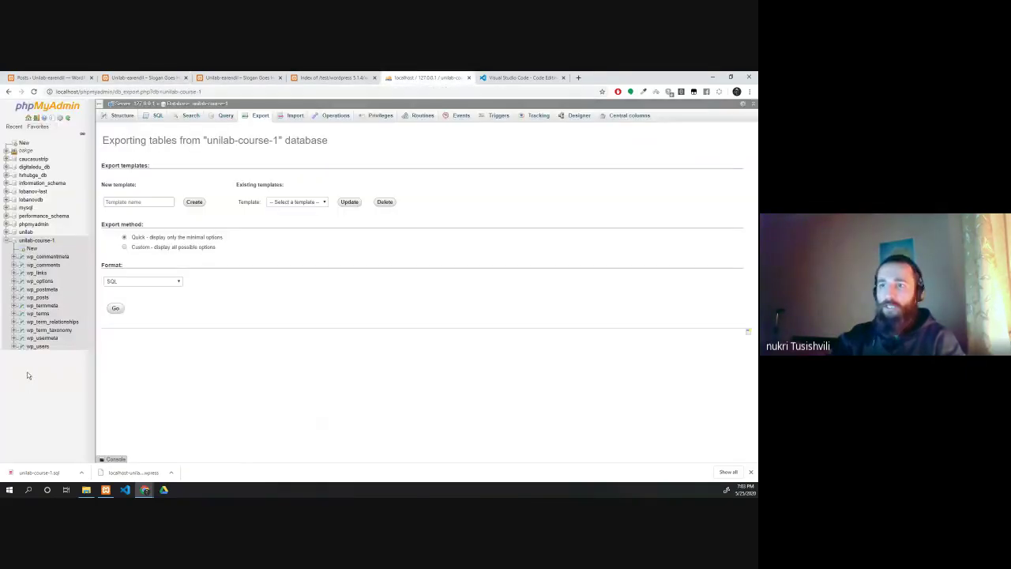
pyautogui.click(36, 339)
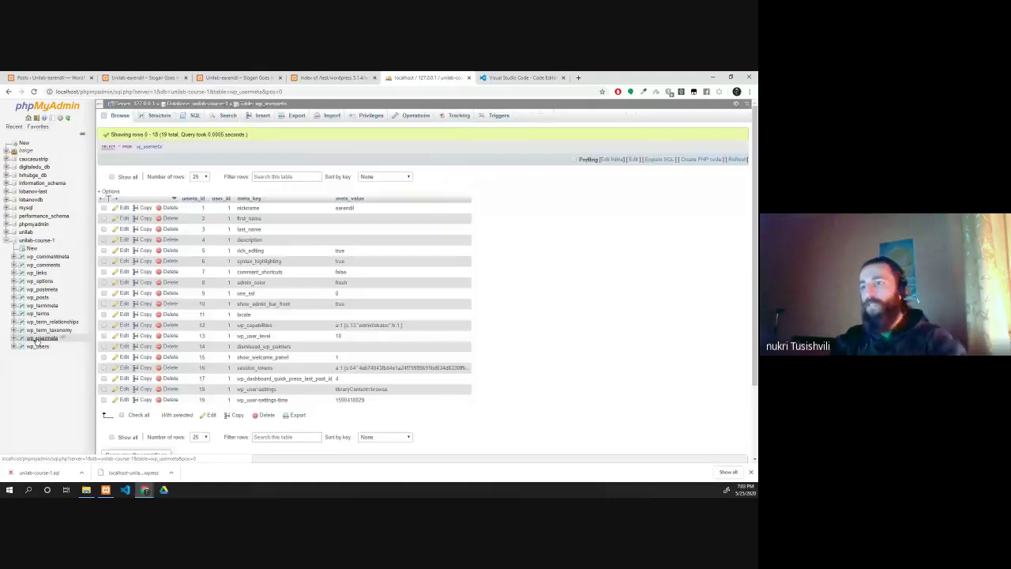
pyautogui.scroll(-2, 261, 316)
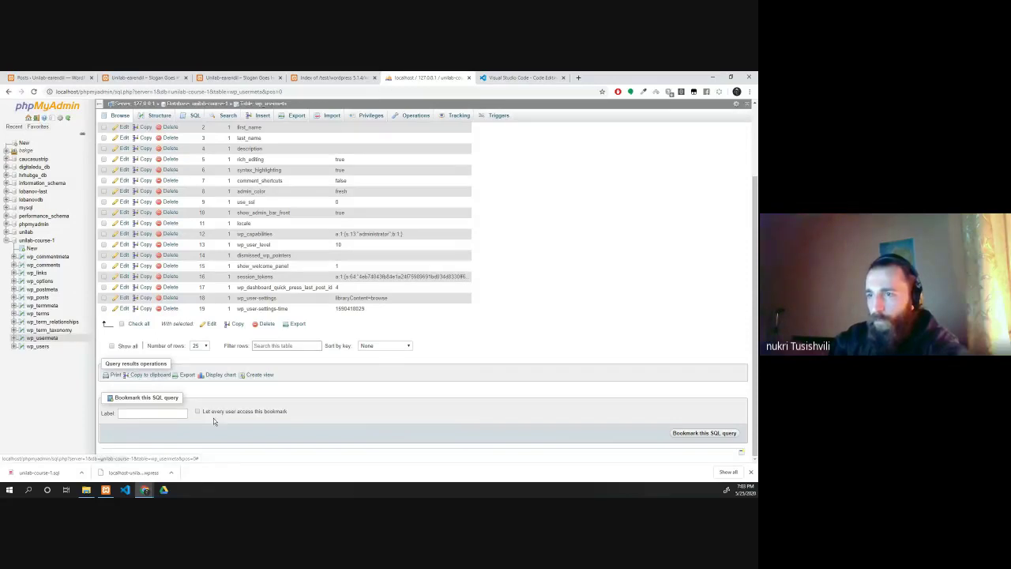
pyautogui.click(176, 413)
pyautogui.scroll(2, 182, 332)
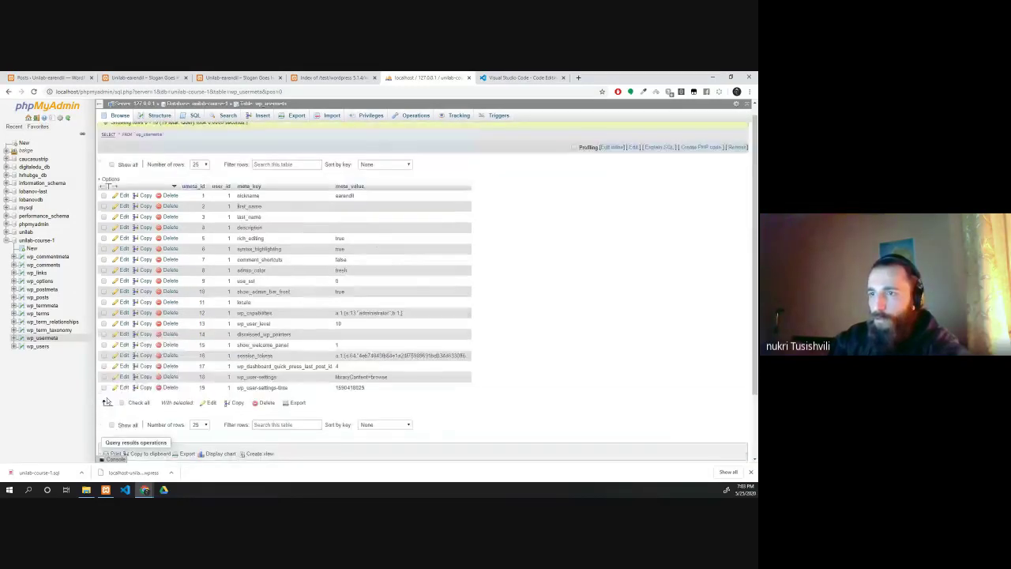
pyautogui.click(121, 403)
pyautogui.scroll(-1, 316, 395)
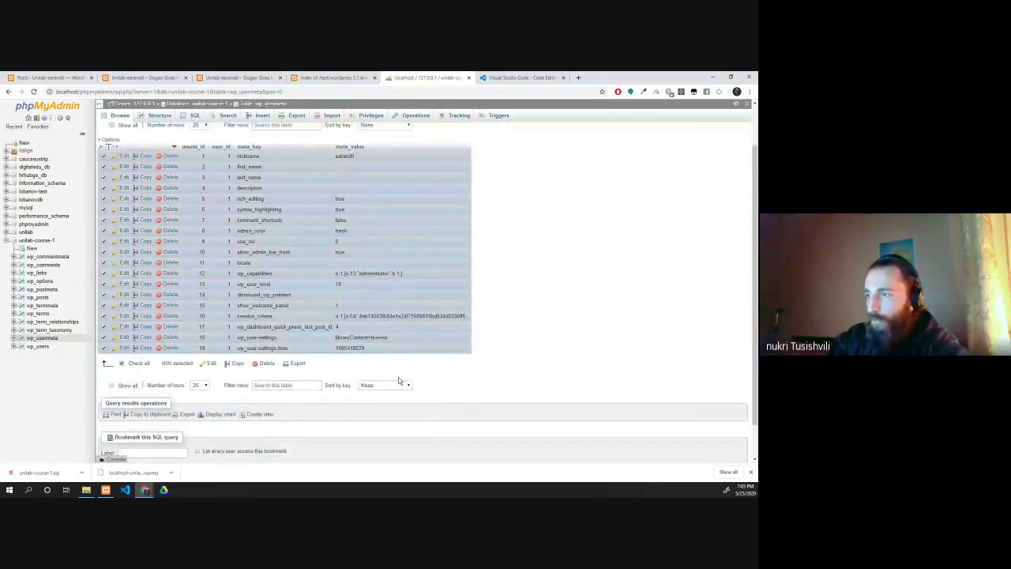
pyautogui.click(390, 385)
pyautogui.click(391, 385)
pyautogui.scroll(-2, 258, 346)
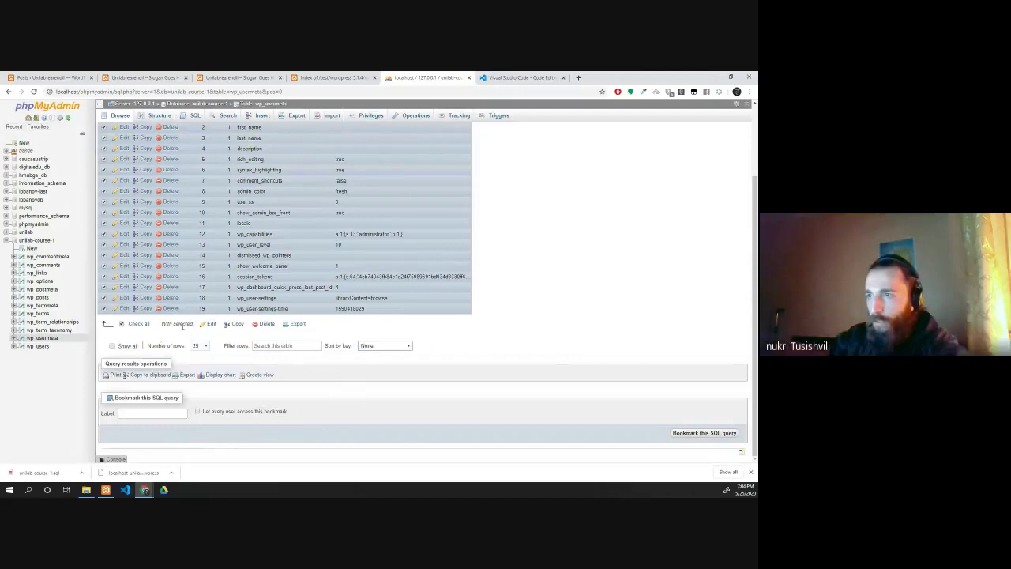
pyautogui.click(265, 325)
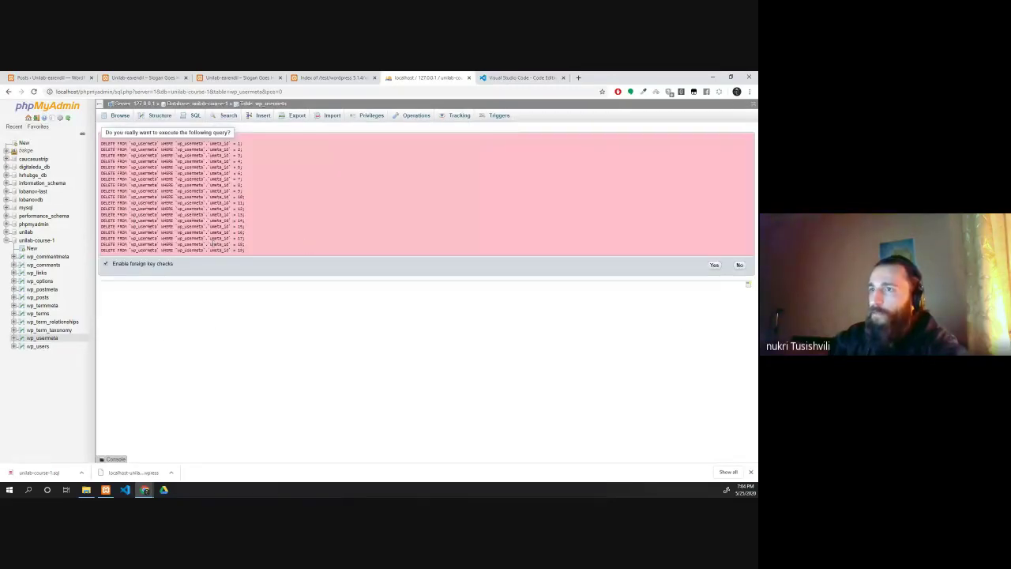
pyautogui.click(714, 266)
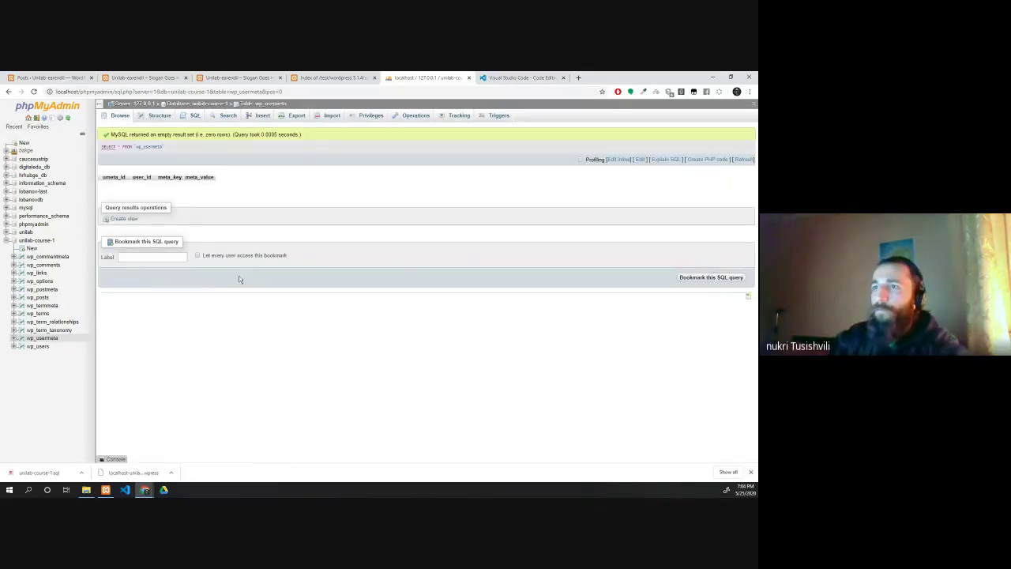
# Step: Reload the site's home page to check it, and log back in to the WordPress admin from the Posts screen
pyautogui.click(202, 79)
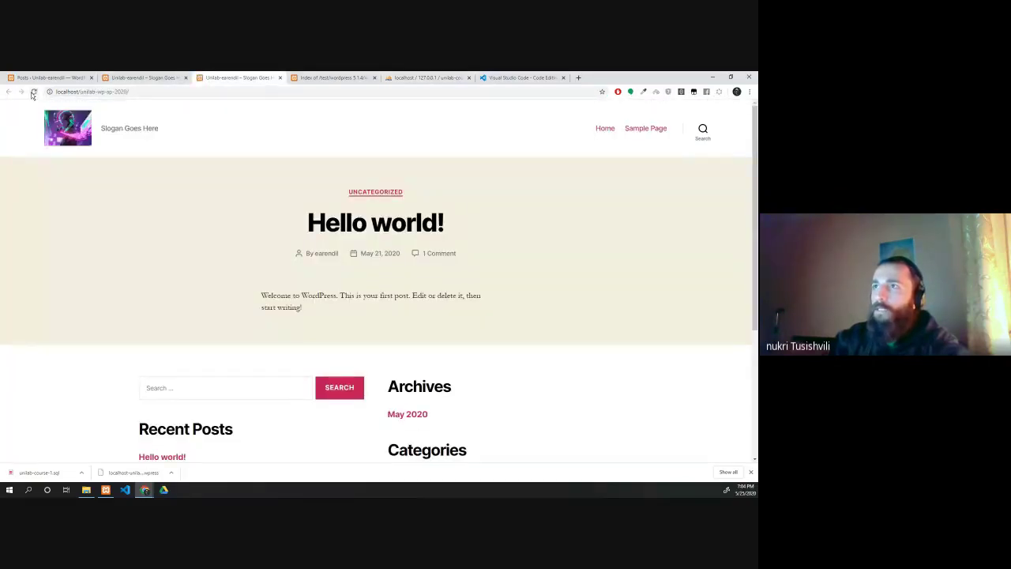
pyautogui.click(172, 77)
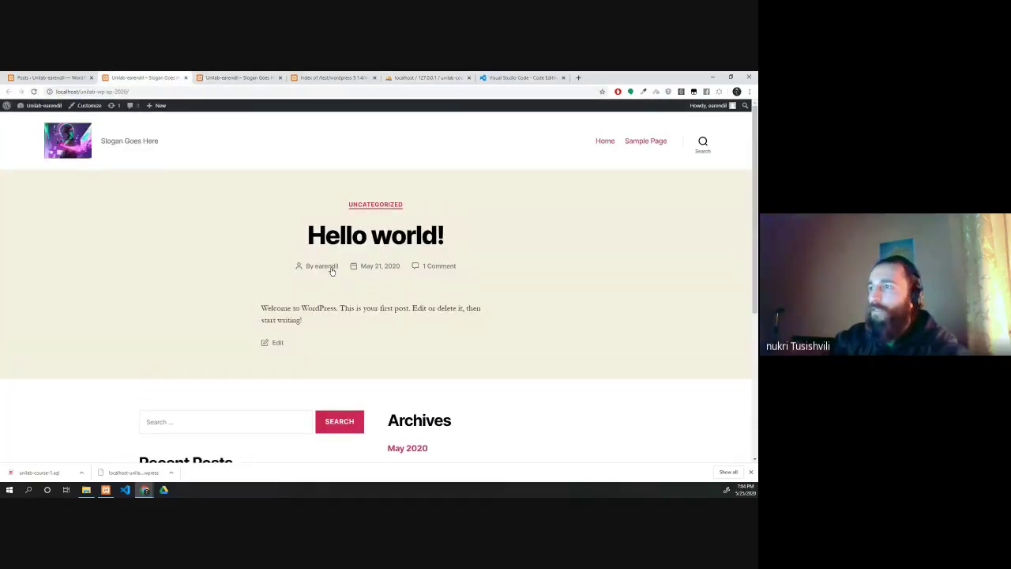
pyautogui.click(237, 77)
pyautogui.click(47, 77)
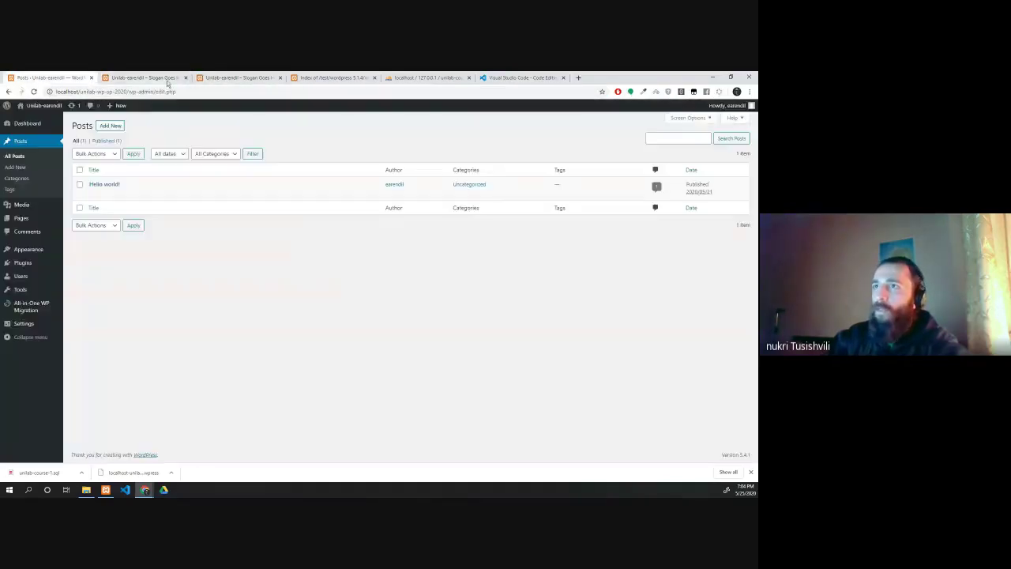
pyautogui.click(419, 287)
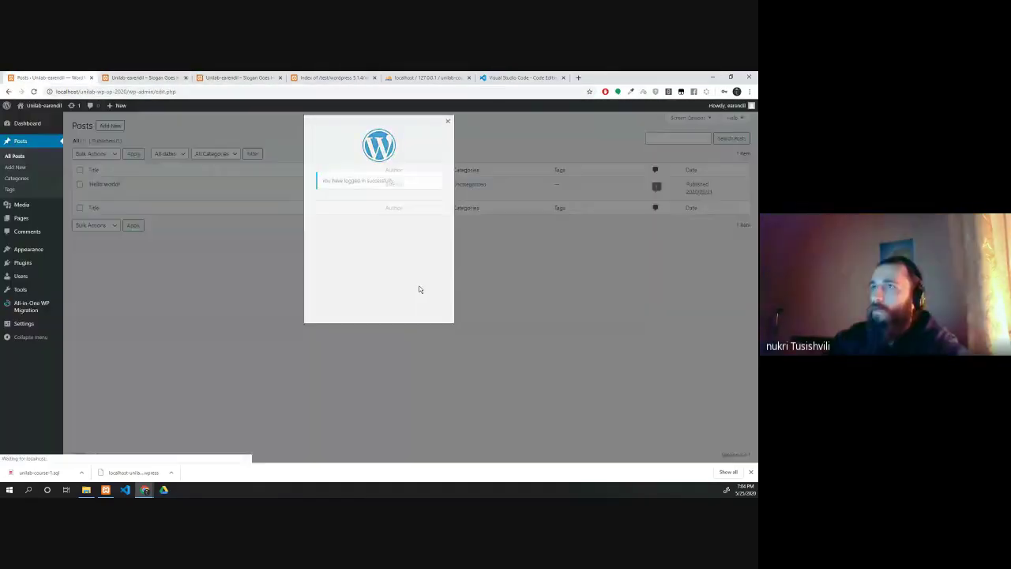
pyautogui.click(253, 77)
pyautogui.click(351, 78)
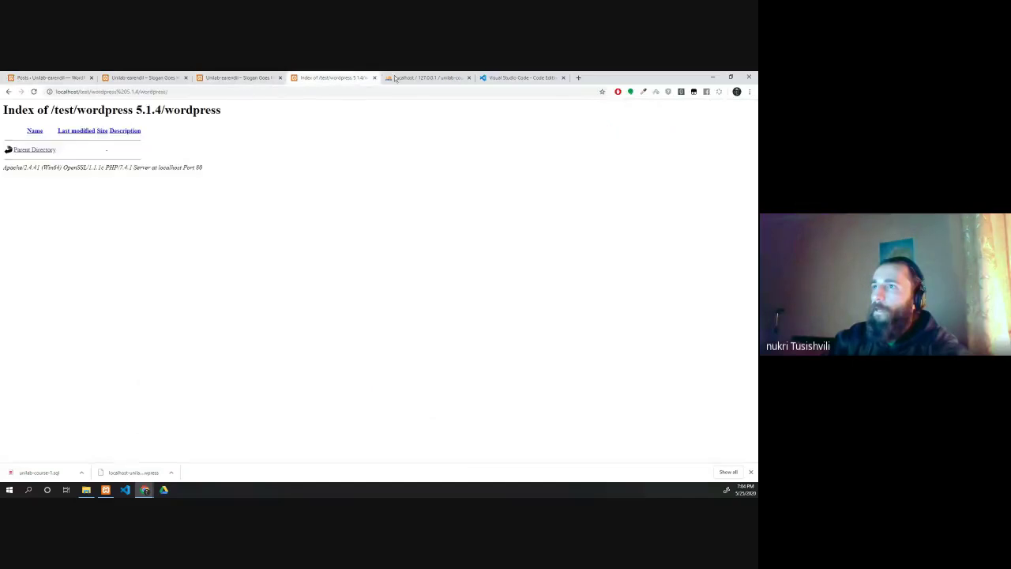
# Step: Return to phpMyAdmin, show all rows of the wp_posts table and delete every one of them
pyautogui.click(403, 78)
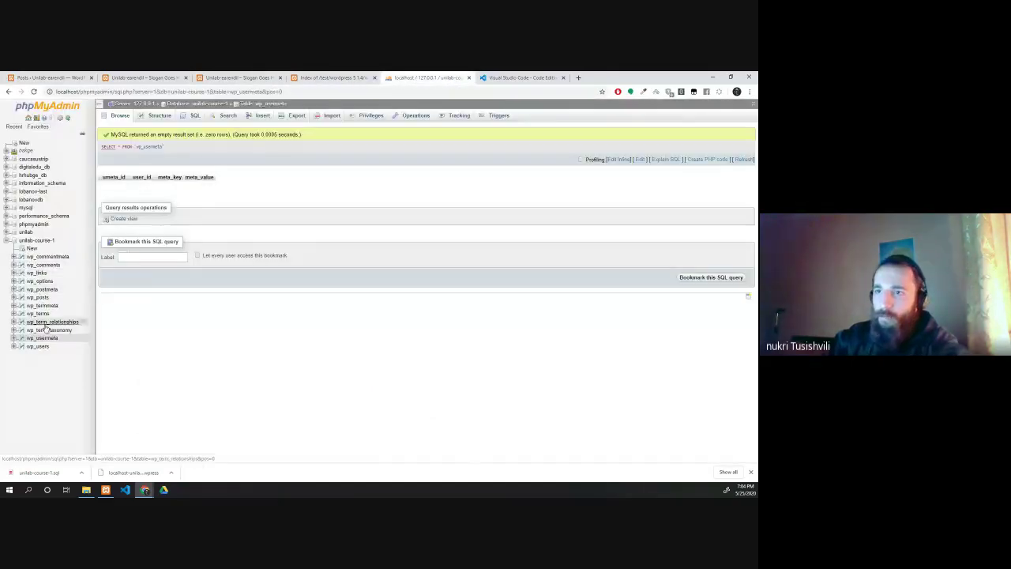
pyautogui.click(37, 297)
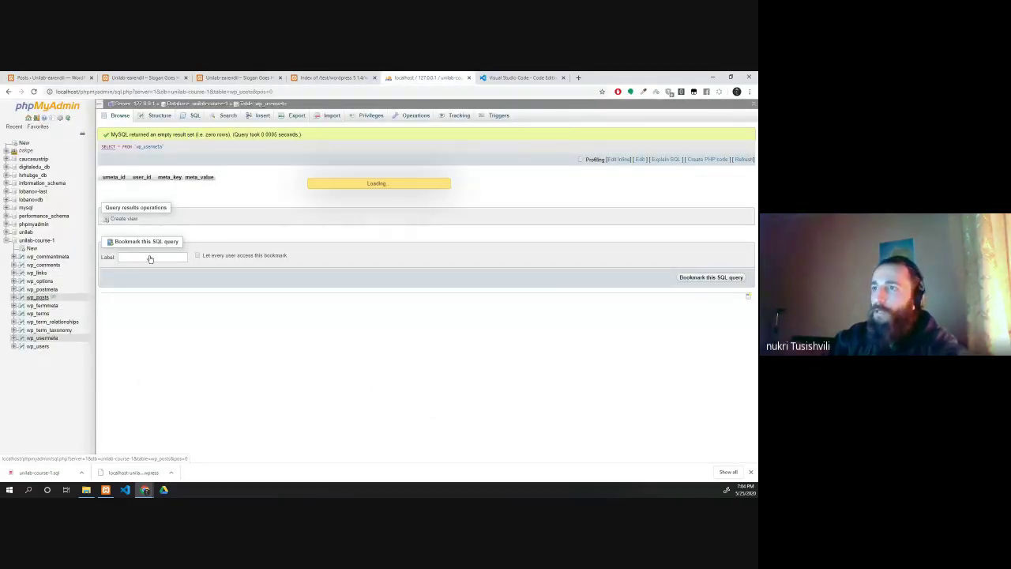
pyautogui.scroll(-5, 119, 363)
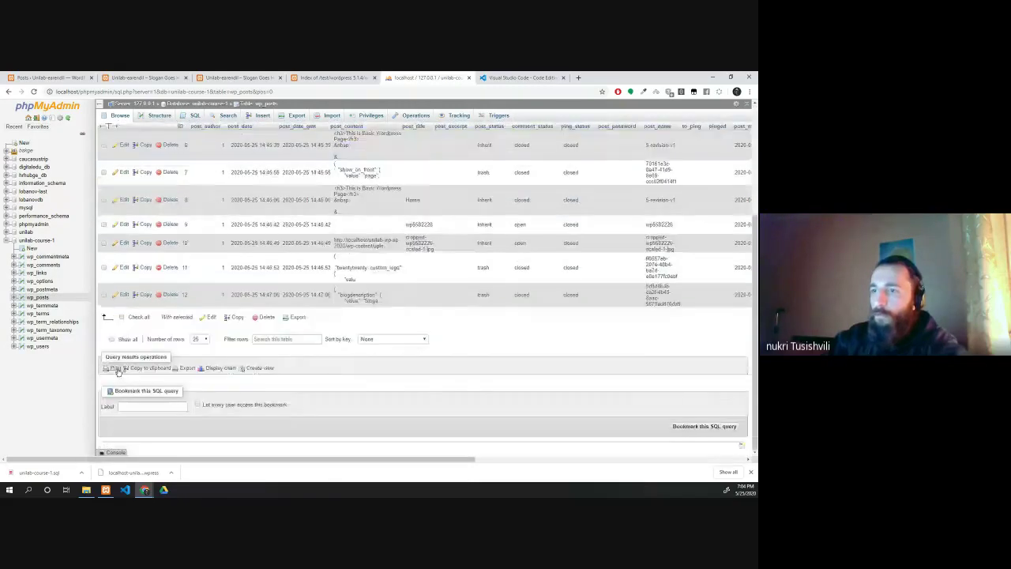
pyautogui.click(112, 339)
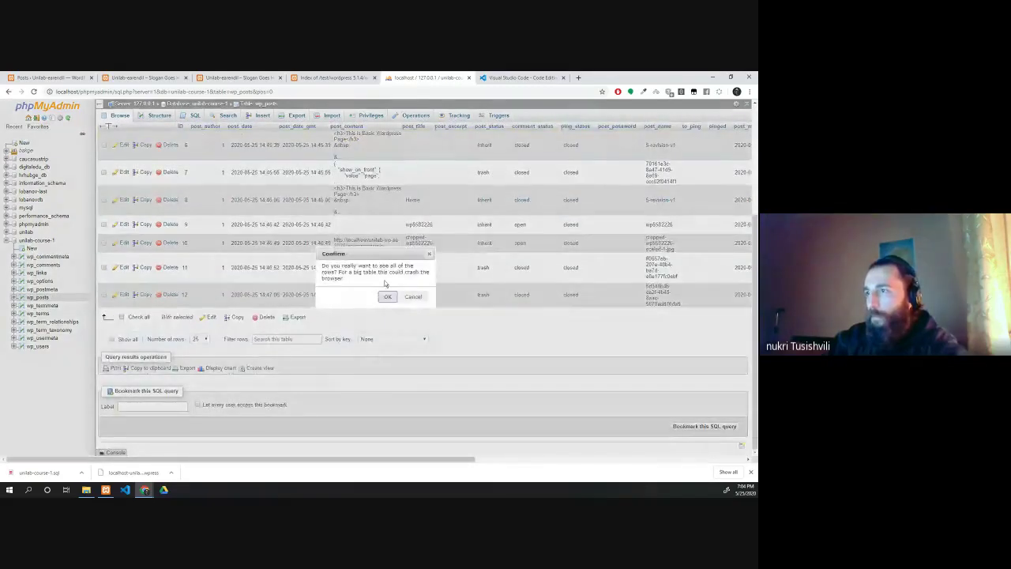
pyautogui.click(413, 296)
pyautogui.click(112, 339)
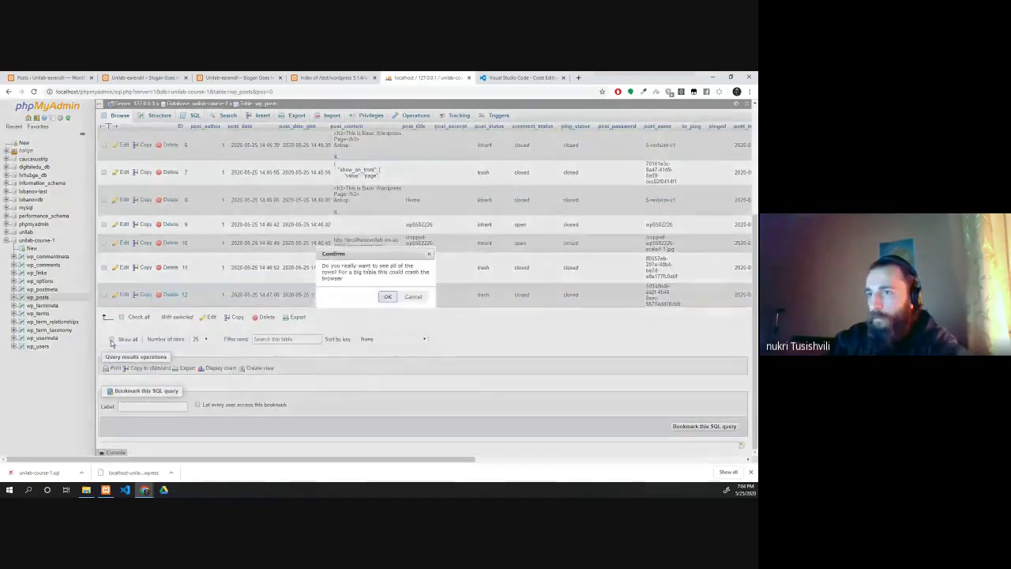
pyautogui.click(387, 297)
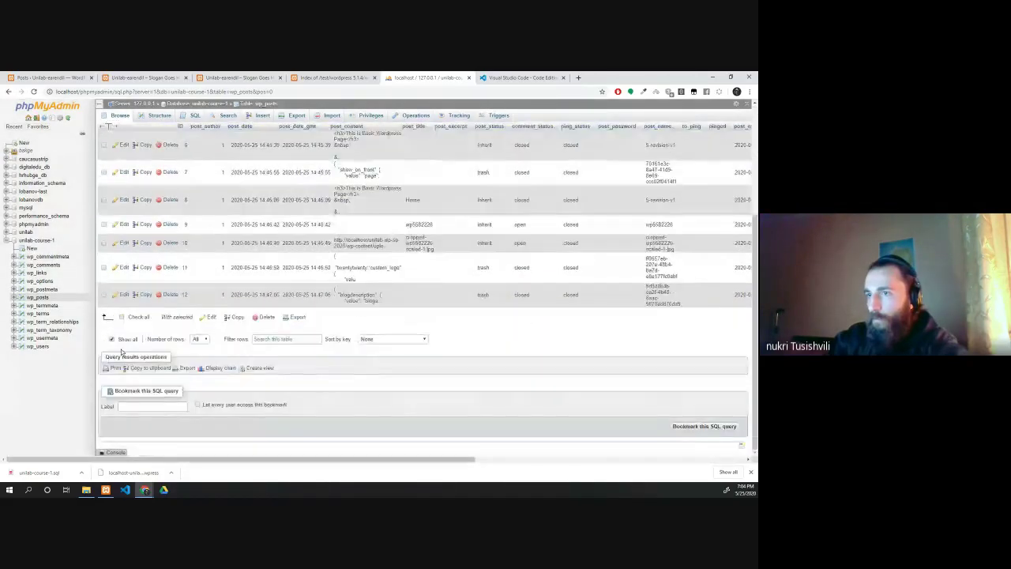
pyautogui.click(266, 317)
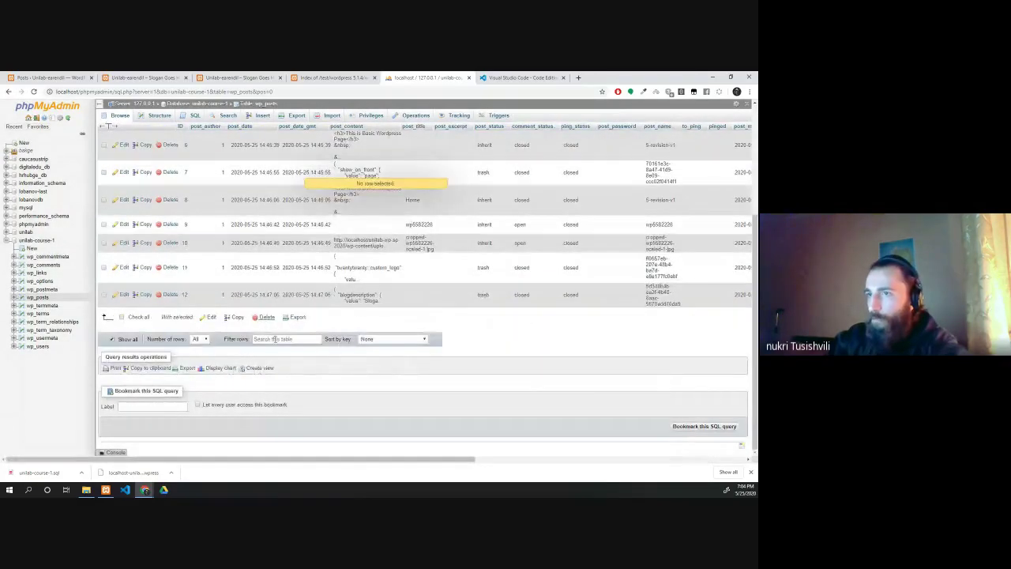
pyautogui.click(123, 318)
pyautogui.click(266, 317)
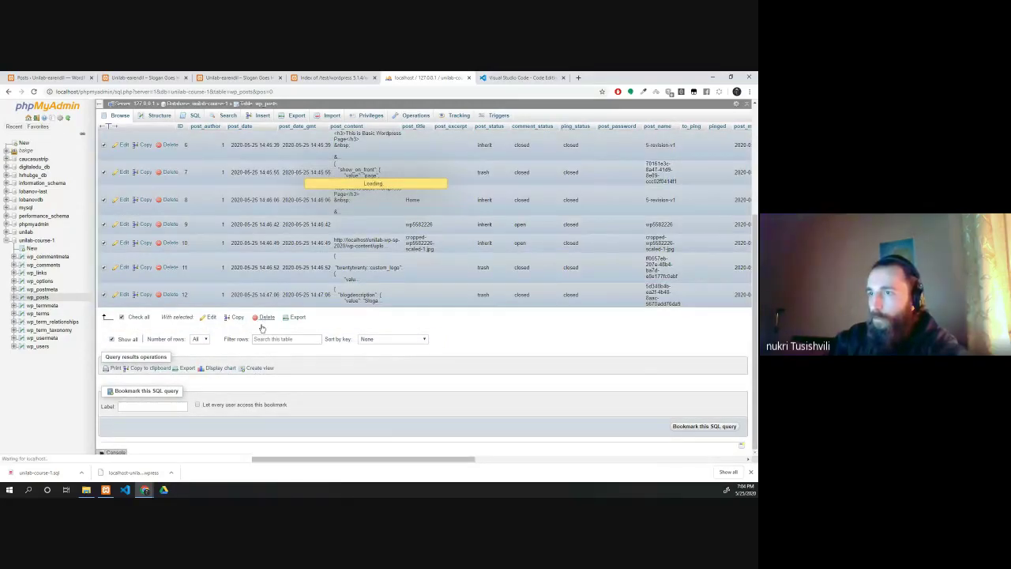
pyautogui.click(714, 225)
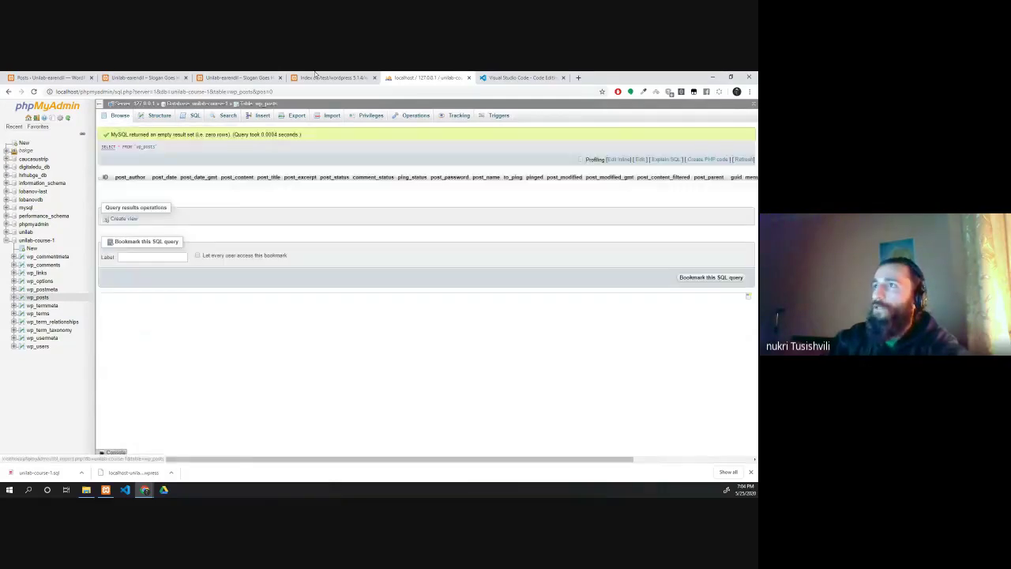
# Step: Reload the site's home page and compare it with the unreloaded copy in the other tab
pyautogui.click(332, 77)
pyautogui.click(222, 76)
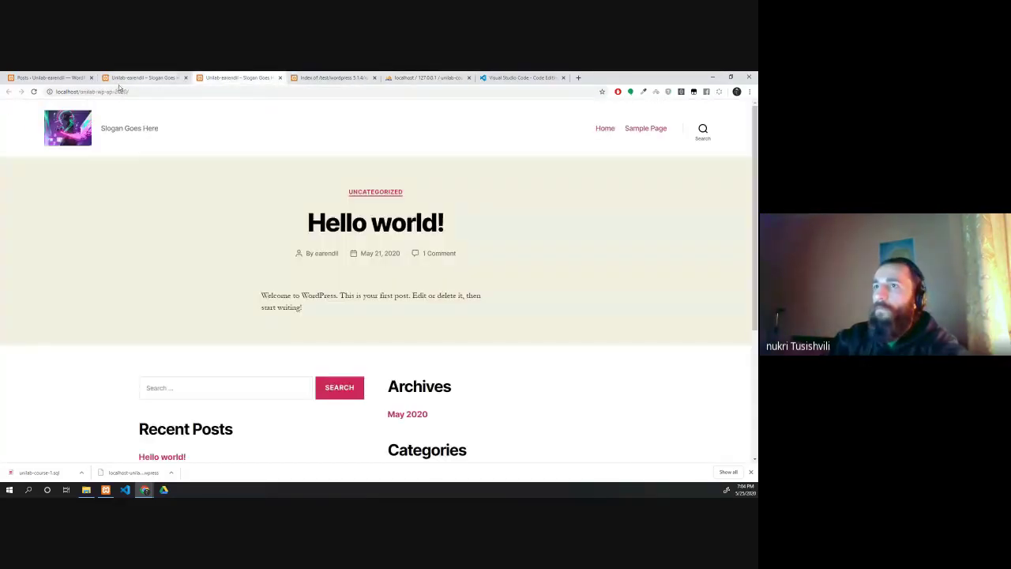
pyautogui.click(34, 92)
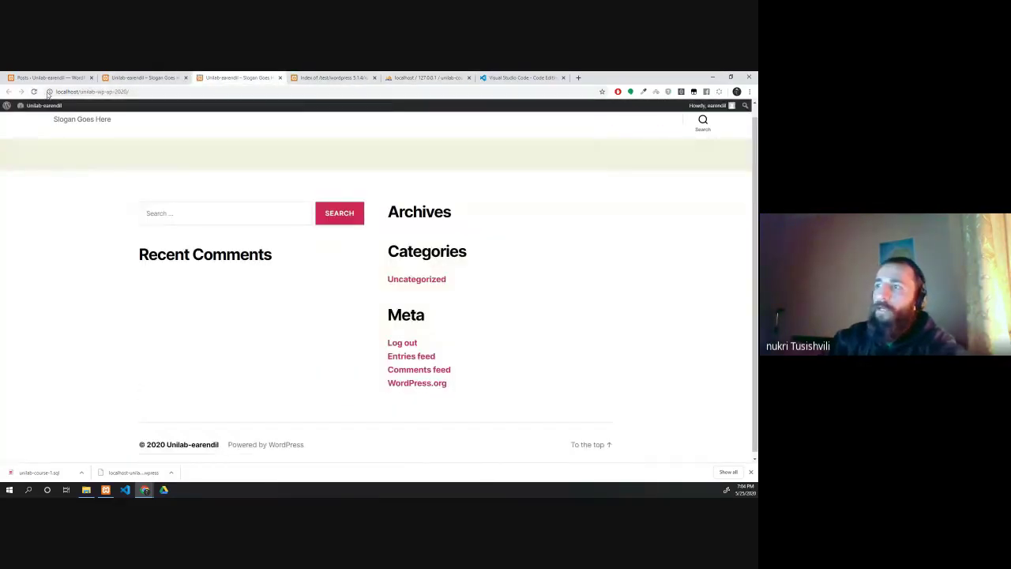
pyautogui.scroll(1, 277, 282)
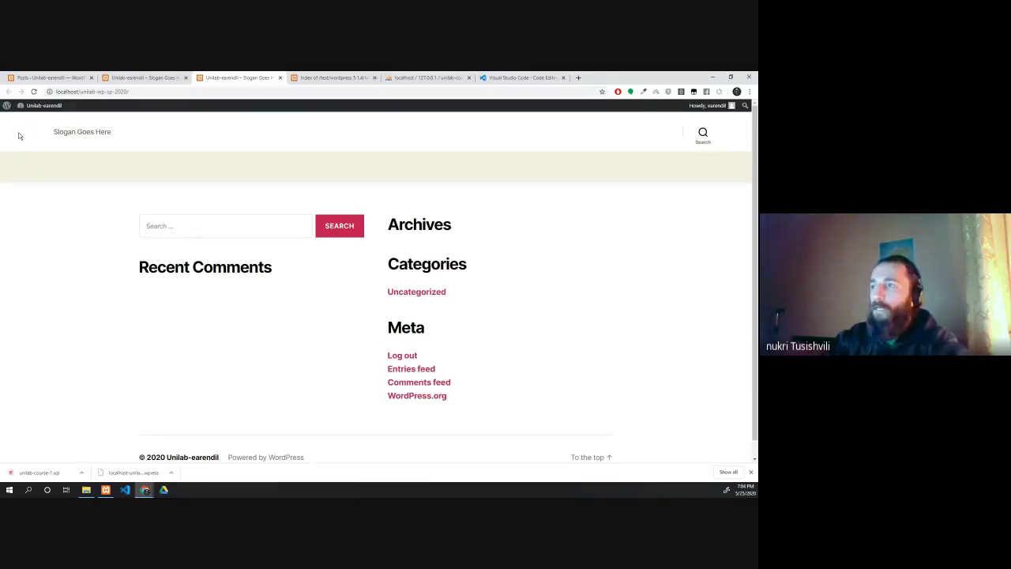
pyautogui.click(131, 77)
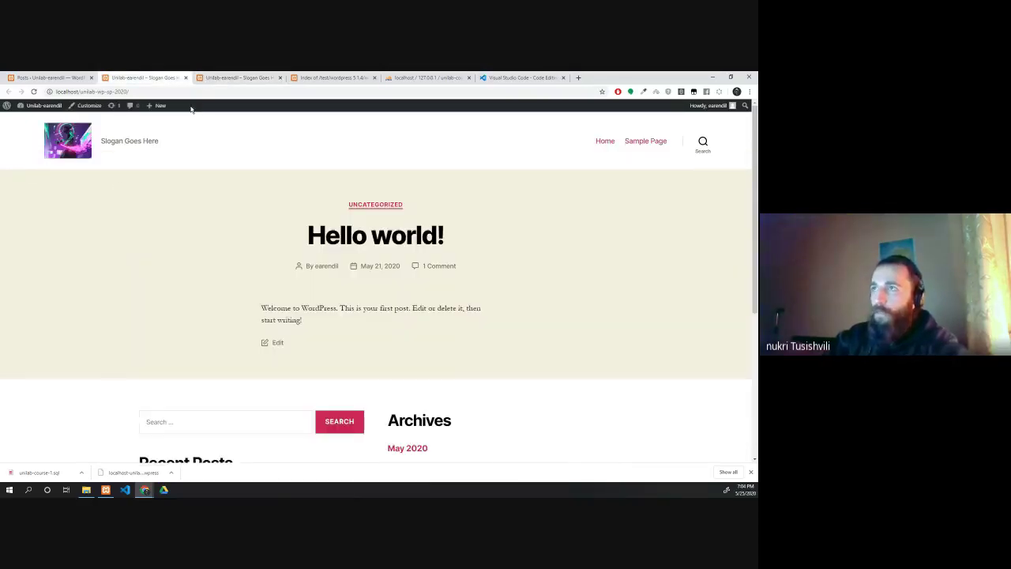
# Step: Return to phpMyAdmin and open the table structure overview of the unilab-course-1 database
pyautogui.hotkey('ctrl', 'Tab')
pyautogui.hotkey('ctrl', 'Tab')
pyautogui.hotkey('ctrl', 'Tab')
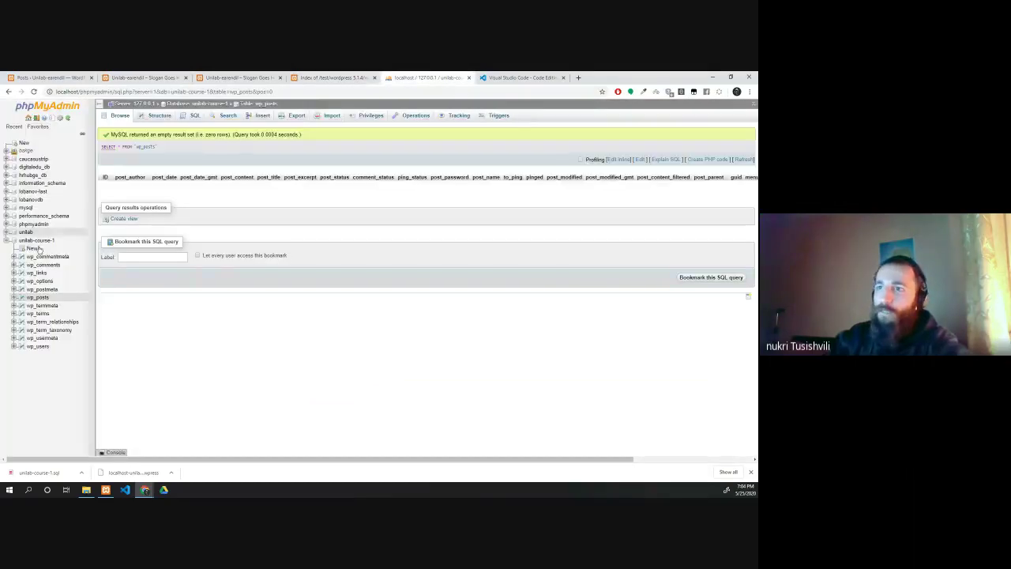
pyautogui.click(26, 241)
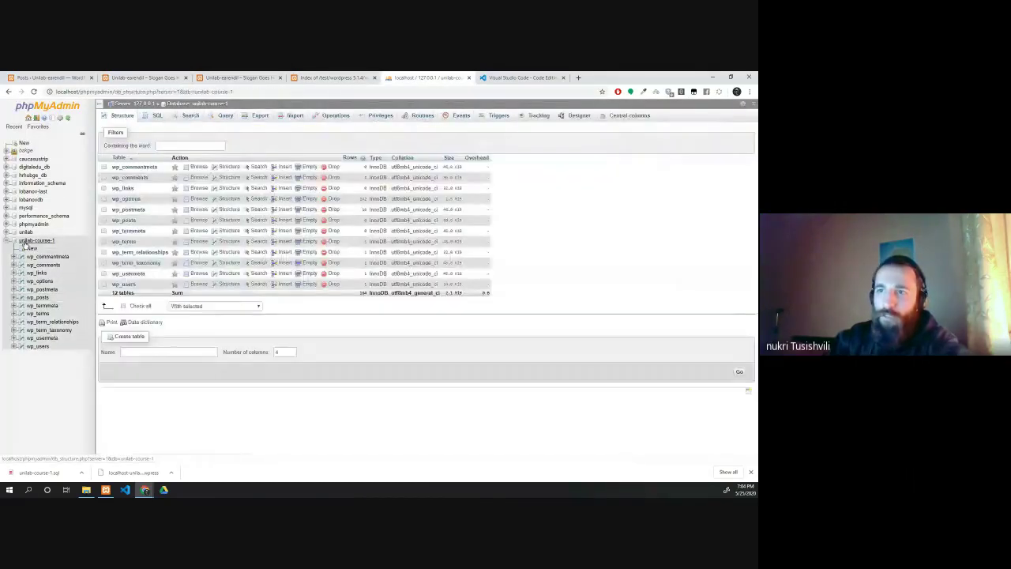
pyautogui.rightClick(24, 245)
pyautogui.click(36, 384)
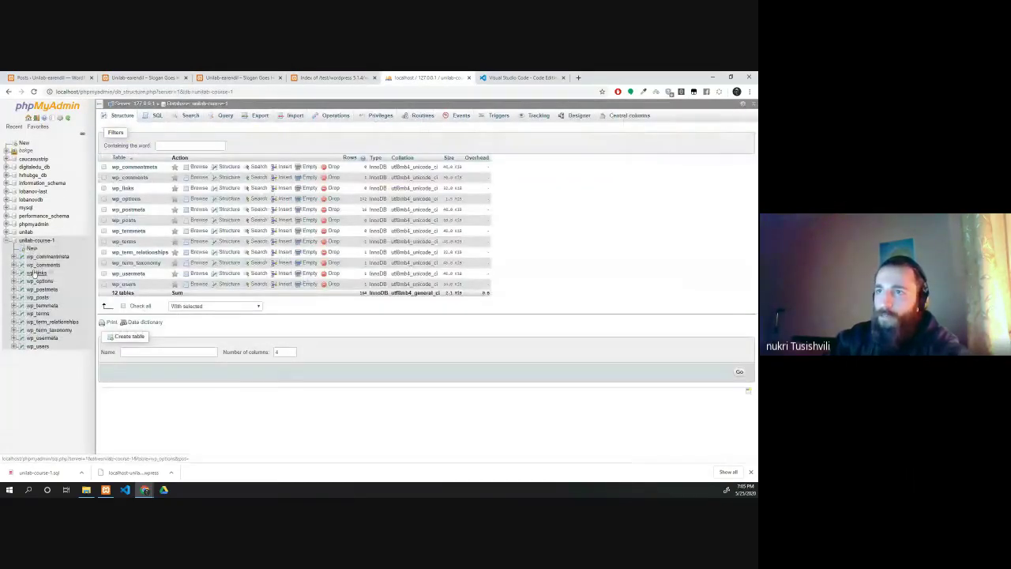
# Step: Select all tables of the unilab-course-1 database and drop them, confirming the query
pyautogui.click(202, 306)
pyautogui.click(193, 345)
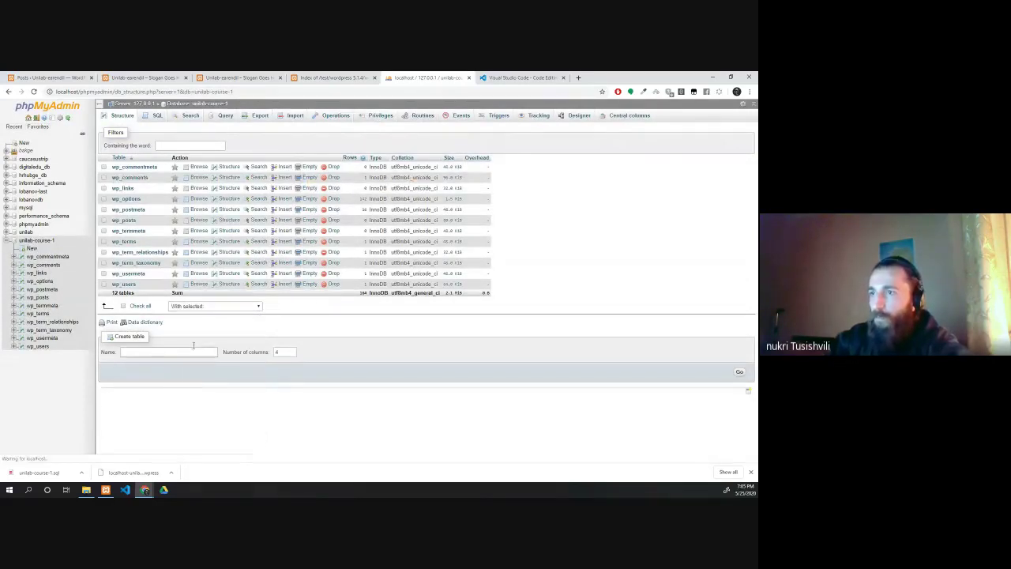
pyautogui.click(250, 307)
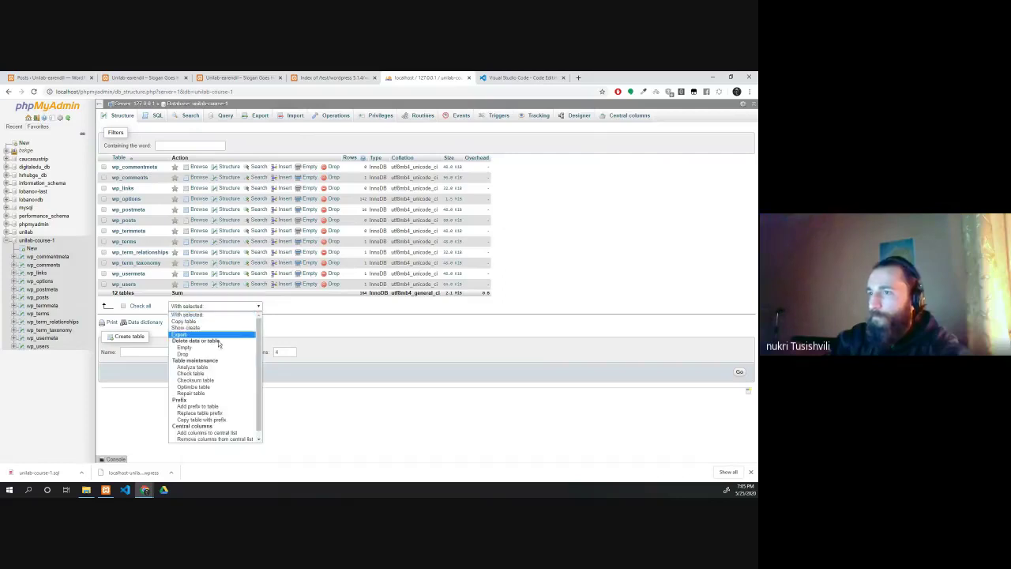
pyautogui.click(188, 329)
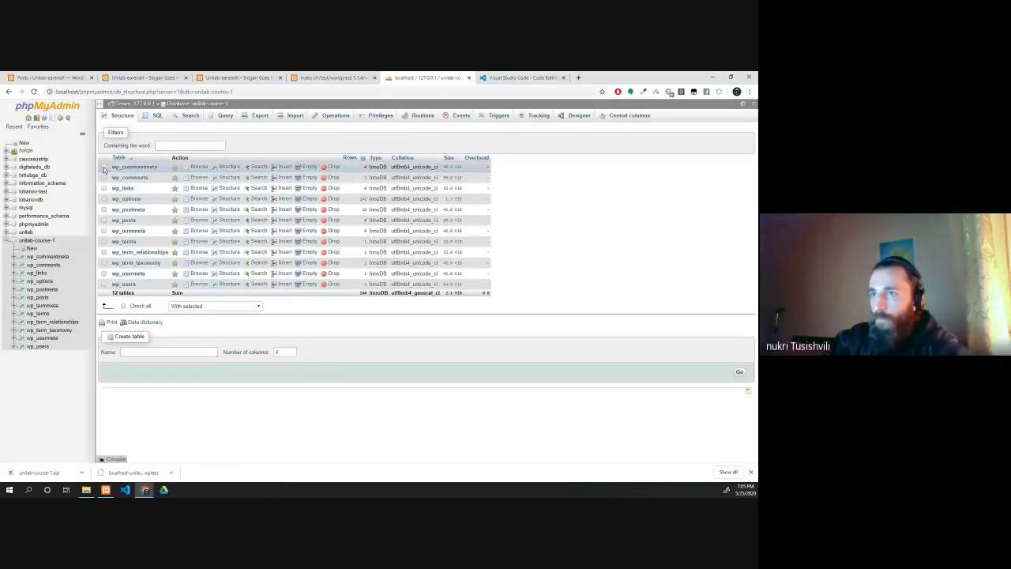
pyautogui.click(123, 306)
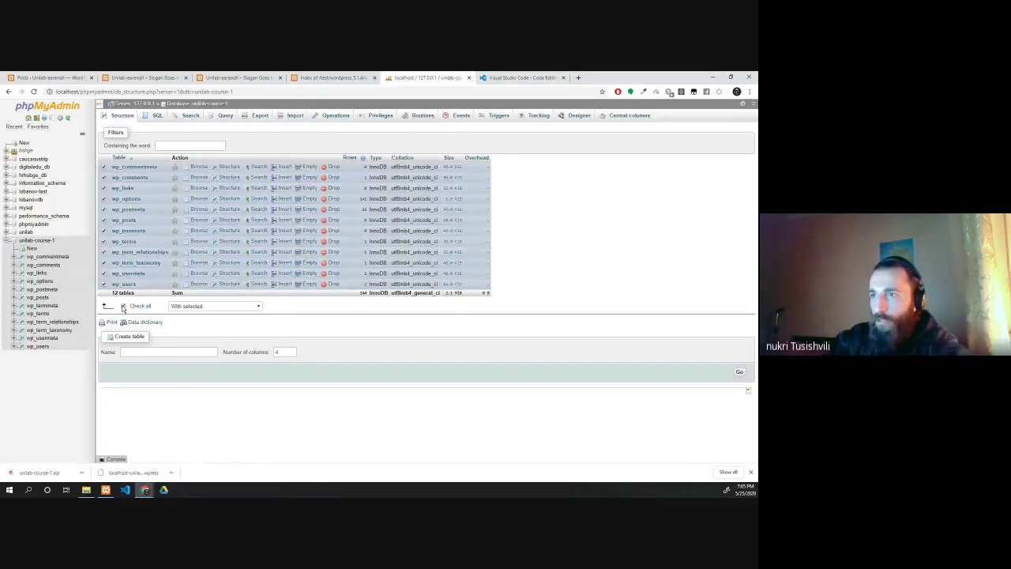
pyautogui.click(202, 306)
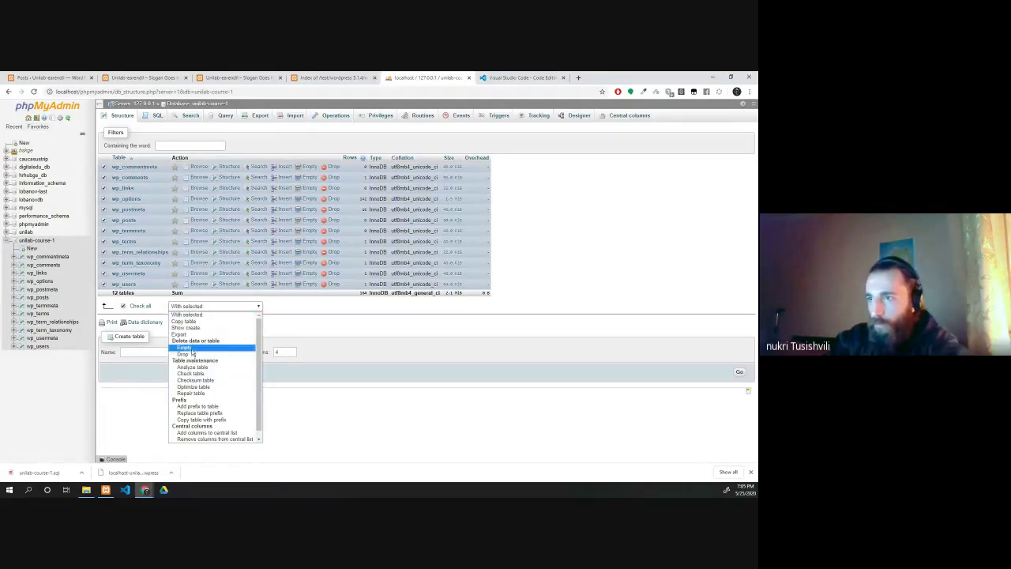
pyautogui.click(183, 354)
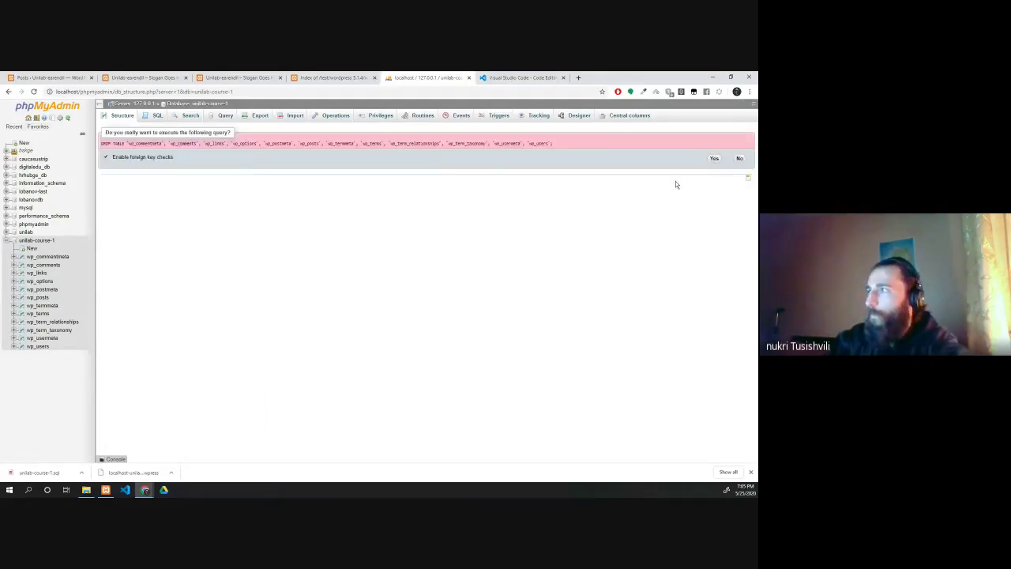
pyautogui.click(715, 158)
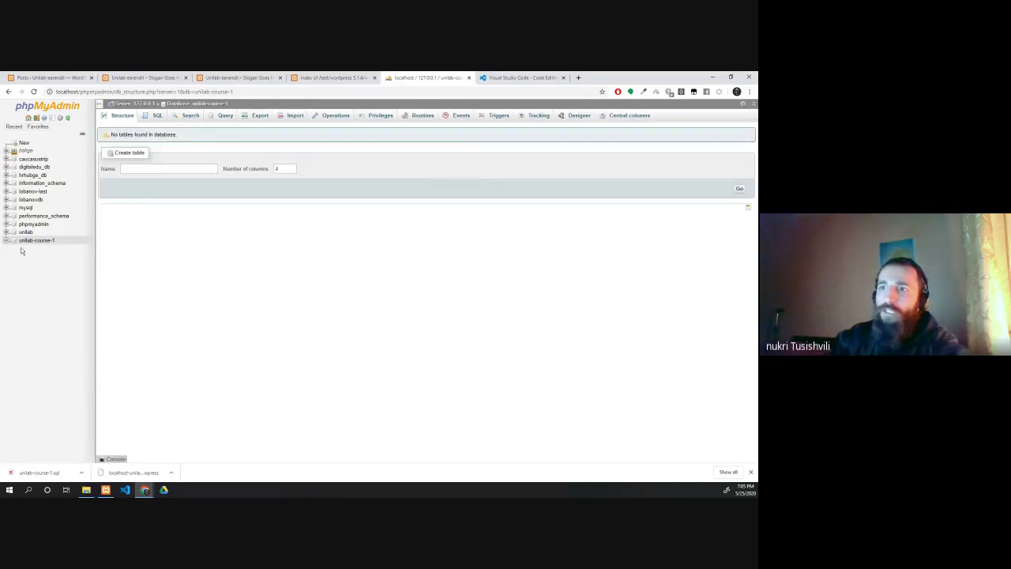
# Step: Open the import page for the emptied unilab-course-1 database and choose unilab-course-1.sql from Downloads as the file to import
pyautogui.click(30, 241)
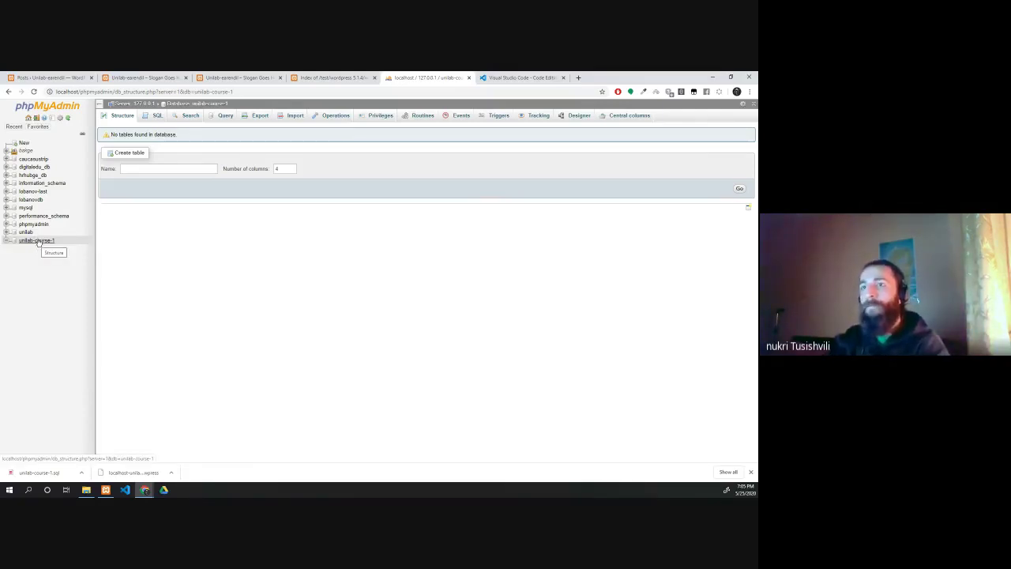
pyautogui.click(38, 242)
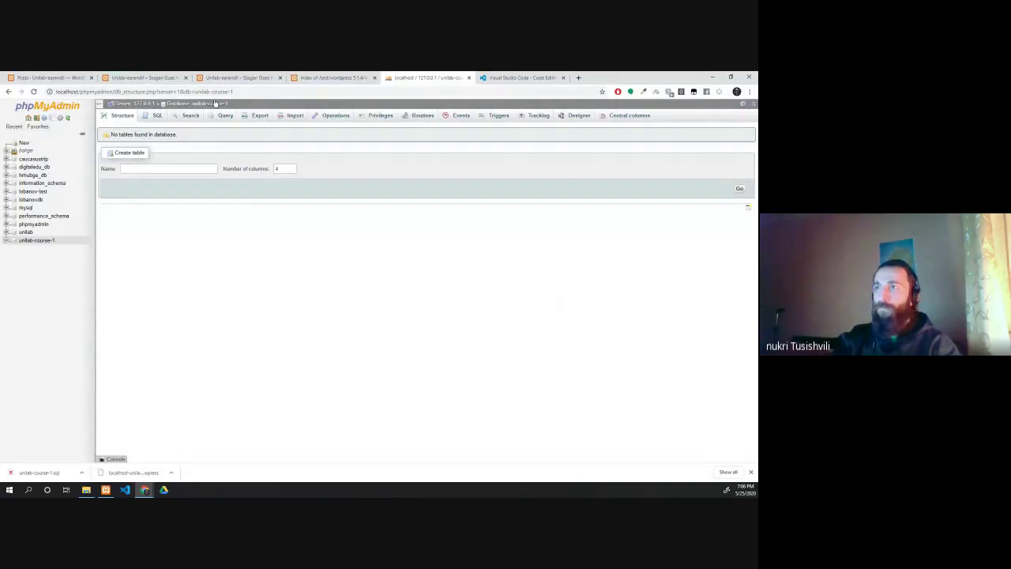
pyautogui.click(292, 117)
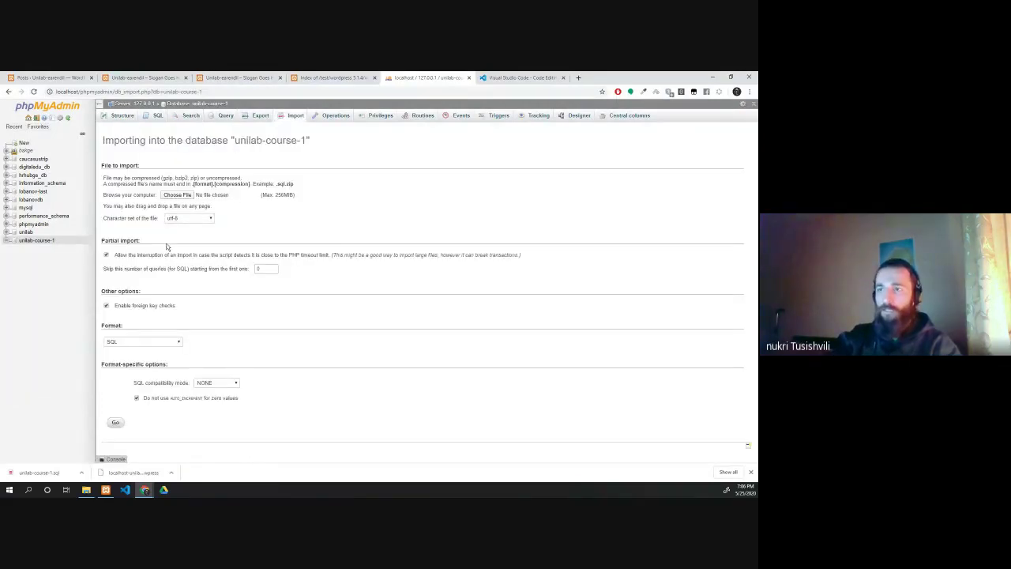
pyautogui.click(176, 195)
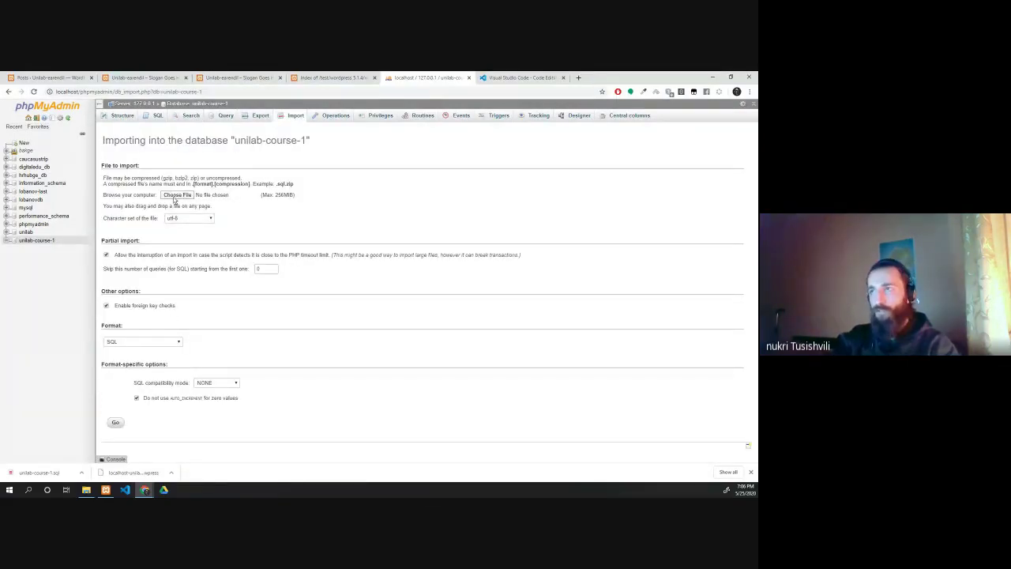
pyautogui.scroll(-5, 101, 166)
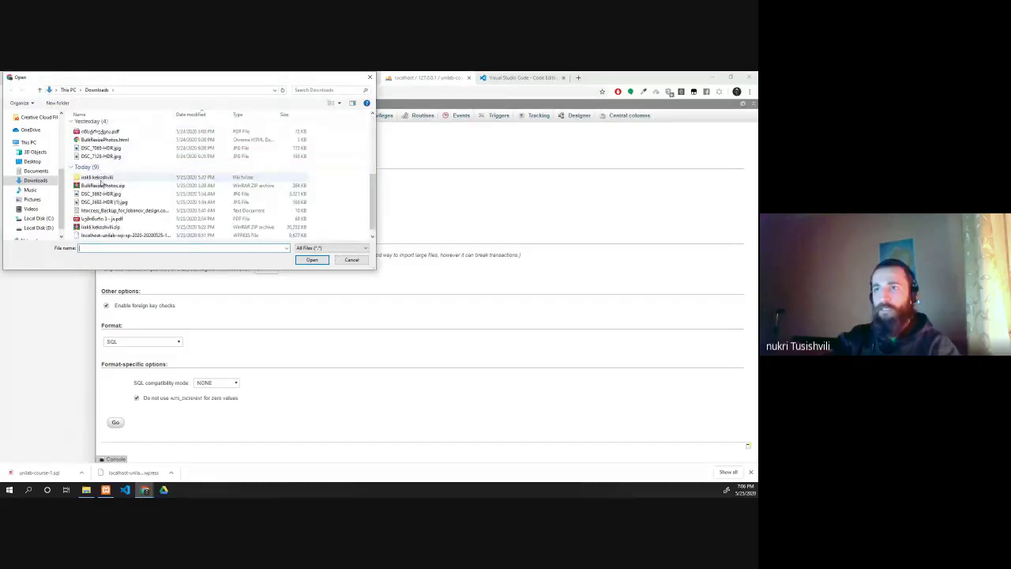
pyautogui.click(119, 234)
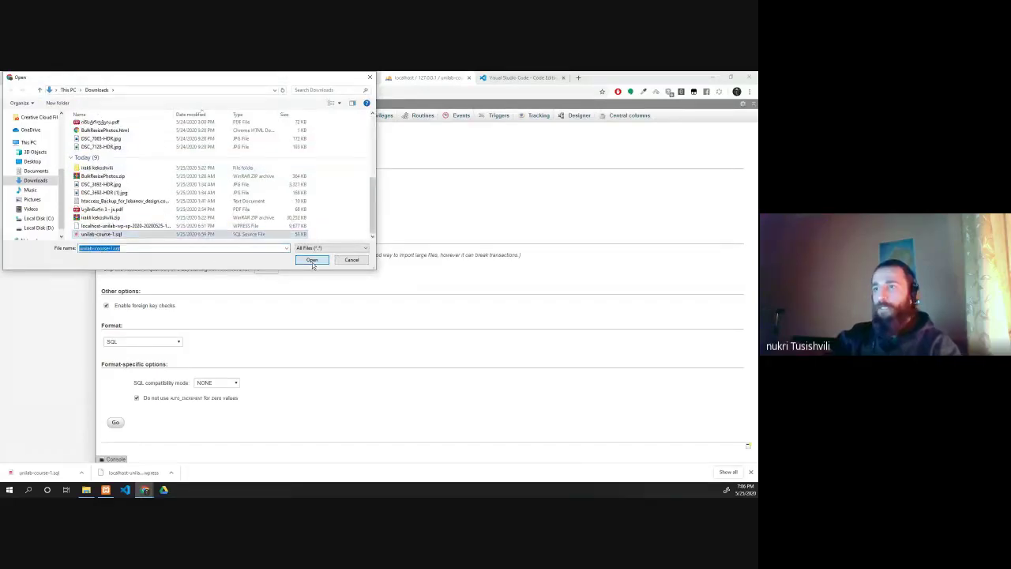
pyautogui.click(312, 260)
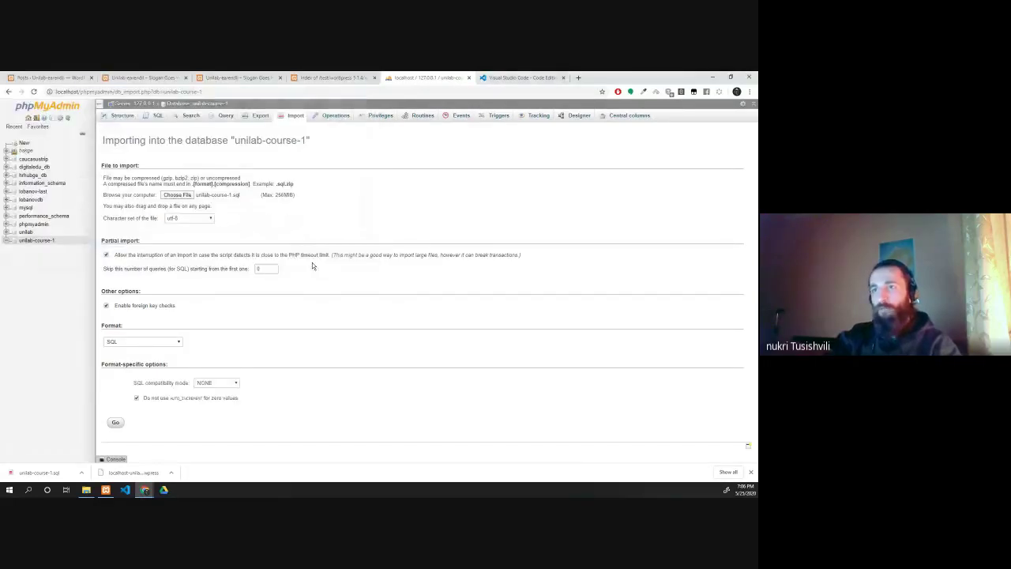
pyautogui.click(116, 424)
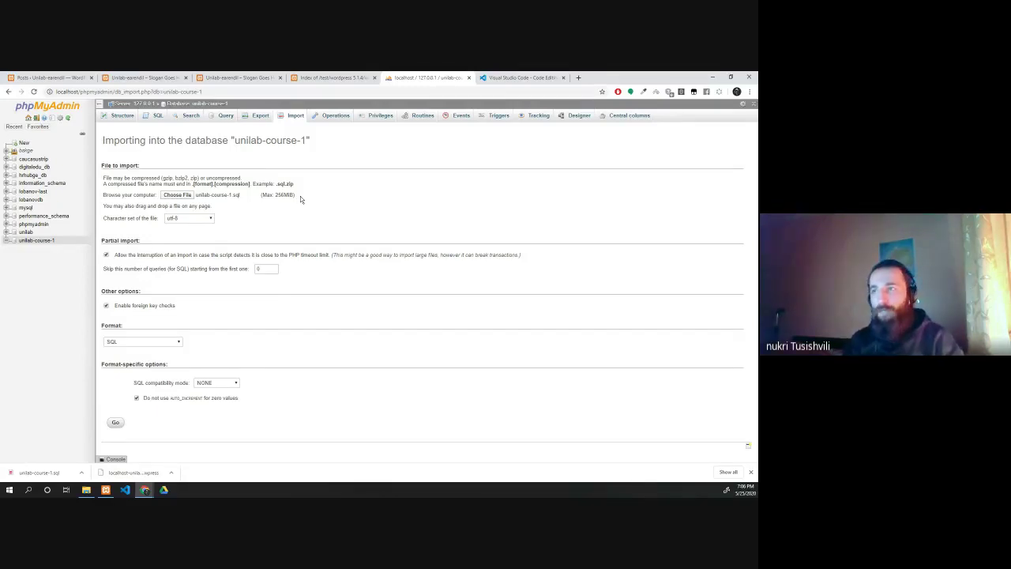
# Step: Switch to the XAMPP Control Panel and open Apache's PHP configuration file, php.ini
pyautogui.click(105, 490)
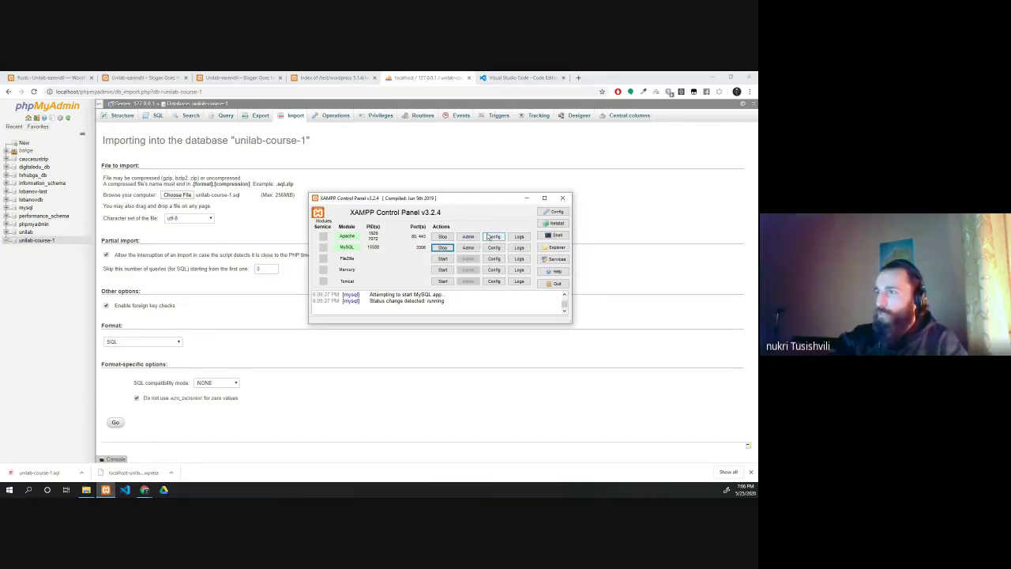
pyautogui.click(491, 237)
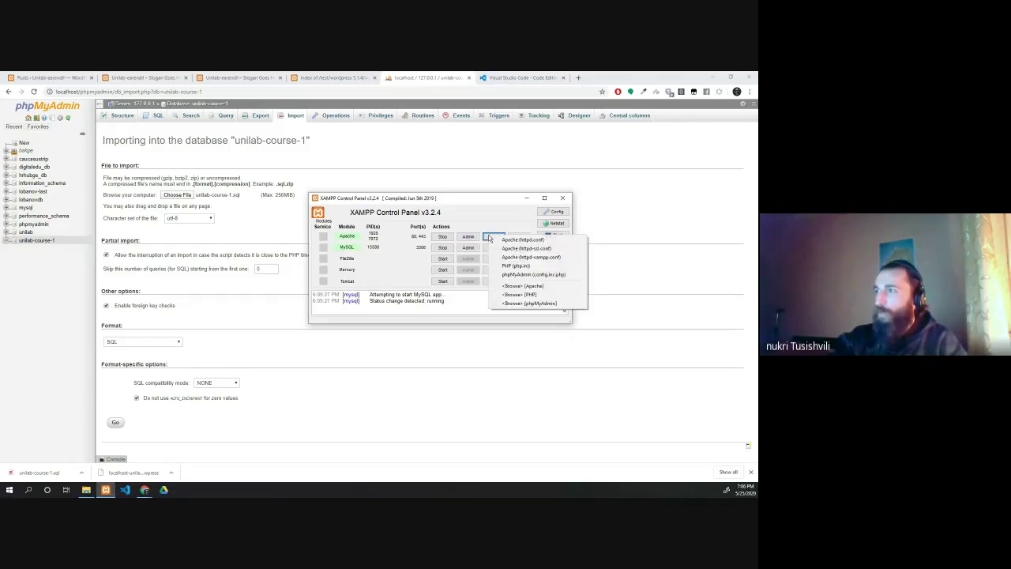
pyautogui.click(487, 239)
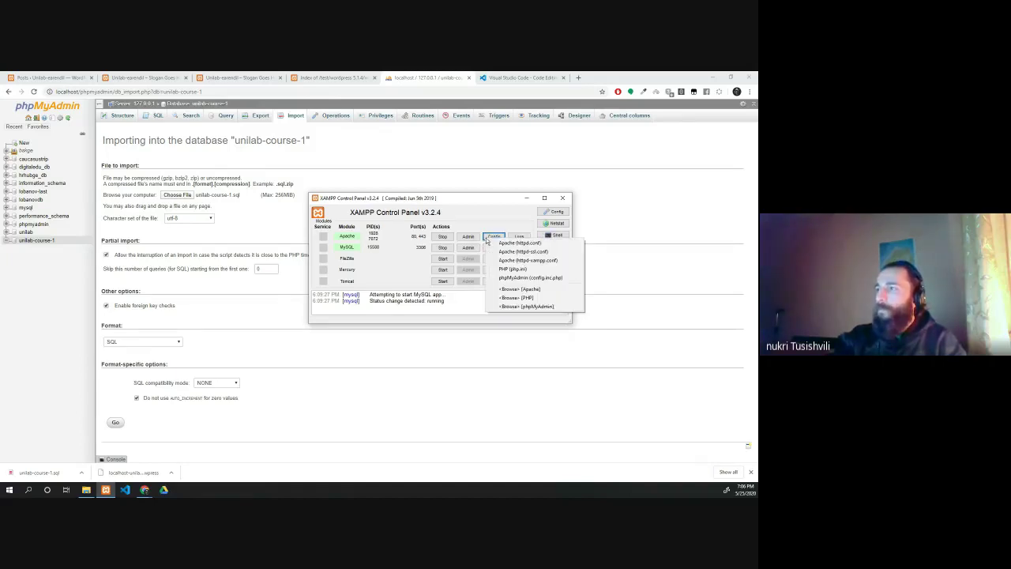
pyautogui.click(504, 268)
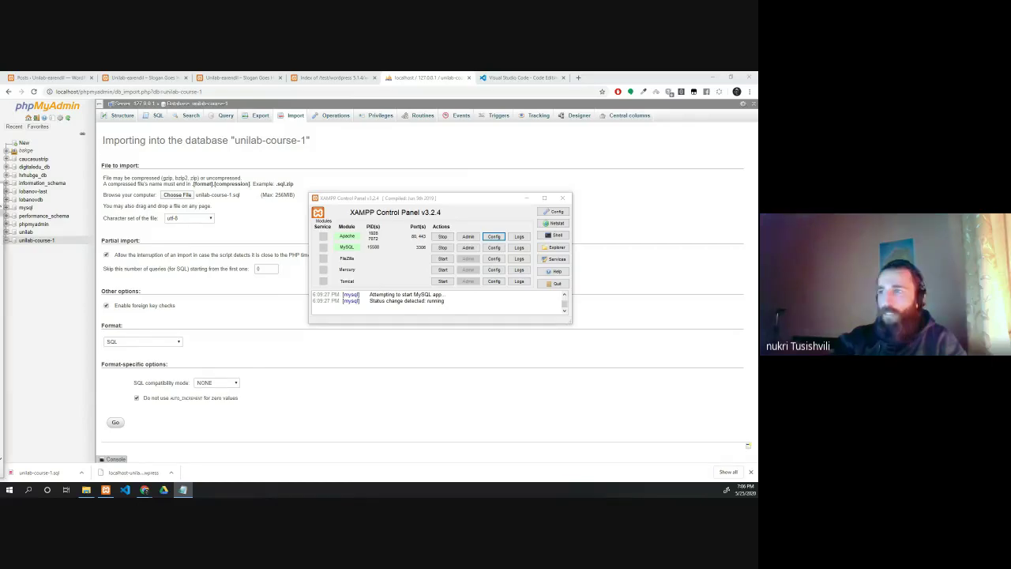
pyautogui.click(436, 265)
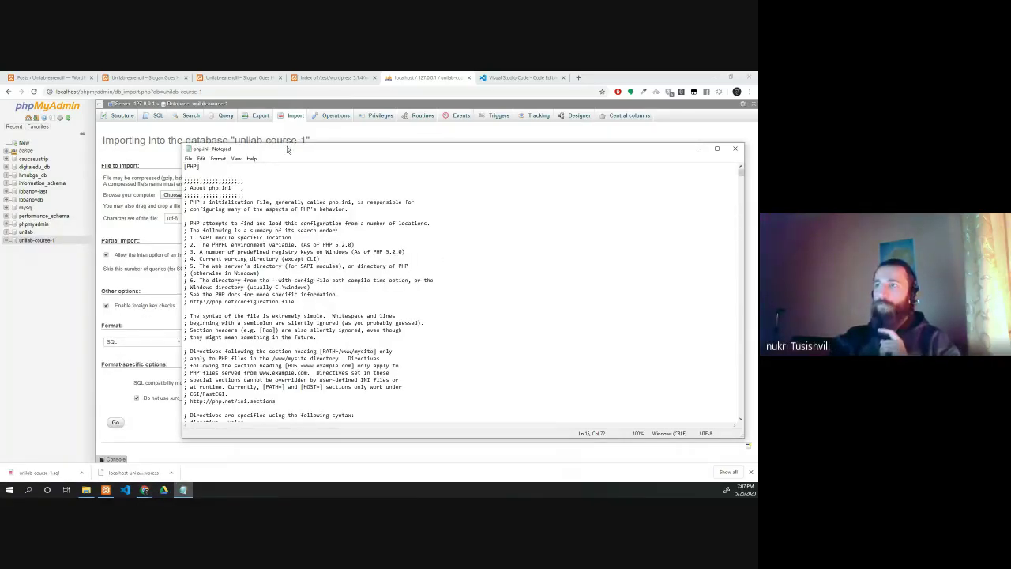
pyautogui.moveTo(288, 148)
pyautogui.mouseDown()
pyautogui.moveTo(289, 265)
pyautogui.moveTo(287, 151)
pyautogui.mouseUp()
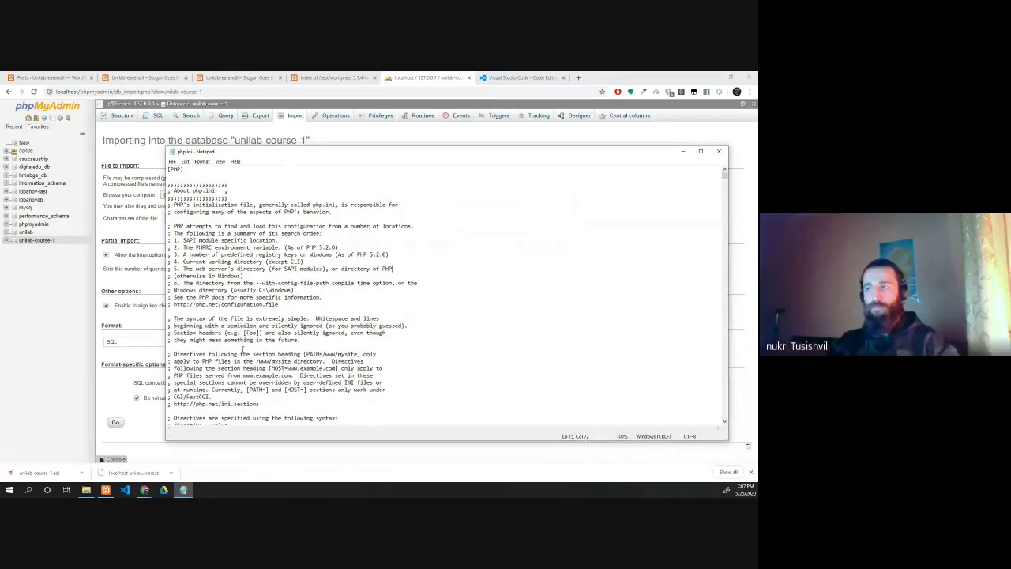
# Step: Find the upload_max_filesize directive in php.ini and highlight its value
pyautogui.hotkey('ctrl', 'f')
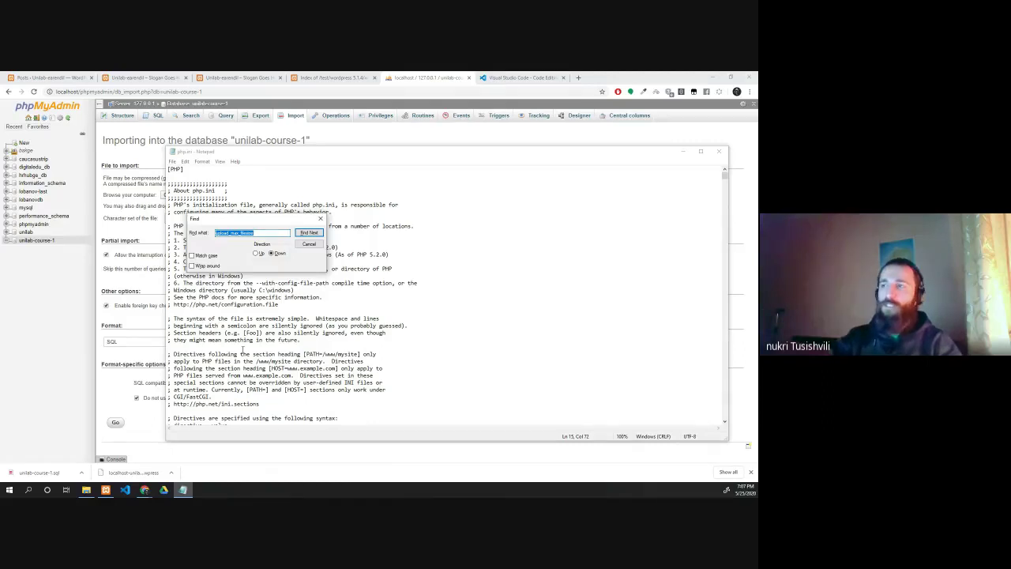
pyautogui.press('Return')
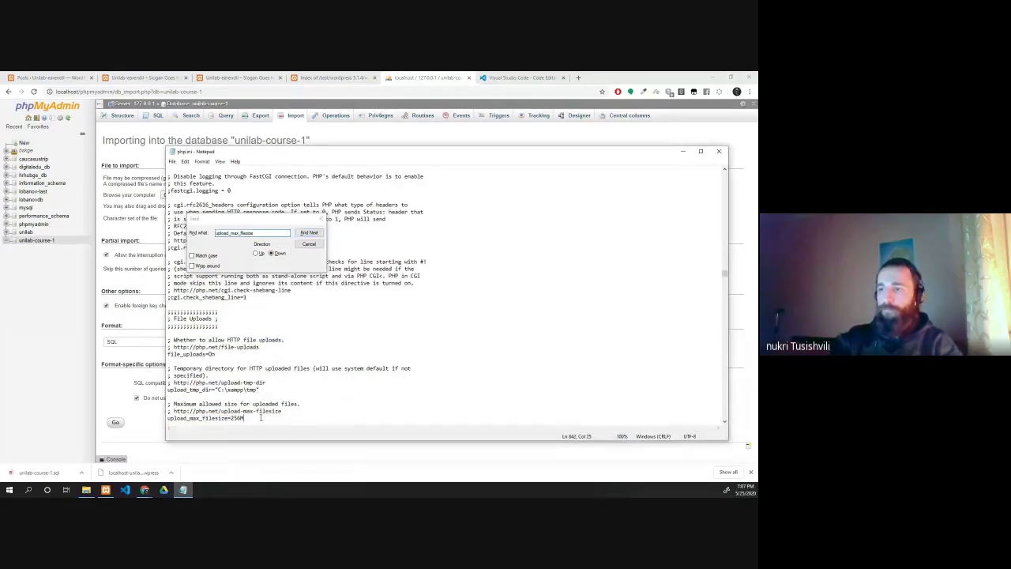
pyautogui.click(245, 418)
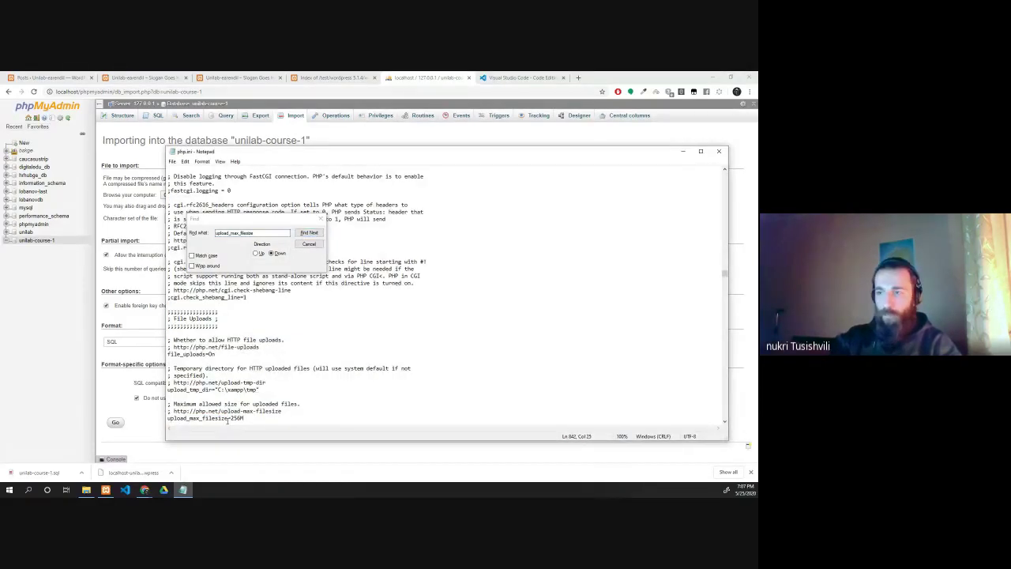
pyautogui.moveTo(229, 418); pyautogui.dragTo(247, 341)
pyautogui.click(251, 340)
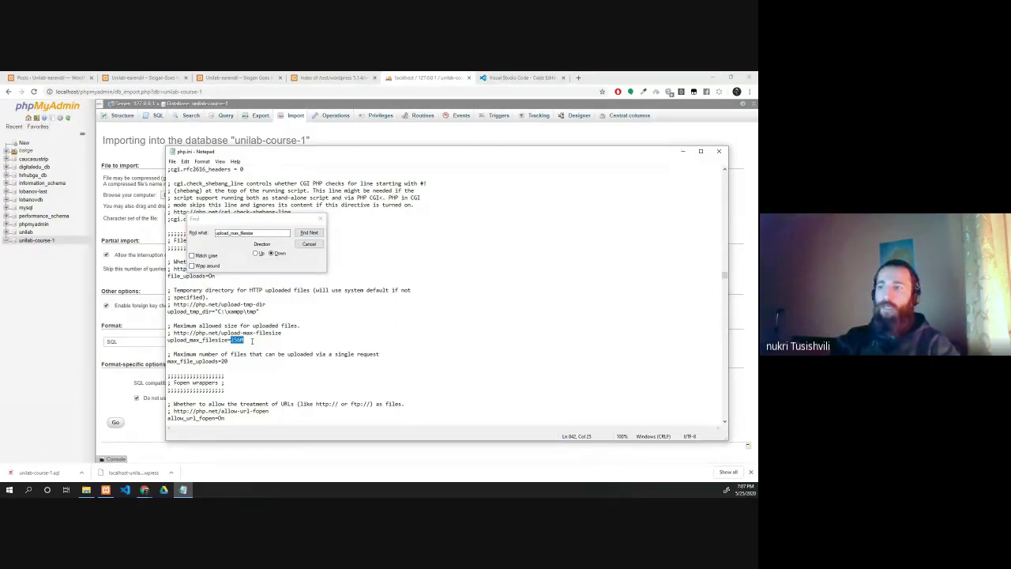
# Step: Re-enter the upload_max_filesize value as 256M and close php.ini
pyautogui.click(253, 340)
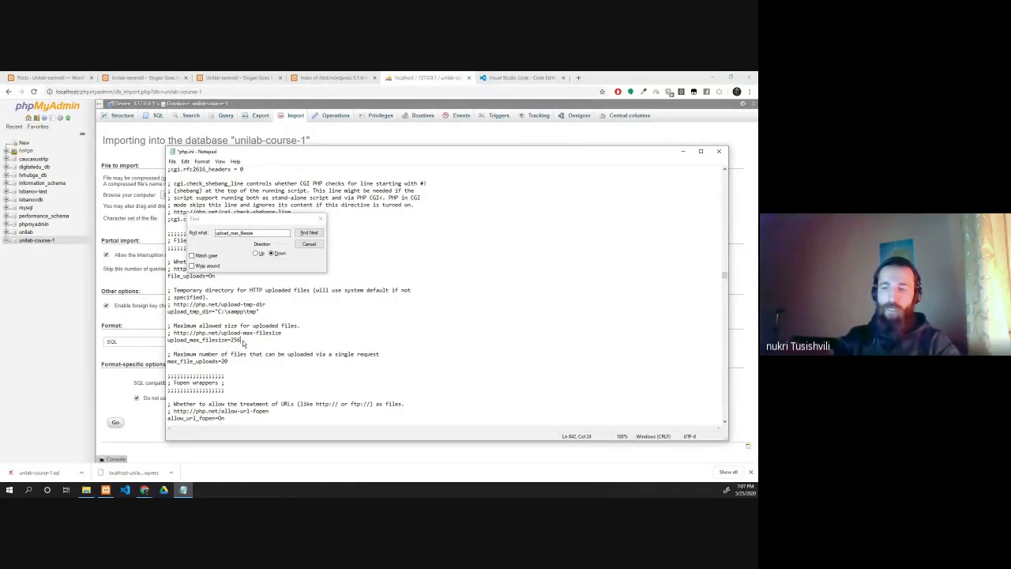
pyautogui.press('BackSpace')
pyautogui.press('BackSpace')
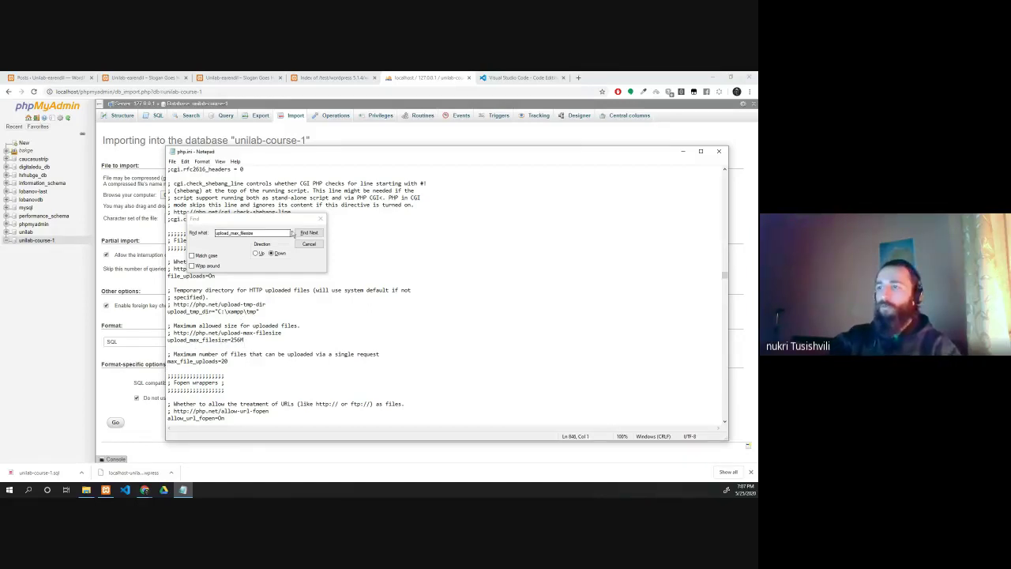
pyautogui.click(318, 220)
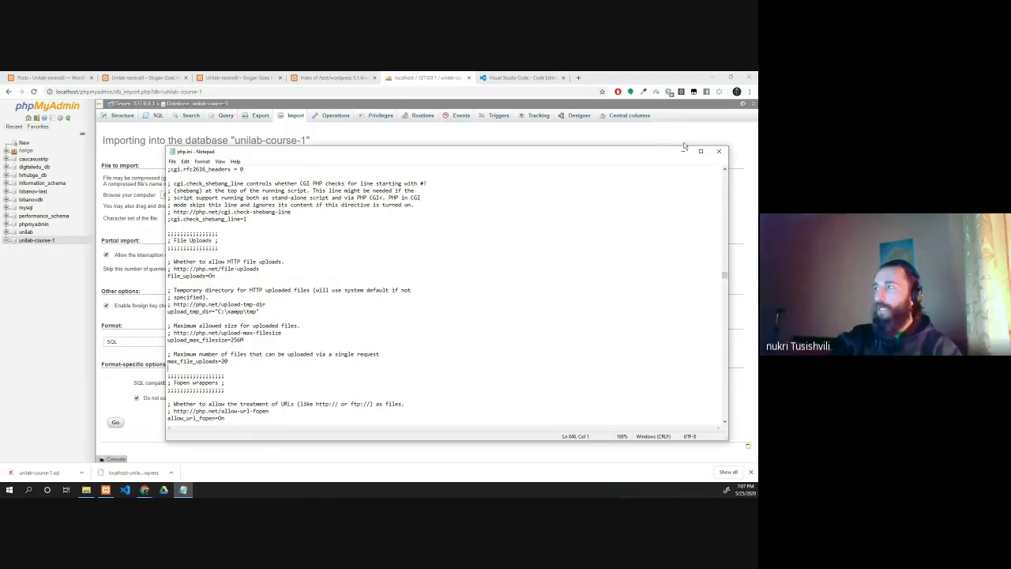
pyautogui.click(719, 151)
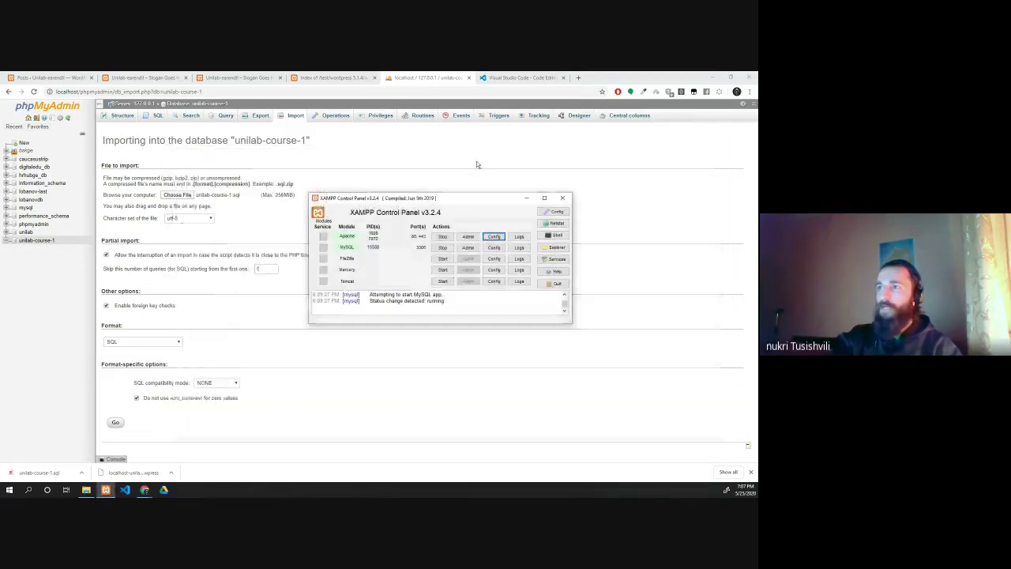
# Step: Return to the phpMyAdmin import page, check the maximum file size, and import unilab-course-1.sql into the unilab-course-1 database
pyautogui.moveTo(275, 194); pyautogui.dragTo(294, 194)
pyautogui.click(295, 195)
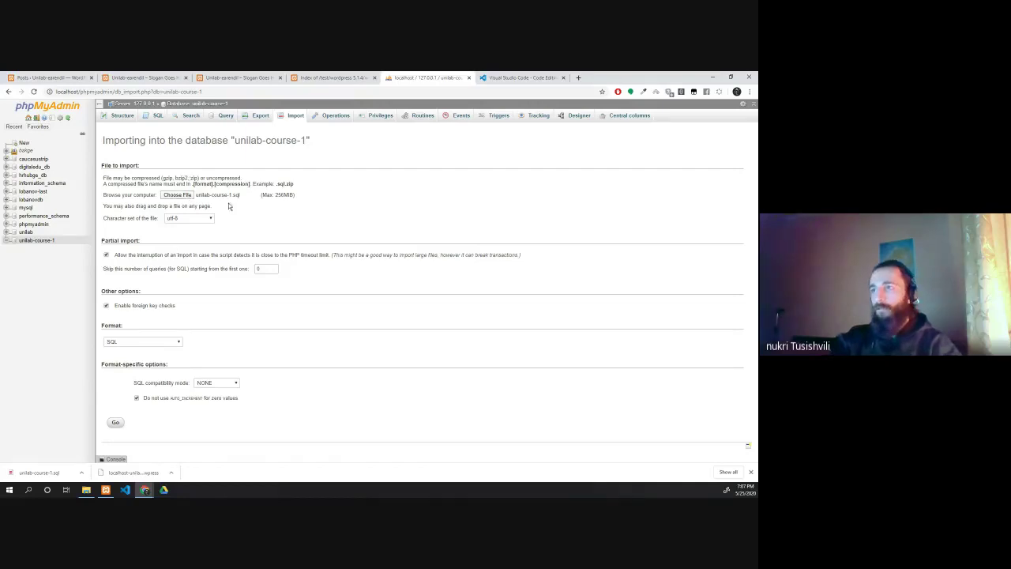
pyautogui.click(113, 423)
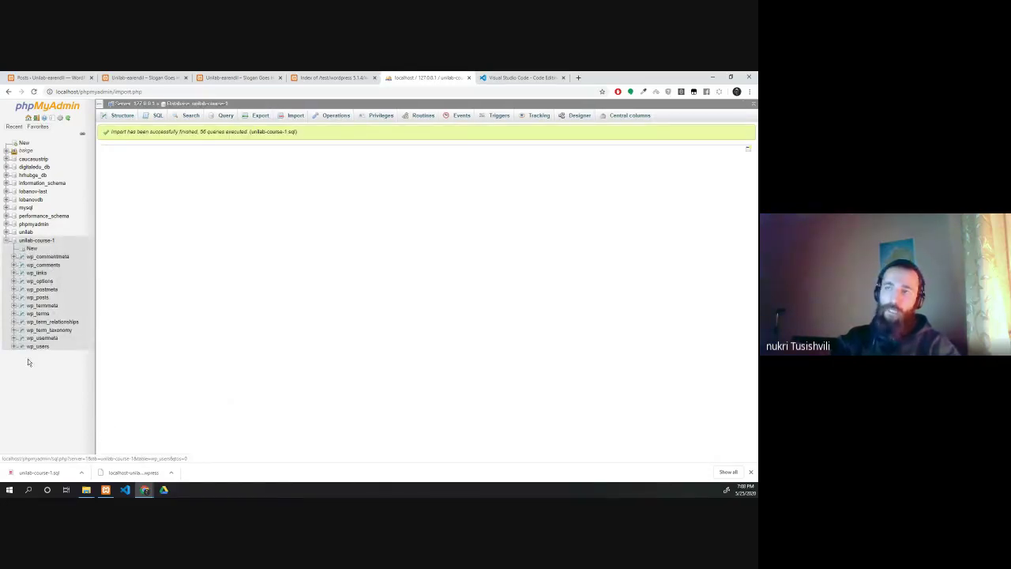
# Step: Reload the WordPress site's front page, look through its restored content, and compare it with the logged-in copy of the page
pyautogui.click(237, 77)
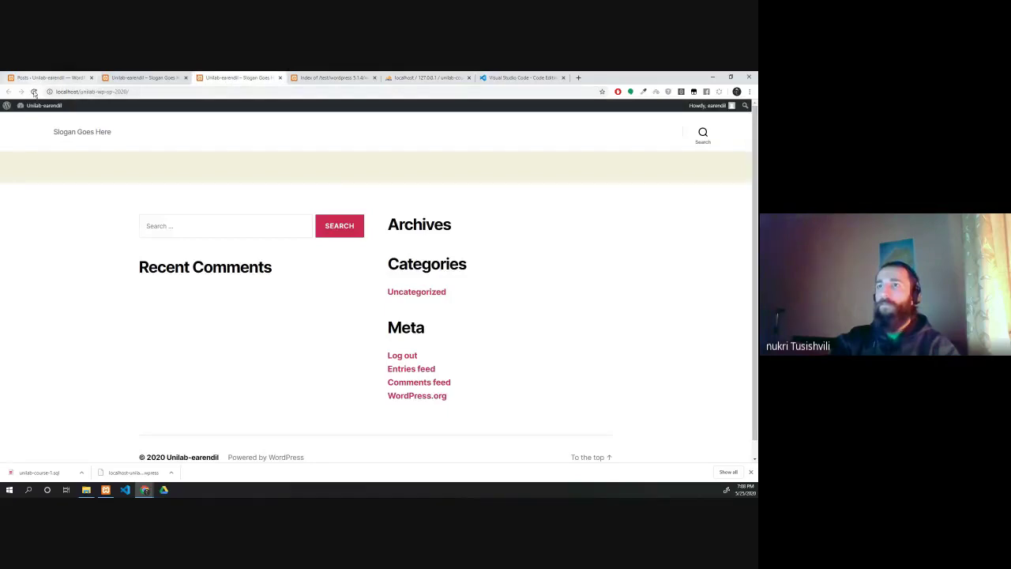
pyautogui.click(33, 92)
pyautogui.scroll(-3, 264, 136)
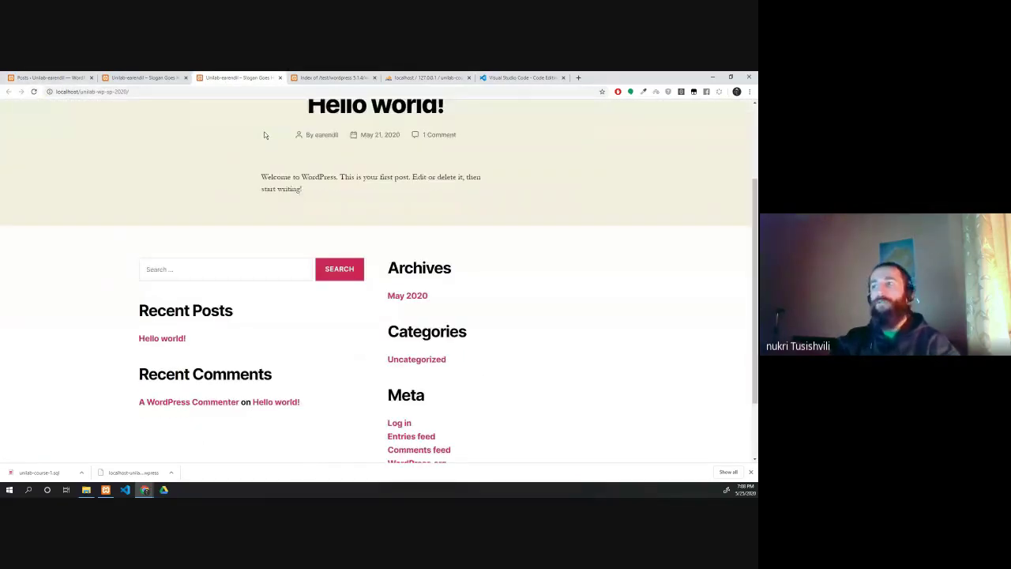
pyautogui.scroll(3, 237, 146)
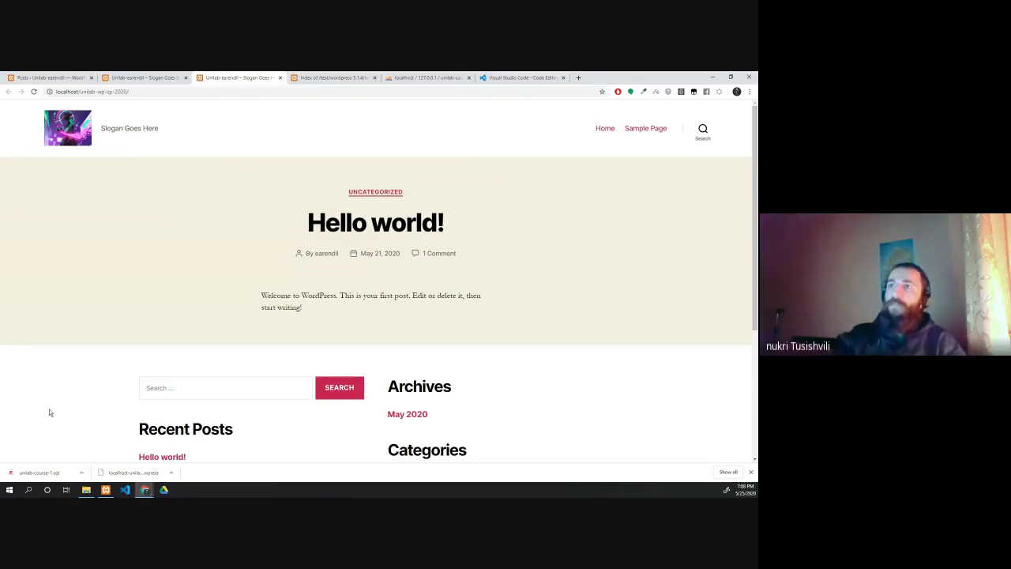
pyautogui.click(117, 78)
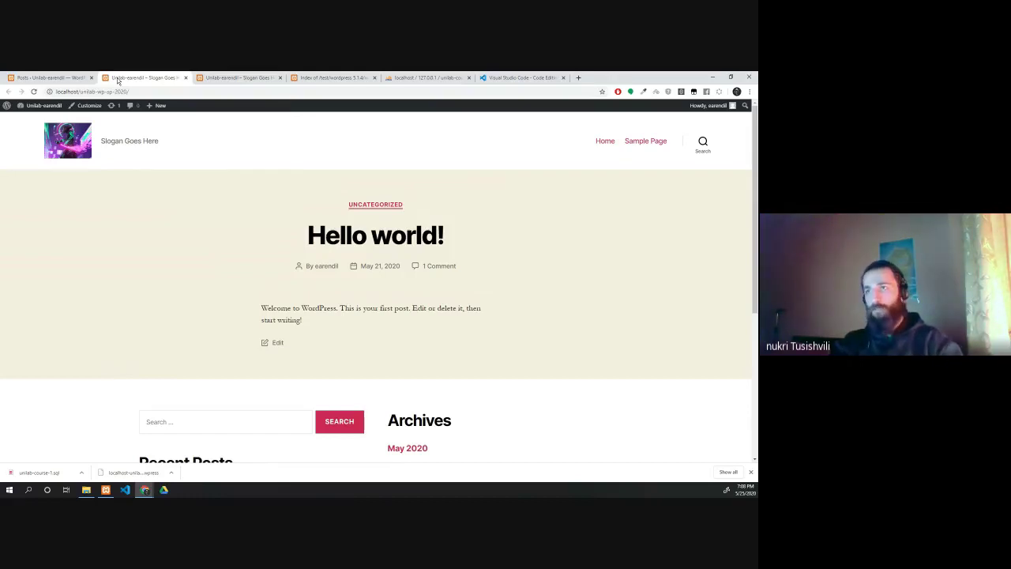
# Step: Log back in to the WordPress admin with the prefilled credentials and reload the Posts list
pyautogui.click(34, 75)
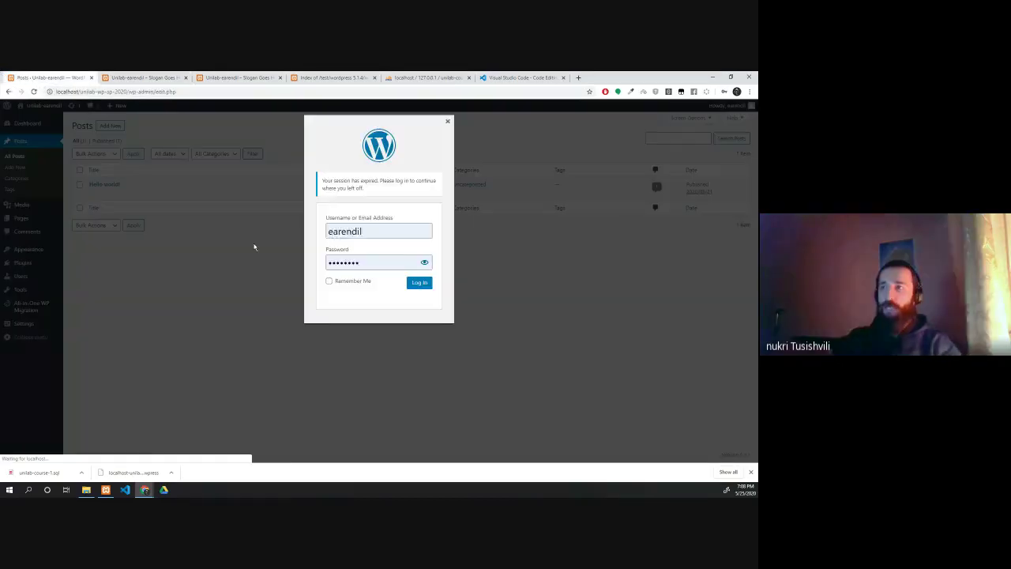
pyautogui.click(448, 122)
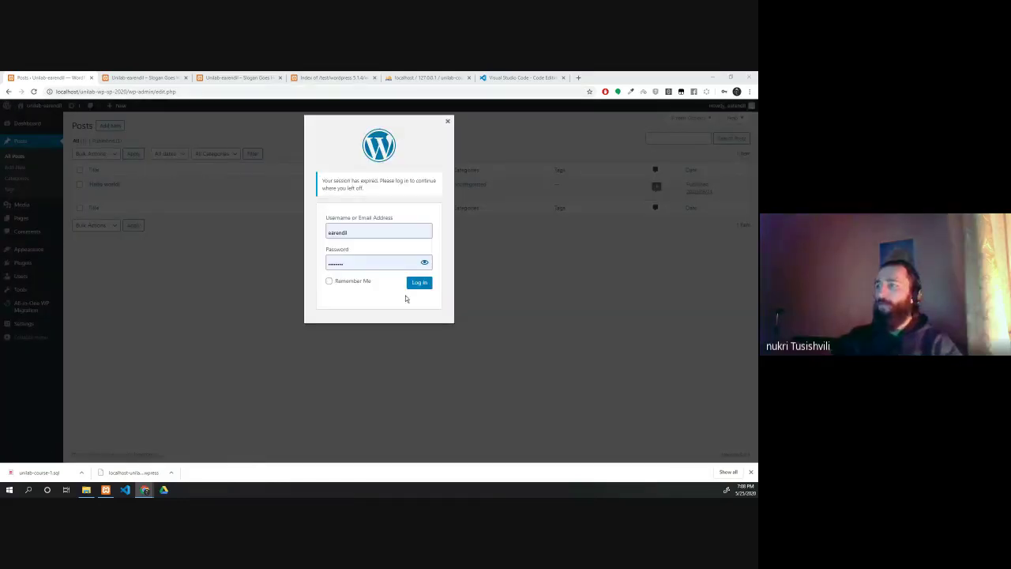
pyautogui.click(422, 282)
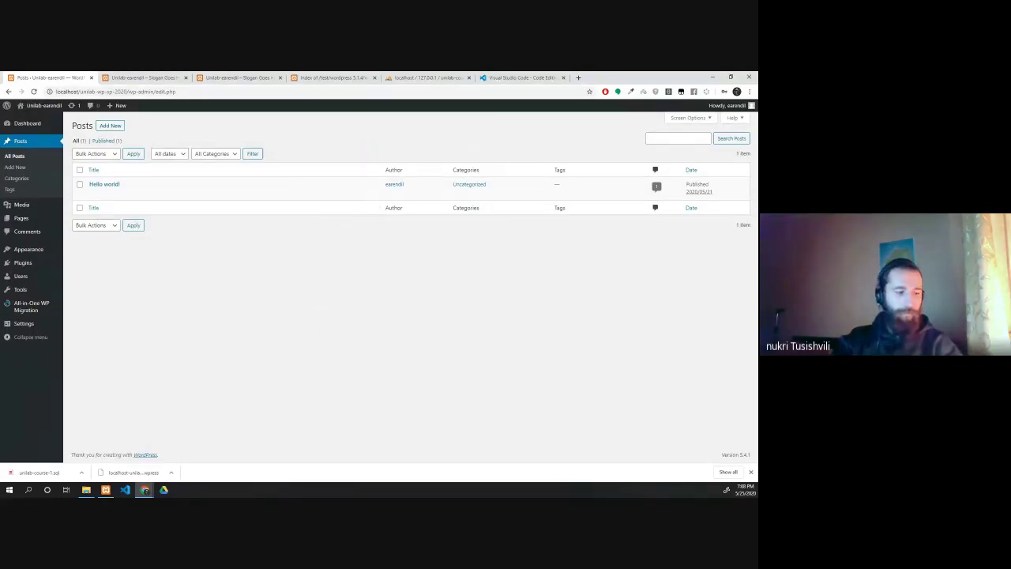
pyautogui.click(33, 91)
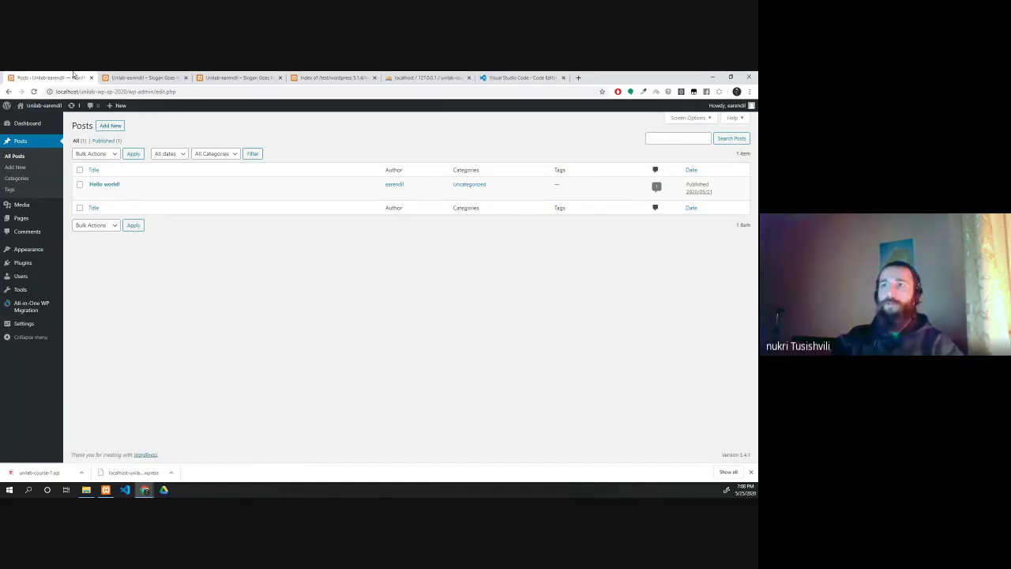
# Step: Reload the logged-in front page and close the duplicate site, WordPress index, phpMyAdmin and Visual Studio Code tabs
pyautogui.click(122, 78)
pyautogui.press('F5')
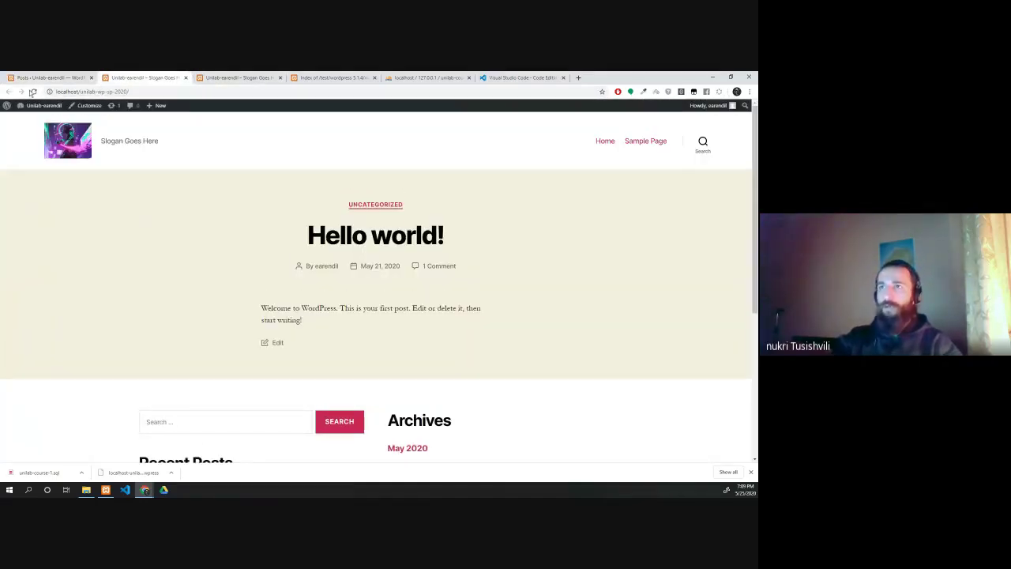
pyautogui.click(229, 79)
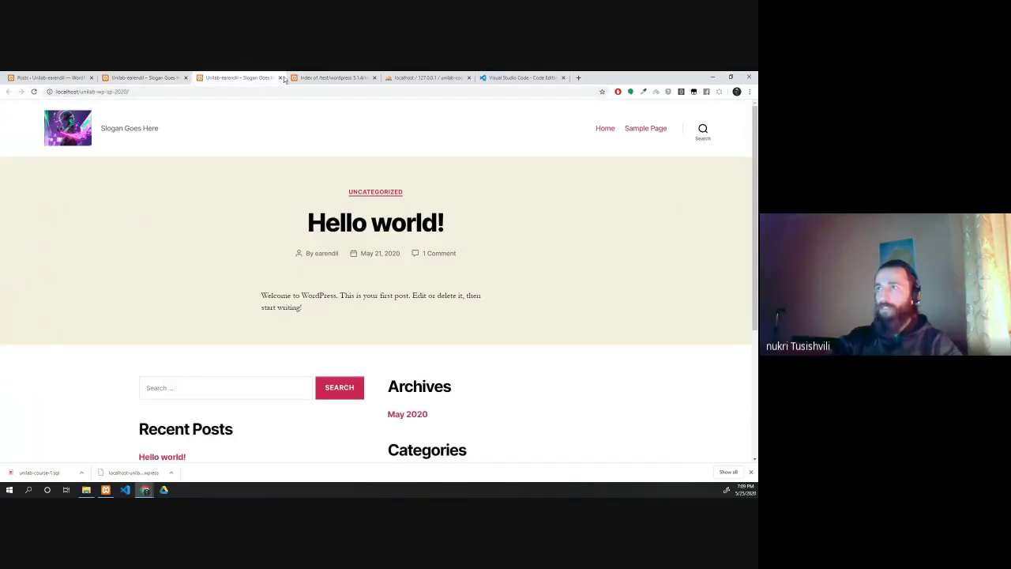
pyautogui.click(280, 78)
pyautogui.click(280, 78)
pyautogui.click(280, 78)
pyautogui.click(280, 78)
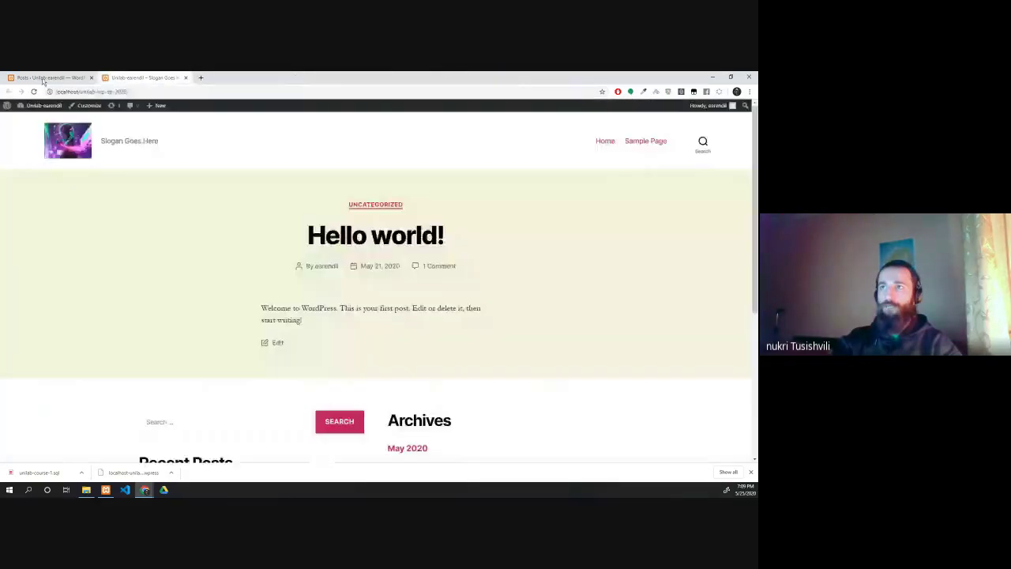
# Step: Review the restored site's front page and the Posts screen with its admin menus
pyautogui.click(48, 77)
pyautogui.click(119, 78)
pyautogui.scroll(-5, 160, 187)
pyautogui.scroll(5, 160, 188)
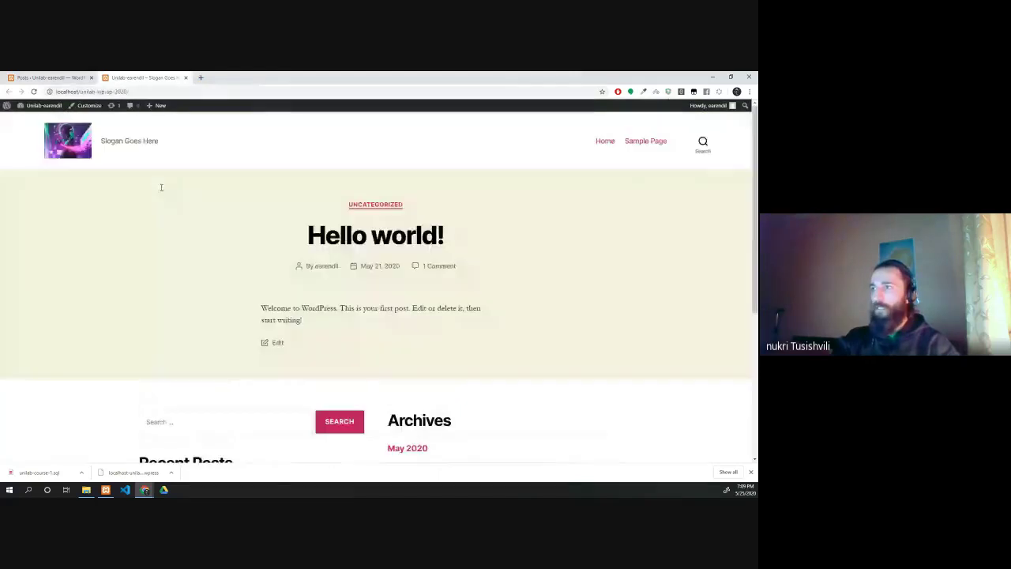
pyautogui.click(48, 78)
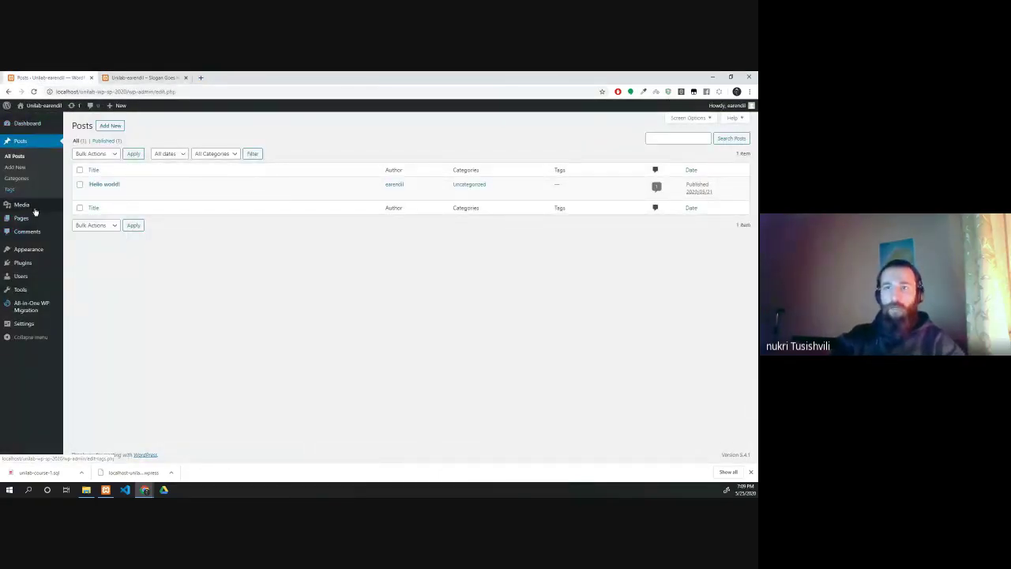
pyautogui.moveTo(27, 310)
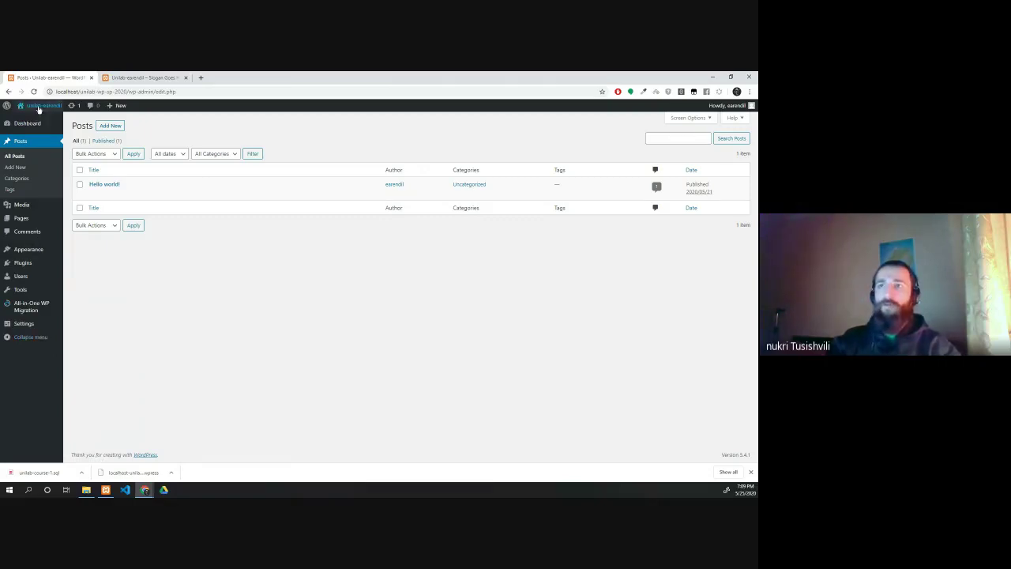
pyautogui.moveTo(43, 132)
pyautogui.moveTo(10, 109)
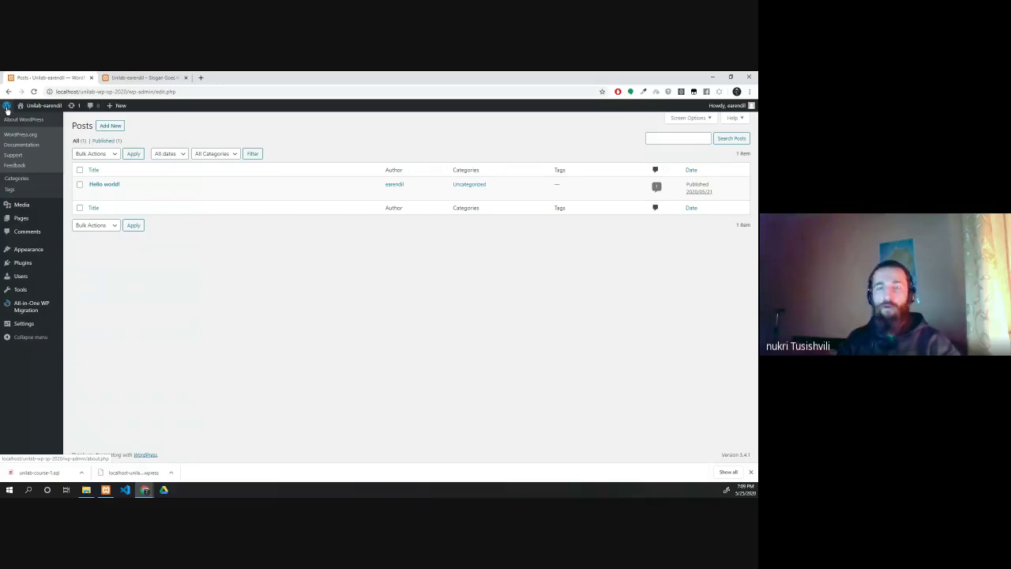
# Step: Search Google for stackoverflow in a new tab and open the Stack Overflow home page
pyautogui.click(200, 77)
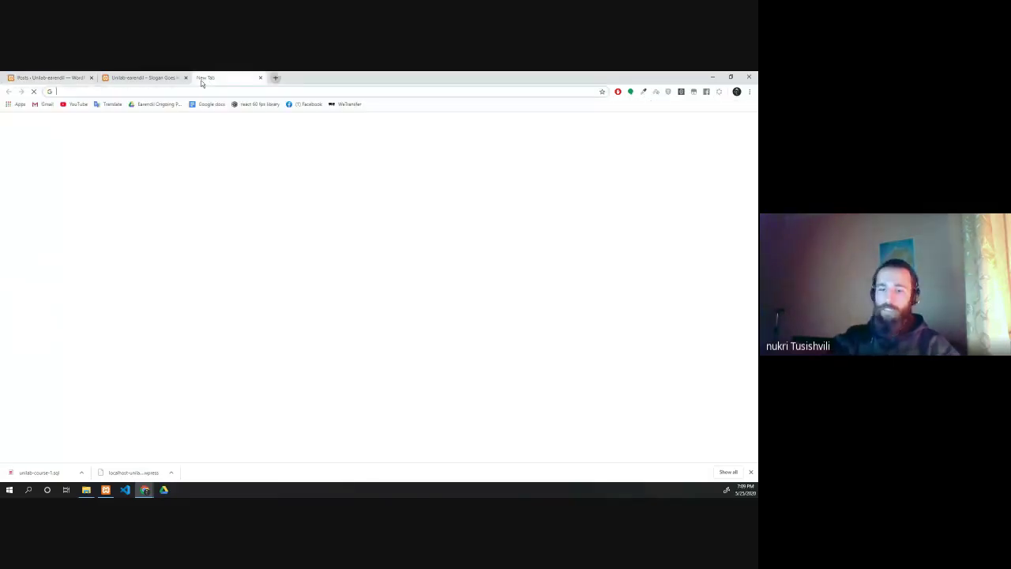
pyautogui.write('start')
pyautogui.press('BackSpace')
pyautogui.press('BackSpace')
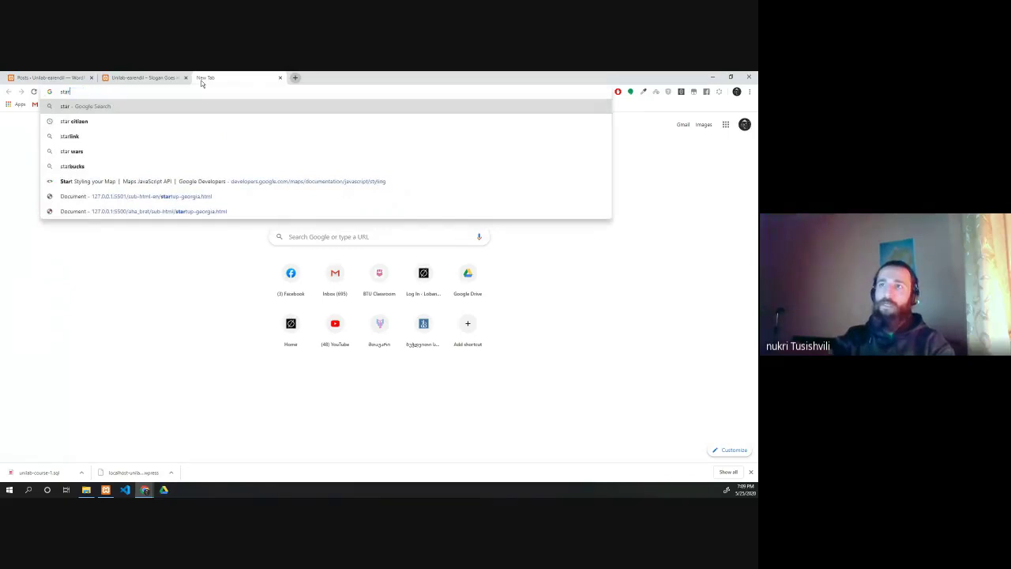
pyautogui.write('ckoverflow')
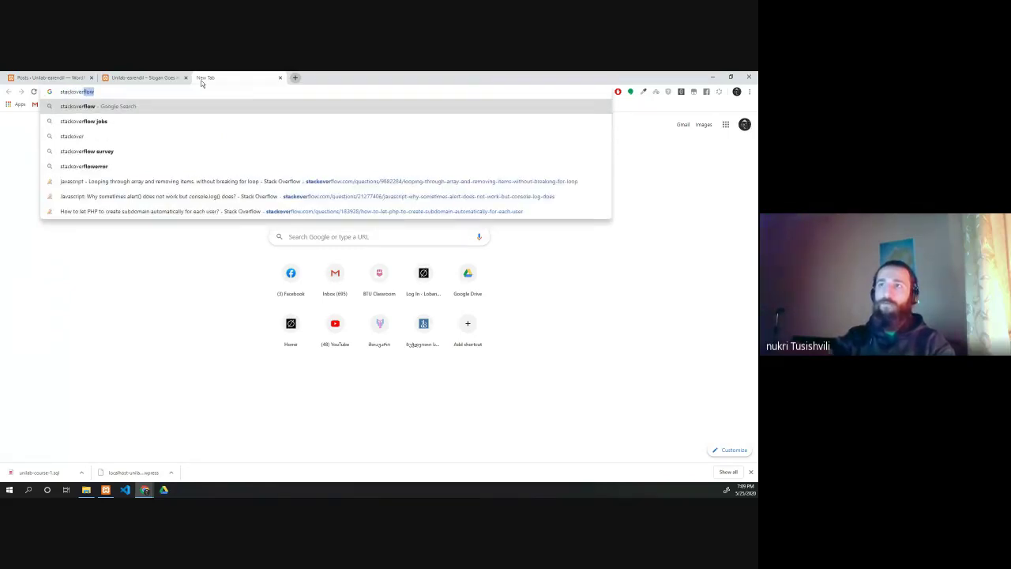
pyautogui.press('Return')
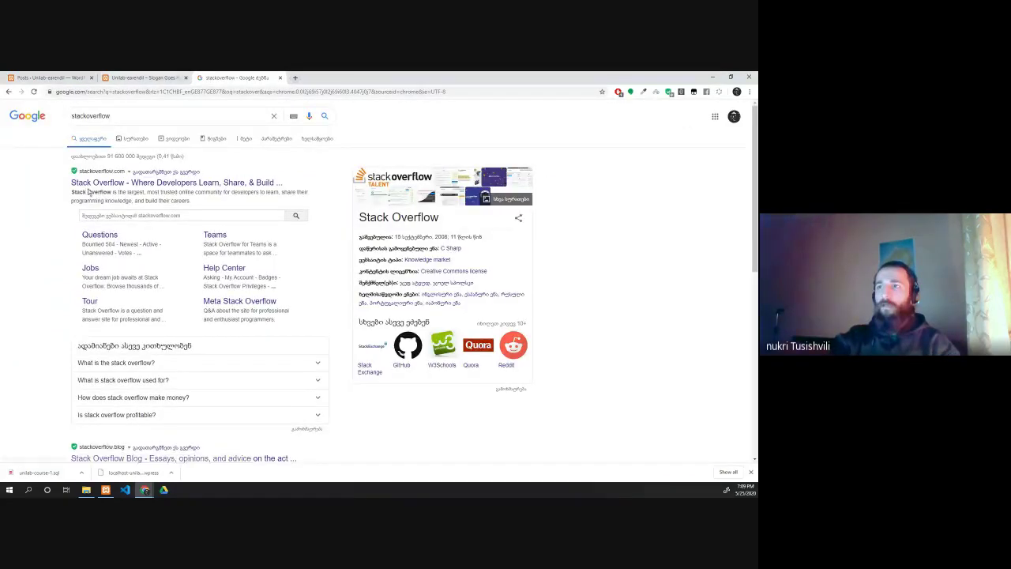
pyautogui.click(88, 183)
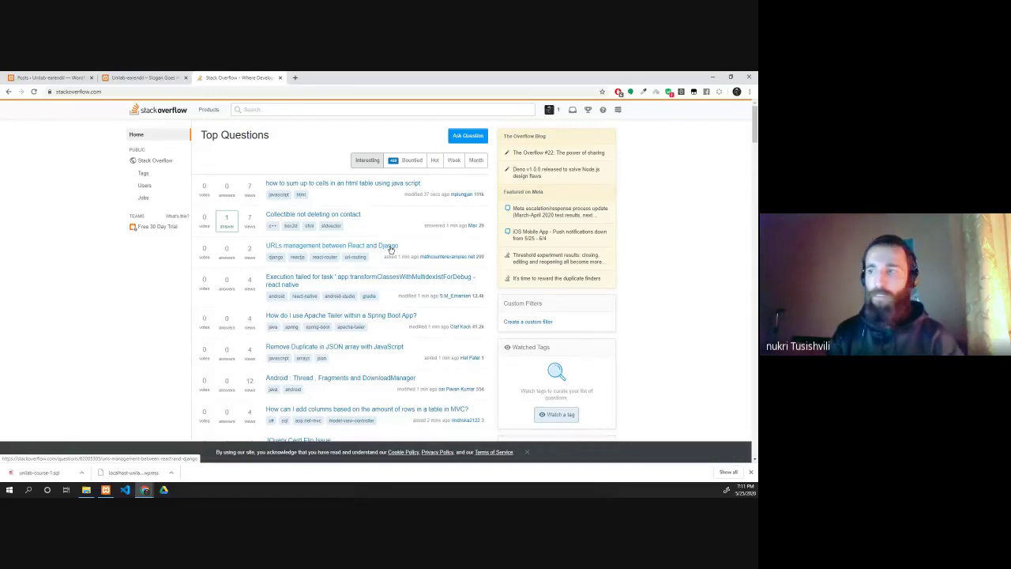
# Step: Start a search on the Stack Overflow home page
pyautogui.click(281, 109)
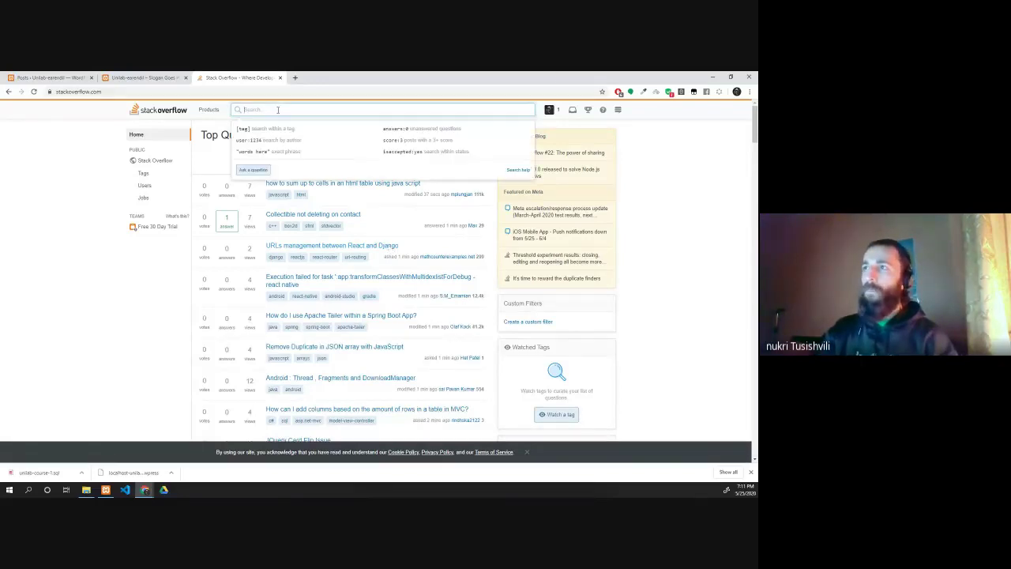
# Step: Go to the Stack Overflow home page and skim the top questions
pyautogui.click(140, 139)
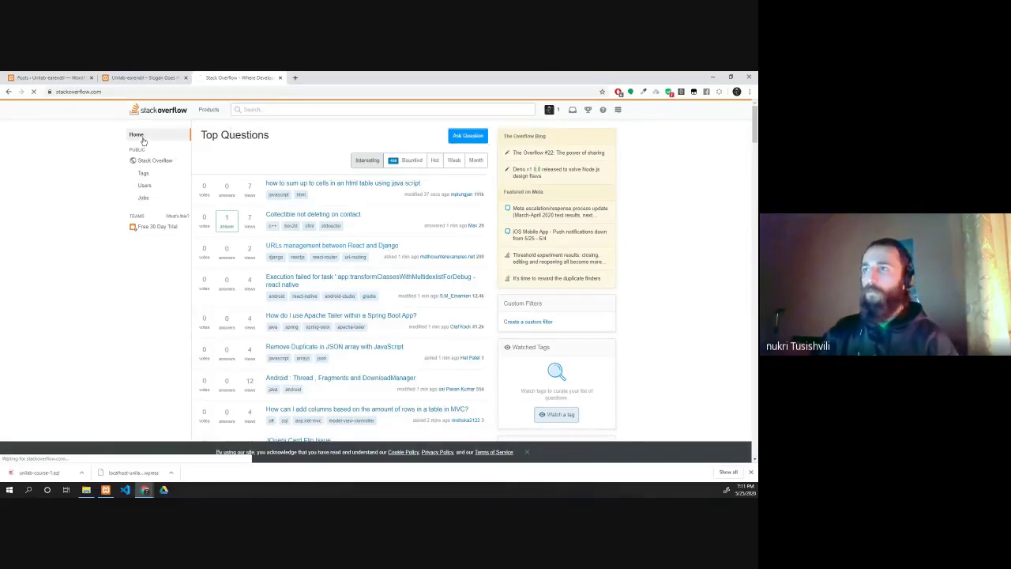
pyautogui.scroll(-3, 293, 213)
pyautogui.scroll(3, 293, 214)
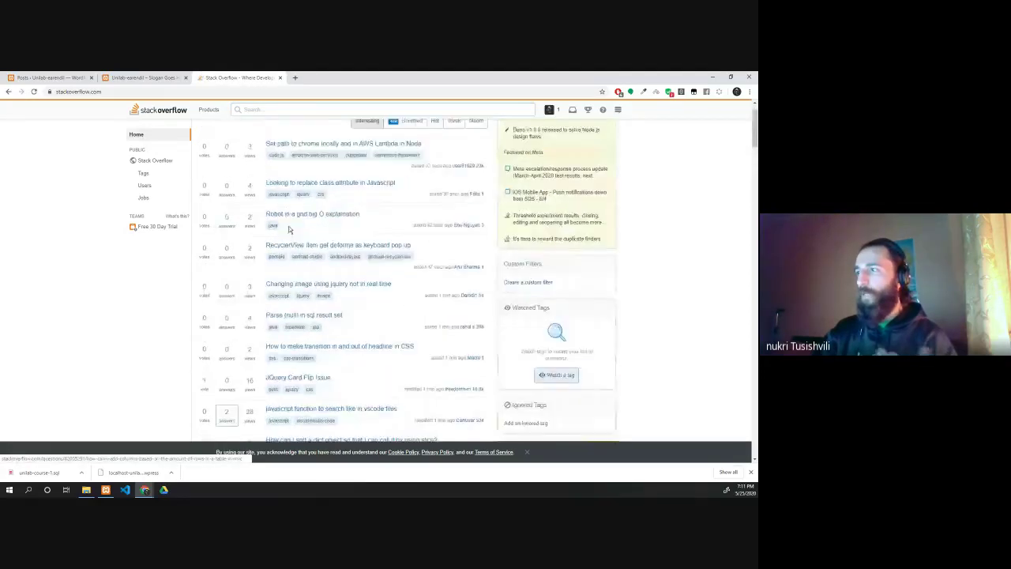
pyautogui.click(210, 93)
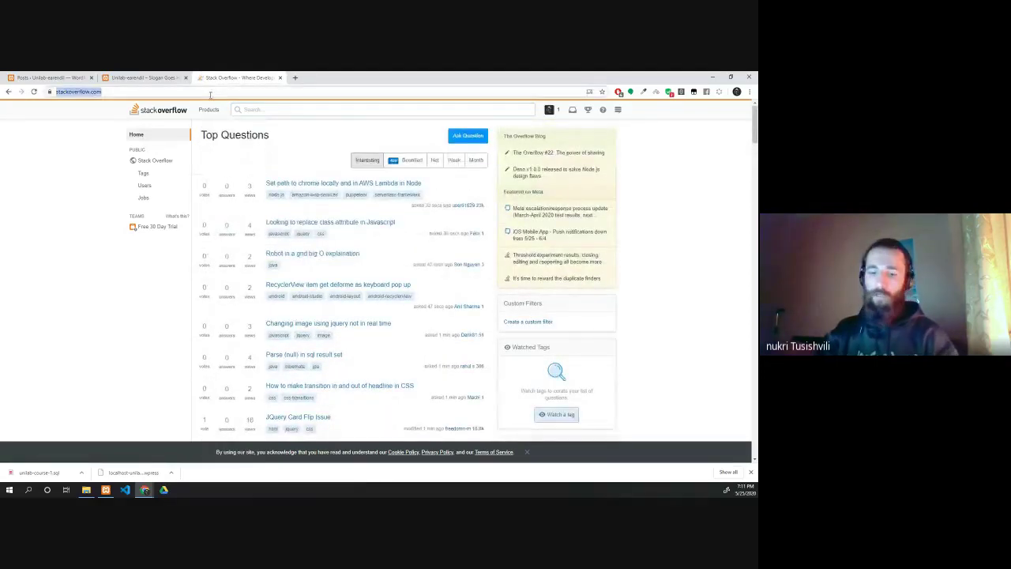
pyautogui.write('data')
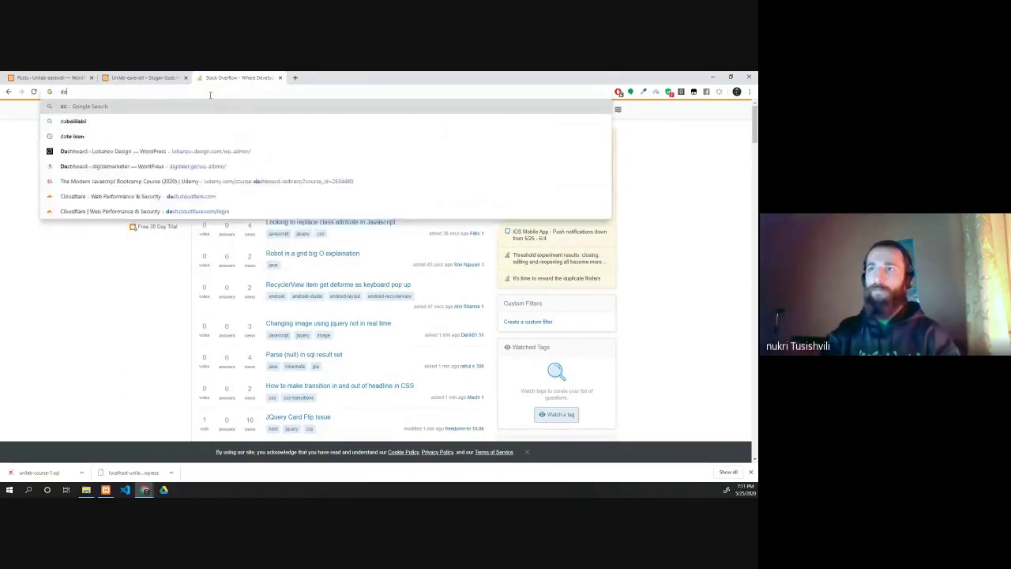
pyautogui.press('BackSpace')
pyautogui.press('BackSpace')
pyautogui.press('BackSpace')
pyautogui.press('BackSpace')
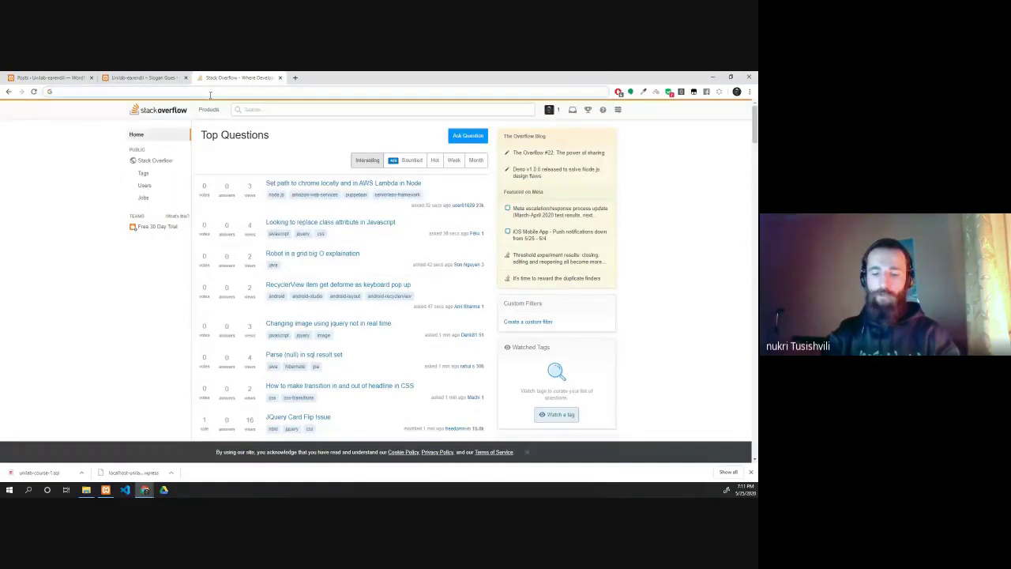
# Step: Search Google for "error cannot establish database connection" and look through the first page of results
pyautogui.write('erro')
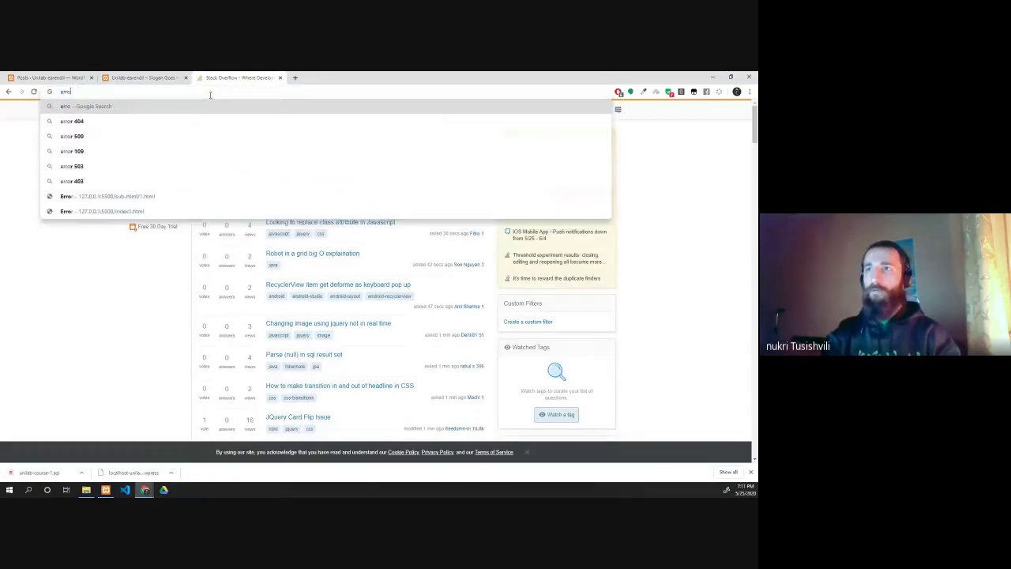
pyautogui.write('r canno')
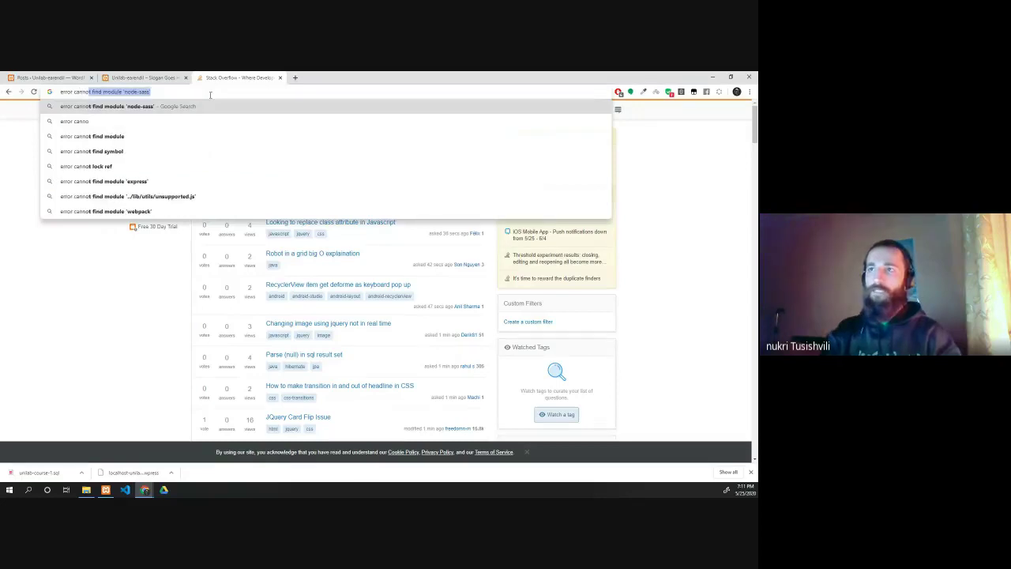
pyautogui.write('t esta')
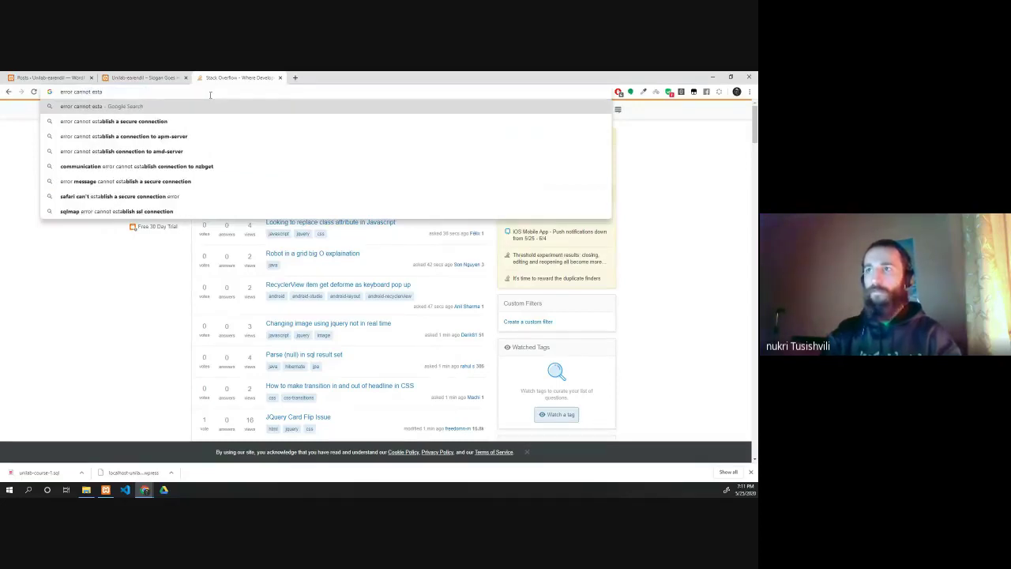
pyautogui.write('blish')
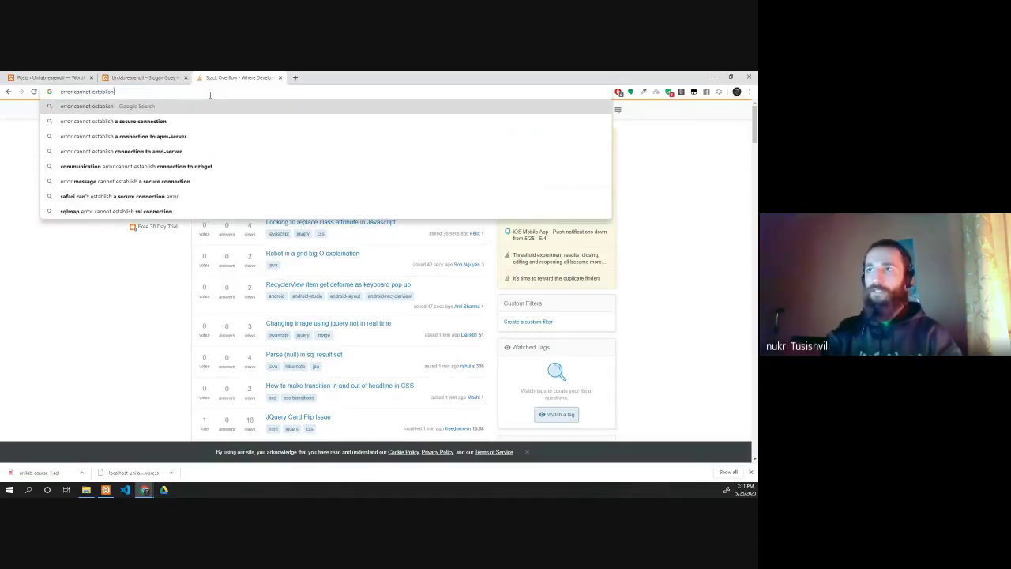
pyautogui.write(' datab')
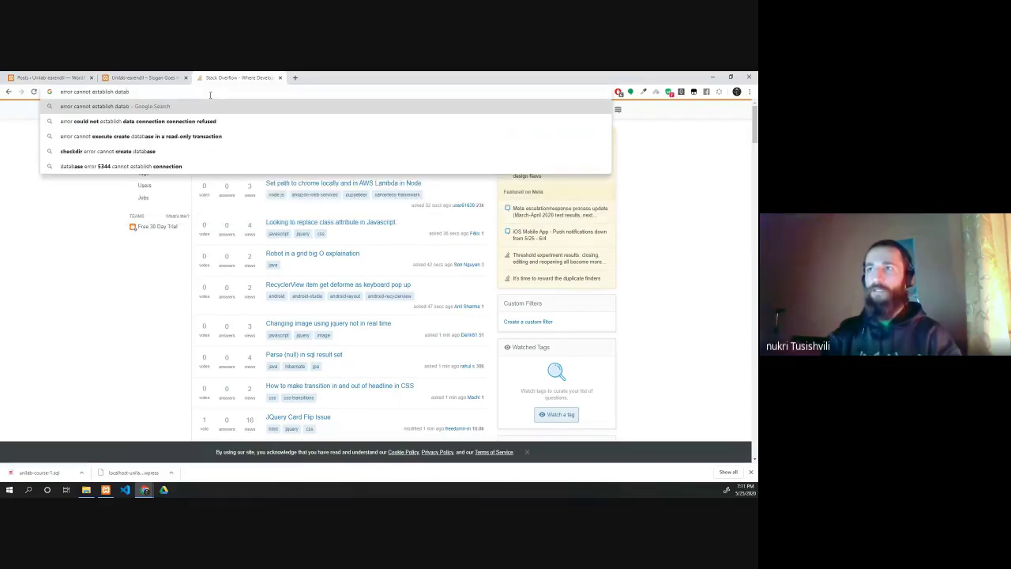
pyautogui.write('ase connect')
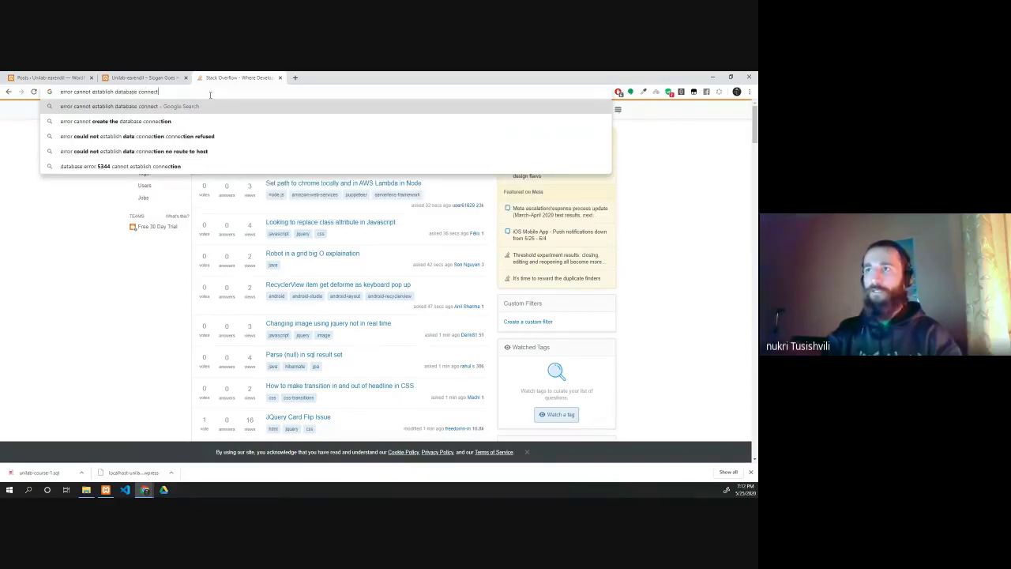
pyautogui.write('ion')
pyautogui.press('Return')
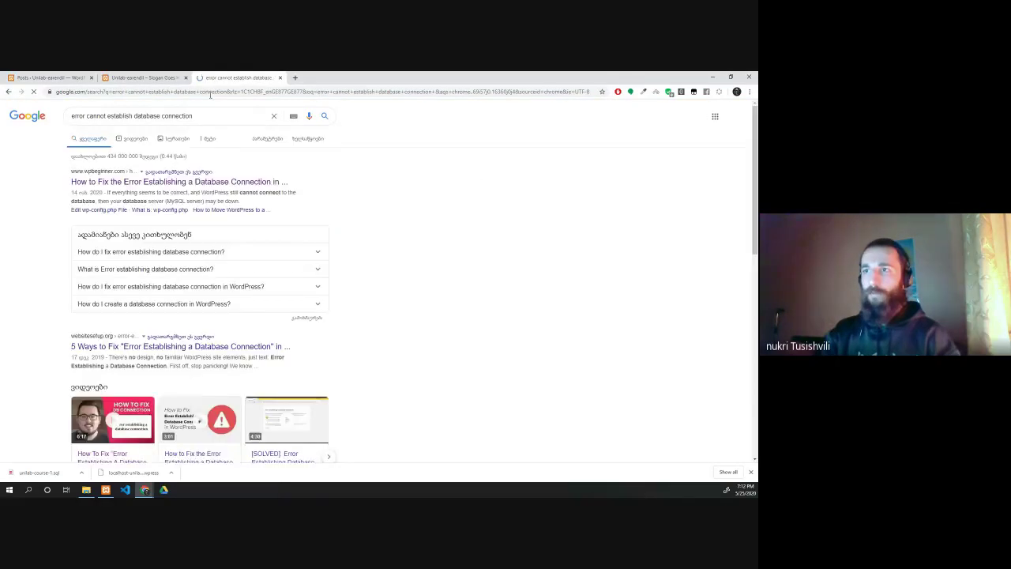
pyautogui.scroll(-3, 77, 237)
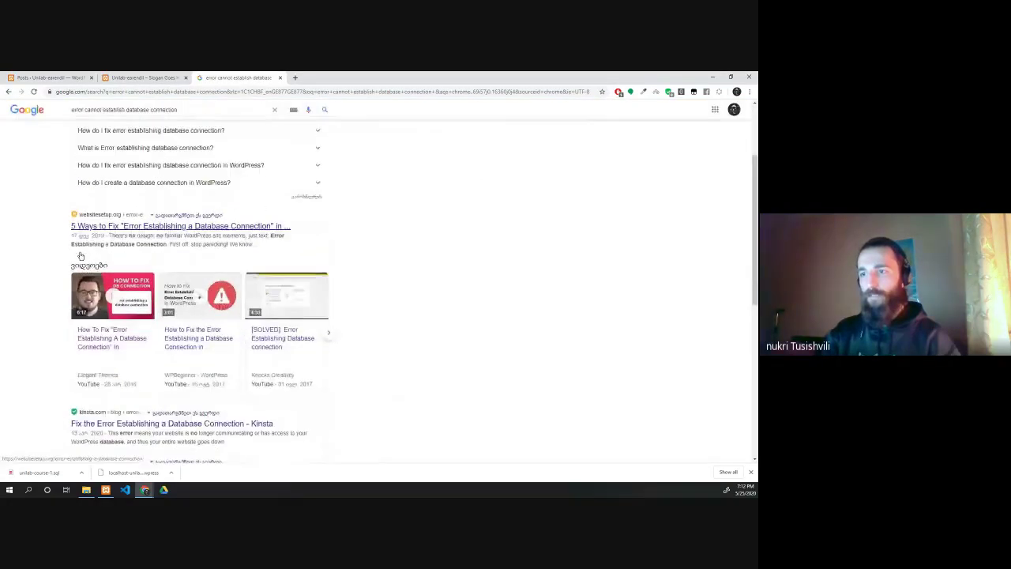
pyautogui.scroll(-3, 80, 257)
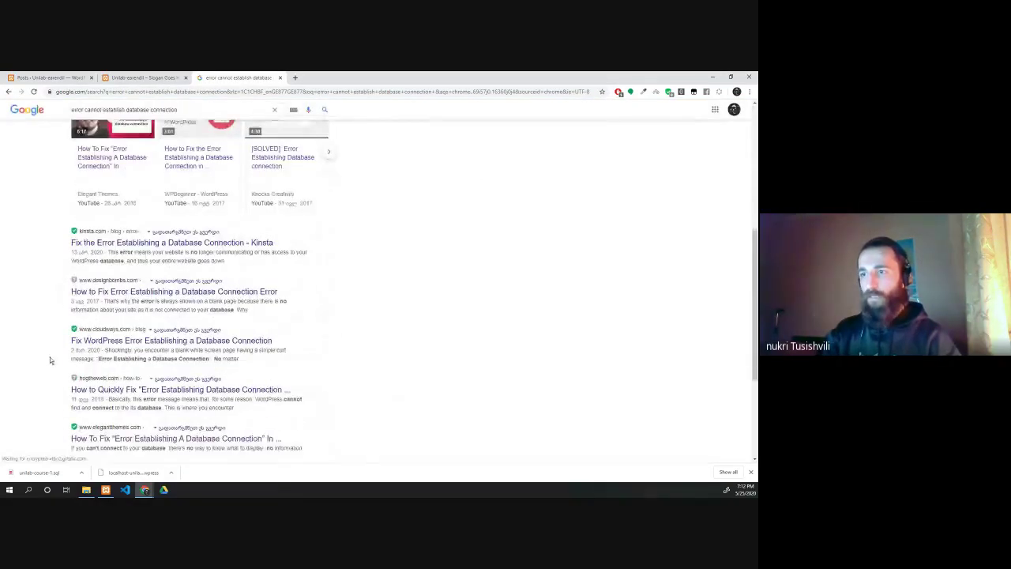
pyautogui.scroll(-2, 50, 360)
pyautogui.scroll(-2, 46, 356)
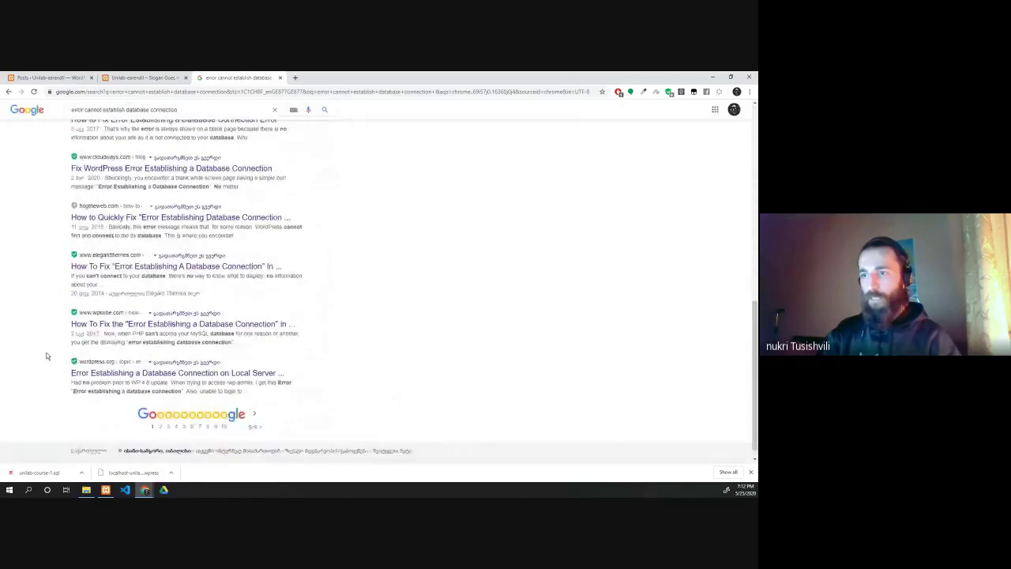
pyautogui.scroll(8, 39, 347)
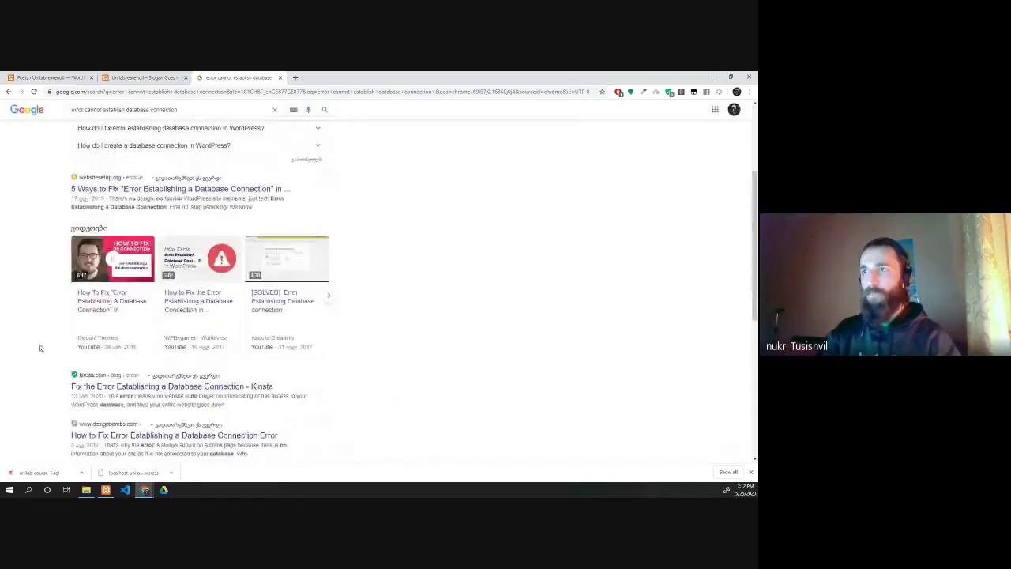
# Step: Refine the search to "error cannot establishing database connection stackoverflow"
pyautogui.click(223, 109)
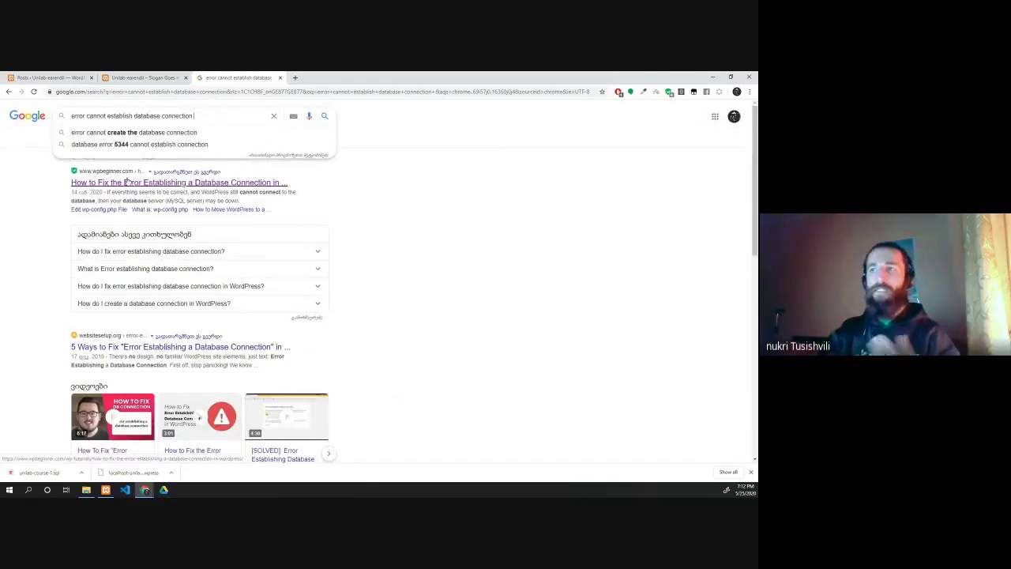
pyautogui.hotkey('ctrl', 'Left')
pyautogui.hotkey('ctrl', 'Left')
pyautogui.press('Left')
pyautogui.write('ing')
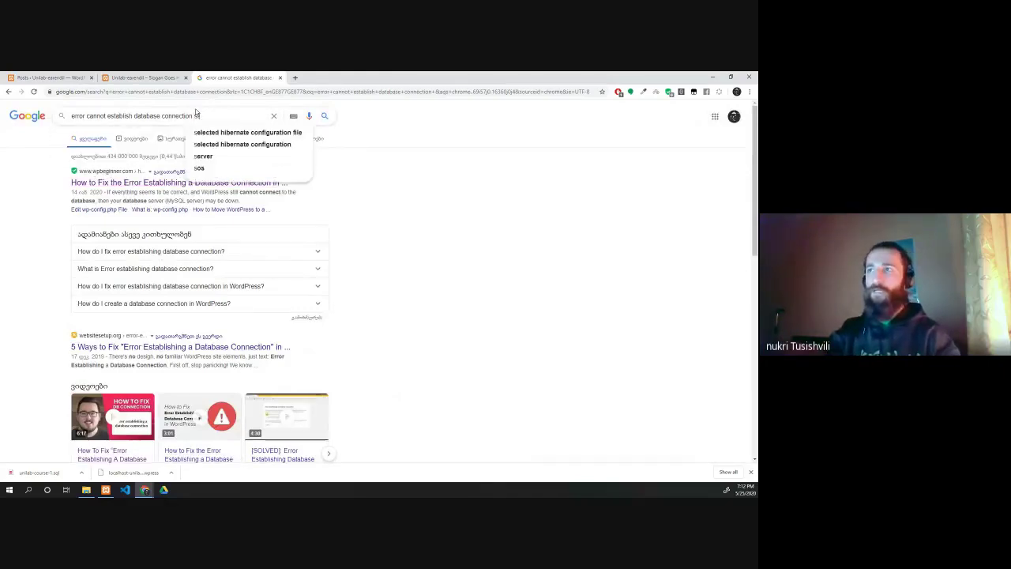
pyautogui.press('End')
pyautogui.write('stackoverflow')
pyautogui.press('Return')
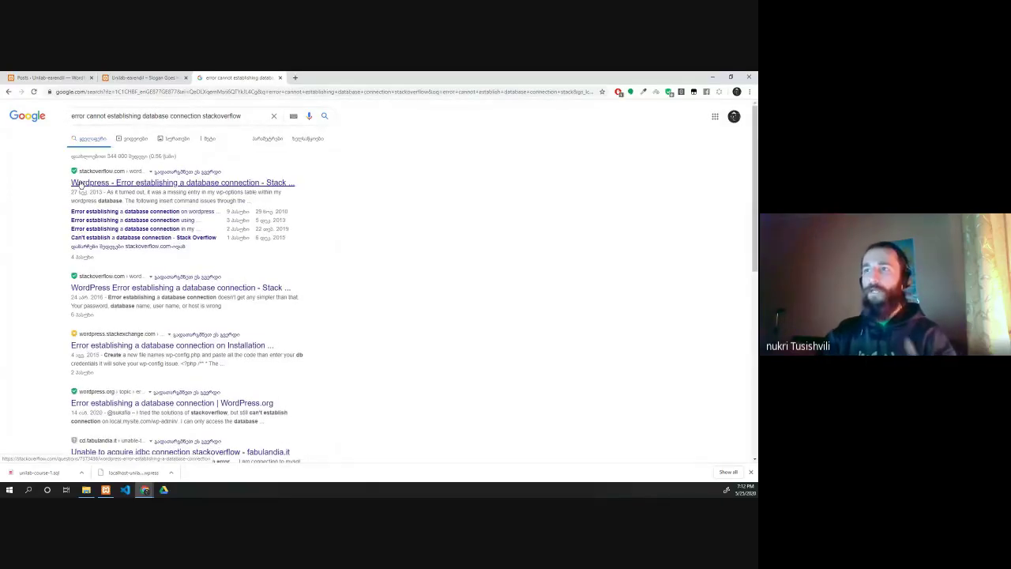
# Step: Open the Stack Overflow question "Wordpress - Error establishing a database connection" and examine the answer with the wp-config.php define lines
pyautogui.click(79, 183)
pyautogui.scroll(-5, 312, 244)
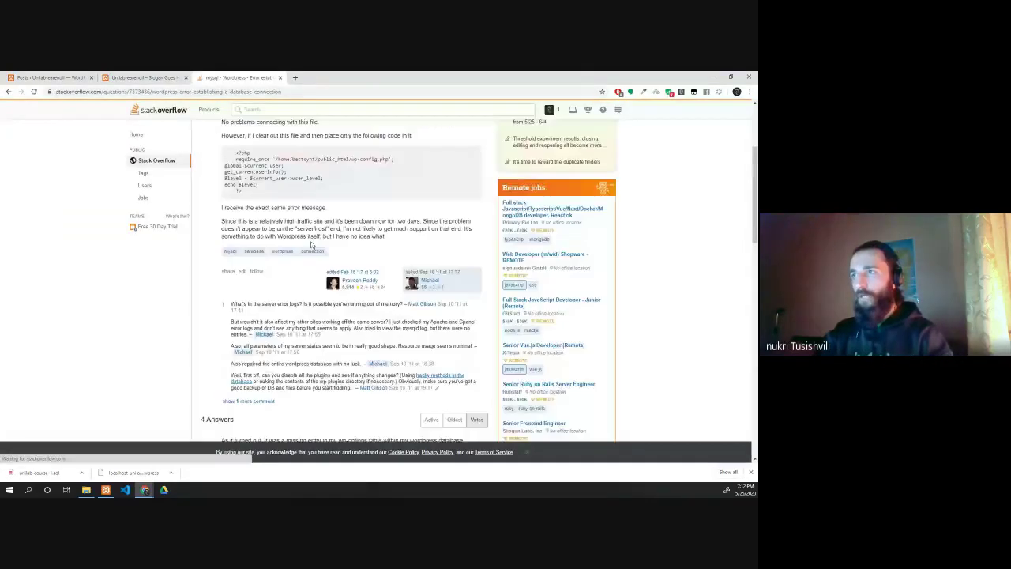
pyautogui.scroll(-10, 312, 245)
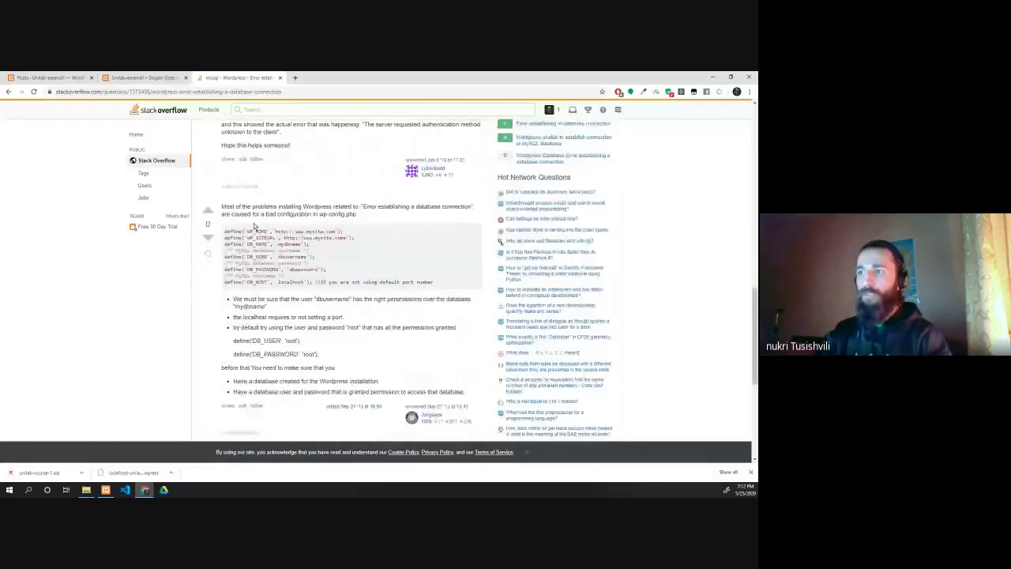
pyautogui.scroll(-1, 255, 227)
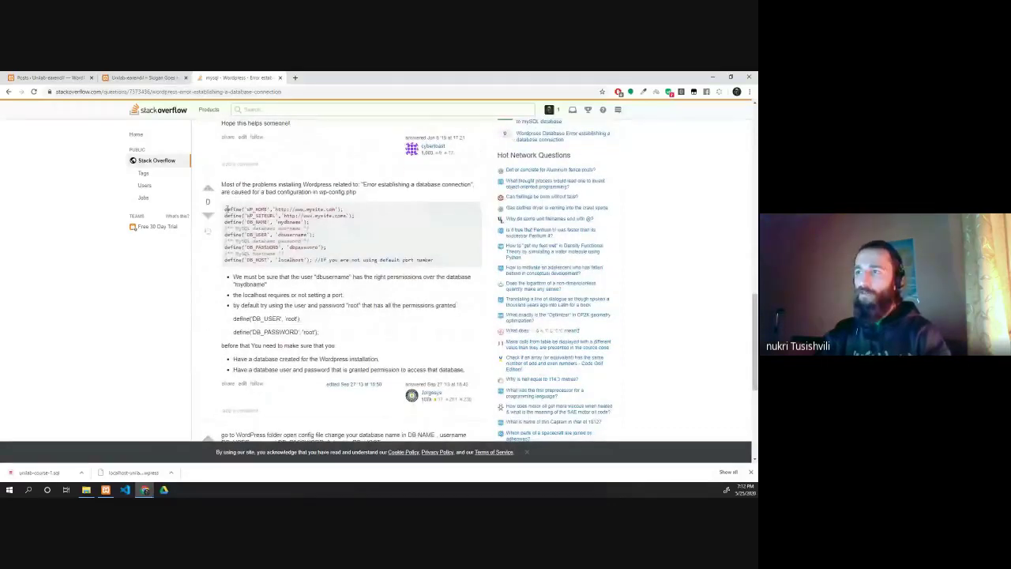
pyautogui.moveTo(227, 209); pyautogui.dragTo(324, 256)
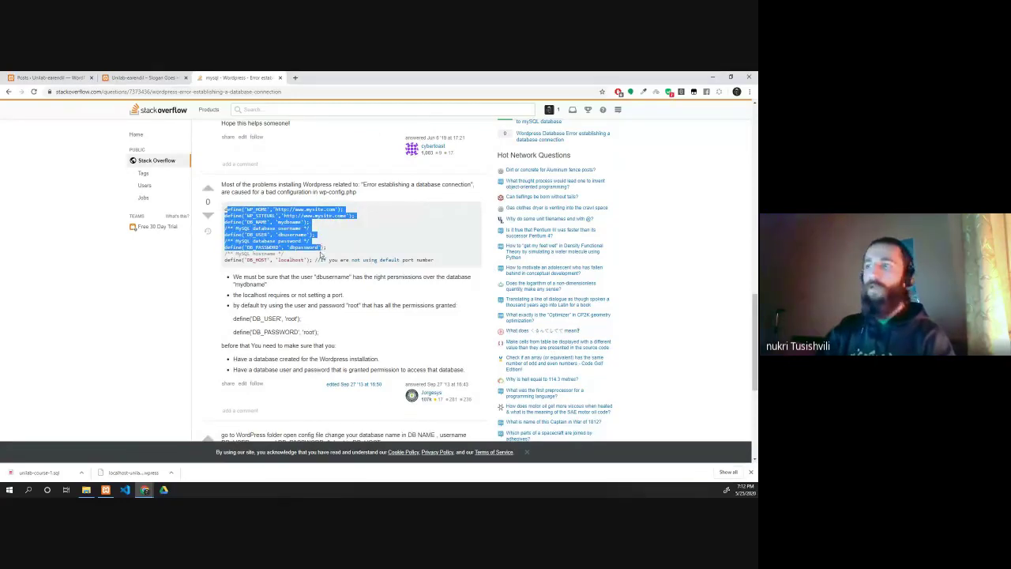
pyautogui.scroll(3, 320, 255)
pyautogui.scroll(5, 320, 255)
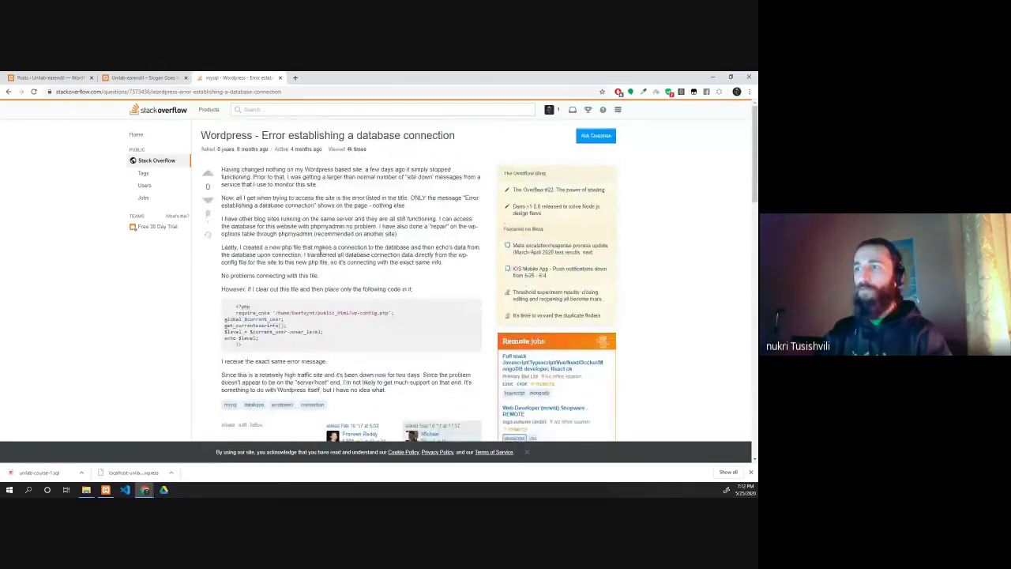
# Step: Review the question's description and PHP code, and look over the comments below it
pyautogui.scroll(-1, 320, 253)
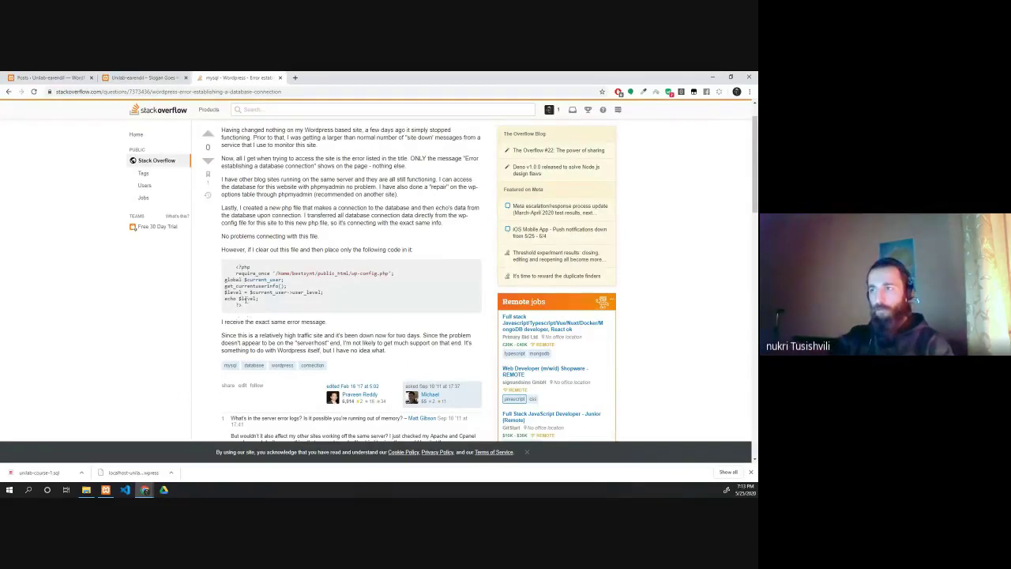
pyautogui.moveTo(238, 315); pyautogui.dragTo(223, 128)
pyautogui.scroll(-2, 261, 338)
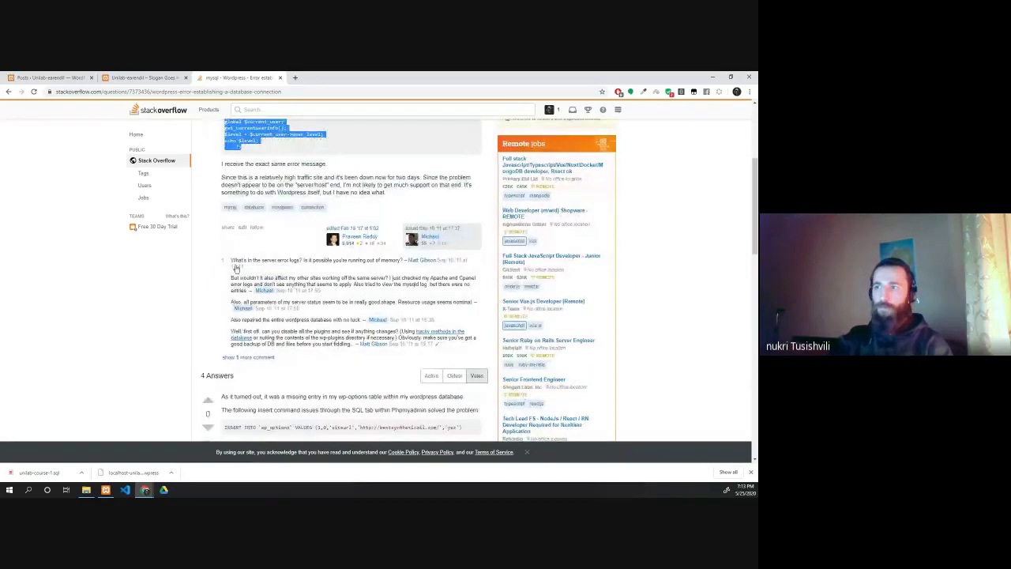
pyautogui.click(136, 281)
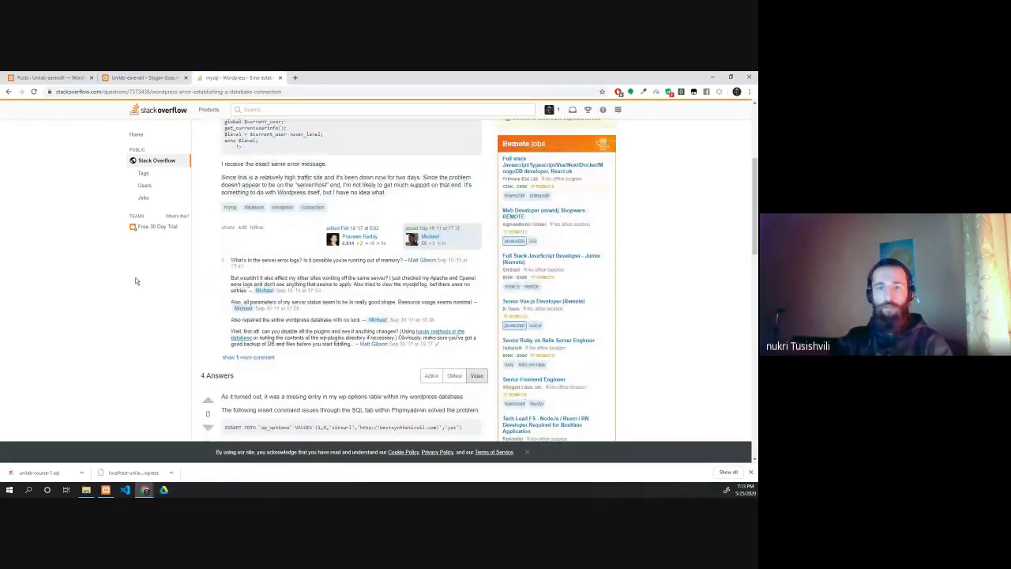
pyautogui.scroll(3, 136, 280)
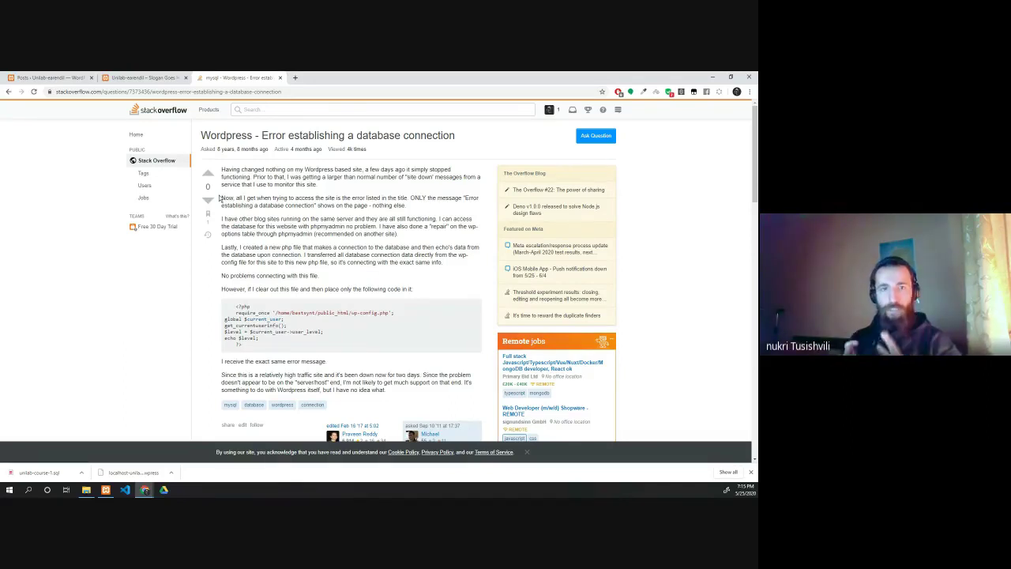
# Step: Close the Stack Overflow question and return to the Posts page of the local WordPress admin
pyautogui.click(279, 78)
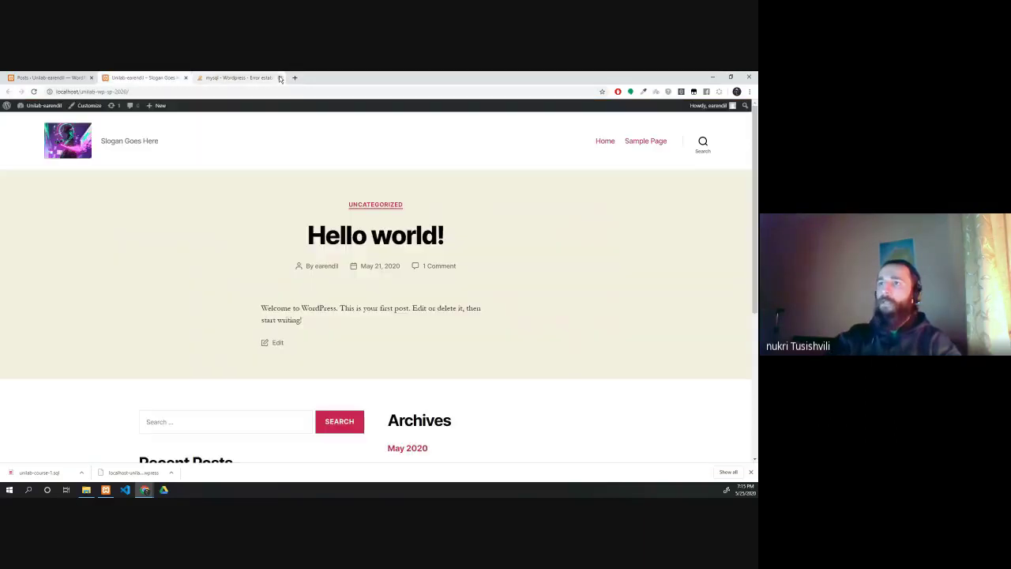
pyautogui.click(59, 78)
pyautogui.moveTo(8, 106)
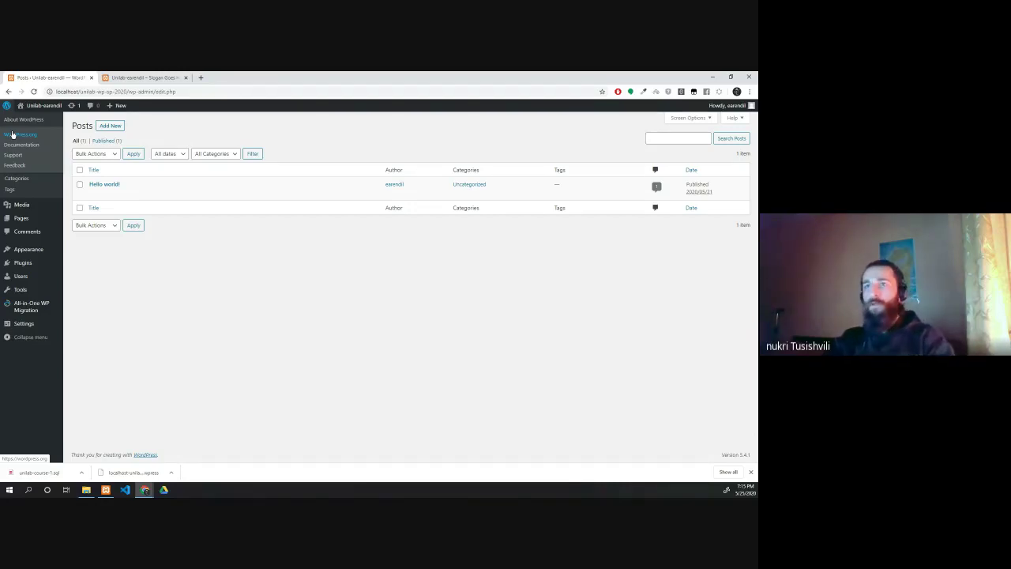
# Step: Open wordpress.org in a new browser tab
pyautogui.click(200, 78)
pyautogui.write('wordpress.org')
pyautogui.press('Return')
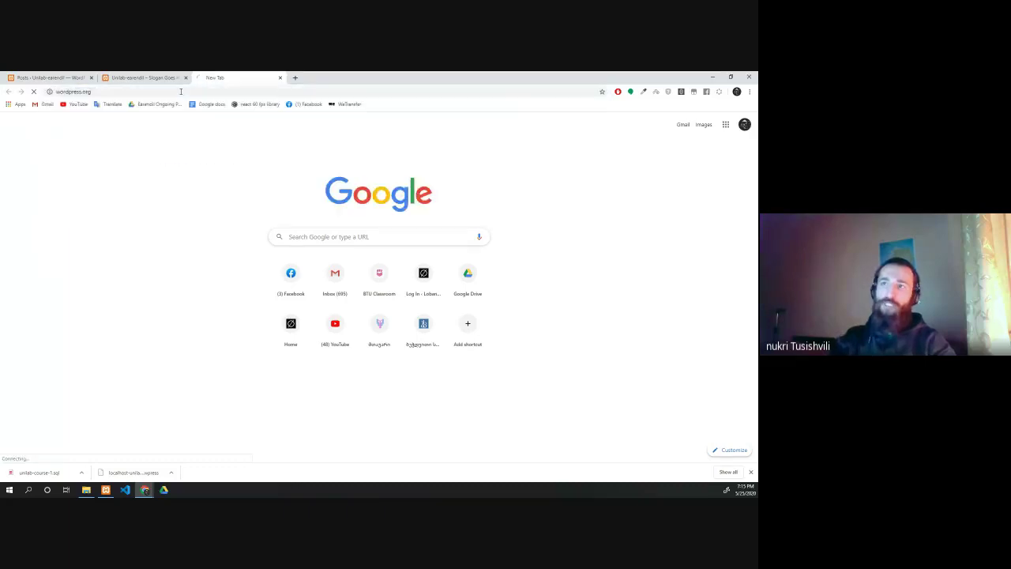
# Step: Load wordpress.com in the same tab and highlight the number 36 in its headline
pyautogui.doubleClick(85, 92)
pyautogui.write('com')
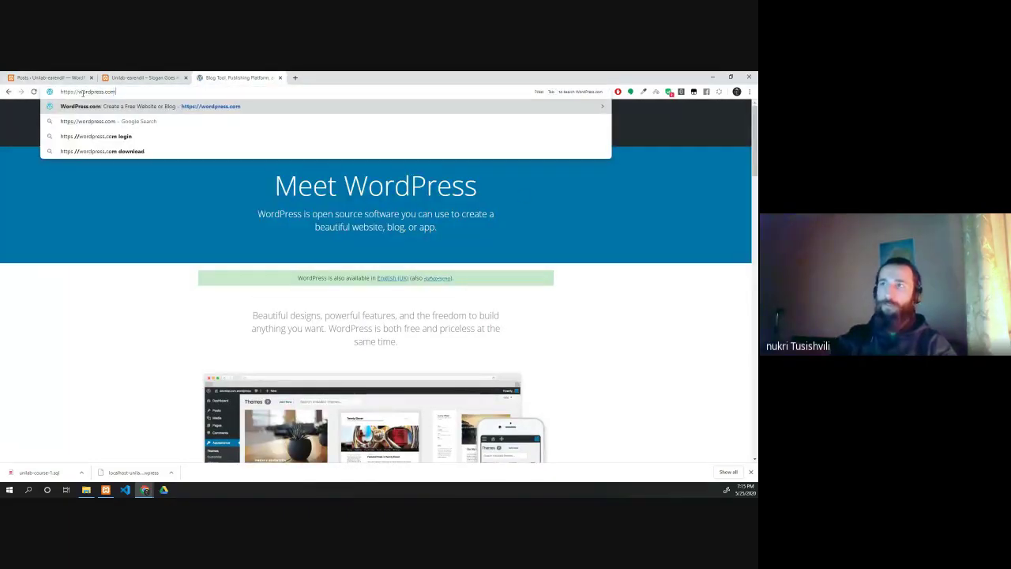
pyautogui.press('Return')
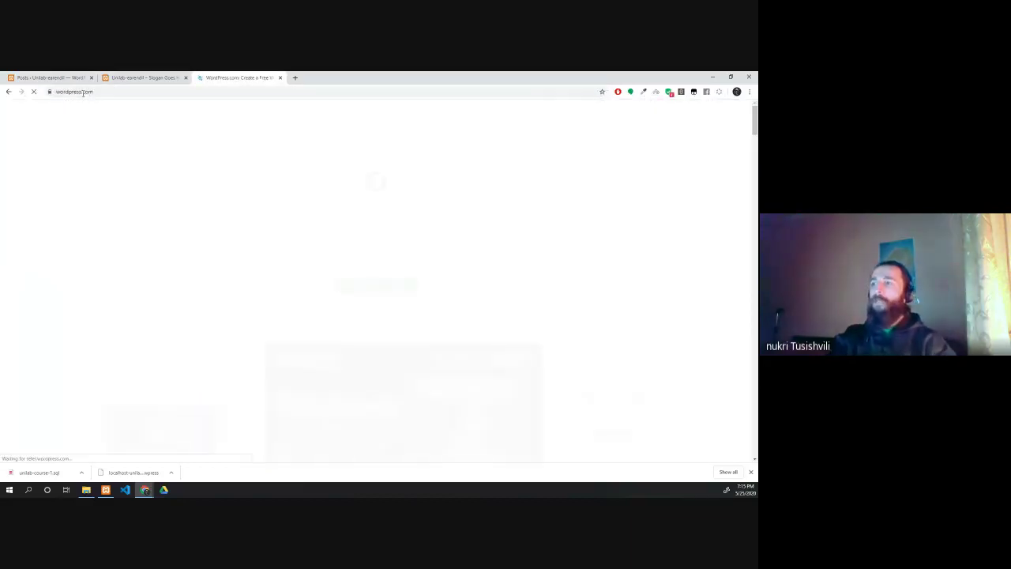
pyautogui.scroll(-1, 273, 190)
pyautogui.scroll(1, 272, 189)
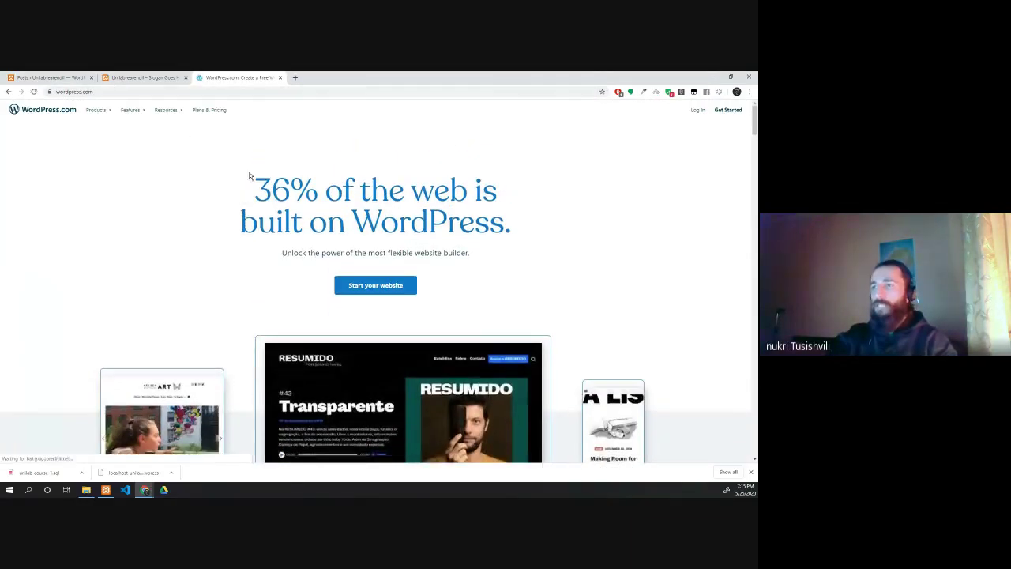
pyautogui.moveTo(255, 189); pyautogui.dragTo(293, 190)
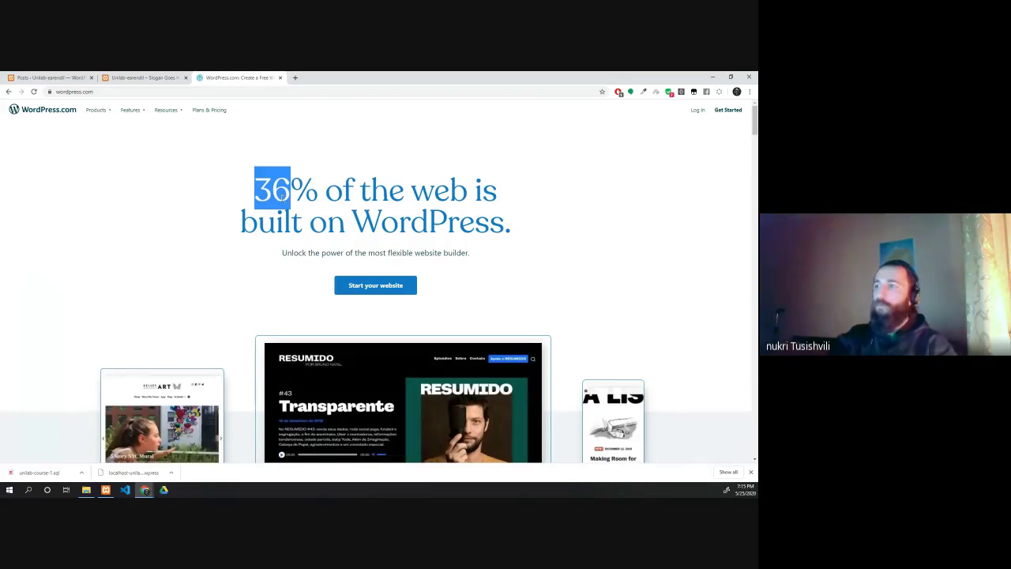
# Step: Look over the wordpress.com home page alongside the local WordPress admin's Posts page and Appearance options
pyautogui.scroll(-1, 267, 198)
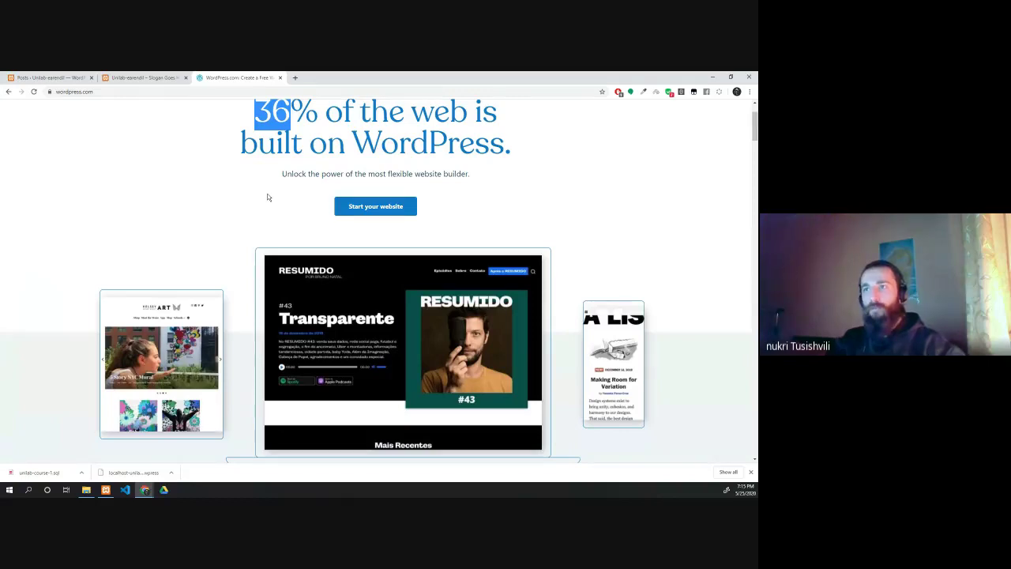
pyautogui.click(142, 77)
pyautogui.click(47, 77)
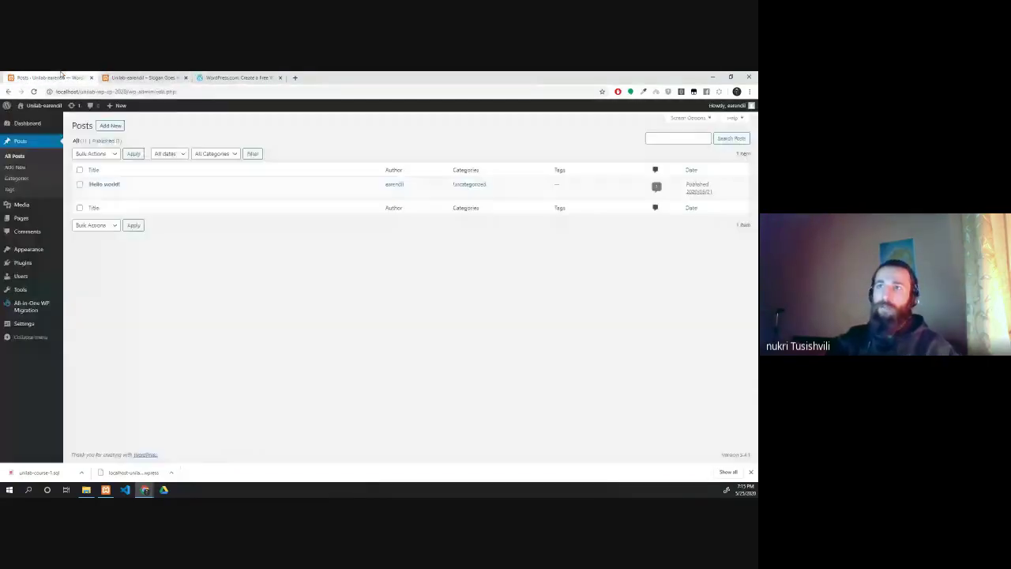
pyautogui.click(239, 78)
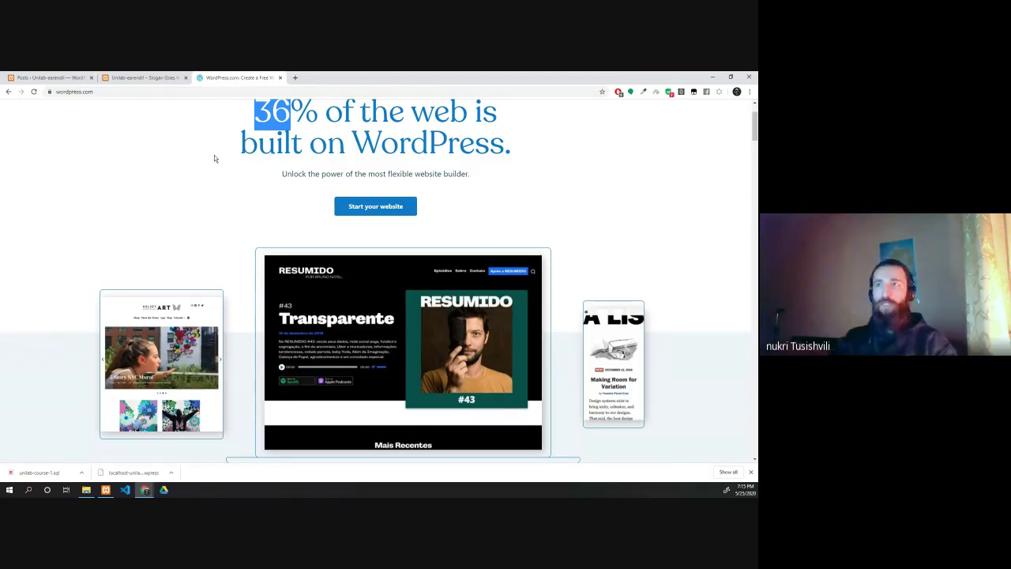
pyautogui.click(47, 78)
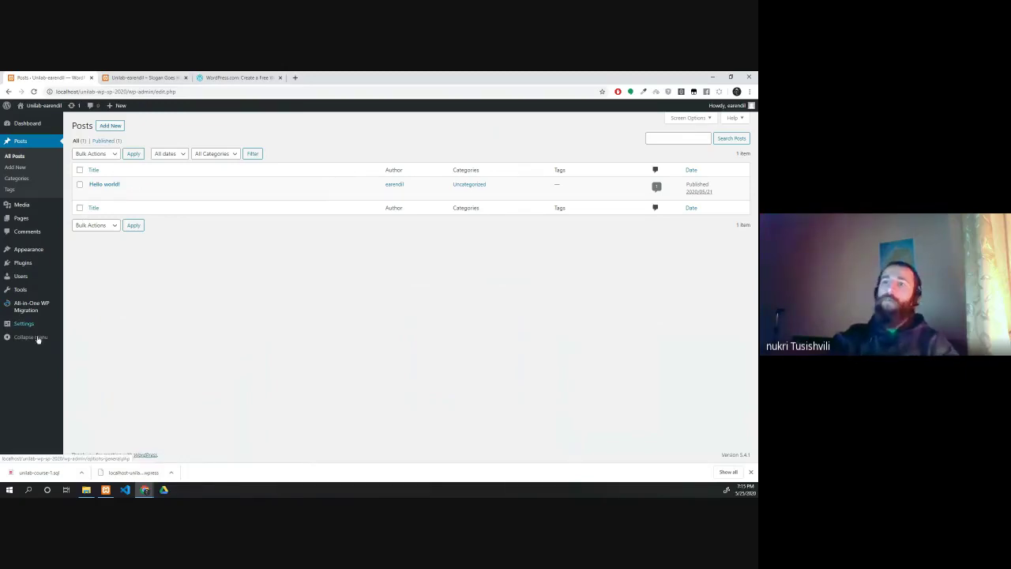
pyautogui.moveTo(29, 253)
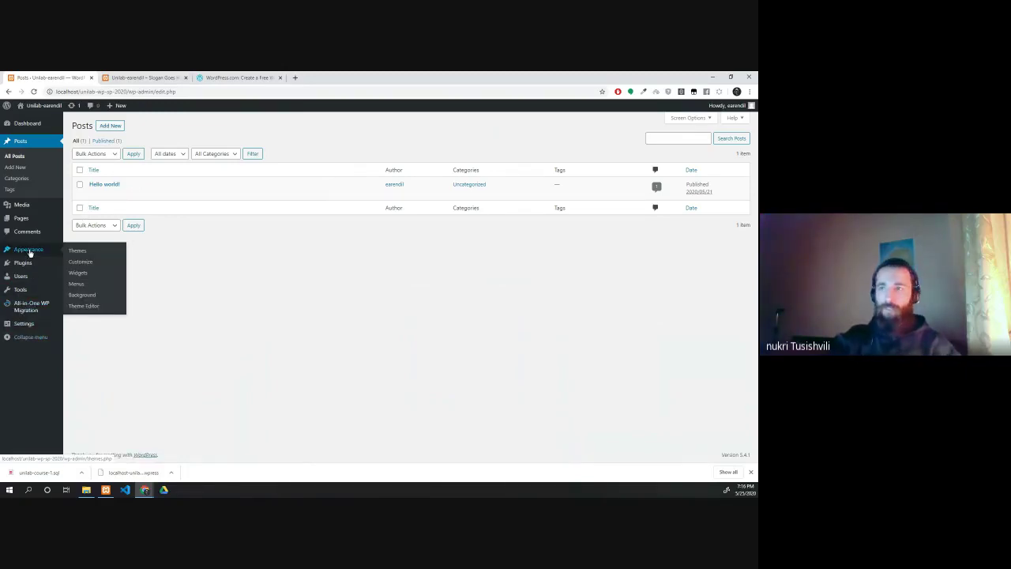
# Step: Insert a first name as a subdomain before wordpress.com in the wordpress.com page's address, without loading it
pyautogui.click(225, 78)
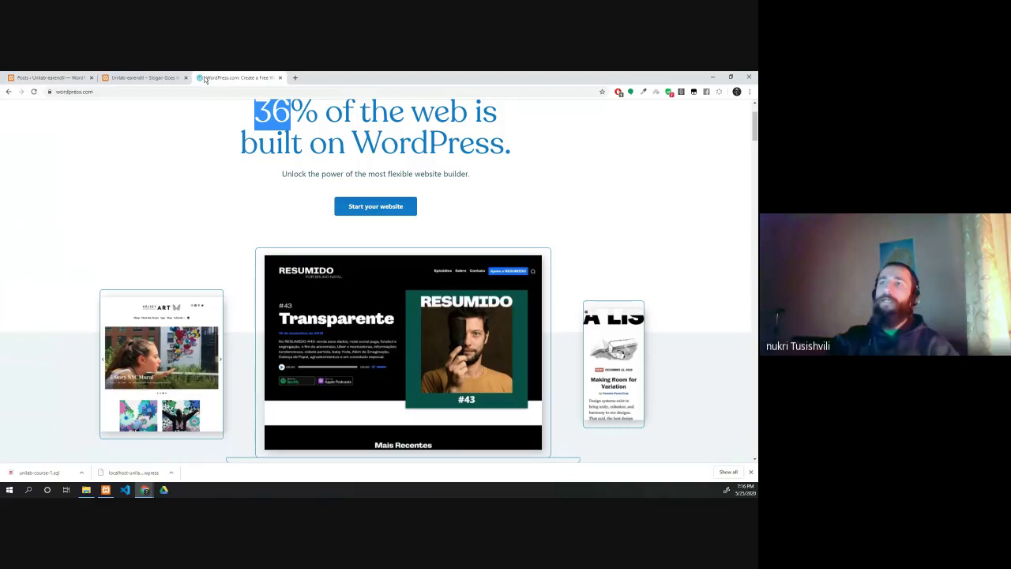
pyautogui.click(57, 92)
pyautogui.click(60, 91)
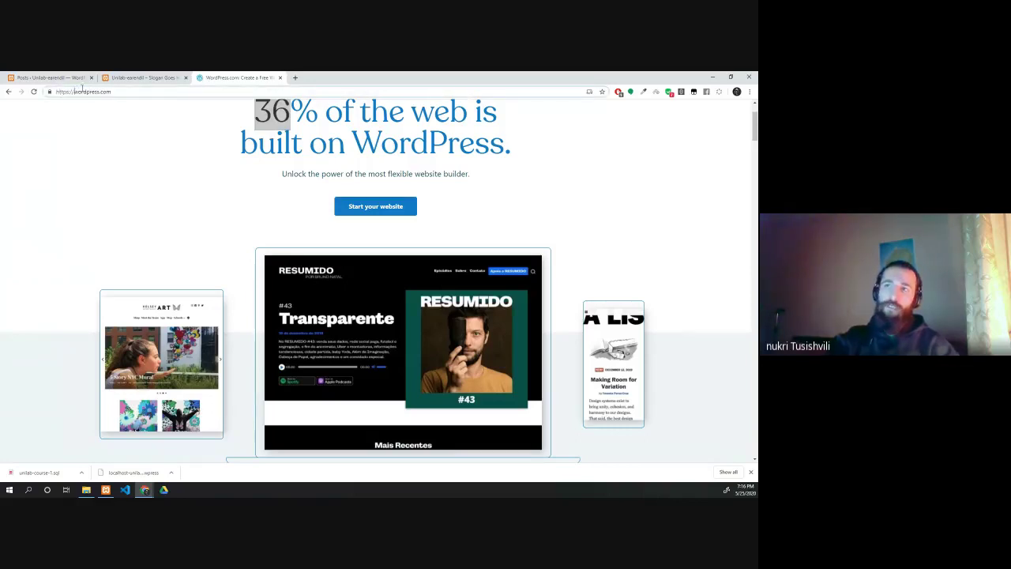
pyautogui.write('nukri.')
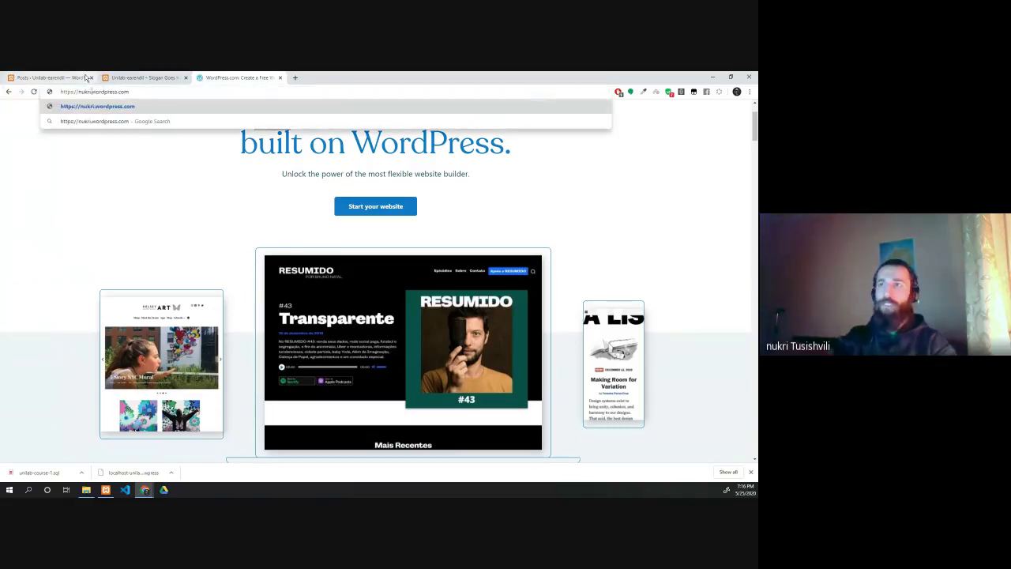
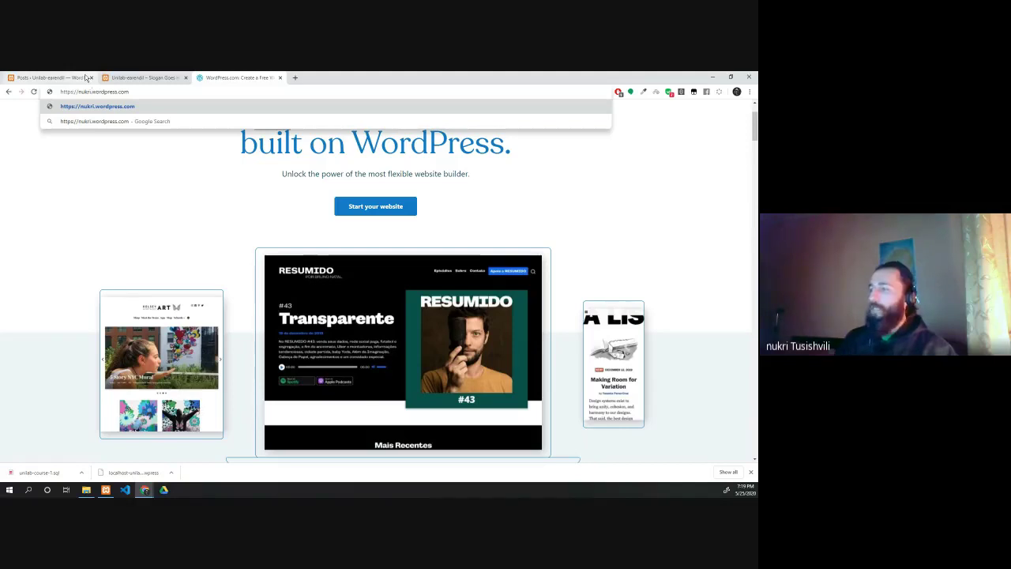
# Step: Visit the local site from its admin and return to the Posts page to look over the admin bar shortcuts
pyautogui.click(151, 77)
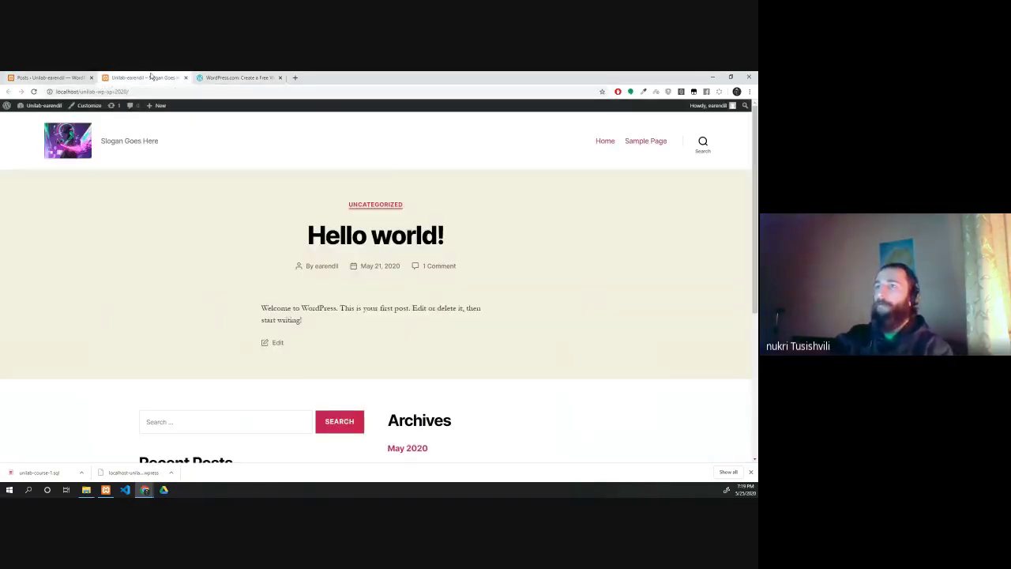
pyautogui.click(47, 77)
pyautogui.moveTo(30, 109)
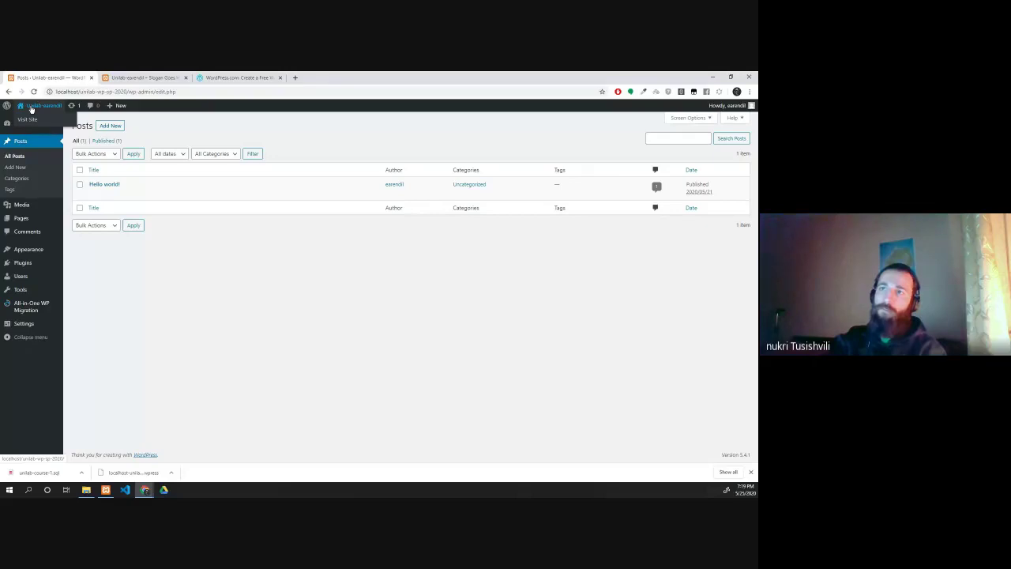
pyautogui.click(28, 117)
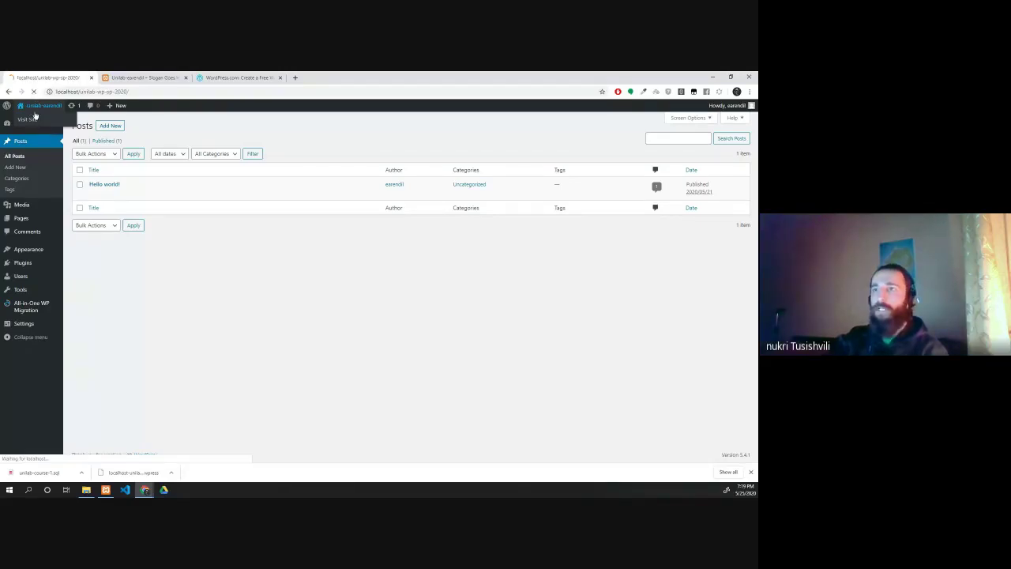
pyautogui.click(6, 92)
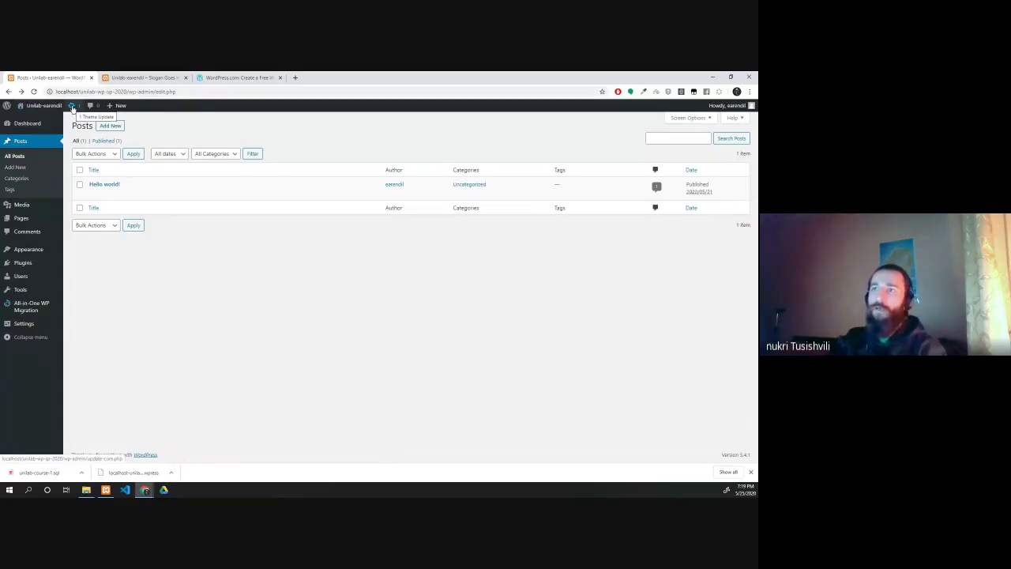
pyautogui.moveTo(55, 123)
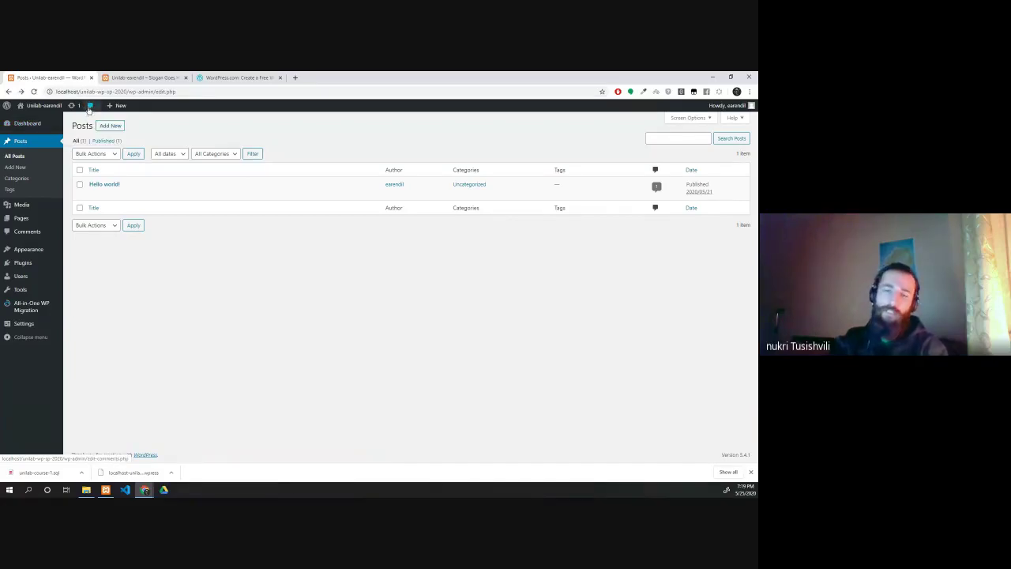
pyautogui.moveTo(116, 106)
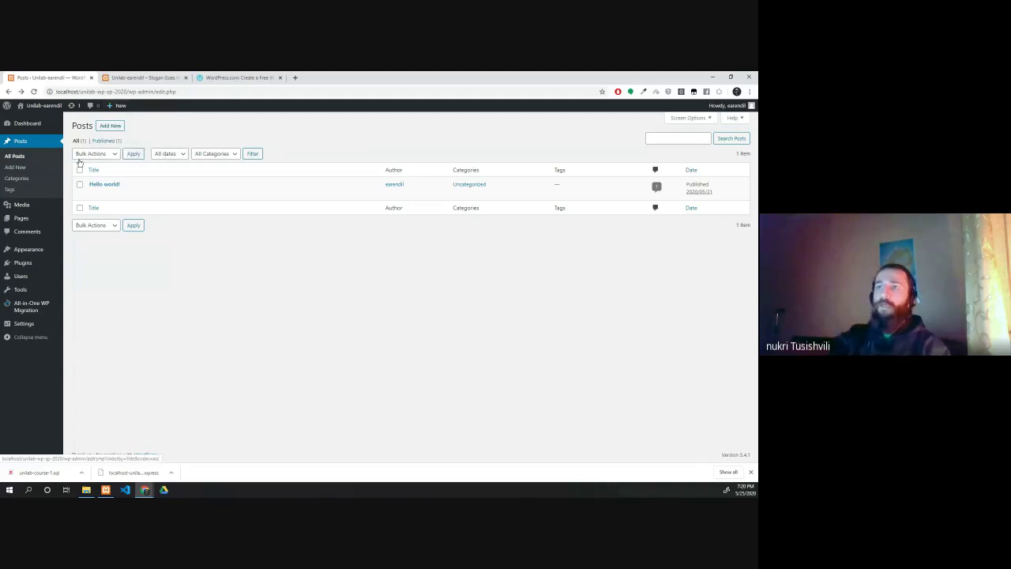
# Step: On the Dashboard, move Quick Draft to the fourth column, WordPress Events and News to the third, and Site Health Status to the second
pyautogui.click(22, 124)
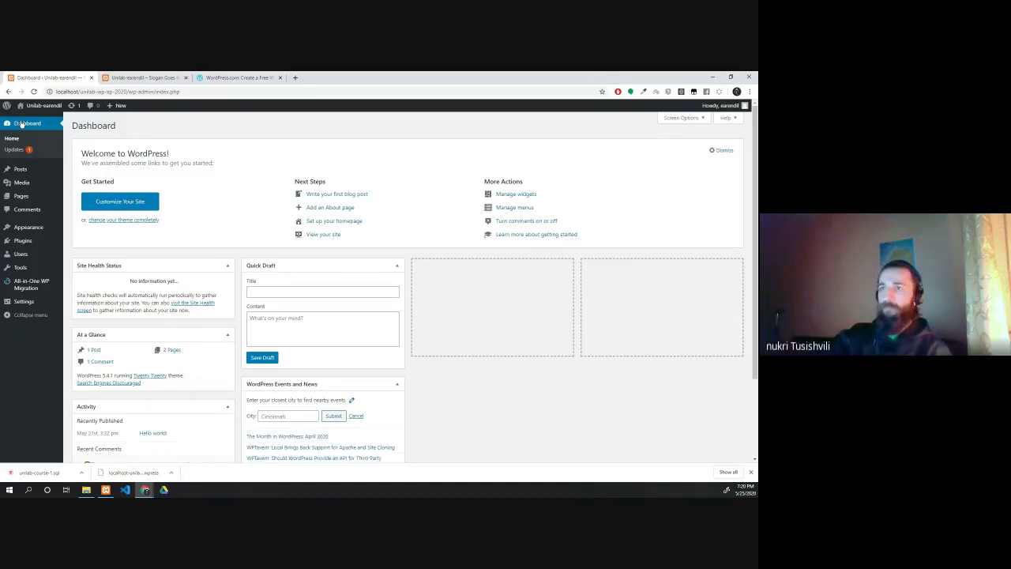
pyautogui.scroll(-1, 185, 277)
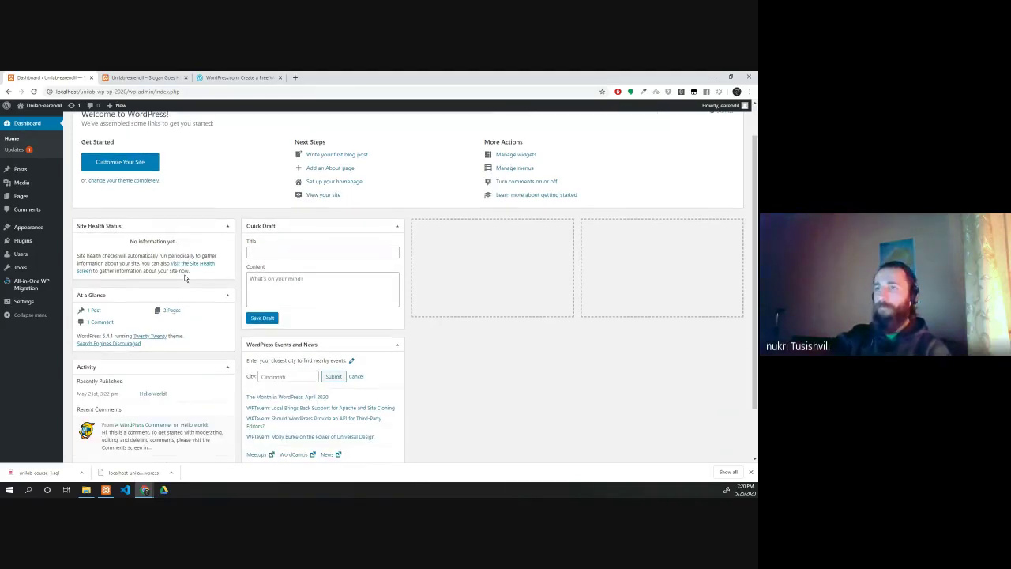
pyautogui.scroll(1, 185, 277)
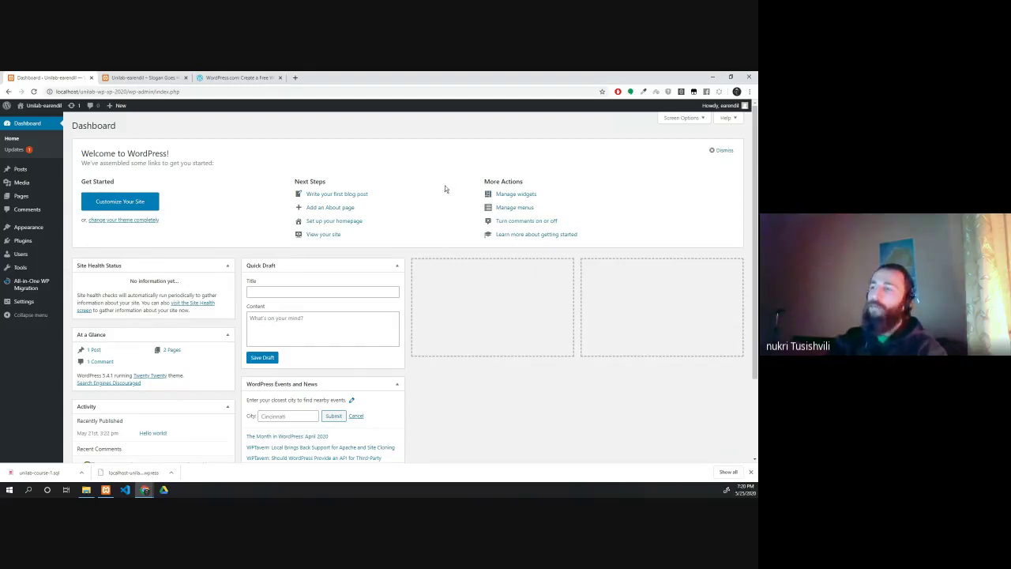
pyautogui.moveTo(321, 269); pyautogui.dragTo(703, 265)
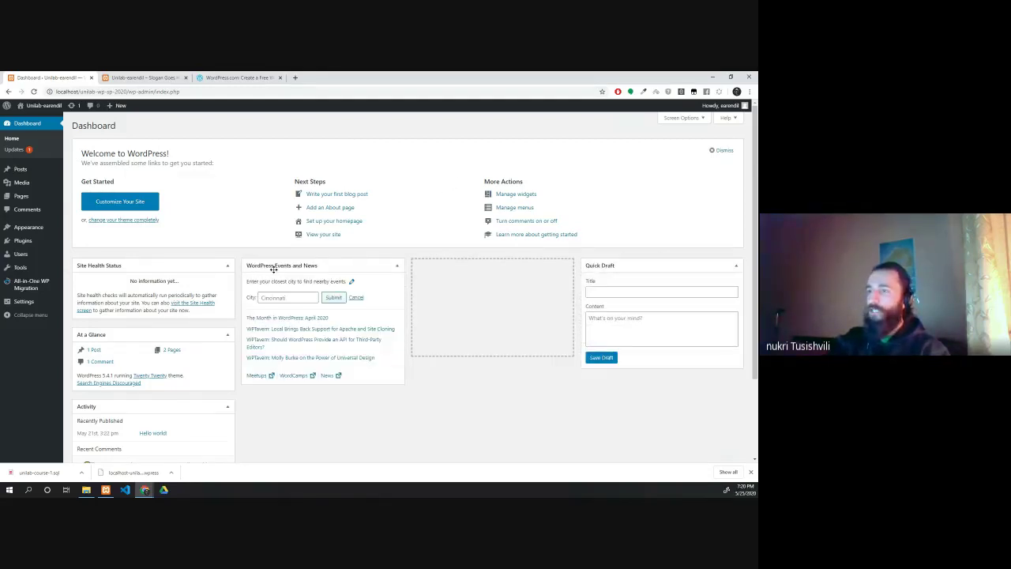
pyautogui.moveTo(274, 269); pyautogui.dragTo(474, 273)
pyautogui.moveTo(119, 268)
pyautogui.mouseDown()
pyautogui.moveTo(343, 282)
pyautogui.moveTo(331, 273)
pyautogui.mouseUp()
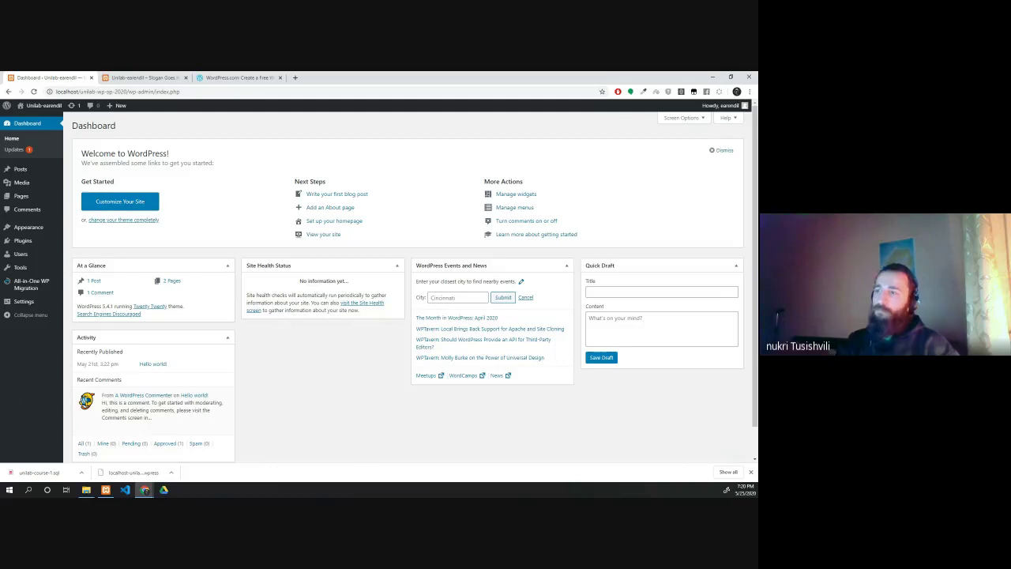
# Step: Close the browser's downloads bar and dismiss the Dashboard's Welcome panel
pyautogui.scroll(-1, 168, 366)
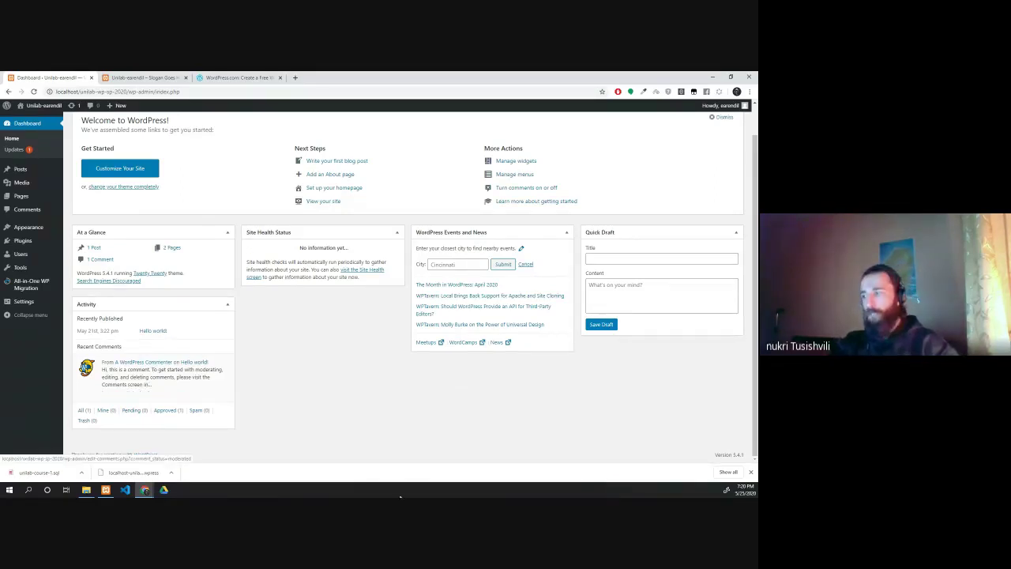
pyautogui.click(751, 473)
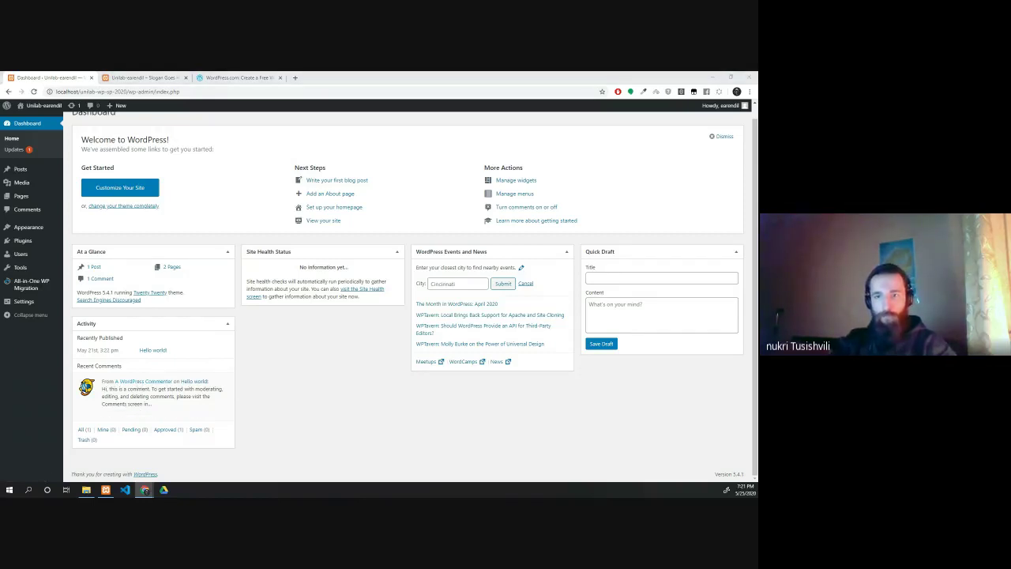
pyautogui.click(303, 342)
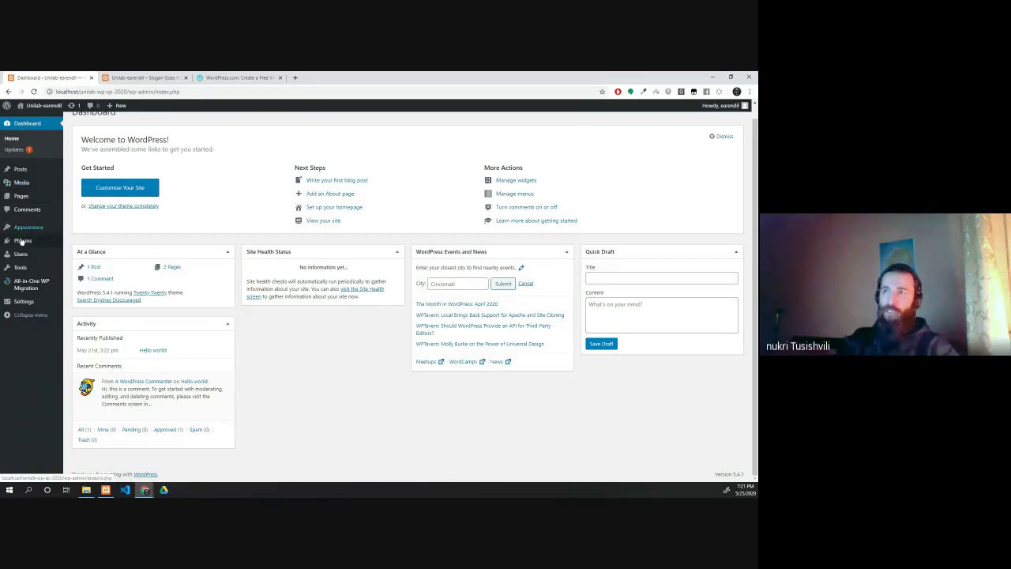
pyautogui.click(713, 138)
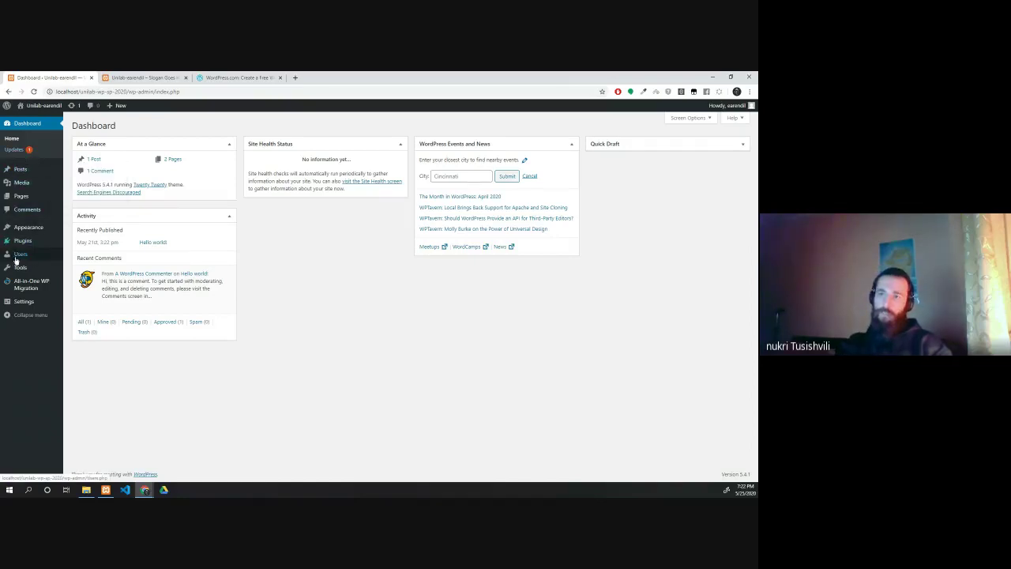
# Step: View the list of installed plugins and return to the Dashboard home
pyautogui.moveTo(24, 241)
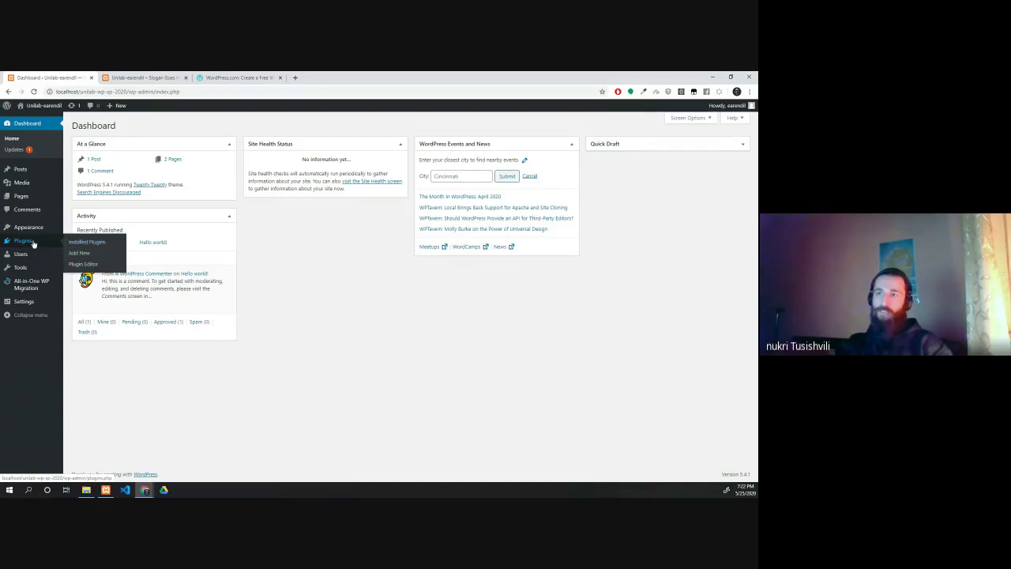
pyautogui.click(30, 243)
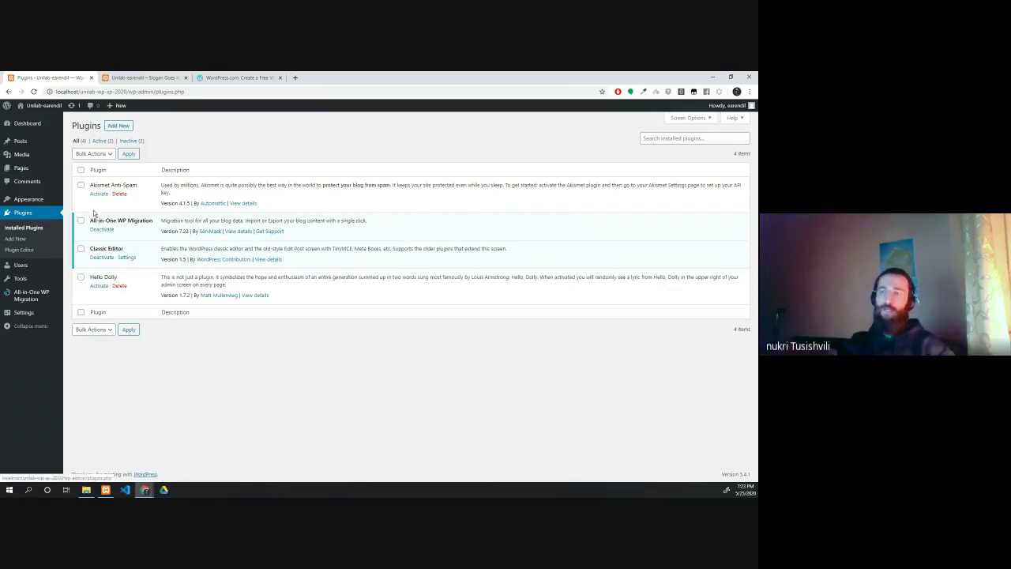
pyautogui.moveTo(29, 125)
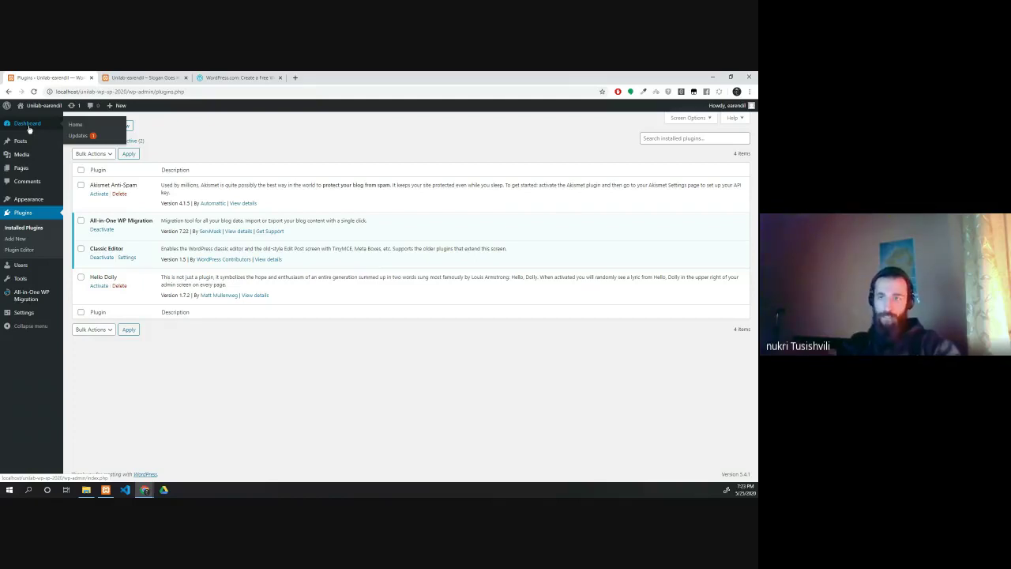
pyautogui.click(23, 125)
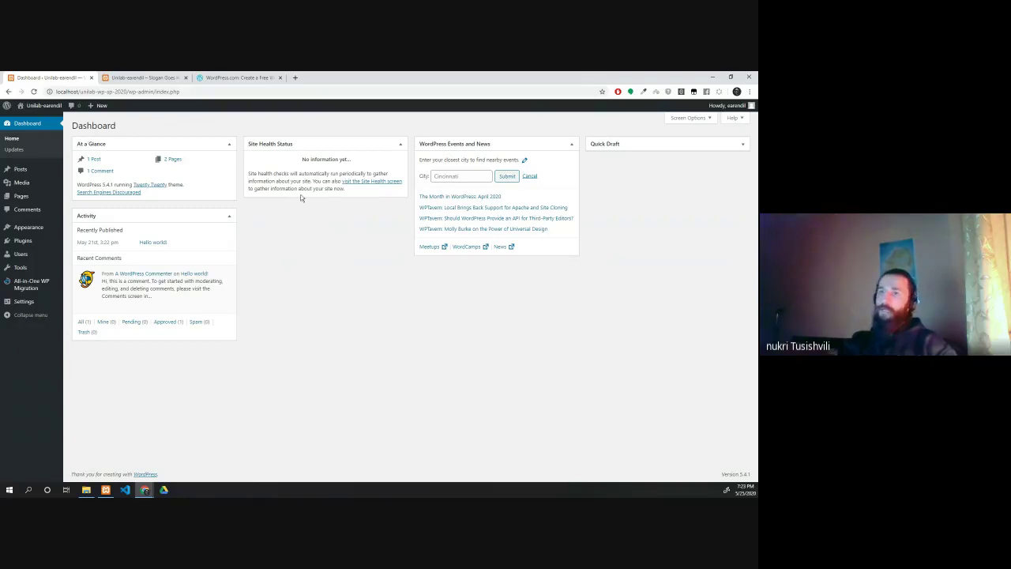
# Step: Restore the Welcome panel with Screen Options, switching the WordPress Events and News box off and back on
pyautogui.click(689, 117)
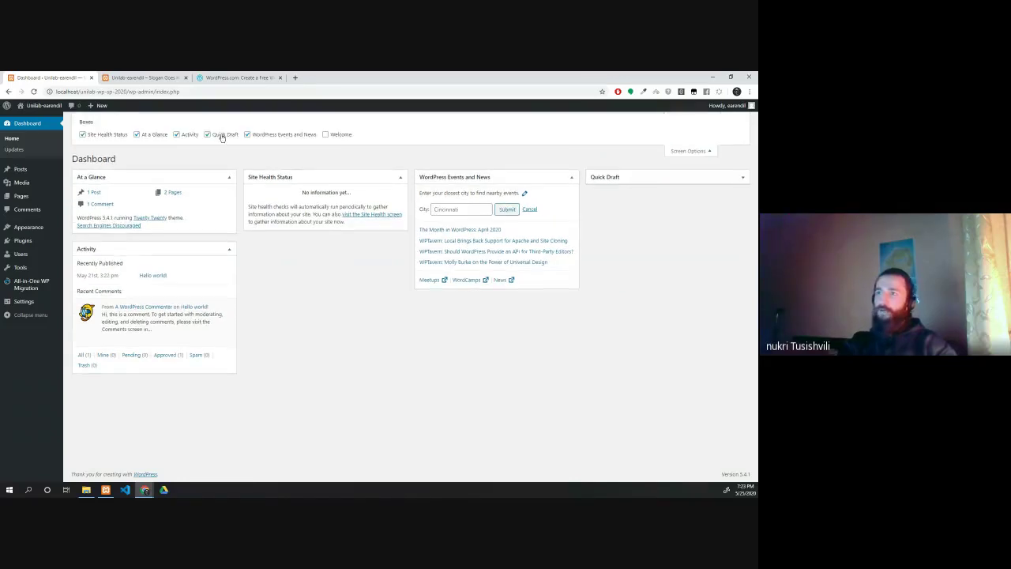
pyautogui.click(315, 135)
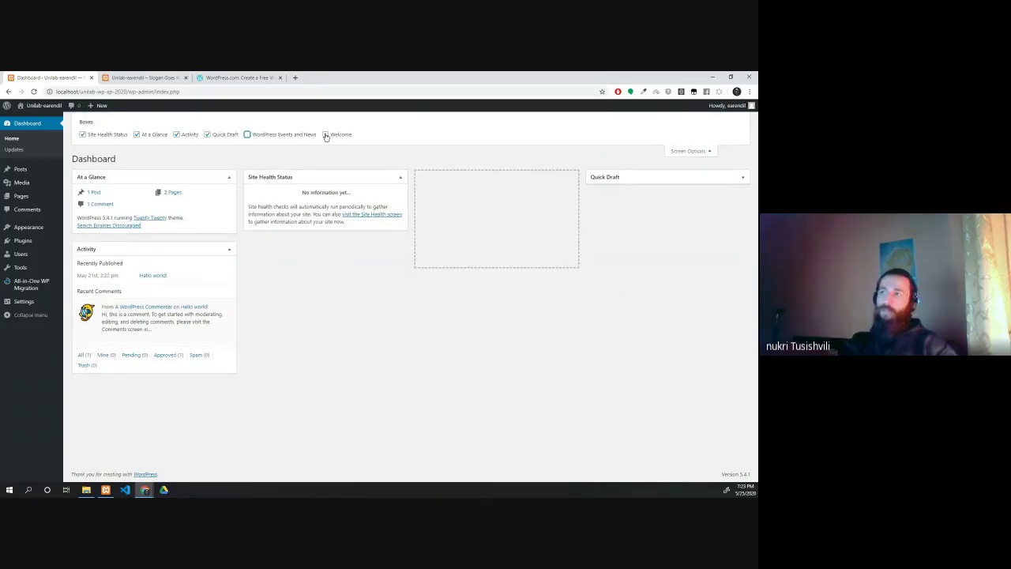
pyautogui.click(327, 135)
pyautogui.click(253, 136)
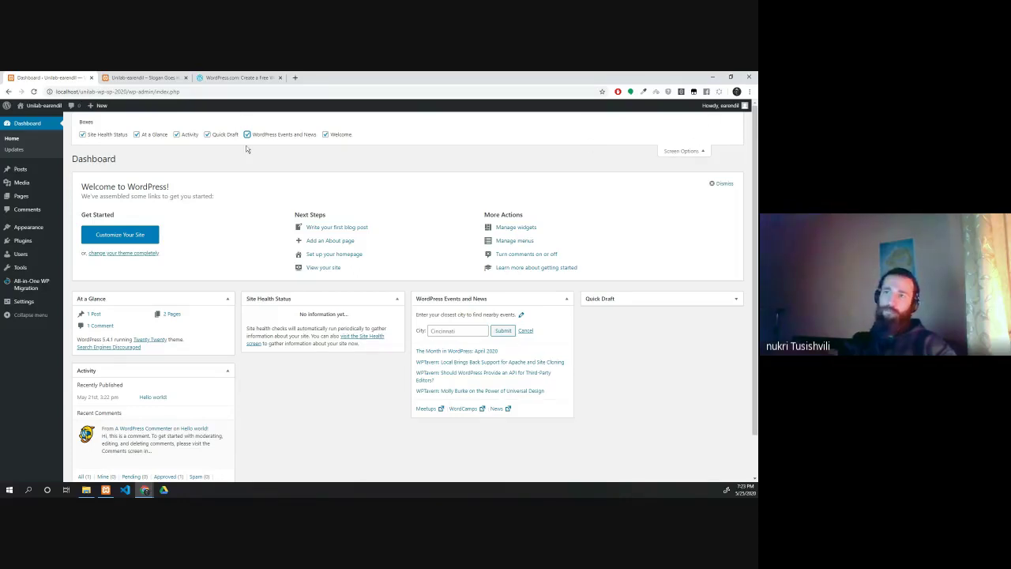
pyautogui.scroll(-1, 91, 290)
pyautogui.scroll(1, 75, 253)
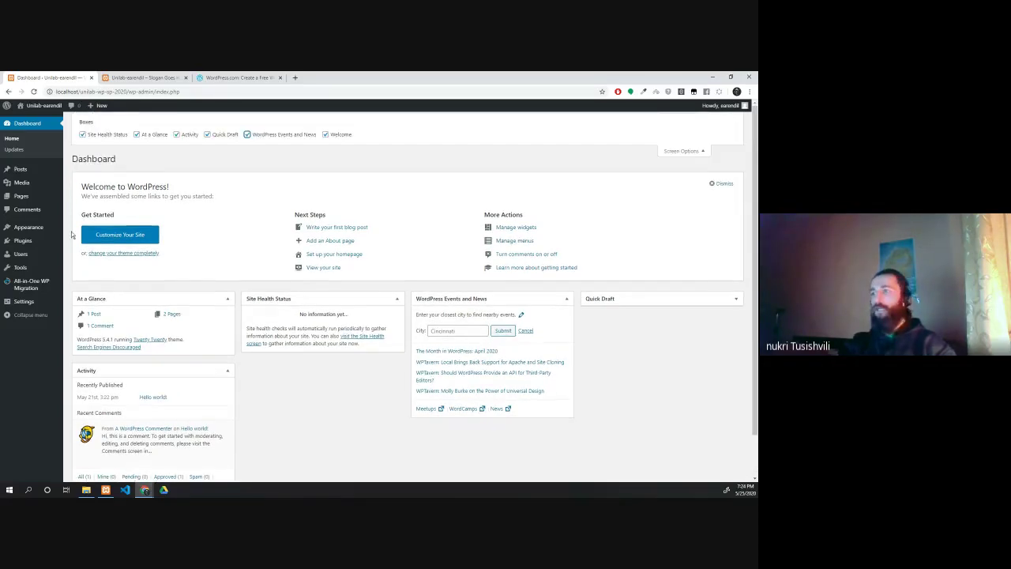
# Step: Hide the Activity box with Screen Options, toggling At a Glance, Quick Draft and WordPress Events and News off and on, and close the options
pyautogui.click(143, 134)
pyautogui.click(178, 134)
pyautogui.click(210, 135)
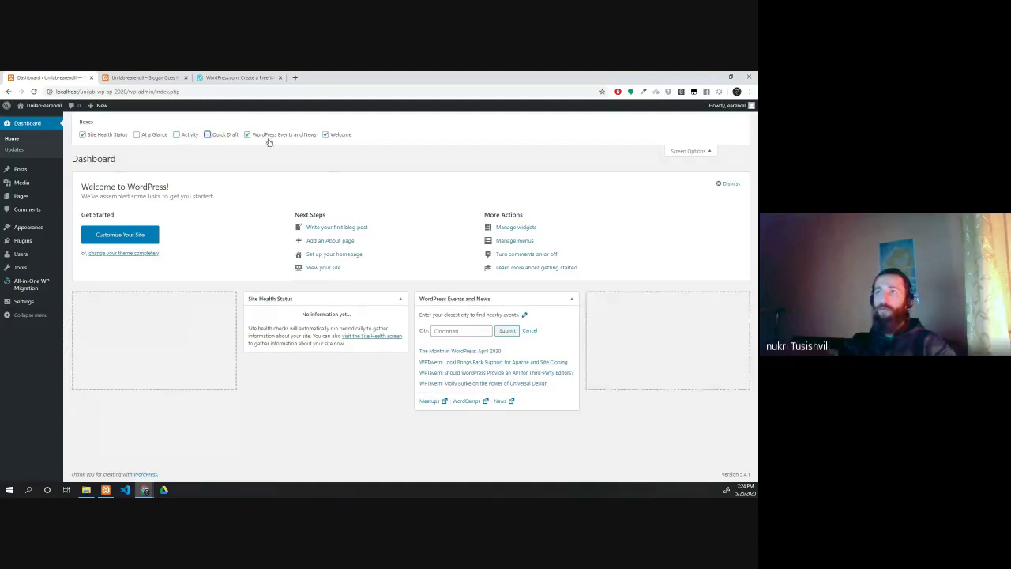
pyautogui.click(255, 135)
pyautogui.click(247, 135)
pyautogui.click(210, 135)
pyautogui.click(166, 135)
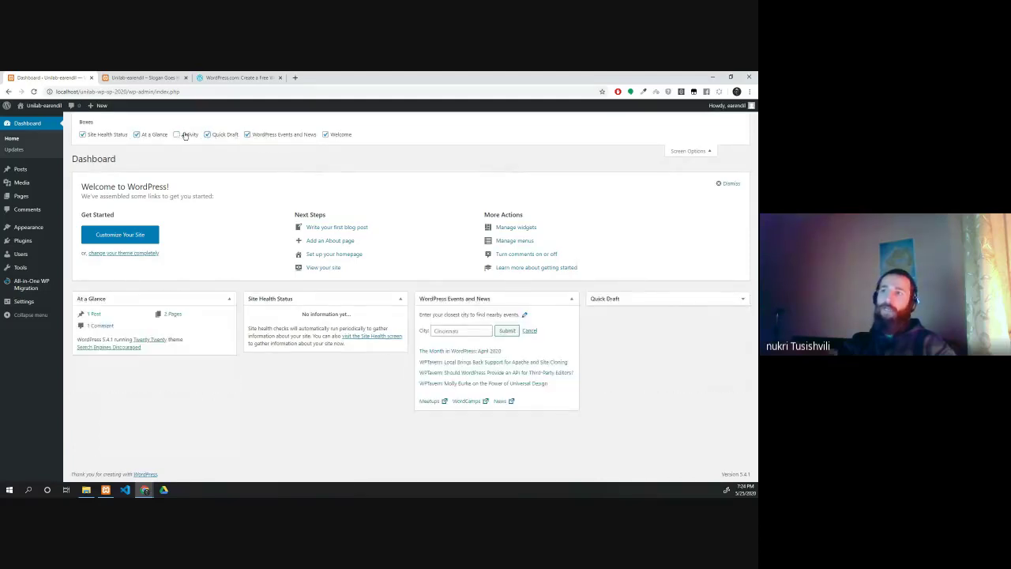
pyautogui.click(688, 151)
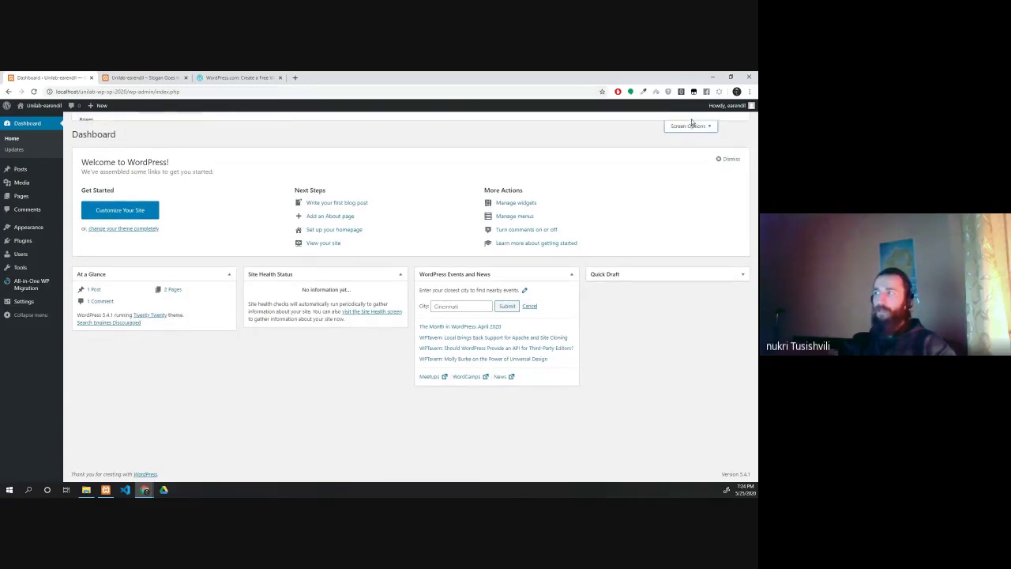
# Step: Show the Activity box on the Dashboard again with Screen Options and close the options
pyautogui.click(690, 125)
pyautogui.click(188, 135)
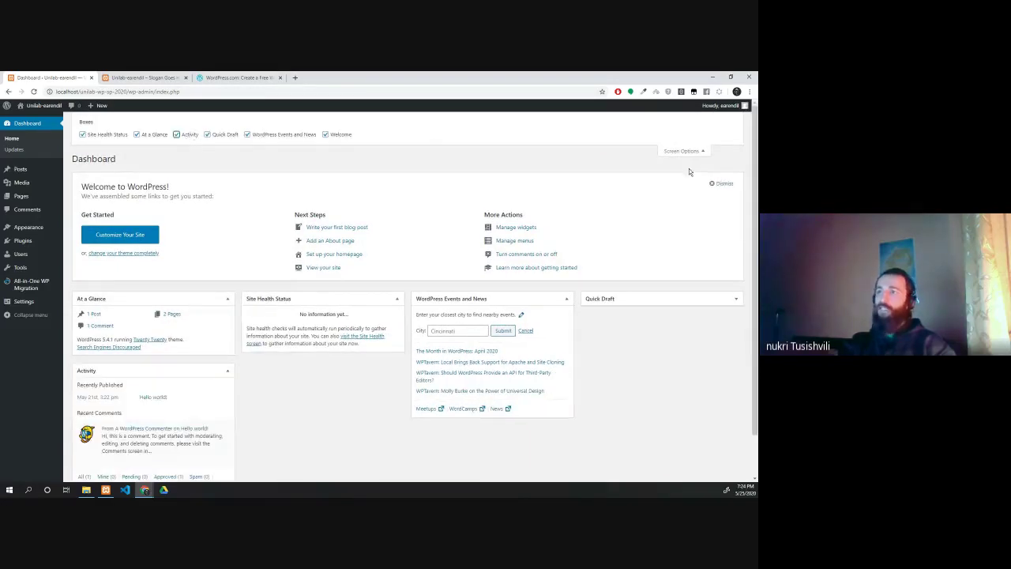
pyautogui.click(673, 151)
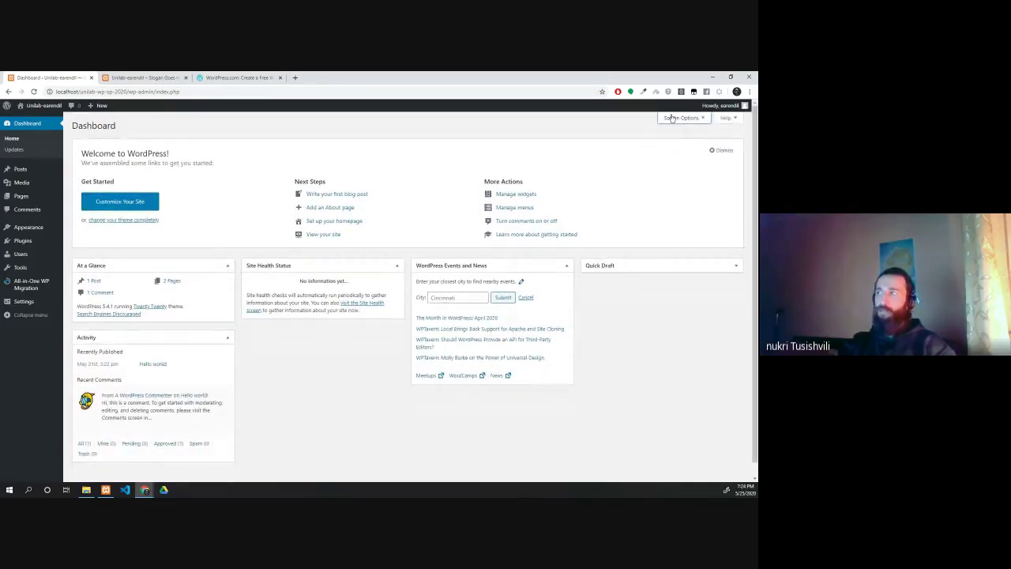
pyautogui.click(673, 117)
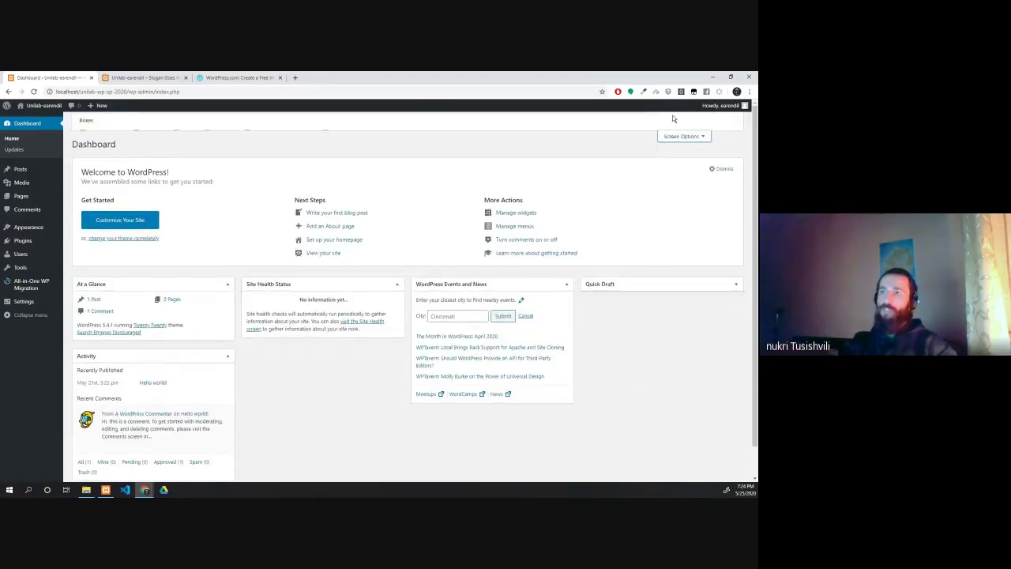
pyautogui.click(678, 153)
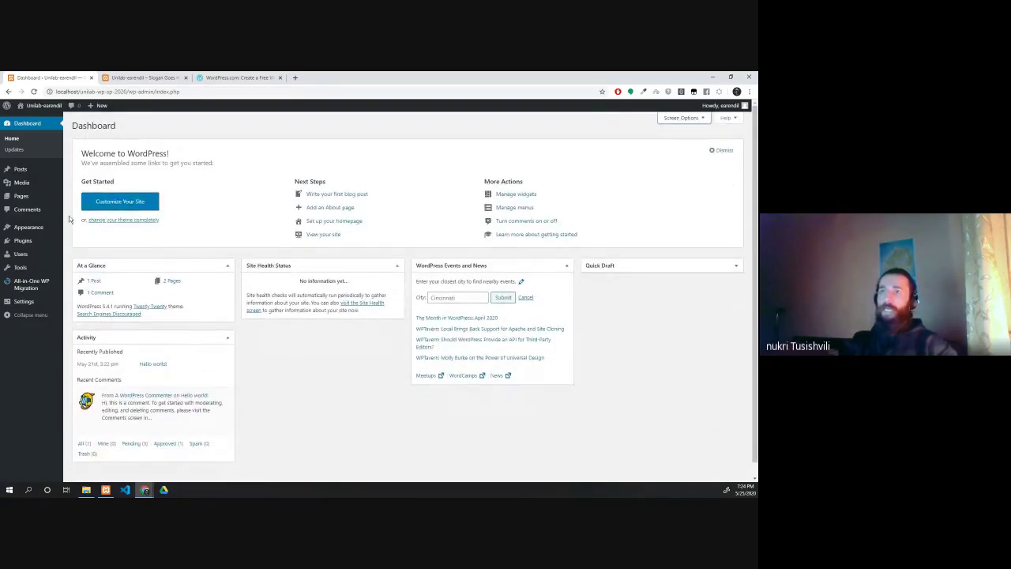
# Step: Open the WordPress Updates page, highlight the re-install version number and check again for updates
pyautogui.click(17, 150)
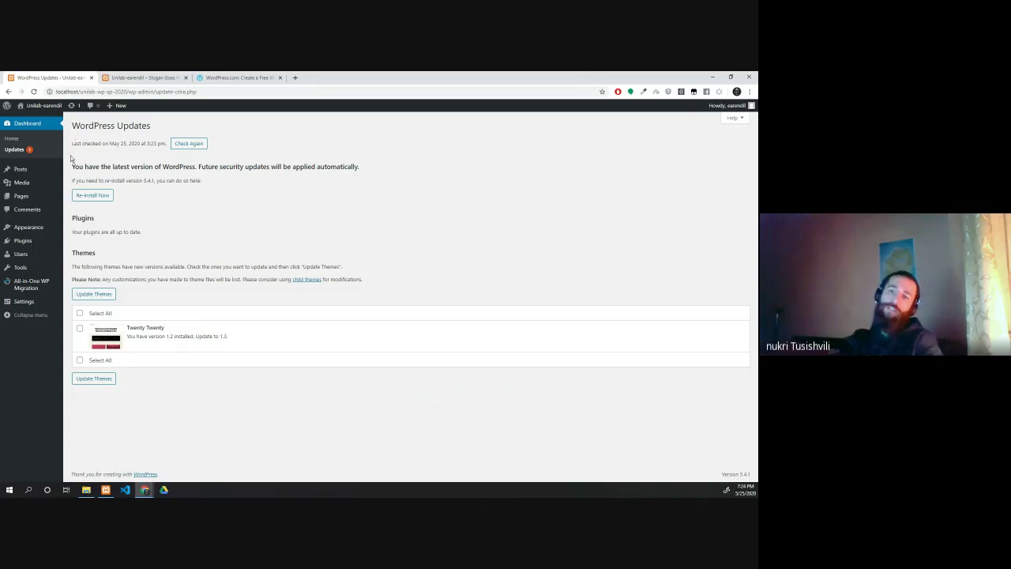
pyautogui.doubleClick(150, 180)
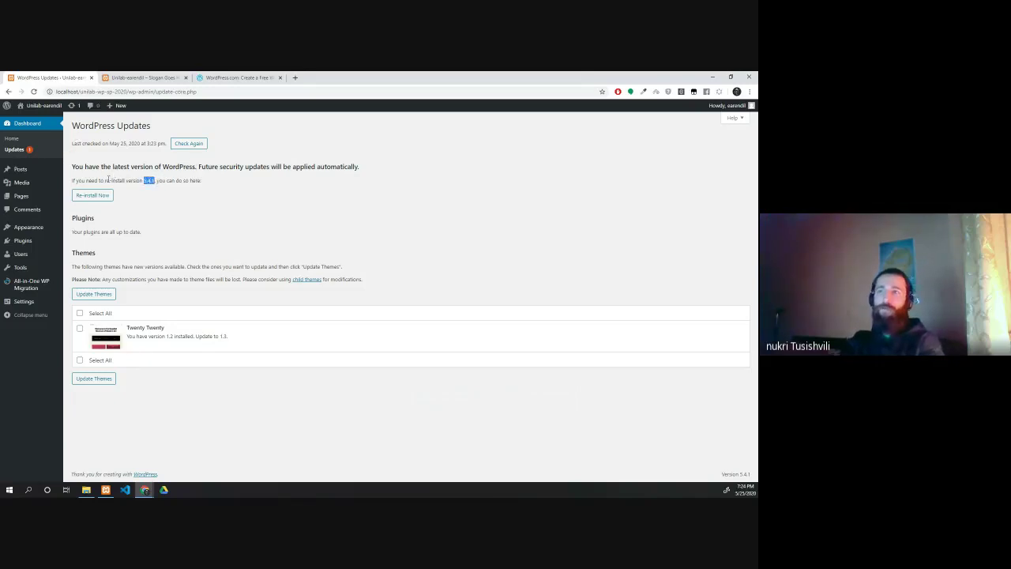
pyautogui.click(179, 147)
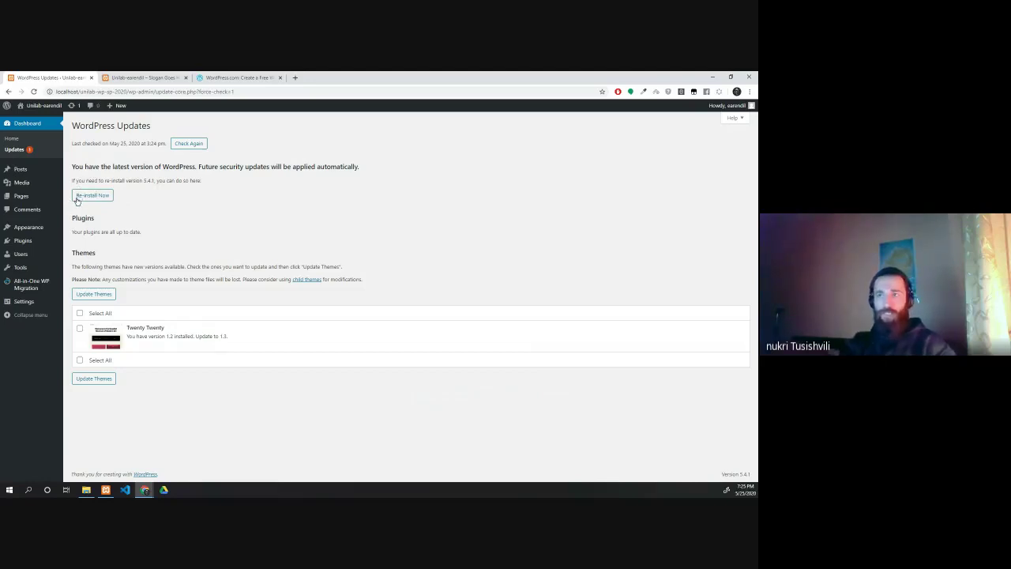
# Step: Look at the unilab-wp-sp-2020 folder in File Explorer, return to the browser and review the plugins' update status
pyautogui.click(86, 490)
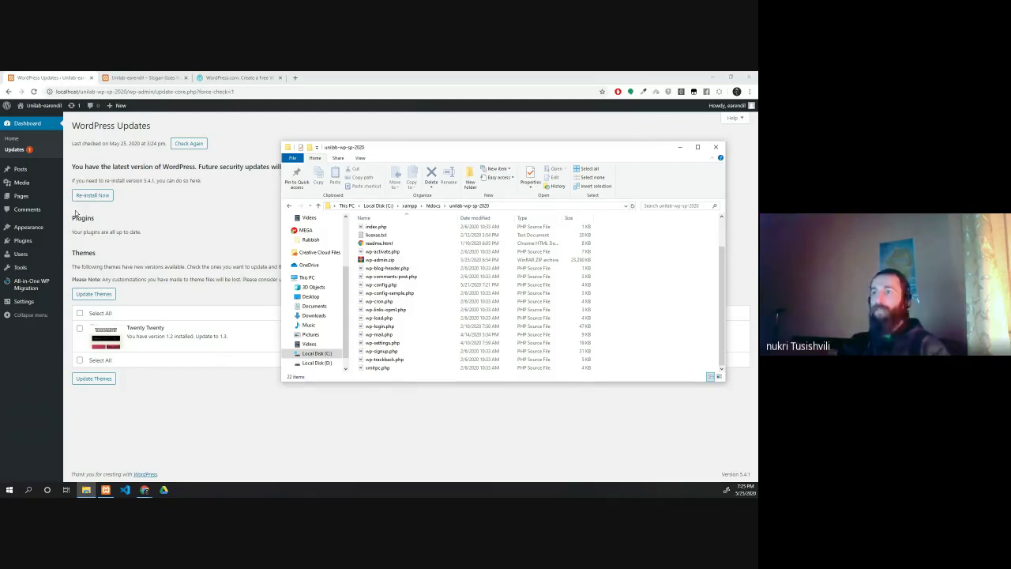
pyautogui.click(76, 214)
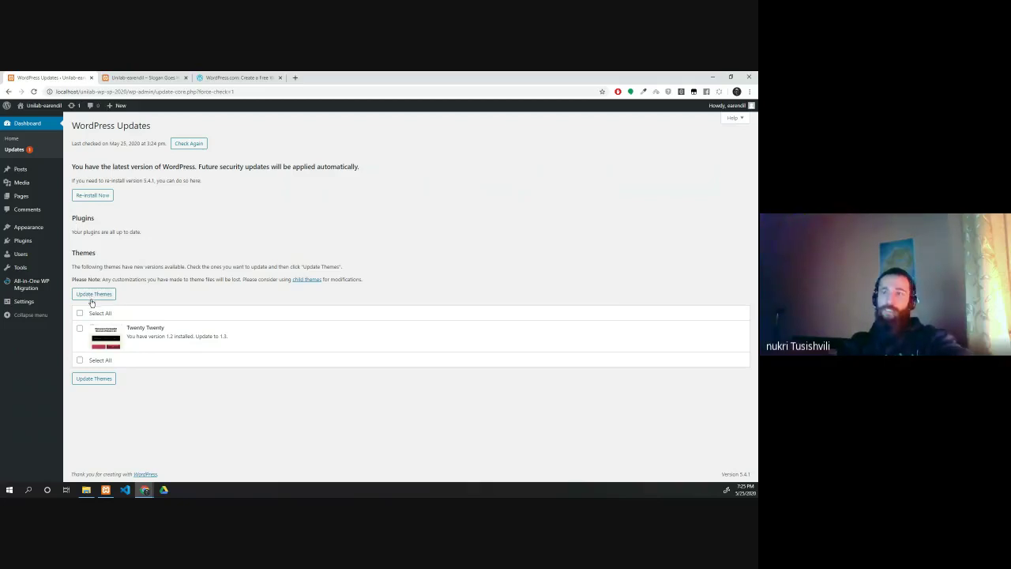
pyautogui.moveTo(24, 231)
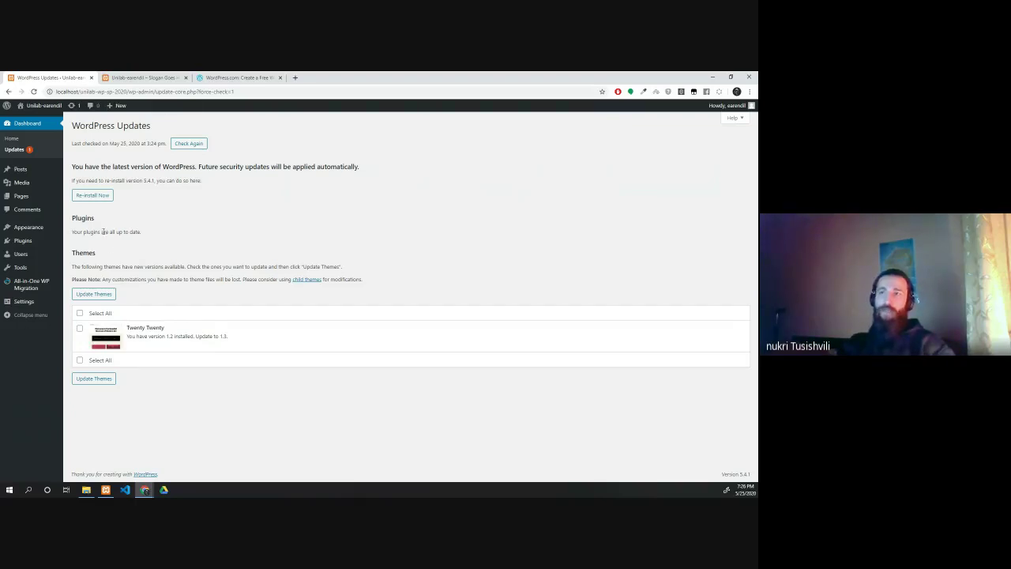
pyautogui.moveTo(72, 231); pyautogui.dragTo(156, 234)
pyautogui.click(157, 234)
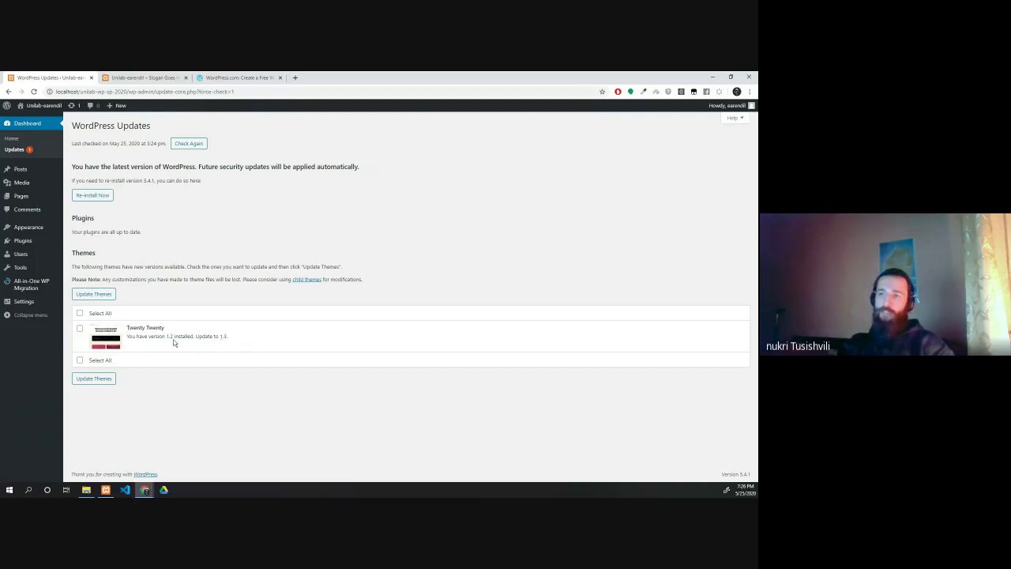
# Step: Select all outdated themes, update Twenty Twenty and return to the Themes page
pyautogui.click(80, 313)
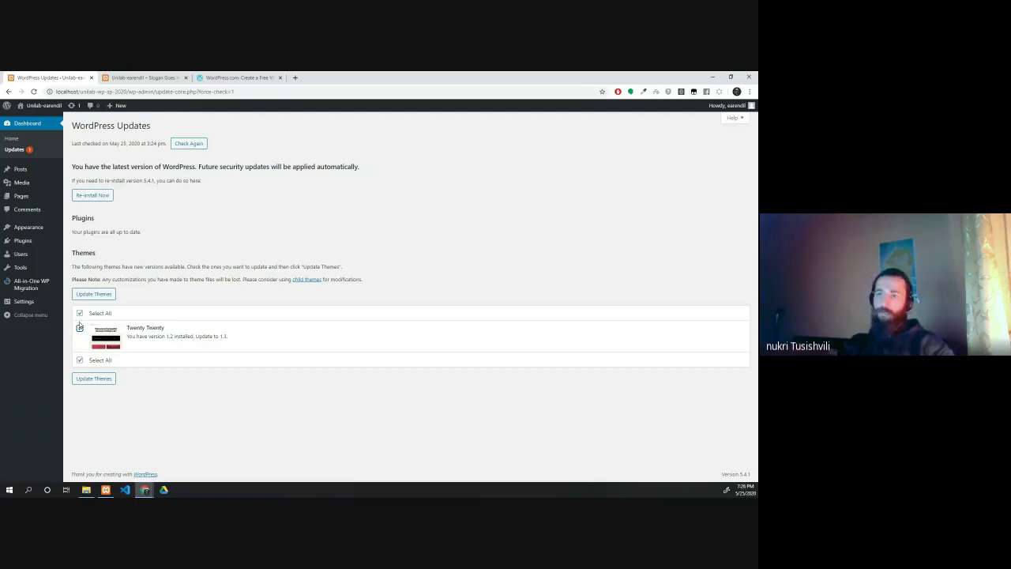
pyautogui.click(84, 293)
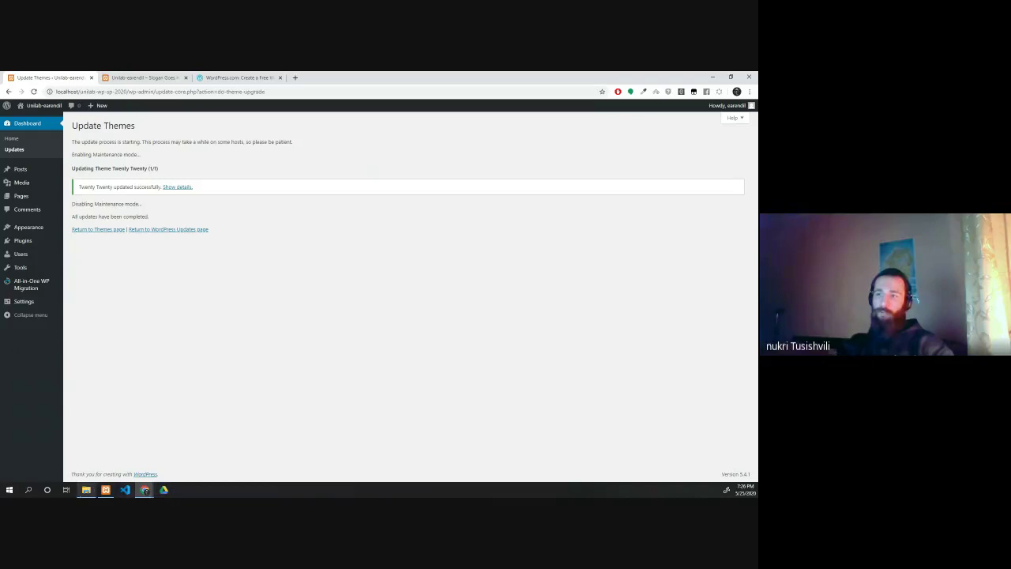
pyautogui.click(86, 489)
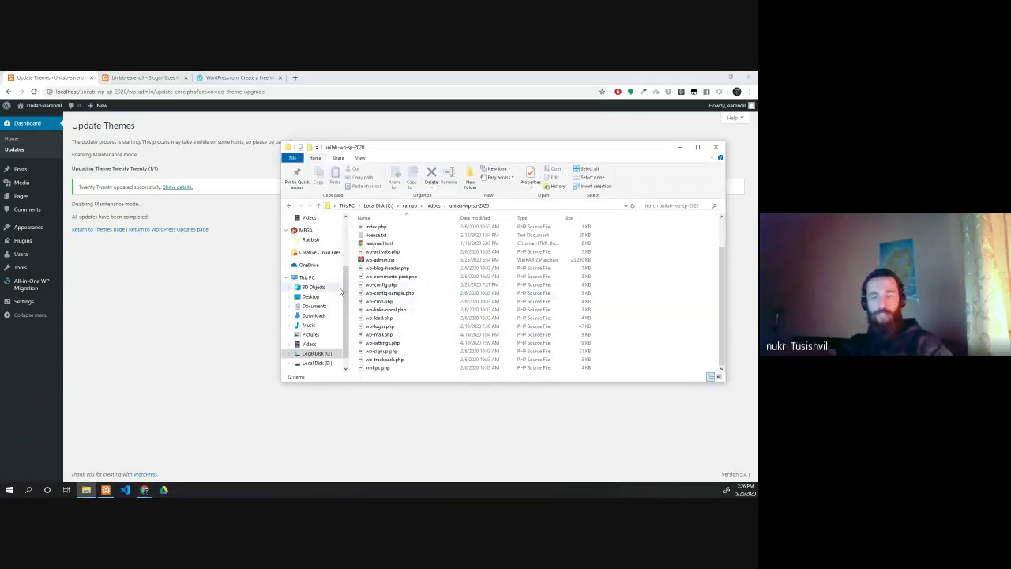
pyautogui.click(194, 216)
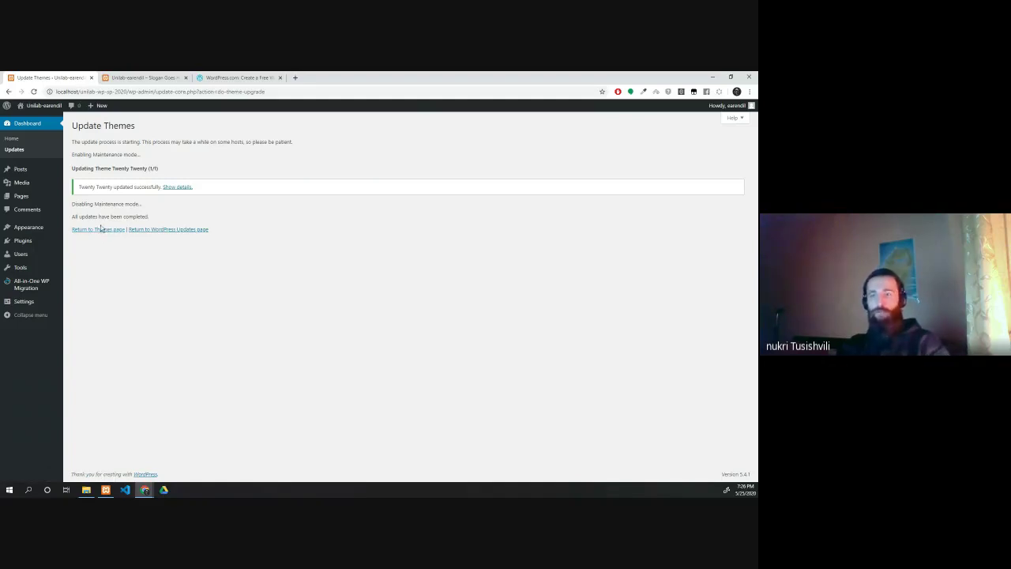
pyautogui.click(101, 230)
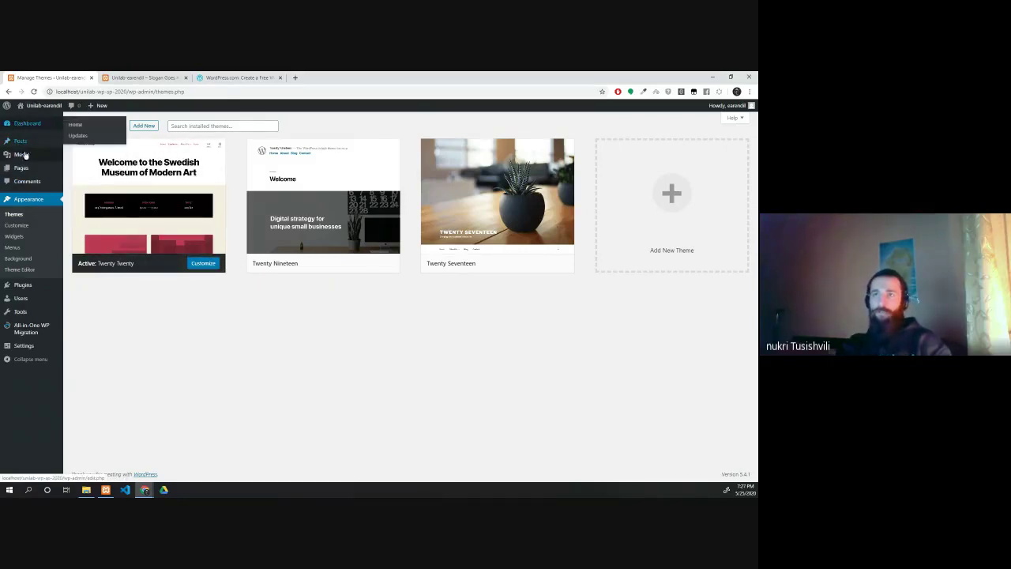
# Step: Go through the Dashboard to the Posts list and add a new post titled "My First Post"
pyautogui.click(23, 124)
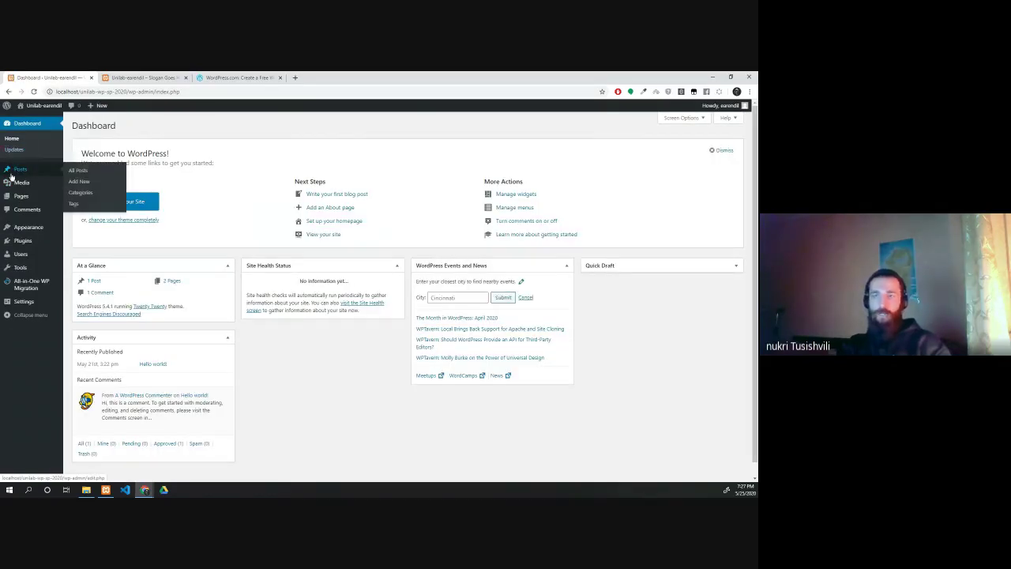
pyautogui.click(12, 171)
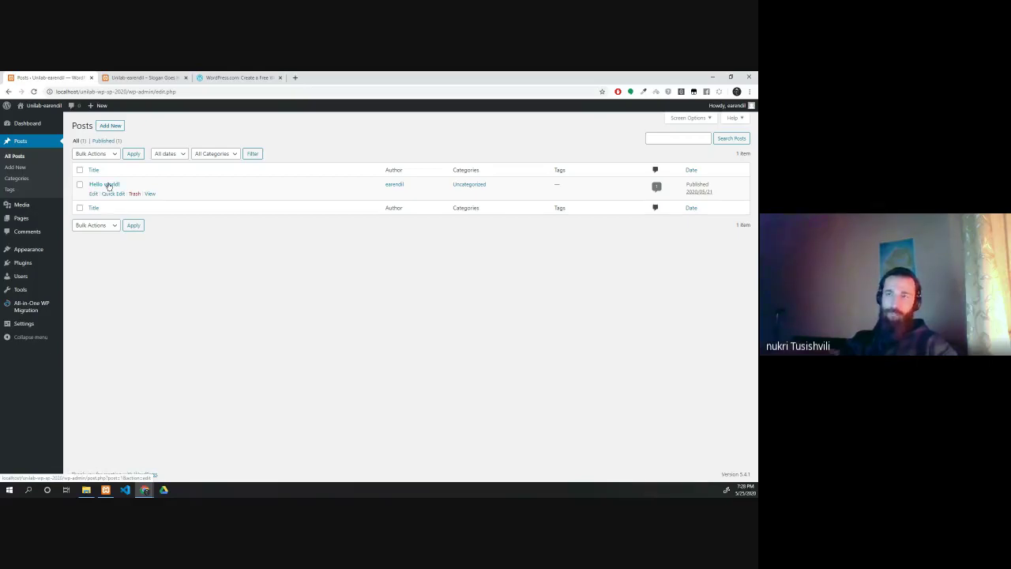
pyautogui.click(110, 127)
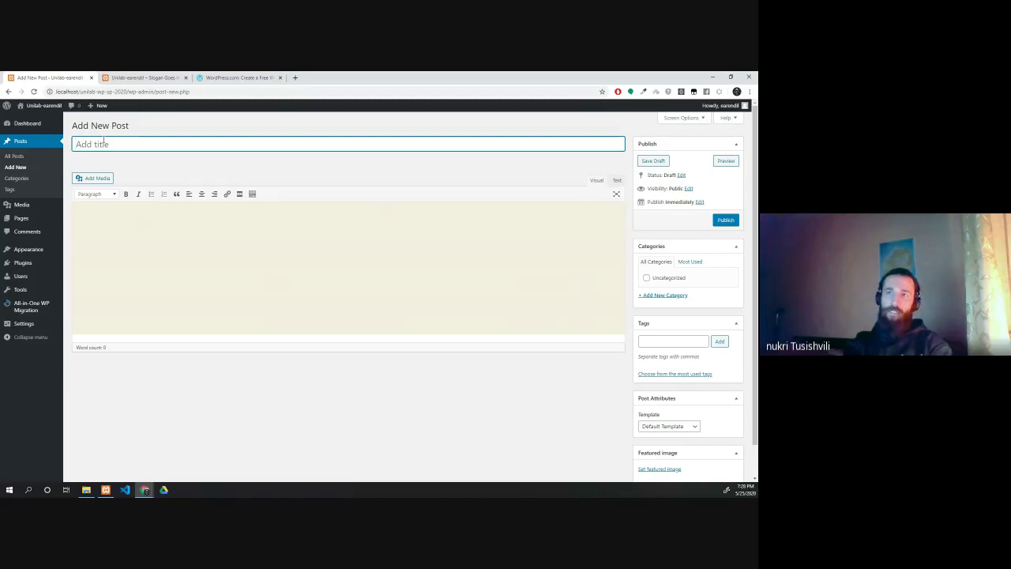
pyautogui.write('my')
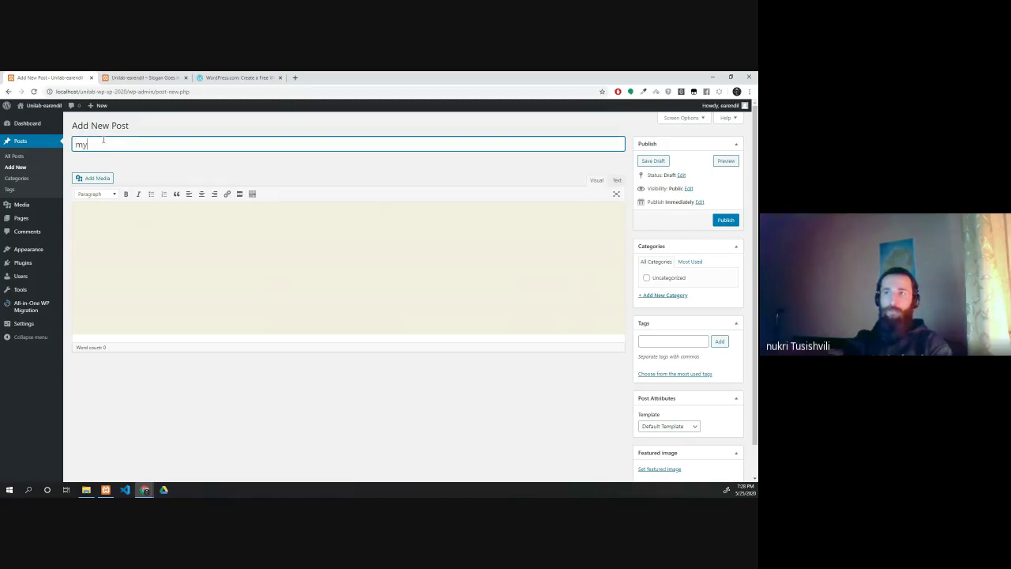
pyautogui.write(' First Post')
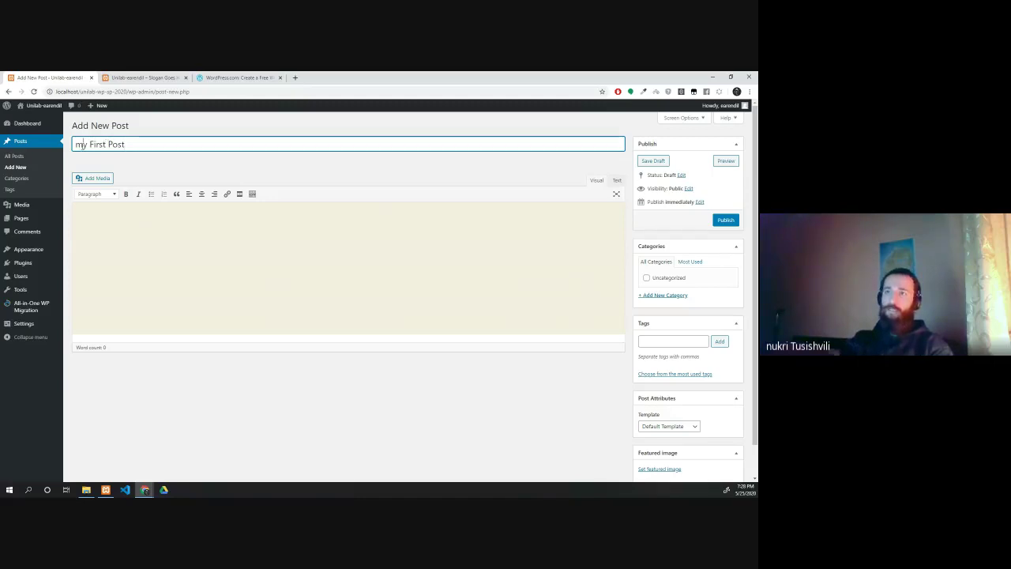
pyautogui.press('BackSpace')
pyautogui.write('M')
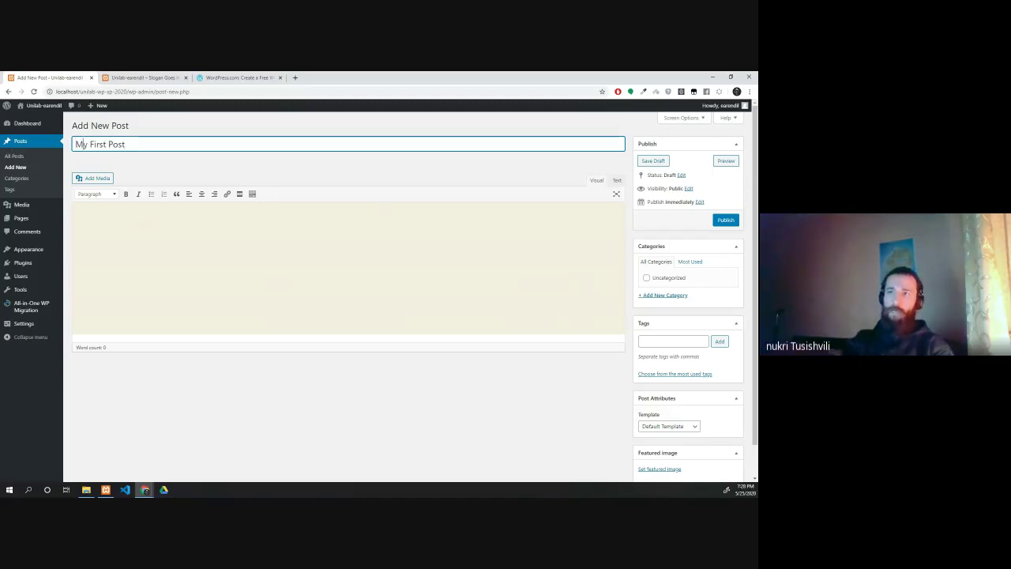
pyautogui.click(123, 170)
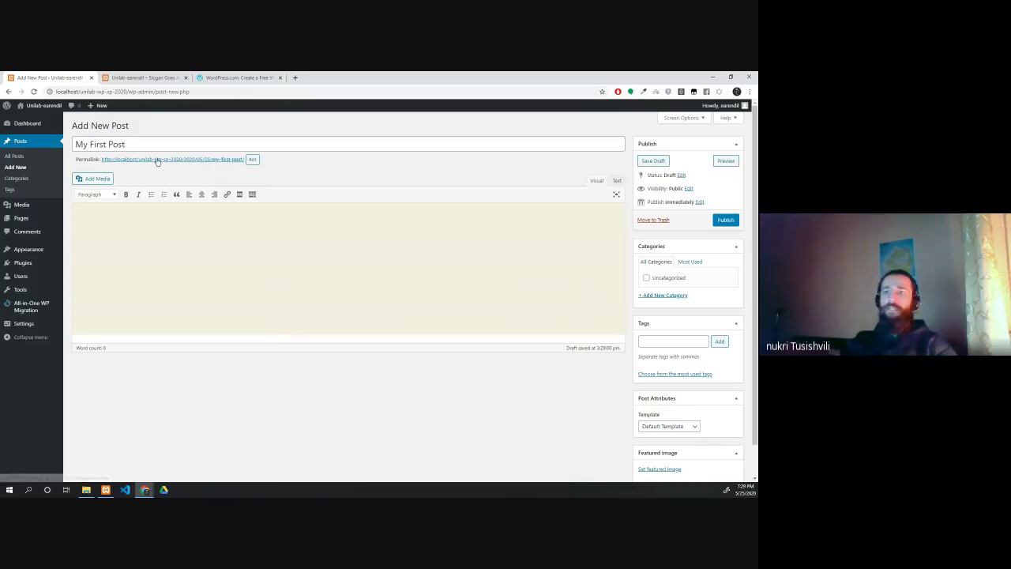
# Step: Open the Permalinks settings page in a new browser tab and switch to it
pyautogui.moveTo(5, 291)
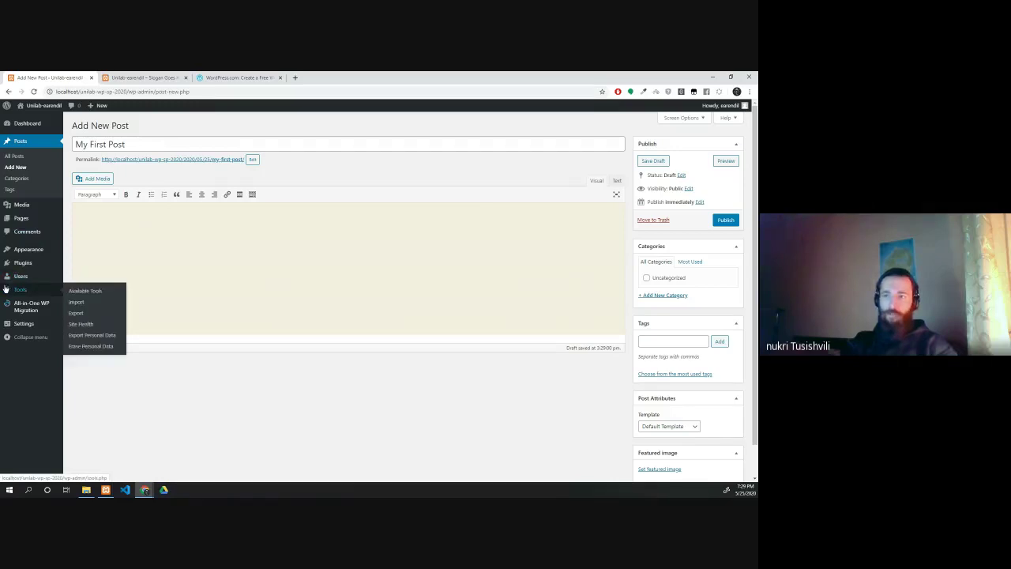
pyautogui.moveTo(9, 326)
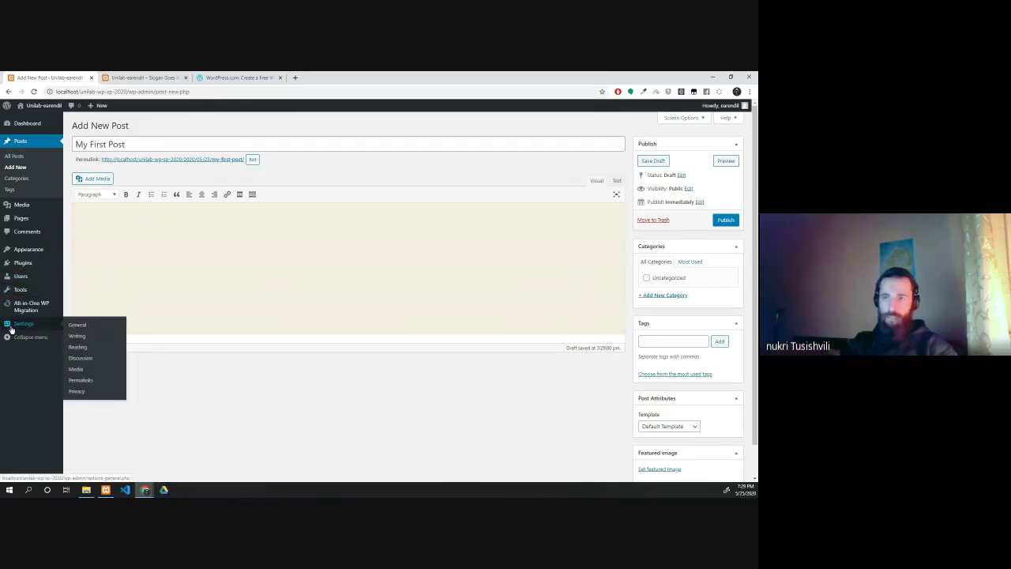
pyautogui.rightClick(83, 327)
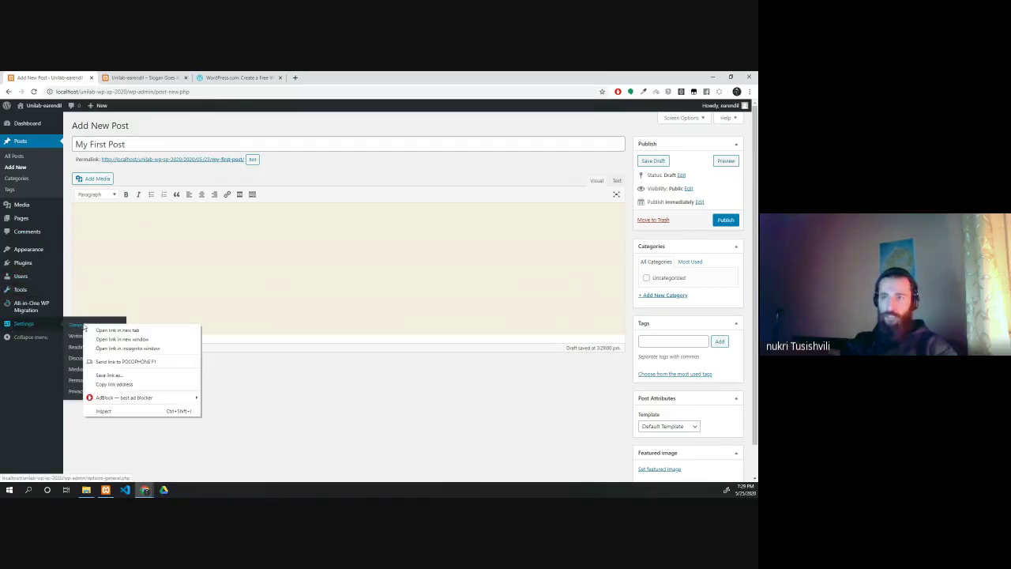
pyautogui.rightClick(29, 325)
pyautogui.press('Escape')
pyautogui.rightClick(28, 324)
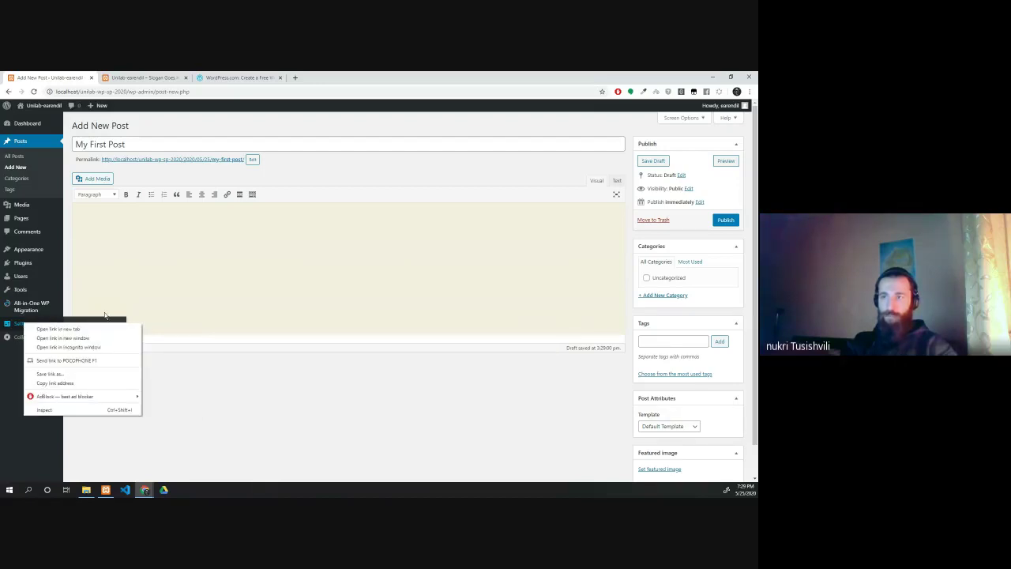
pyautogui.press('Escape')
pyautogui.moveTo(16, 324)
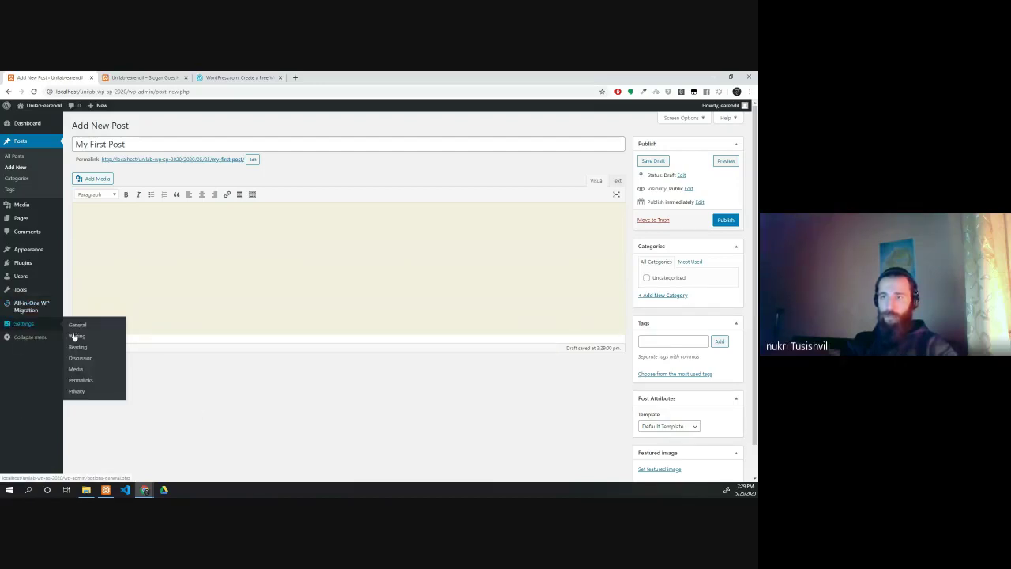
pyautogui.rightClick(87, 381)
pyautogui.click(108, 386)
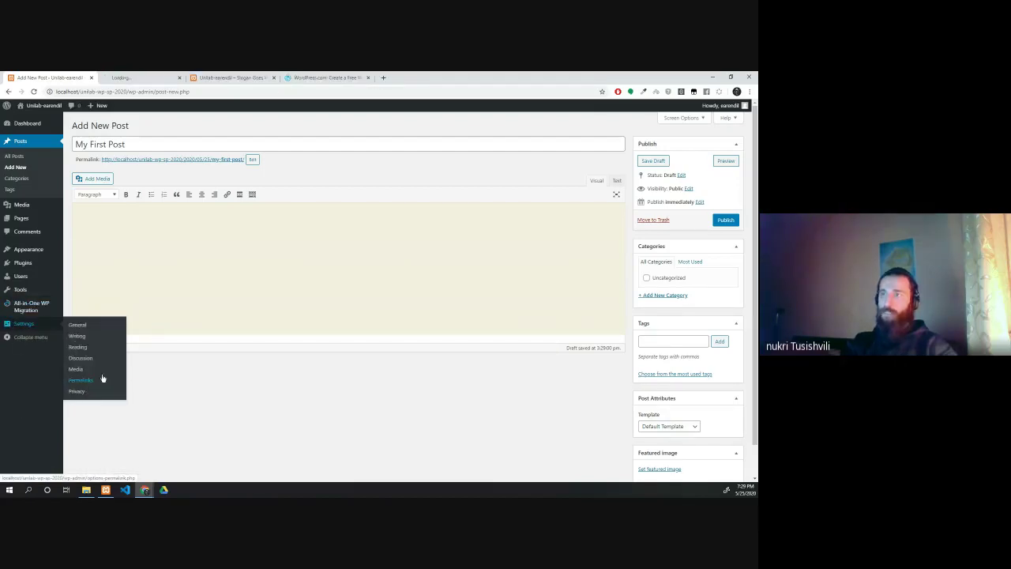
pyautogui.click(142, 77)
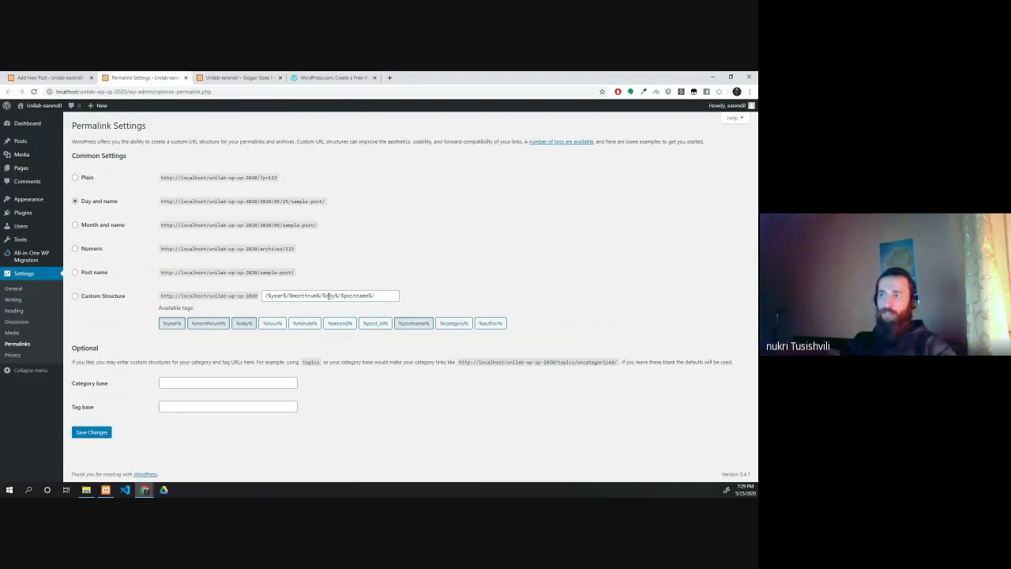
# Step: Compare the %postname% tag in the custom permalink structure with the new post's title and permalink
pyautogui.moveTo(343, 295); pyautogui.dragTo(373, 296)
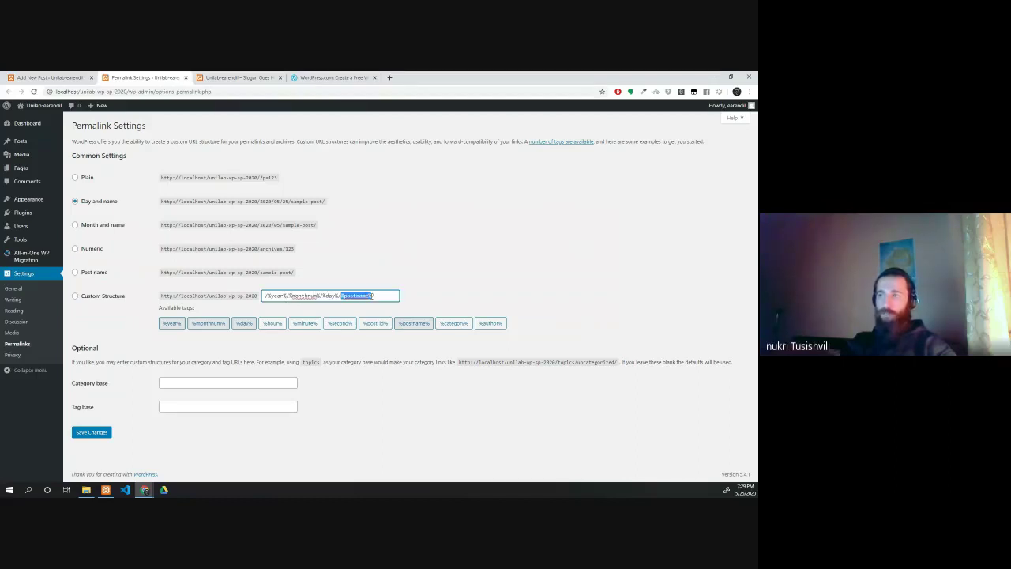
pyautogui.click(220, 76)
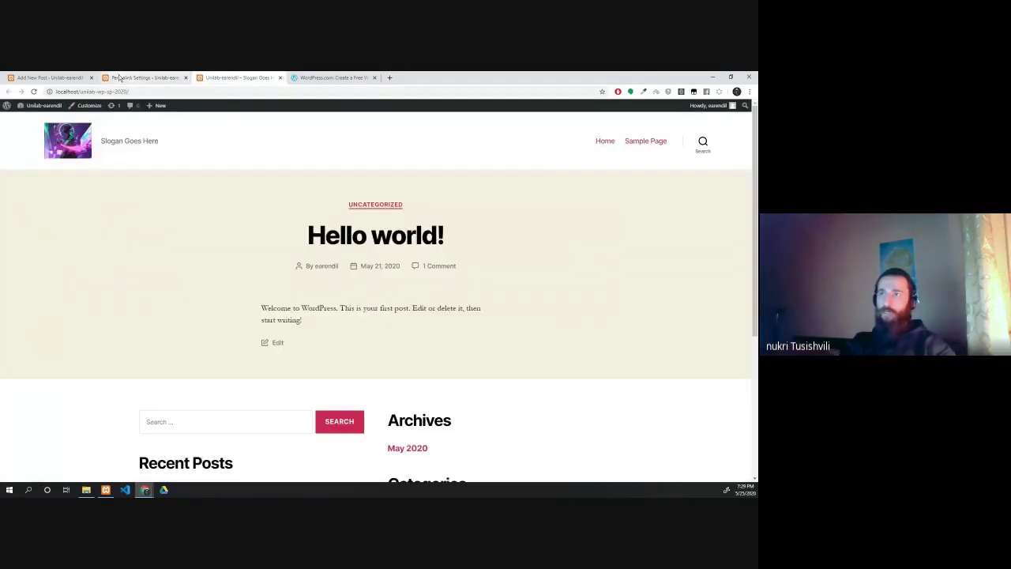
pyautogui.click(118, 77)
pyautogui.click(48, 77)
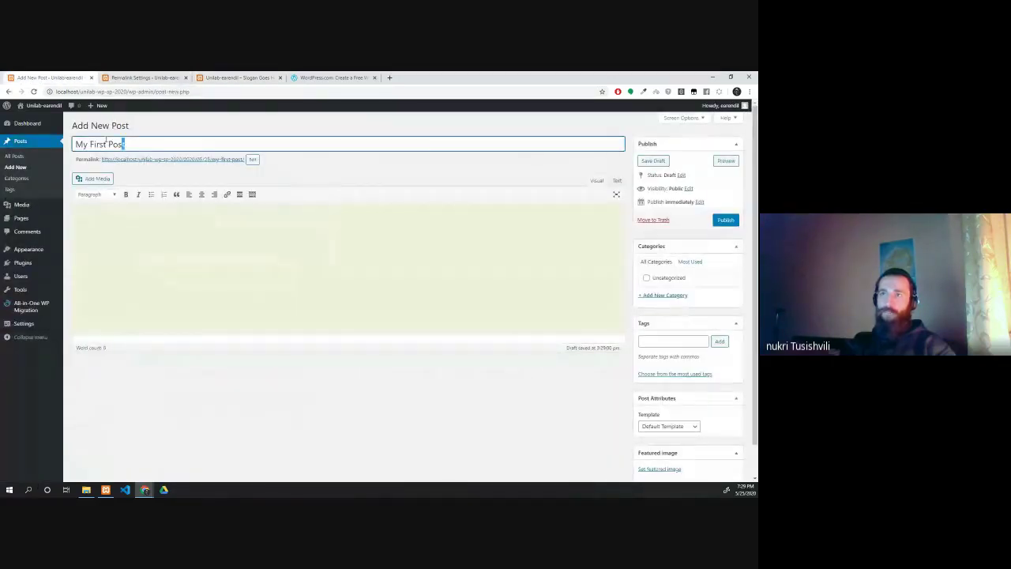
pyautogui.moveTo(125, 144); pyautogui.dragTo(69, 143)
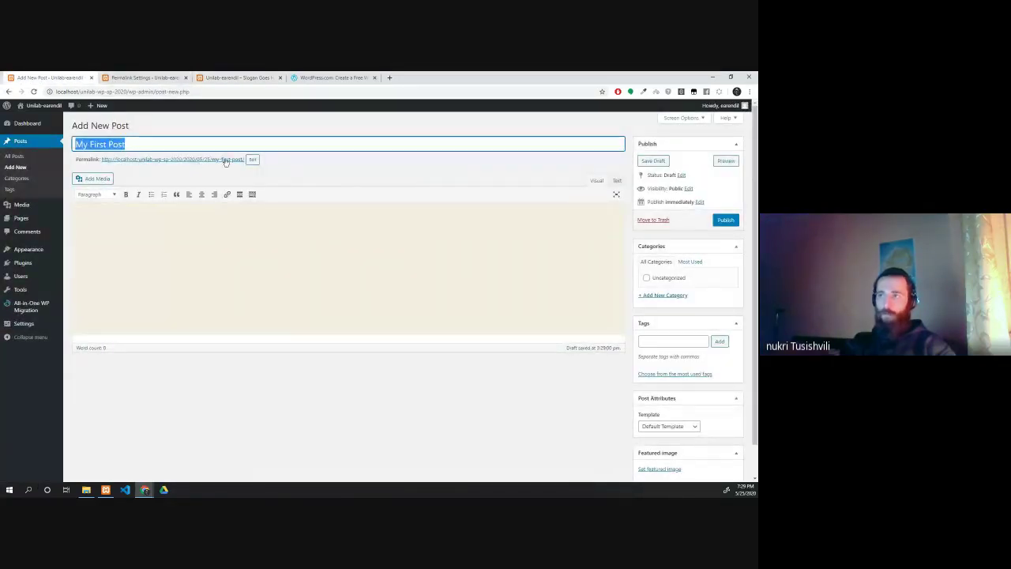
pyautogui.click(142, 78)
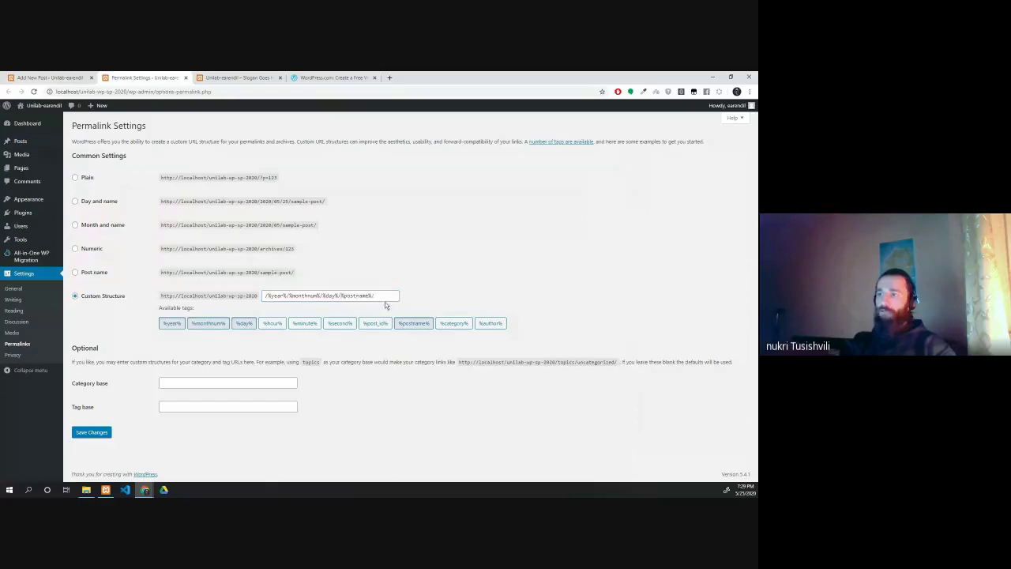
# Step: Clear the custom permalink structure, choose the Post name structure instead and save the permalink settings
pyautogui.moveTo(386, 299); pyautogui.dragTo(156, 287)
pyautogui.press('BackSpace')
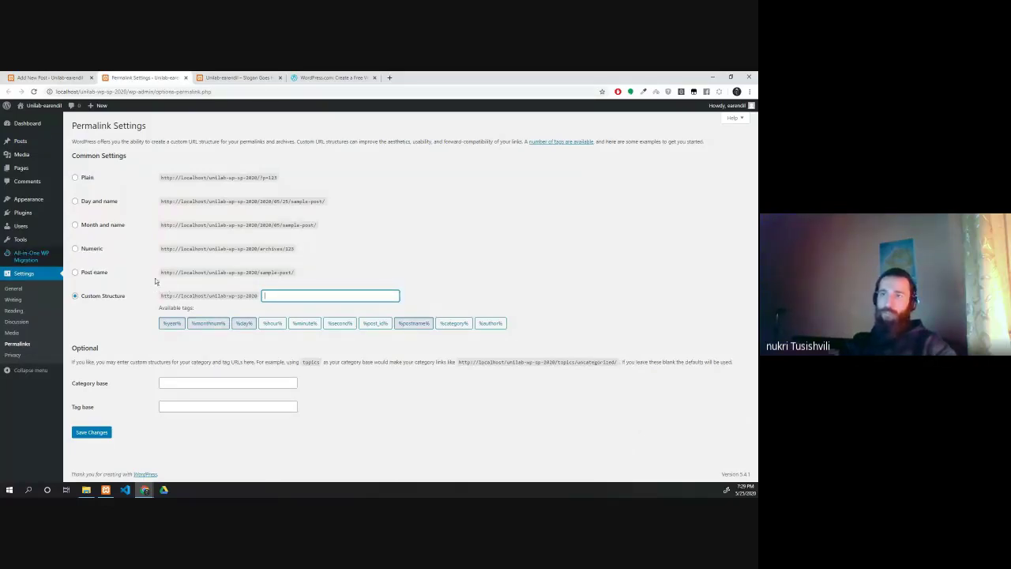
pyautogui.click(94, 274)
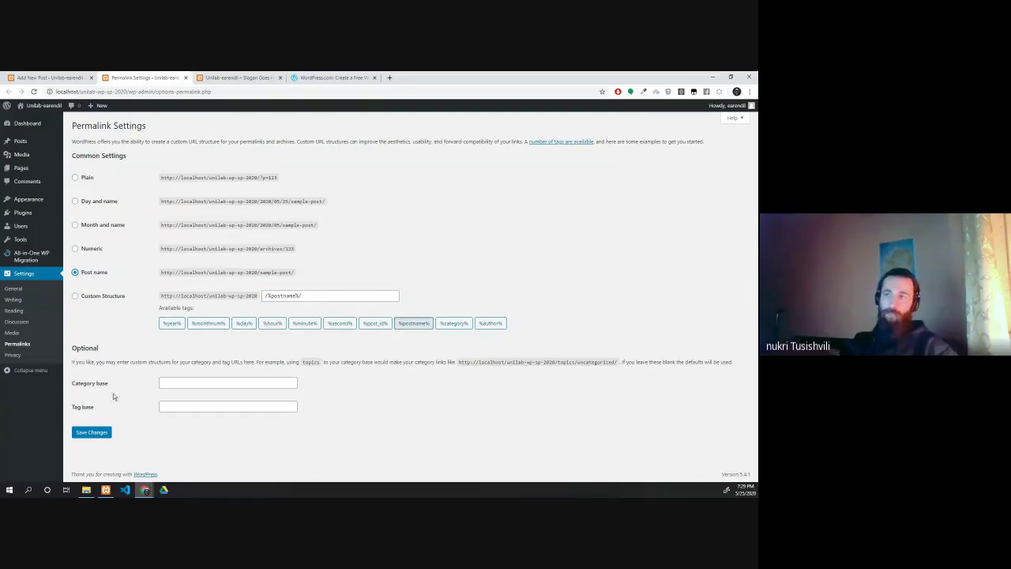
pyautogui.click(91, 432)
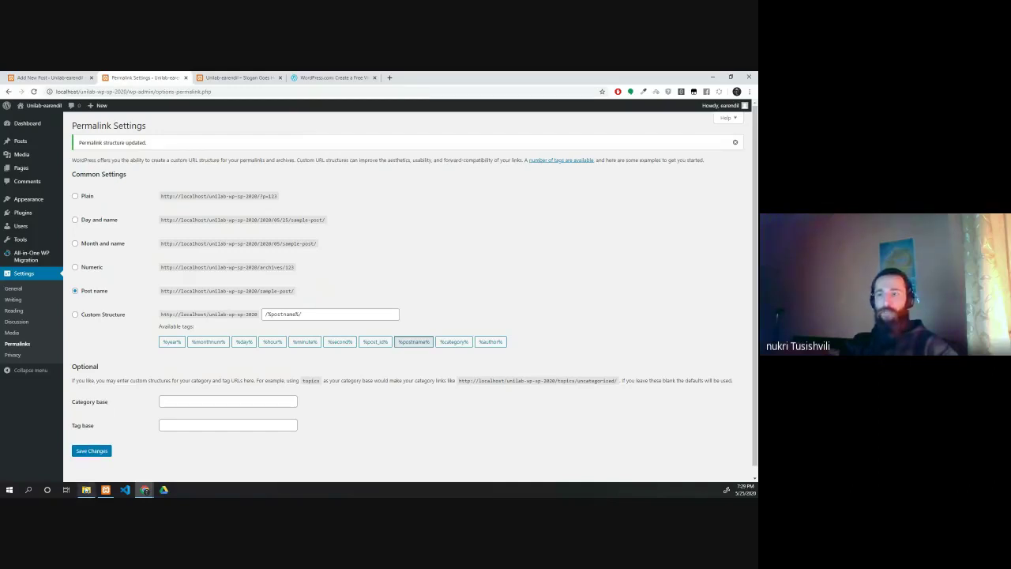
# Step: Open the .htaccess file from the unilab-wp-sp-2020 folder in Visual Studio Code
pyautogui.click(86, 490)
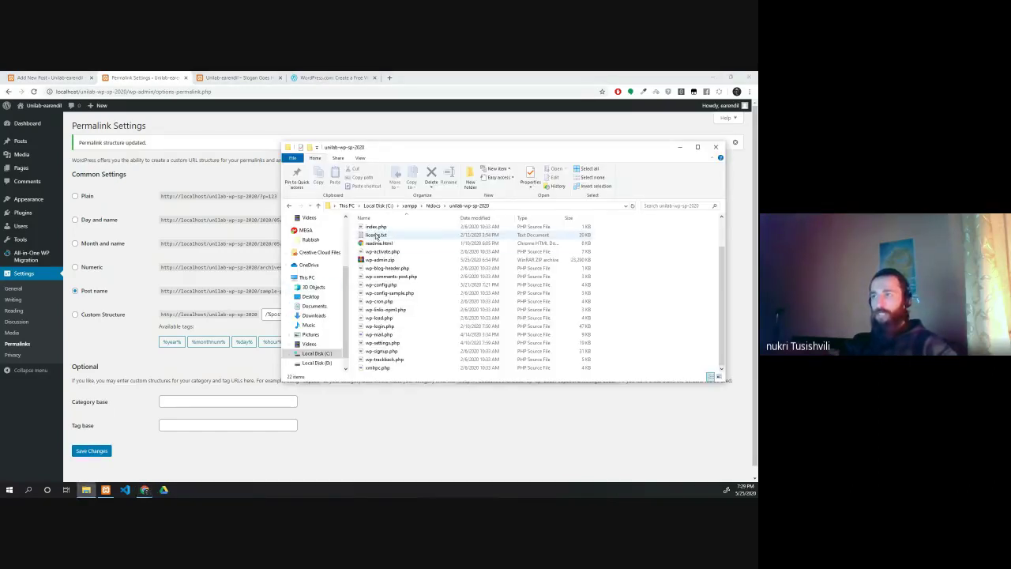
pyautogui.scroll(2, 372, 261)
pyautogui.click(371, 254)
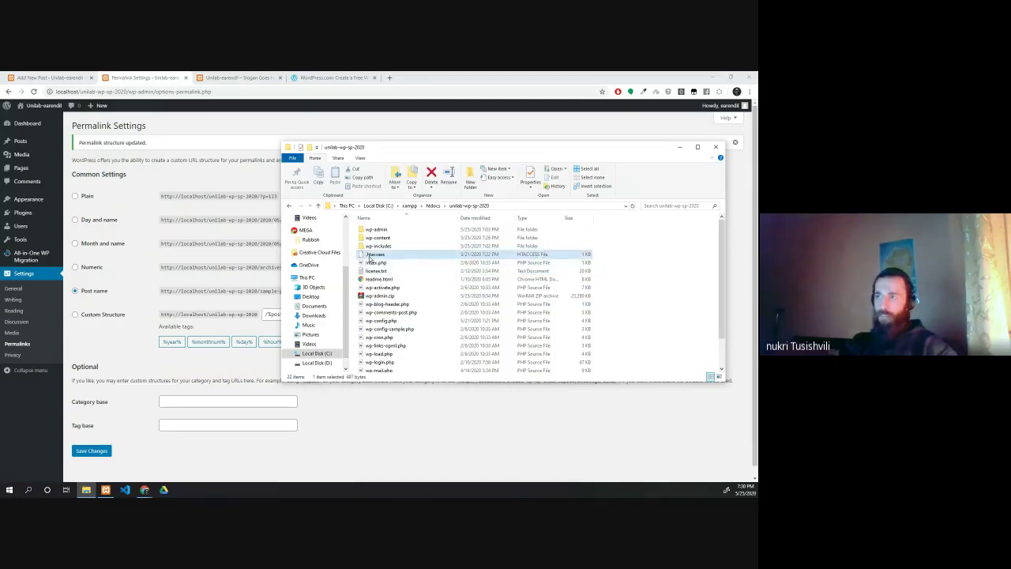
pyautogui.doubleClick(373, 259)
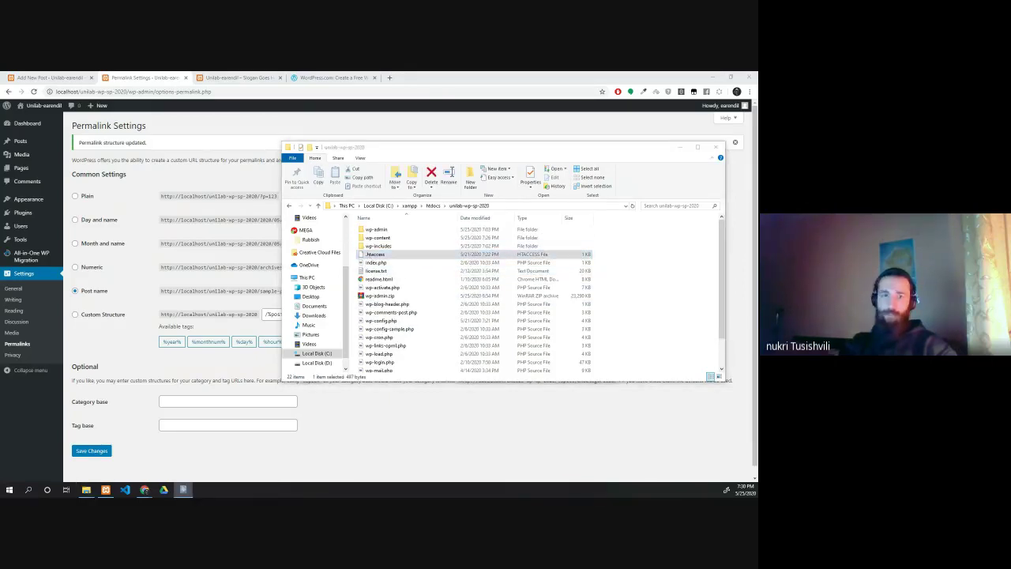
pyautogui.rightClick(390, 254)
pyautogui.click(415, 268)
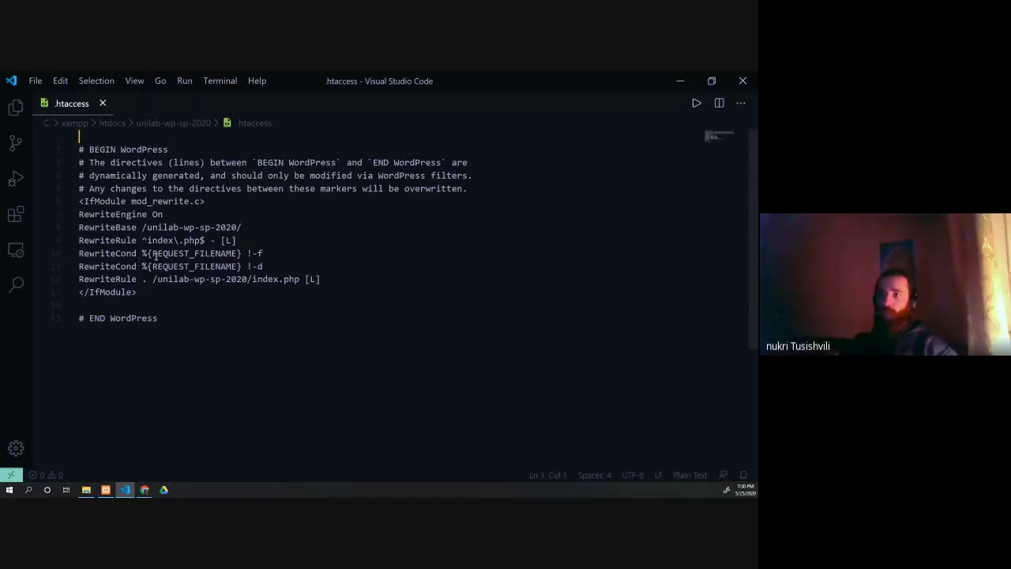
# Step: Examine the WordPress rewrite rules inside the IfModule block of .htaccess, close the file and return to the Permalink Settings page
pyautogui.scroll(-1, 156, 253)
pyautogui.moveTo(223, 287); pyautogui.dragTo(79, 135)
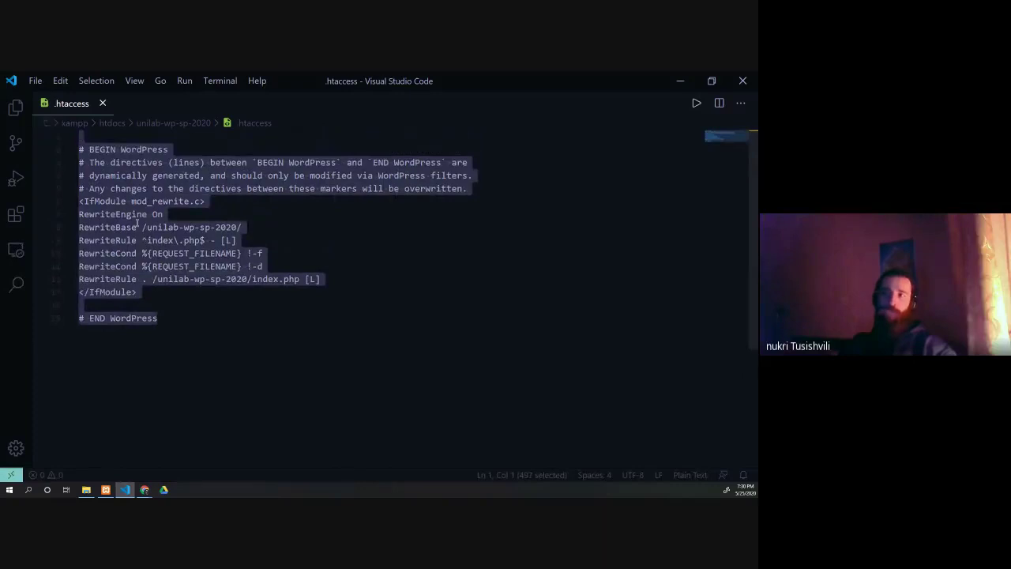
pyautogui.click(183, 242)
pyautogui.moveTo(323, 287); pyautogui.dragTo(79, 226)
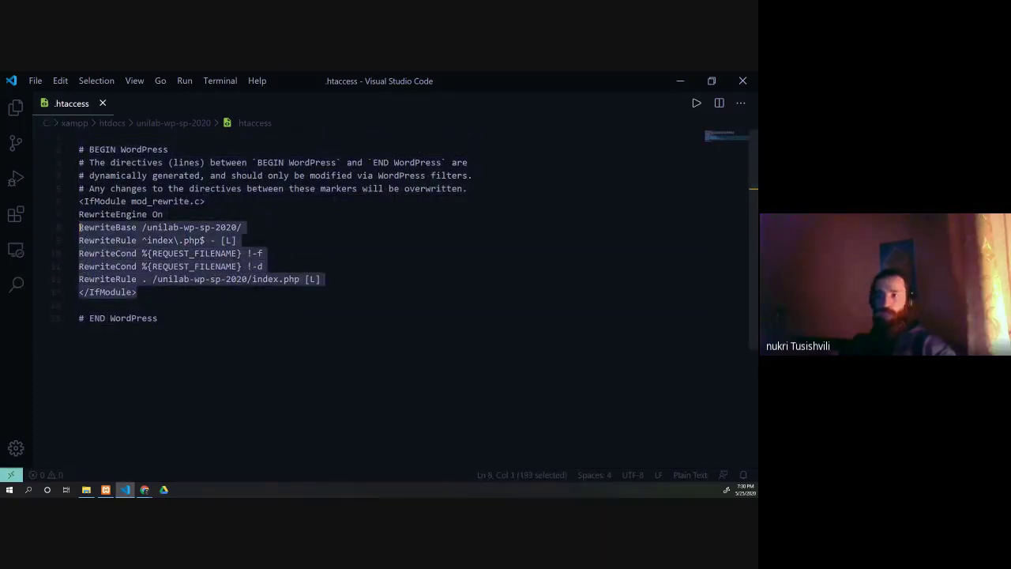
pyautogui.click(150, 252)
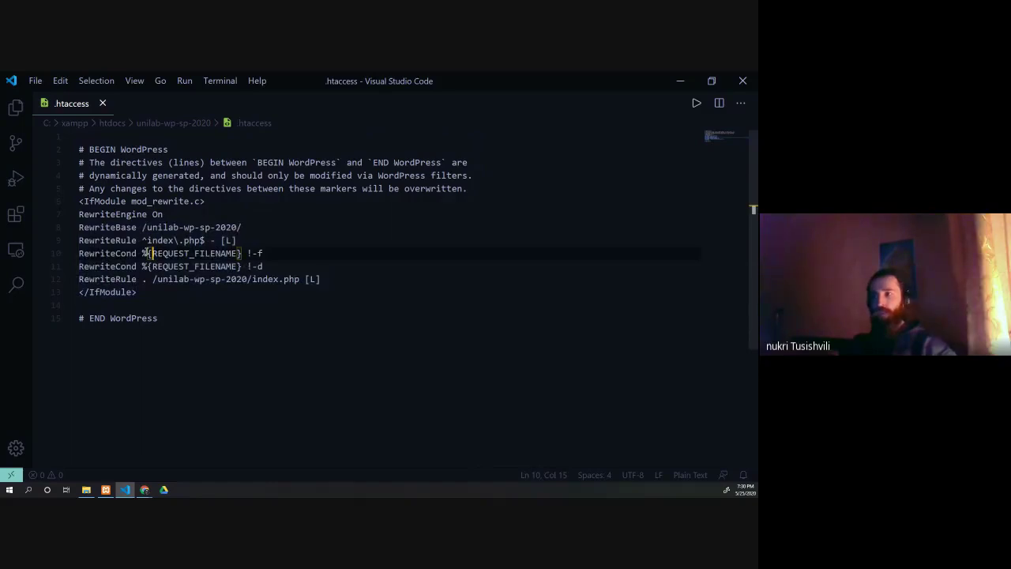
pyautogui.moveTo(300, 292); pyautogui.dragTo(76, 201)
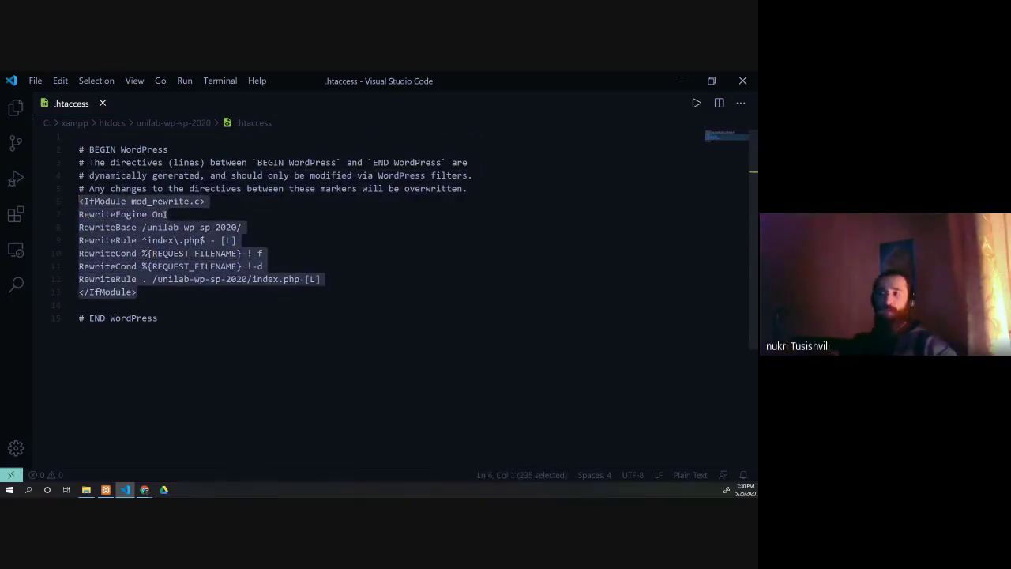
pyautogui.click(742, 81)
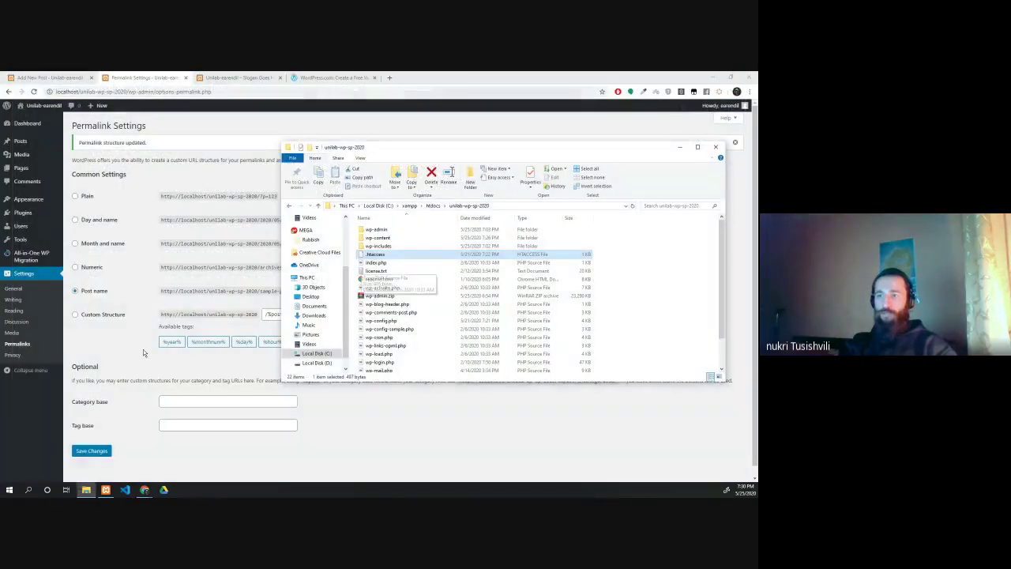
pyautogui.click(84, 454)
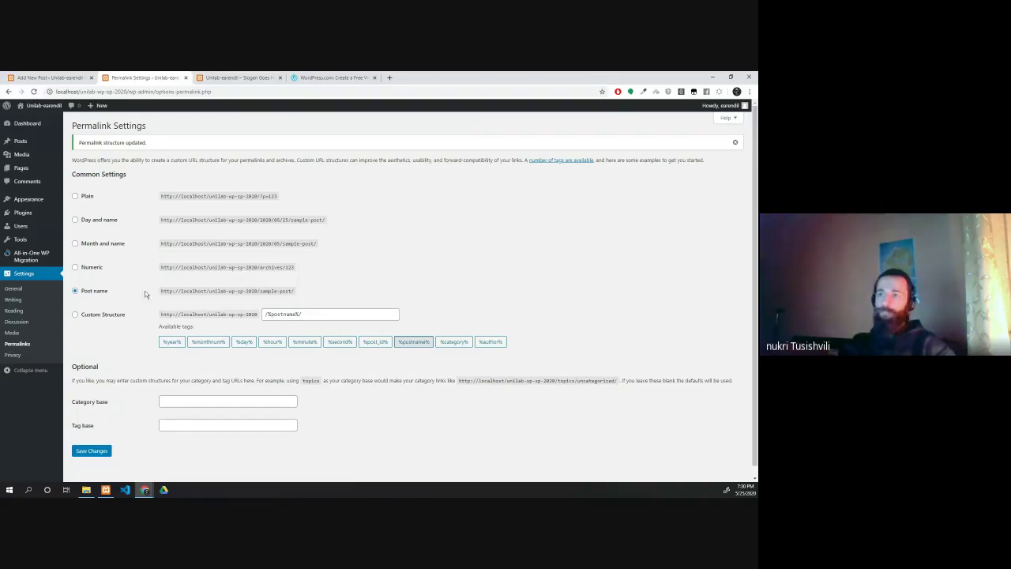
# Step: Go back to the Add New Post page and reload it, discarding the unsaved changes
pyautogui.click(34, 76)
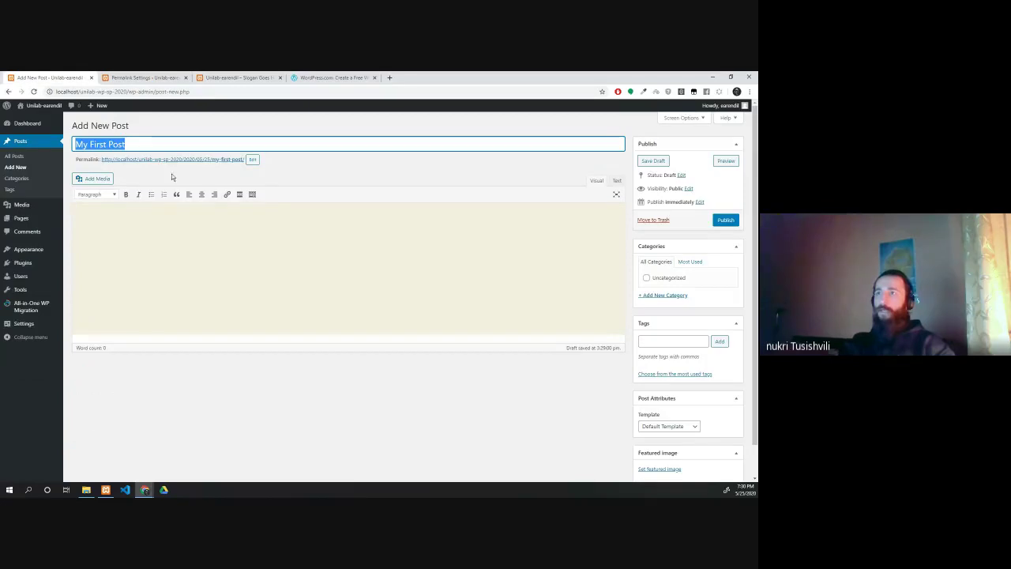
pyautogui.click(34, 91)
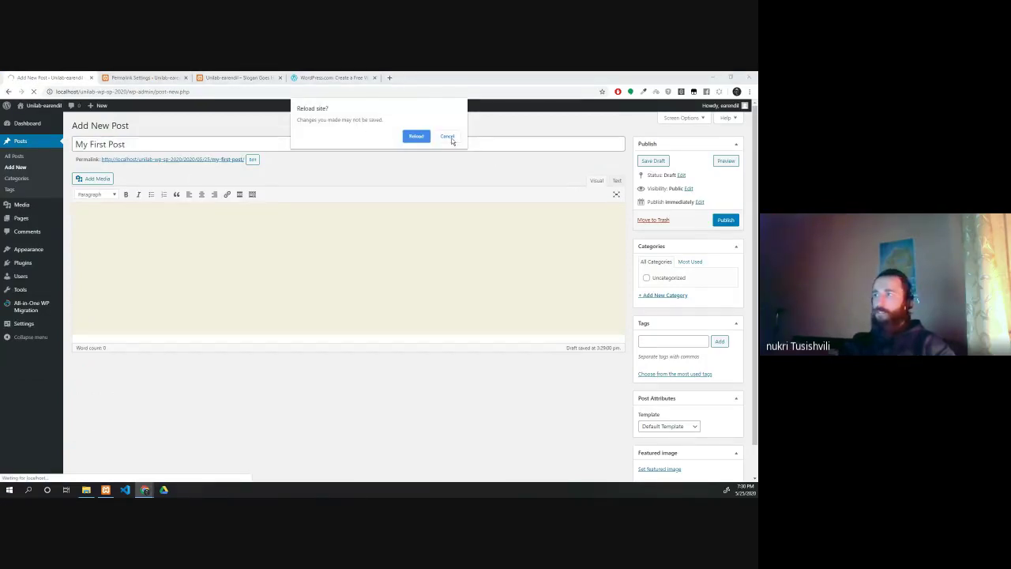
pyautogui.click(448, 136)
pyautogui.press('F5')
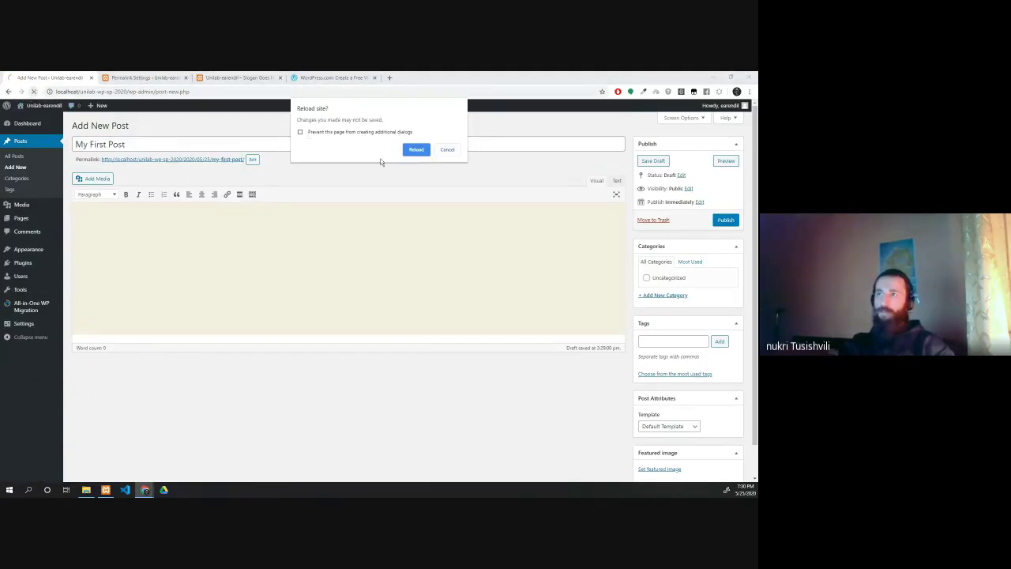
pyautogui.click(409, 154)
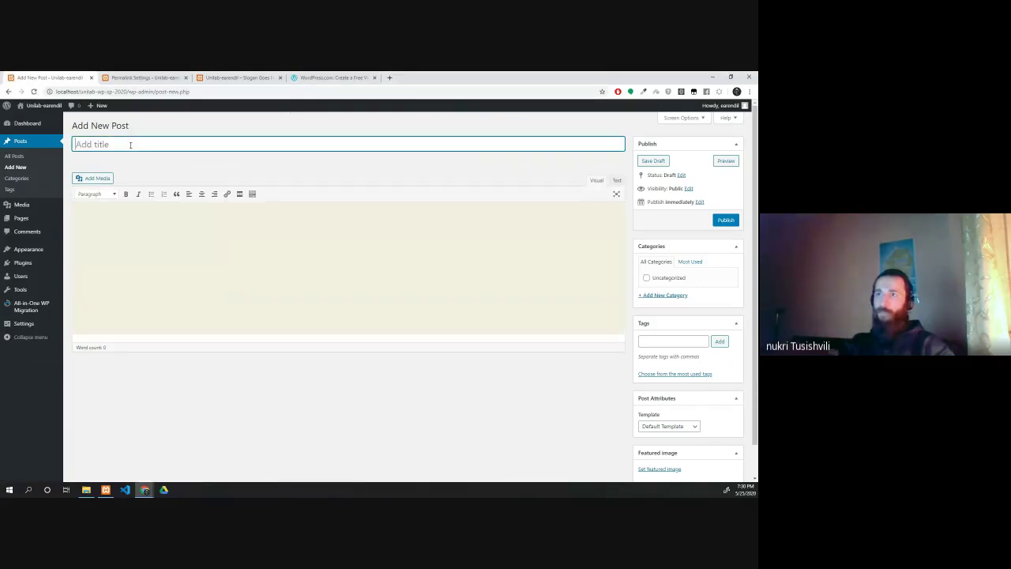
# Step: Title the new post "My First Post" and save it as a draft
pyautogui.write('My')
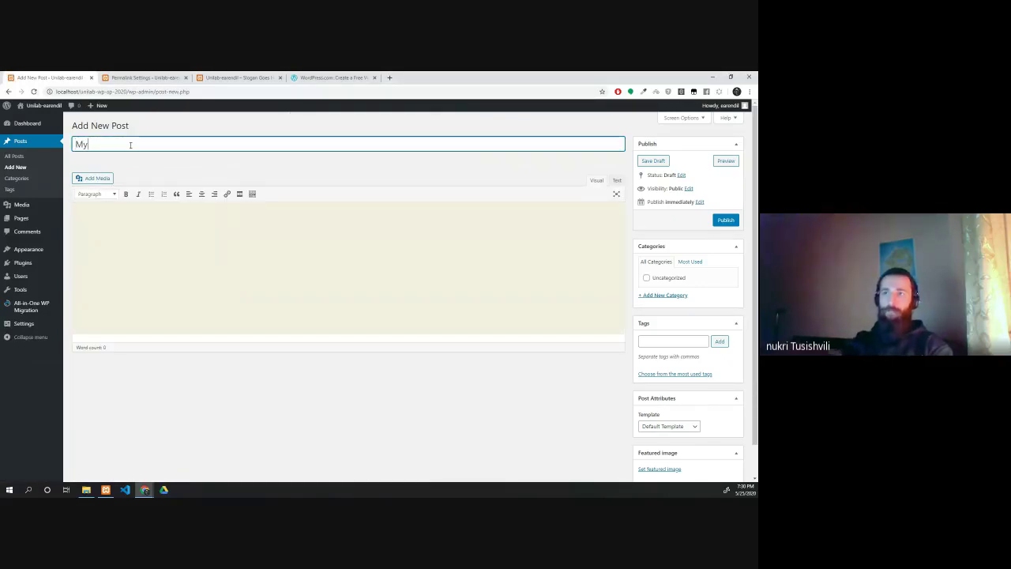
pyautogui.write(' First')
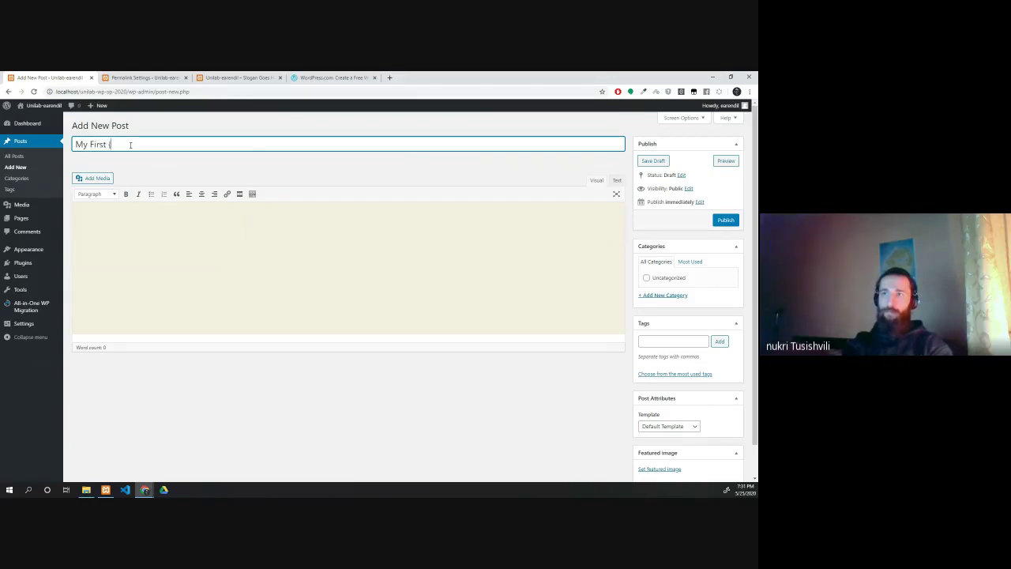
pyautogui.write(' Pos')
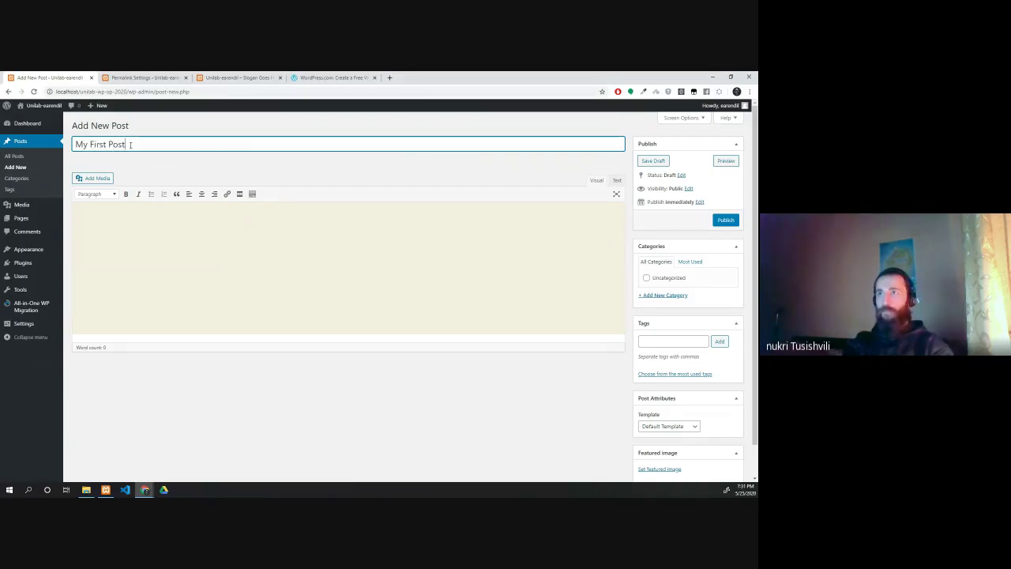
pyautogui.write('t')
pyautogui.press('Return')
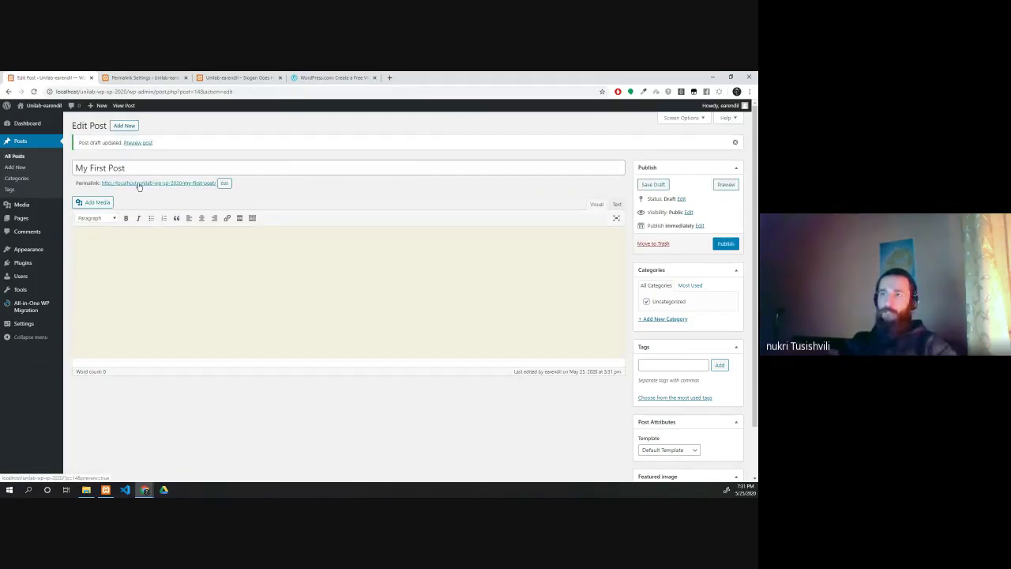
# Step: Edit the post's permalink slug, re-enter it as "my first post" and confirm it
pyautogui.click(225, 183)
pyautogui.moveTo(216, 184); pyautogui.dragTo(88, 187)
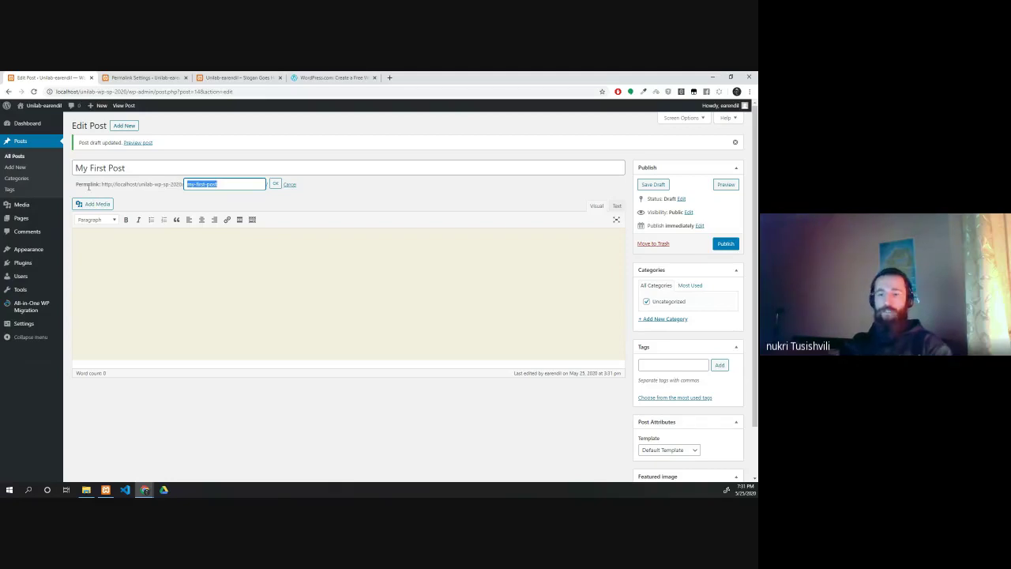
pyautogui.write('my')
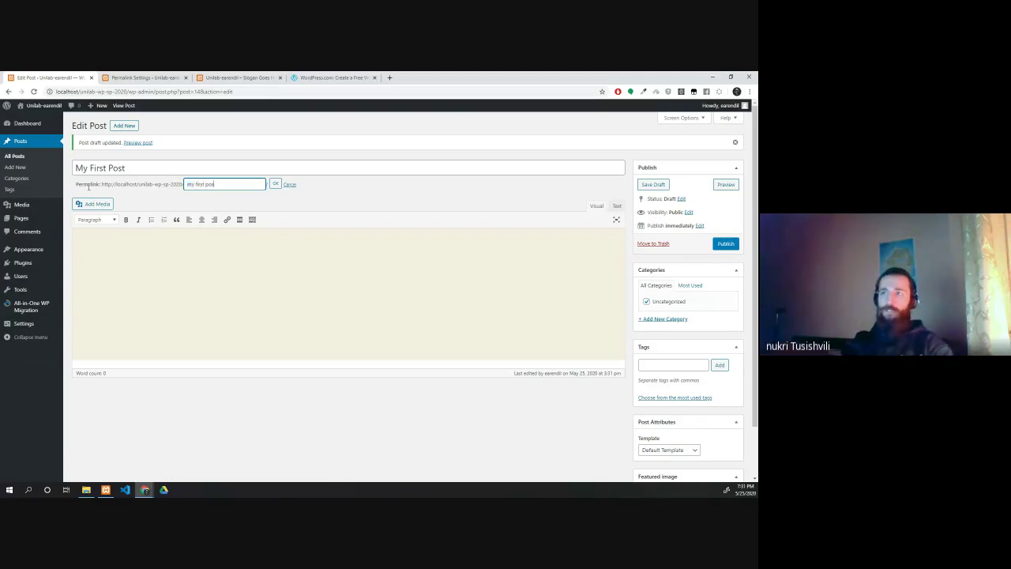
pyautogui.press('Return')
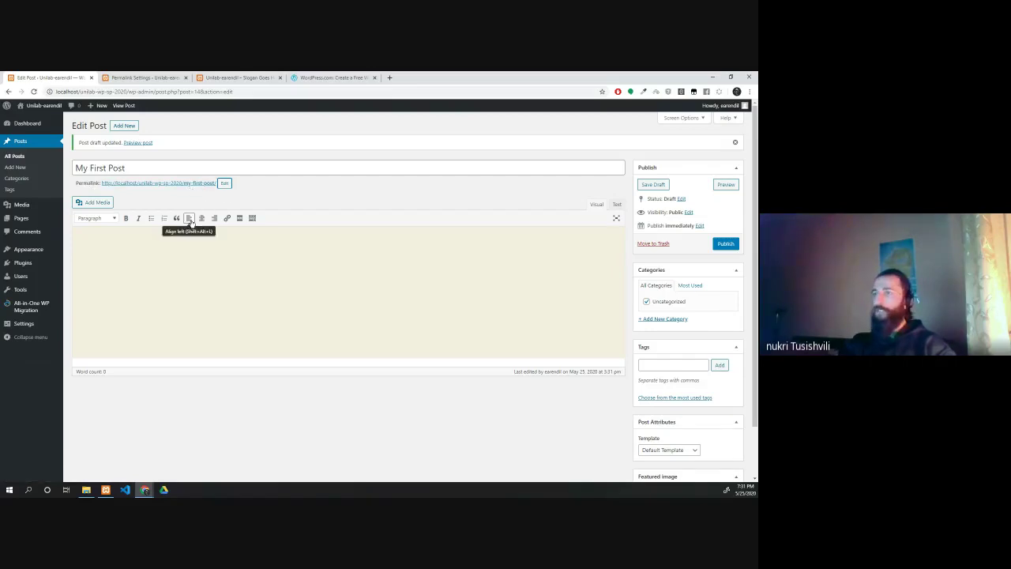
pyautogui.moveTo(20, 288)
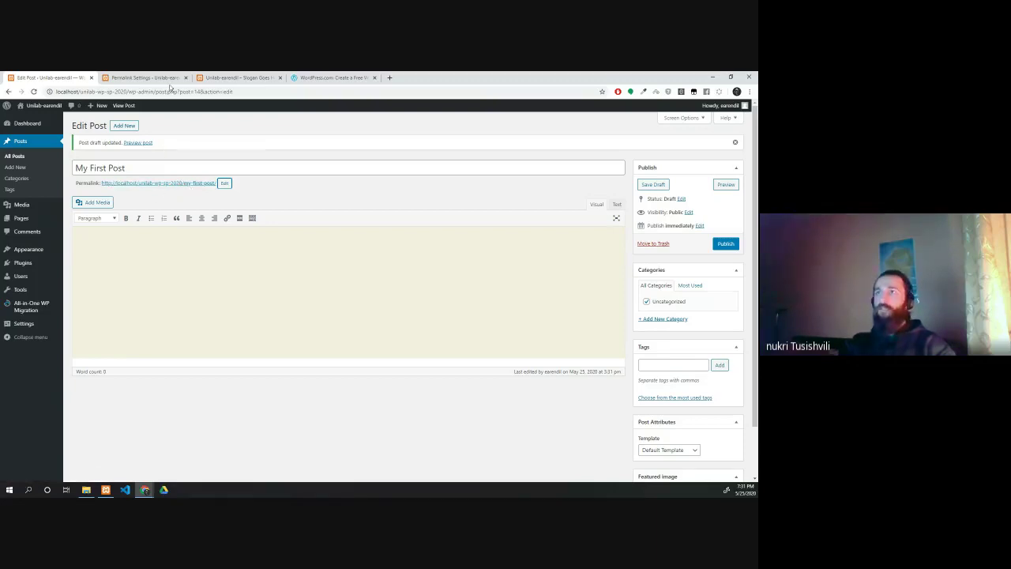
# Step: Open the Themes page on the WordPress.com site and examine the "themes" part of its URL
pyautogui.click(342, 78)
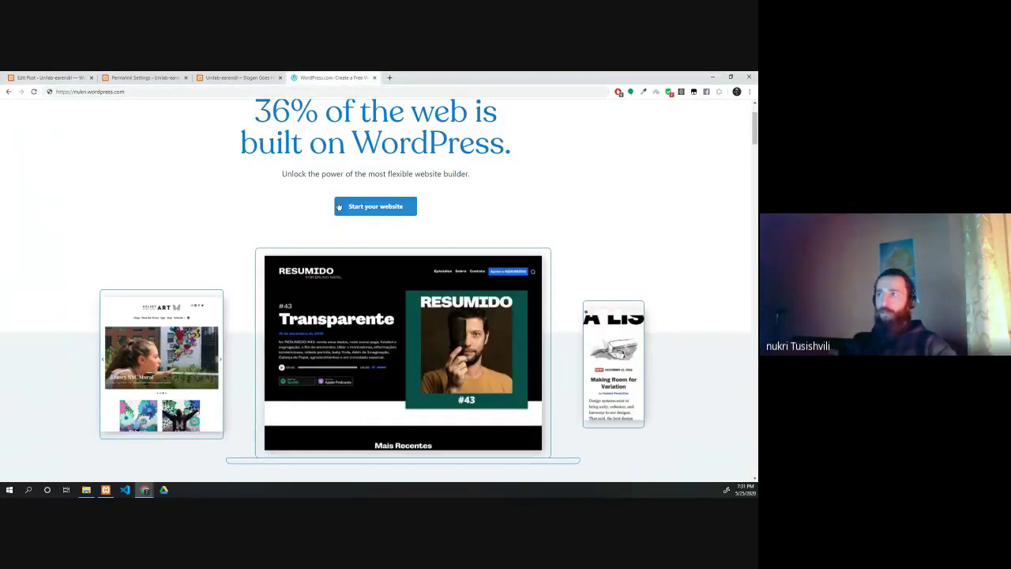
pyautogui.scroll(2, 131, 138)
pyautogui.moveTo(124, 91); pyautogui.dragTo(113, 92)
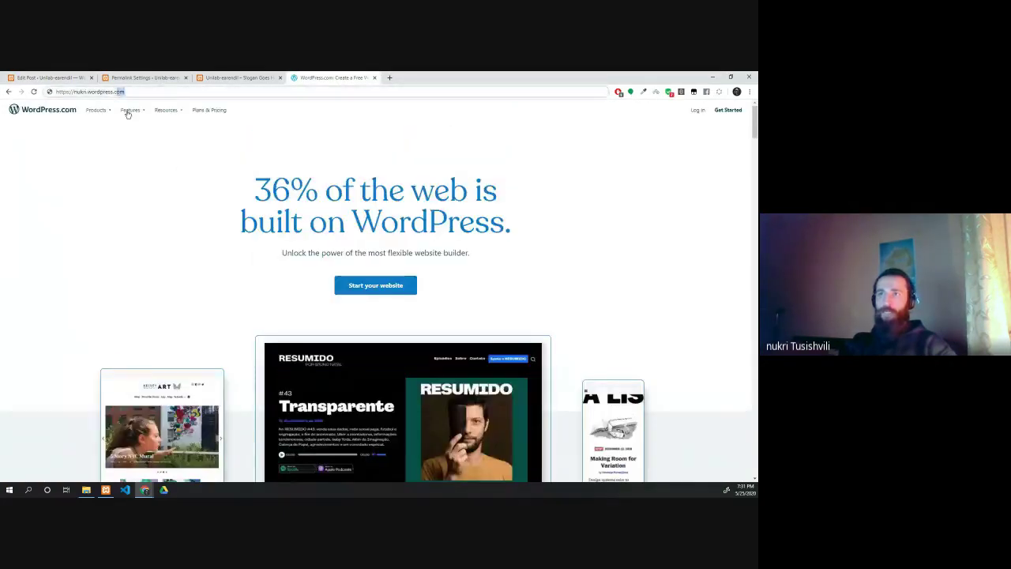
pyautogui.click(129, 110)
pyautogui.click(113, 154)
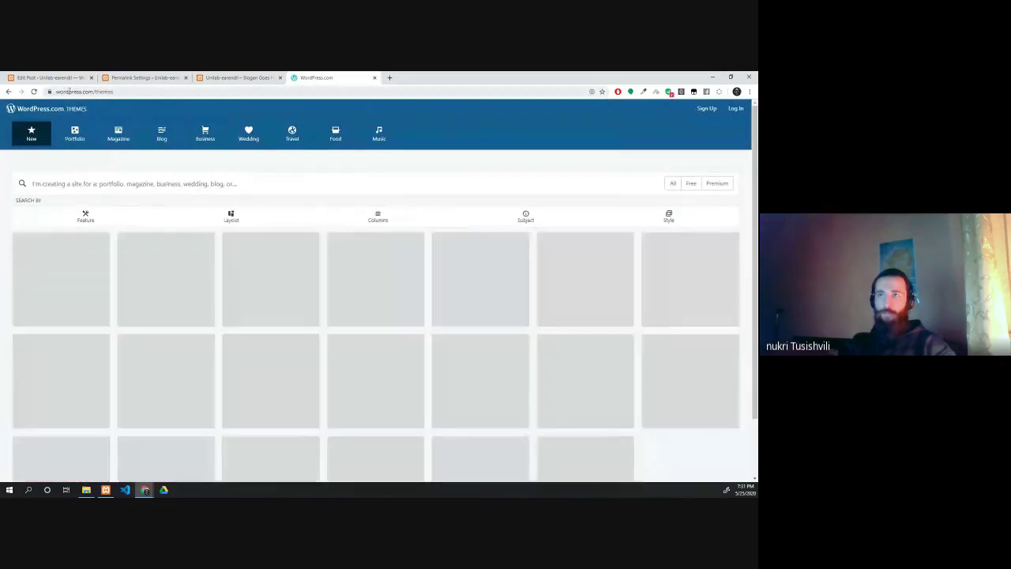
pyautogui.doubleClick(104, 92)
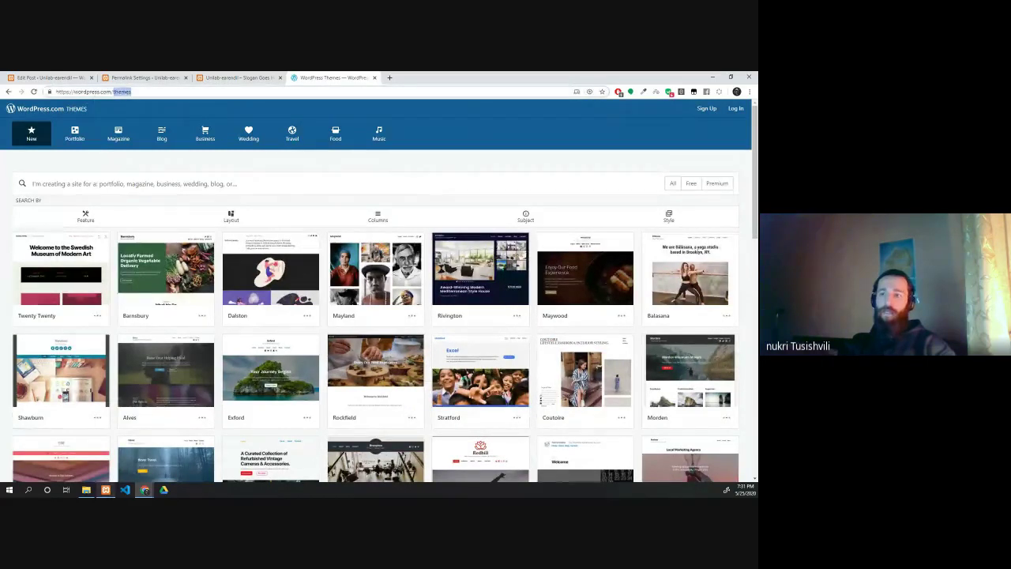
# Step: Look through the unilab-wp-sp-2020 folder and wp-includes in File Explorer, then highlight "themes" in the WordPress.com URL for comparison
pyautogui.click(86, 490)
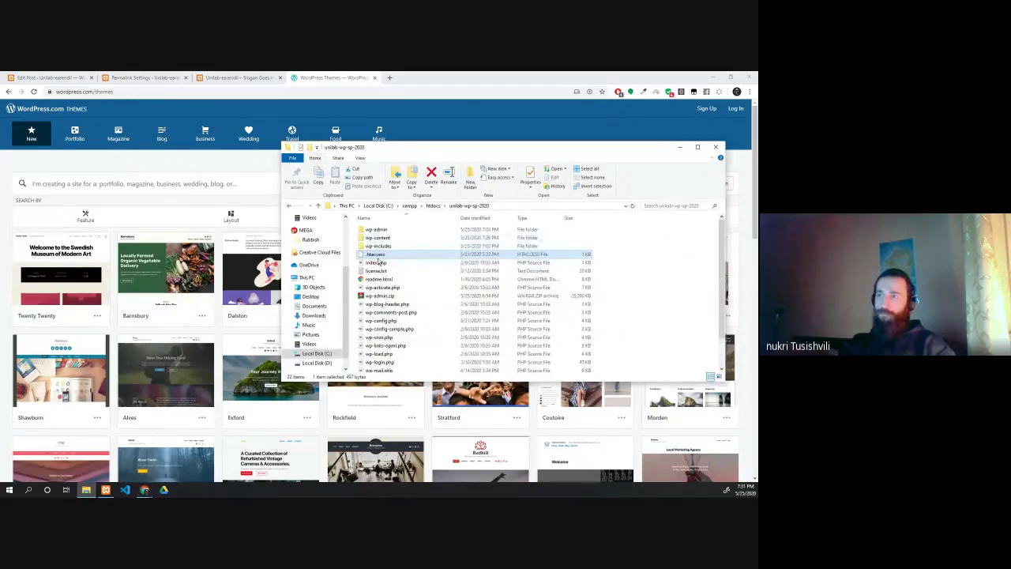
pyautogui.click(366, 329)
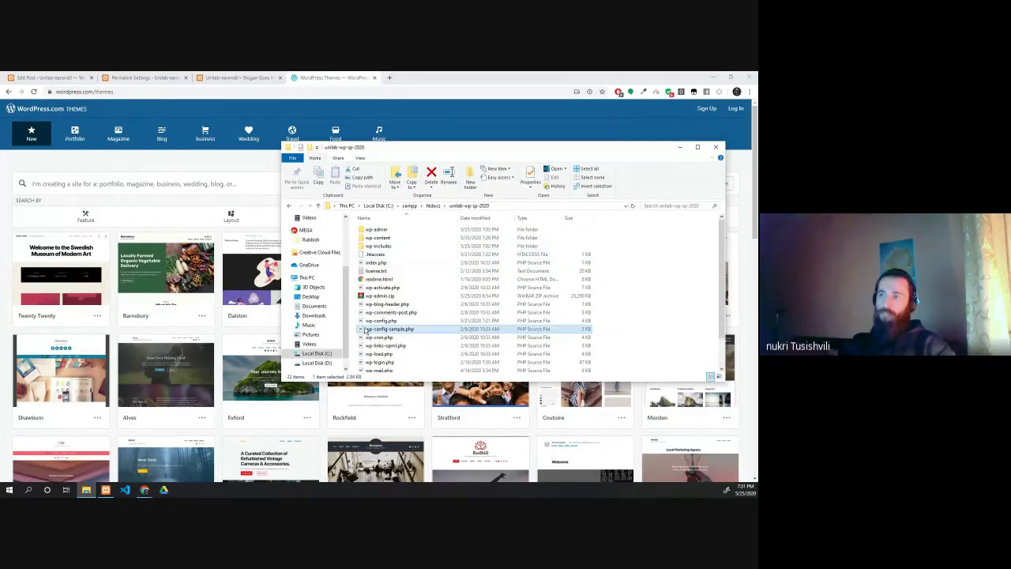
pyautogui.scroll(-1, 339, 312)
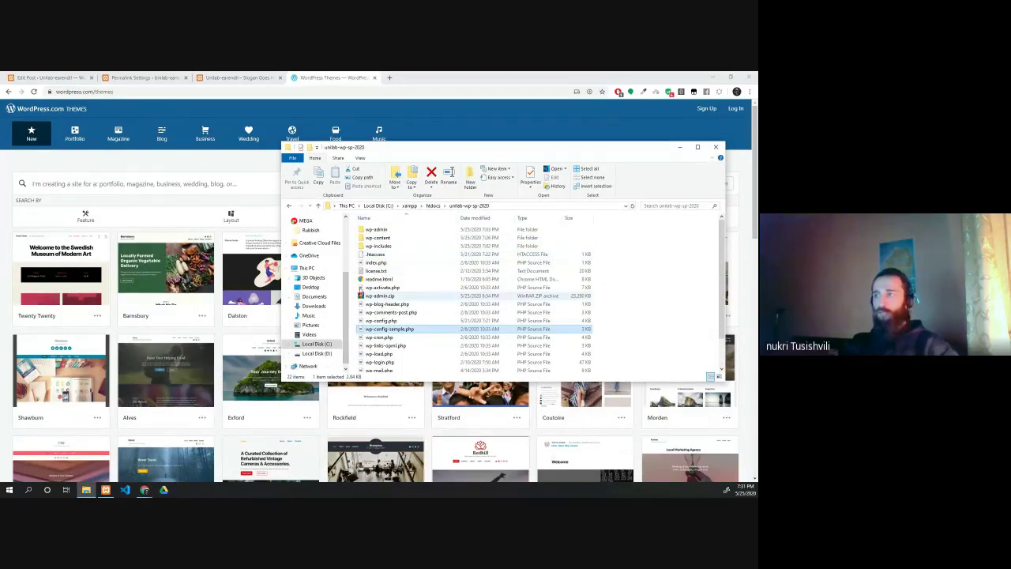
pyautogui.doubleClick(377, 246)
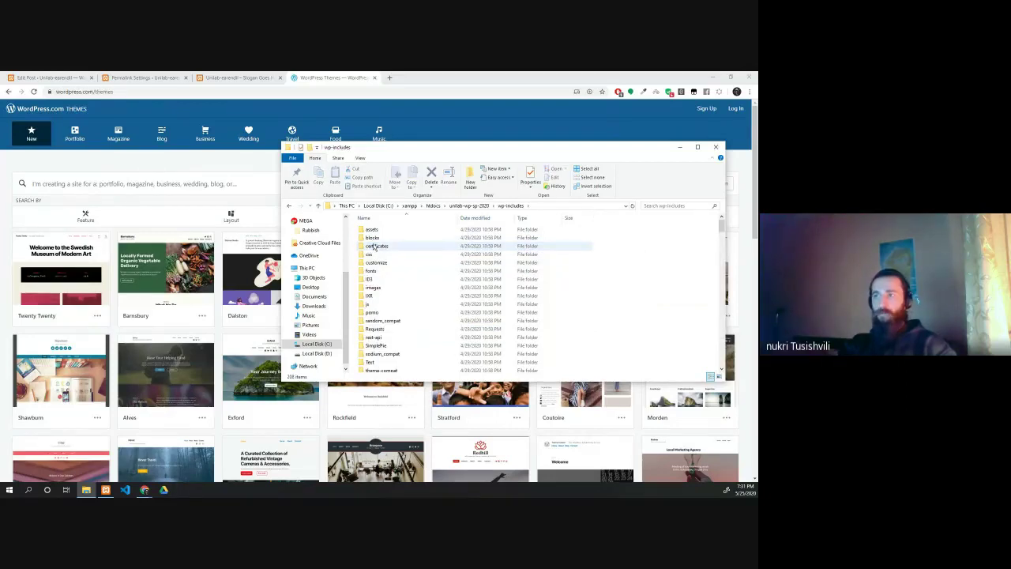
pyautogui.click(288, 205)
pyautogui.doubleClick(127, 94)
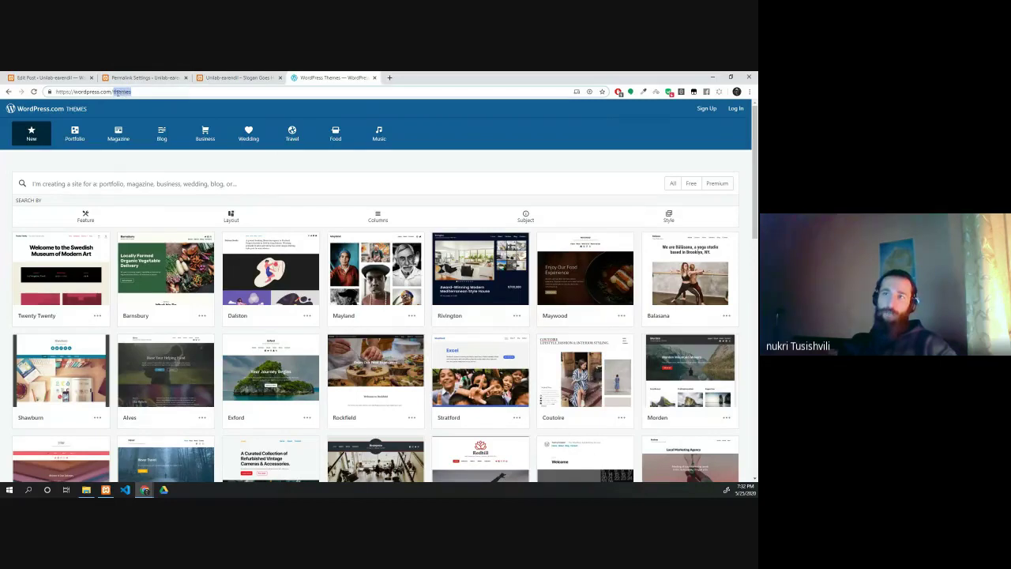
# Step: Examine the wp-content and wp-includes folders of unilab-wp-sp-2020 in File Explorer, then go back up to htdocs
pyautogui.click(88, 490)
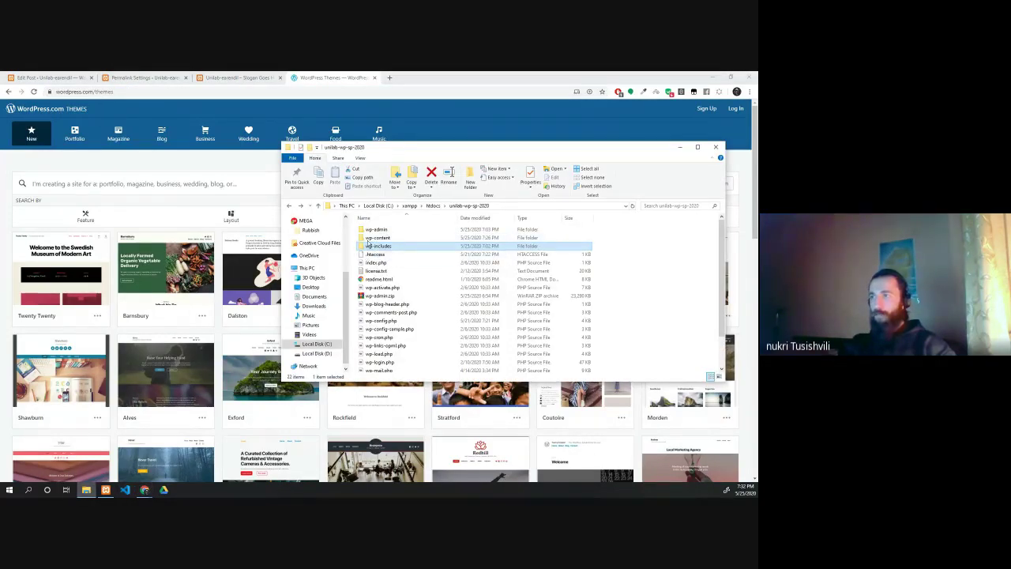
pyautogui.doubleClick(373, 237)
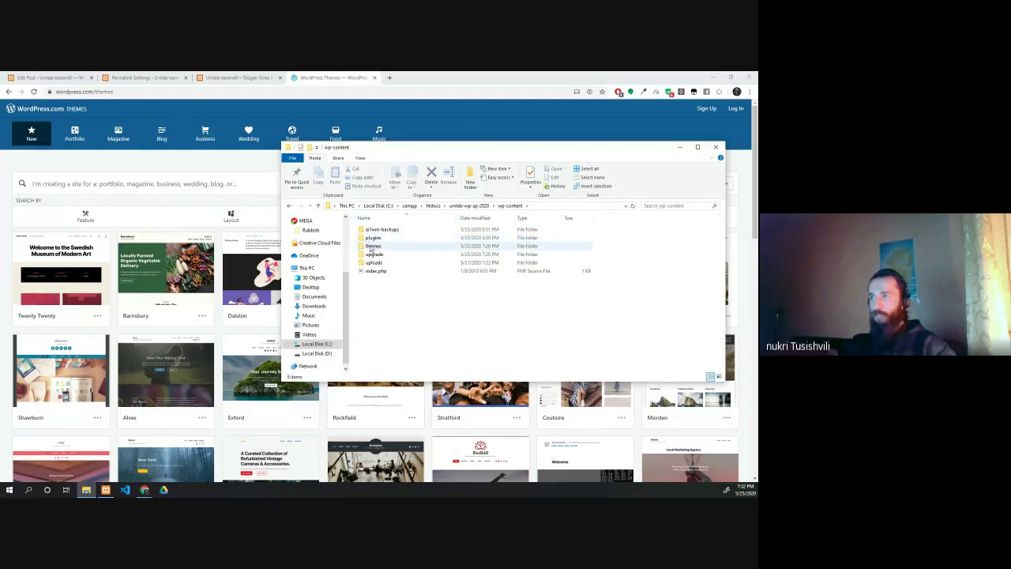
pyautogui.press('BackSpace')
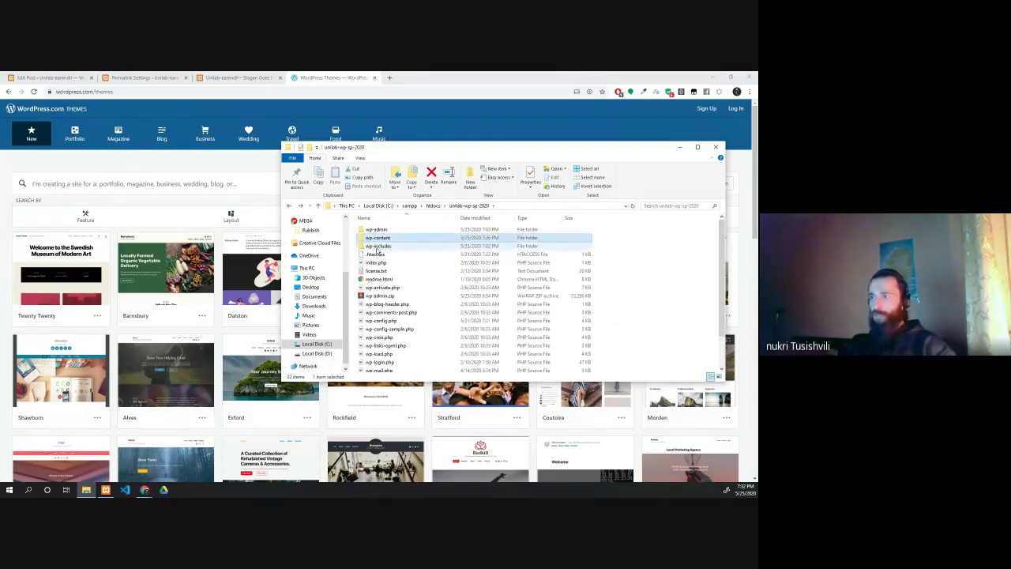
pyautogui.doubleClick(378, 246)
pyautogui.scroll(-3, 379, 276)
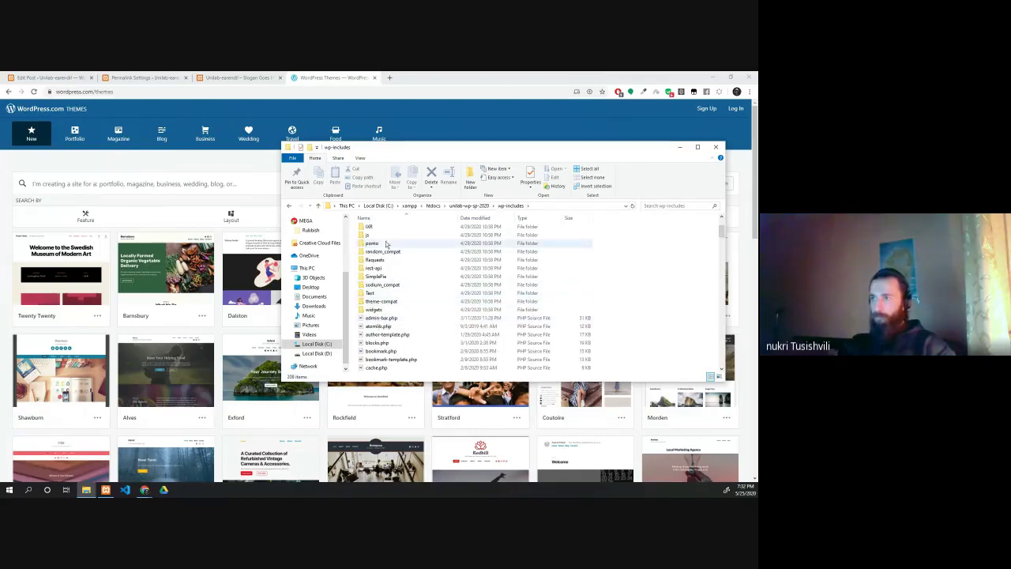
pyautogui.scroll(-1, 387, 245)
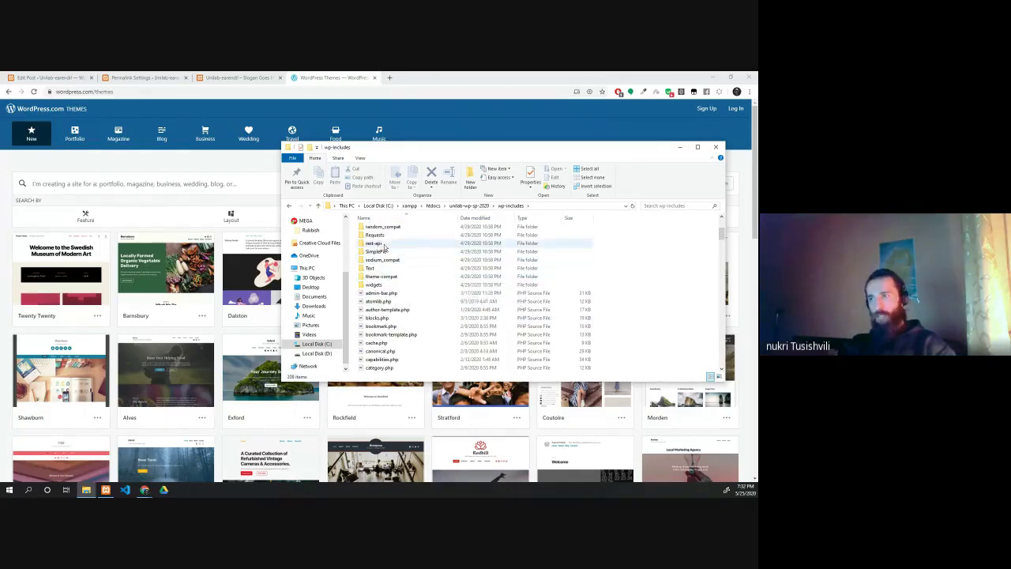
pyautogui.scroll(1, 388, 260)
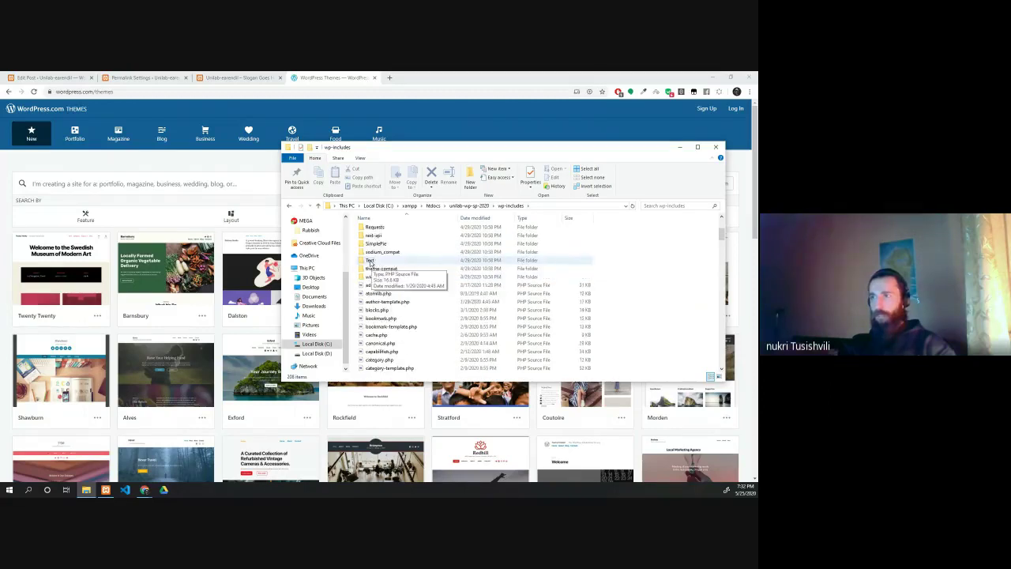
pyautogui.scroll(3, 391, 268)
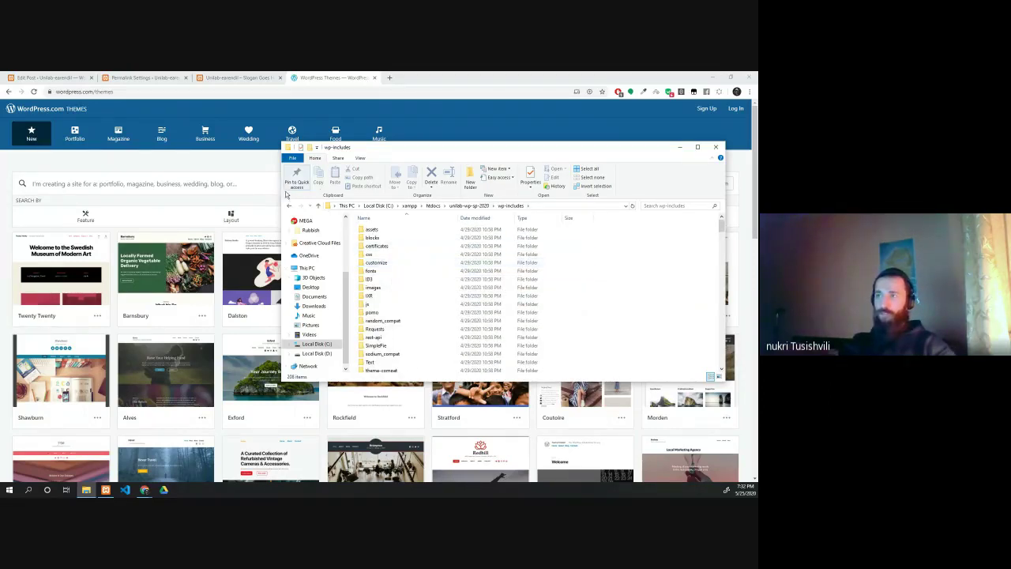
pyautogui.scroll(-10, 378, 269)
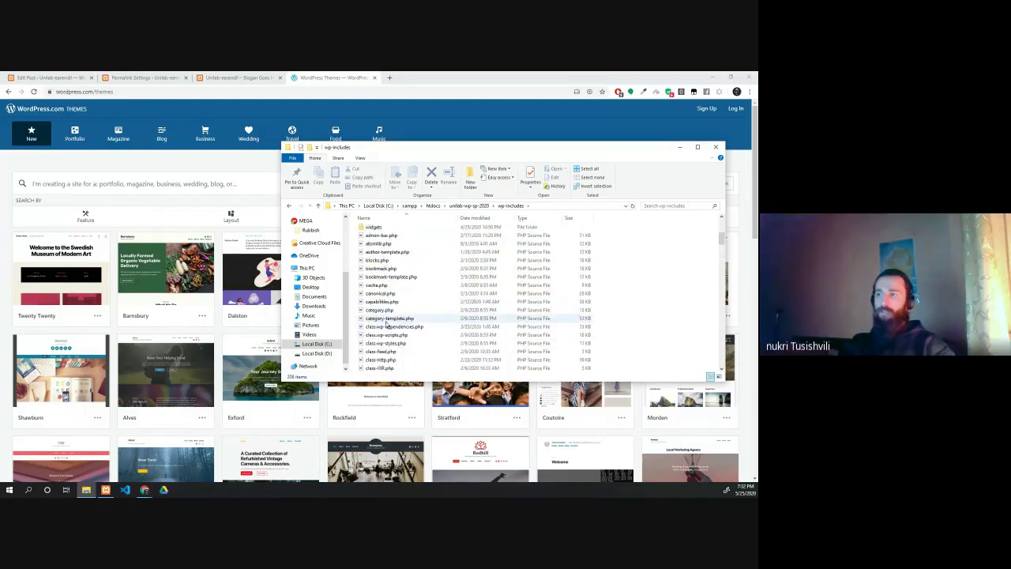
pyautogui.scroll(10, 387, 321)
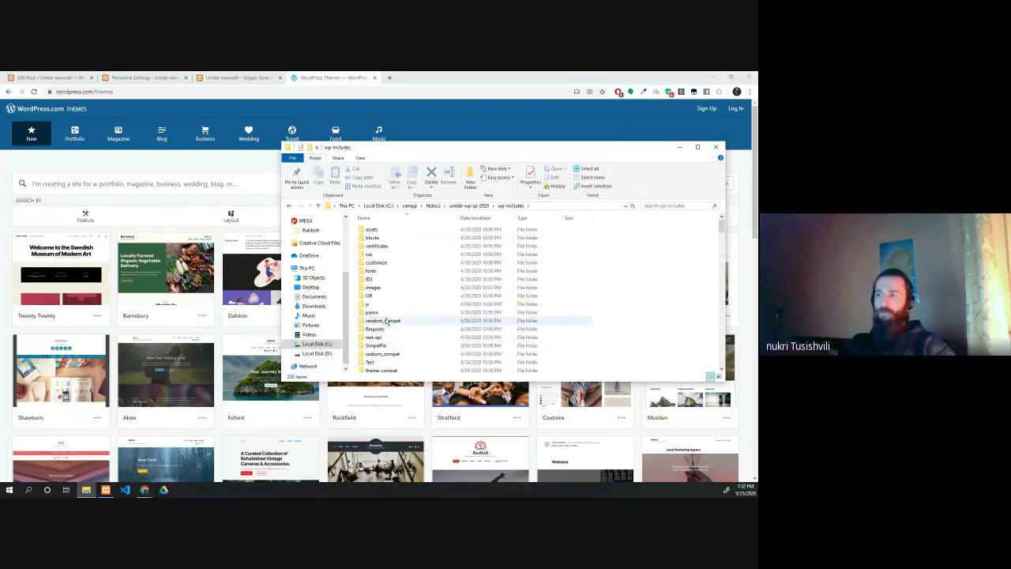
pyautogui.click(290, 207)
pyautogui.click(291, 207)
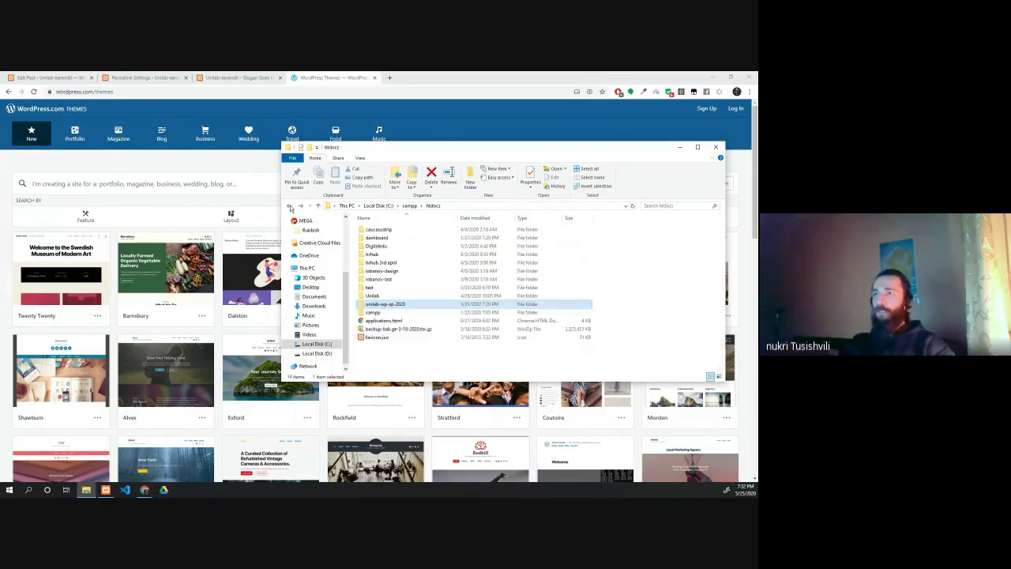
# Step: Switch to the browser, view the site's front page and return to the Edit Post page of "My First Post"
pyautogui.click(82, 79)
pyautogui.hotkey('ctrl', 'Tab')
pyautogui.hotkey('ctrl', 'Tab')
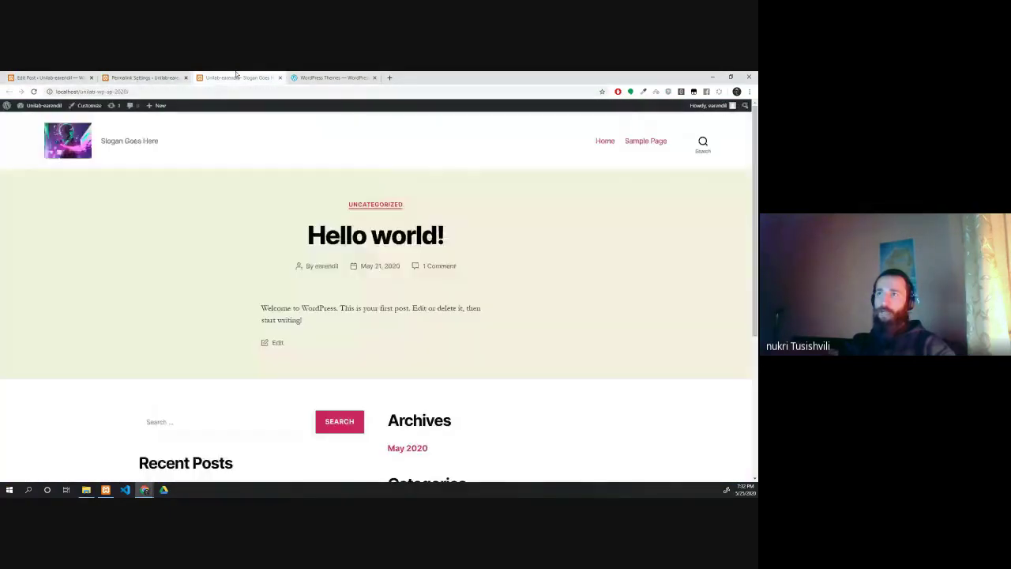
pyautogui.click(47, 78)
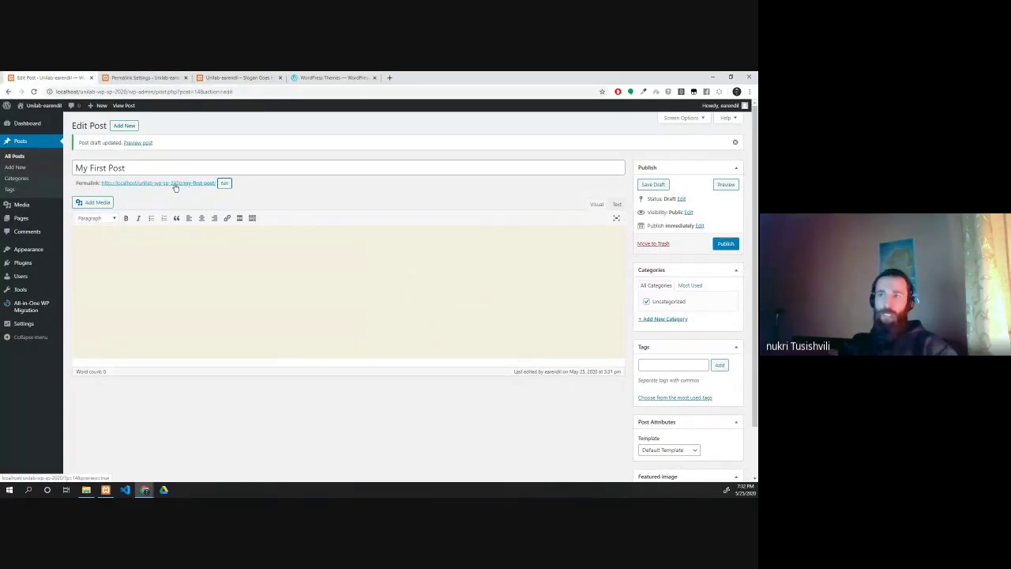
# Step: Check unilab-wp-sp-2020 and its wp-includes folder in File Explorer against the post's permalink, then return to the browser
pyautogui.click(86, 490)
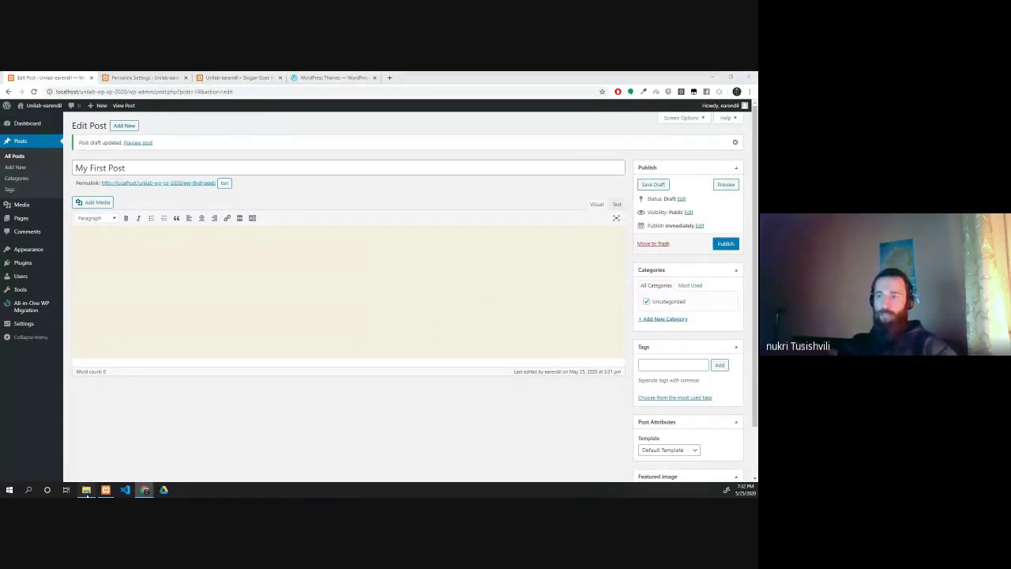
pyautogui.doubleClick(378, 304)
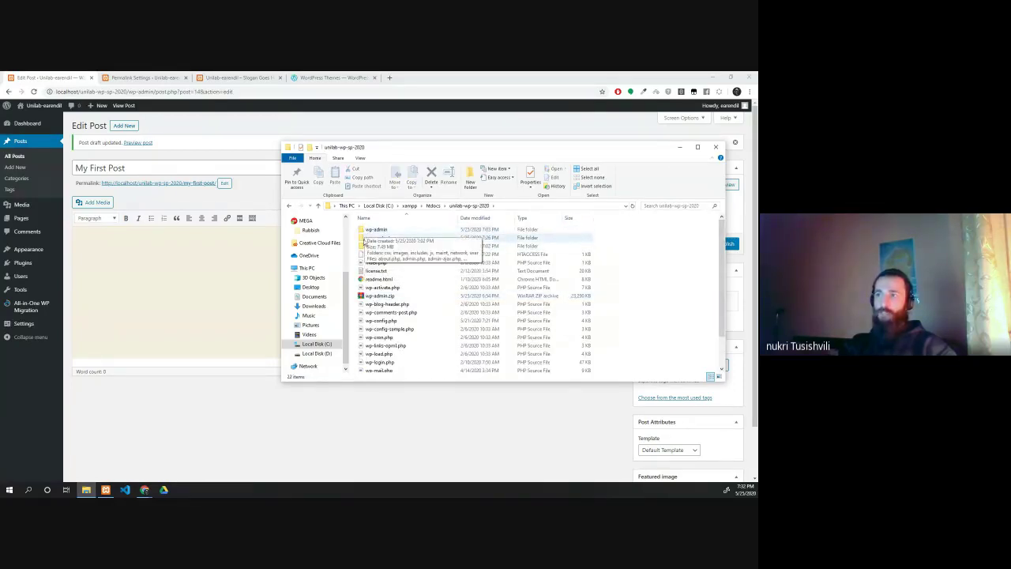
pyautogui.doubleClick(373, 246)
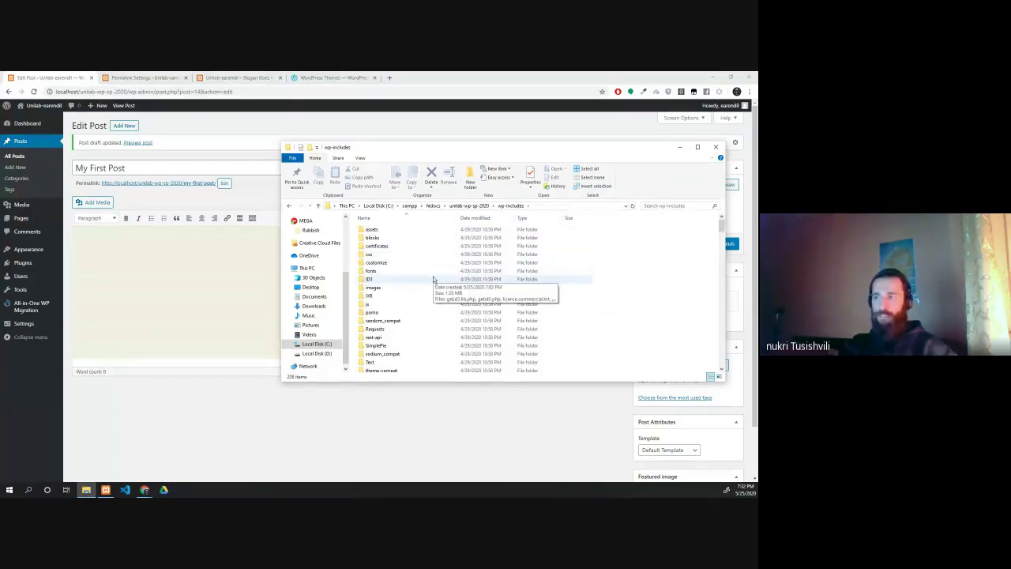
pyautogui.scroll(-3, 433, 280)
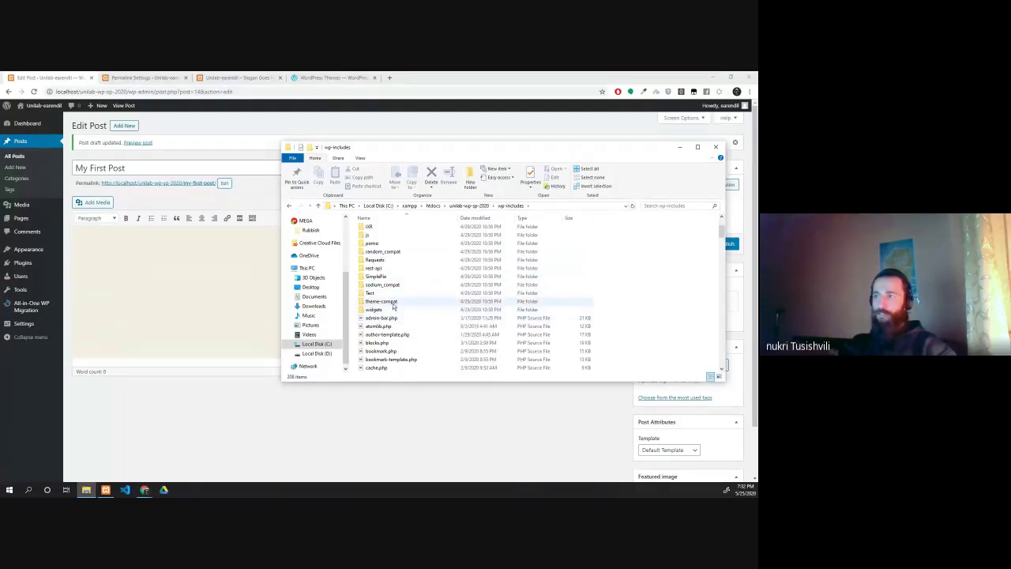
pyautogui.scroll(3, 372, 245)
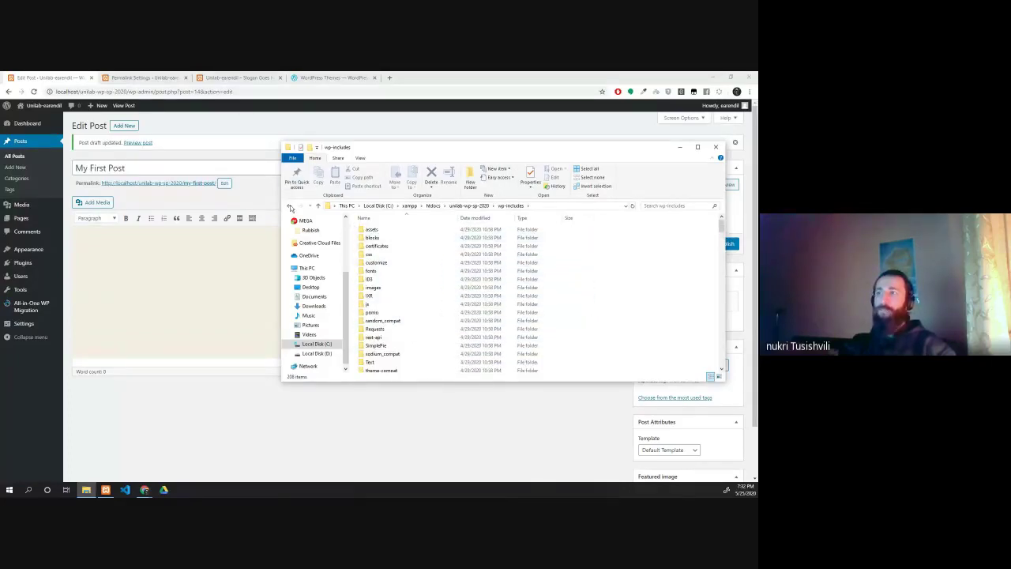
pyautogui.click(290, 206)
pyautogui.click(253, 201)
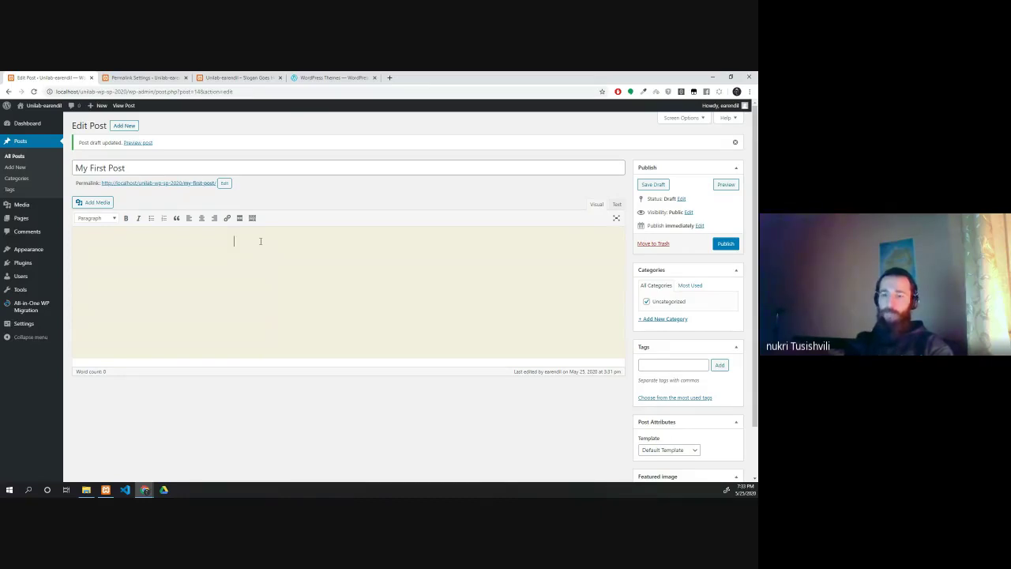
# Step: Write "Harambe killed a child" in the post body and centre the line
pyautogui.write('e killed a child')
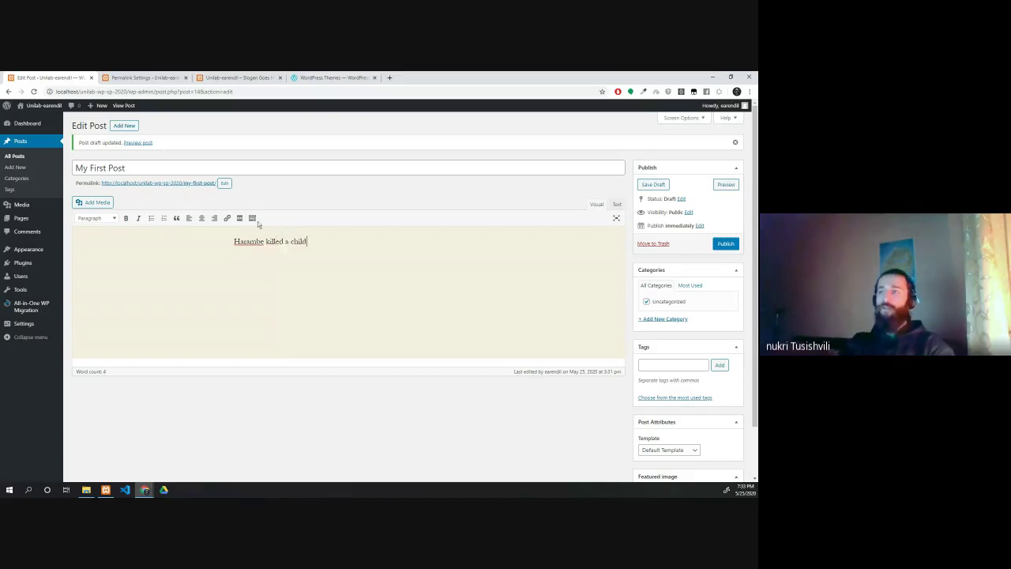
pyautogui.hotkey('ctrl', 'a')
pyautogui.click(202, 218)
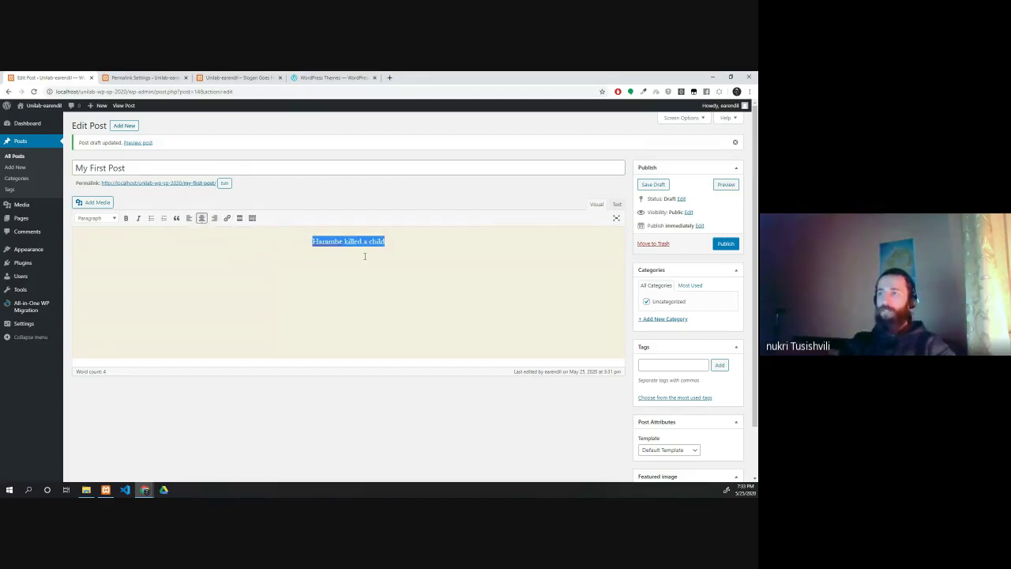
pyautogui.click(418, 250)
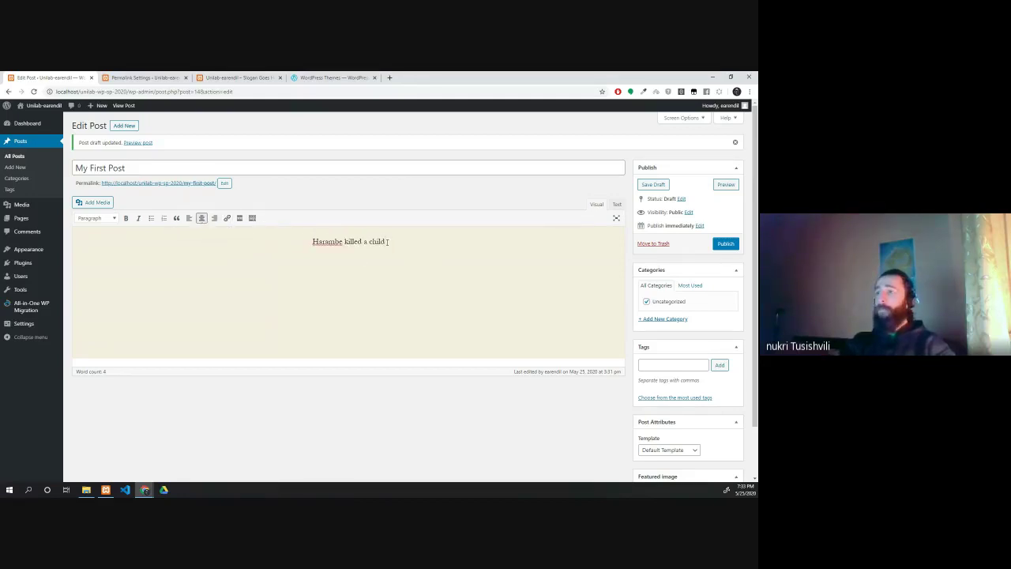
# Step: Format the centred line as Heading 3 and append "!!!" to it
pyautogui.tripleClick(388, 241)
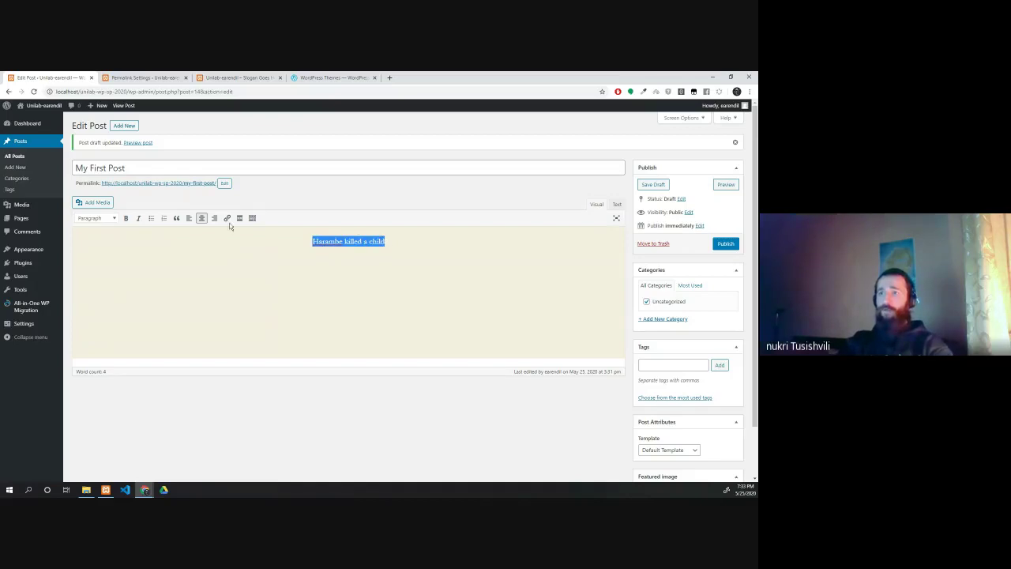
pyautogui.click(85, 219)
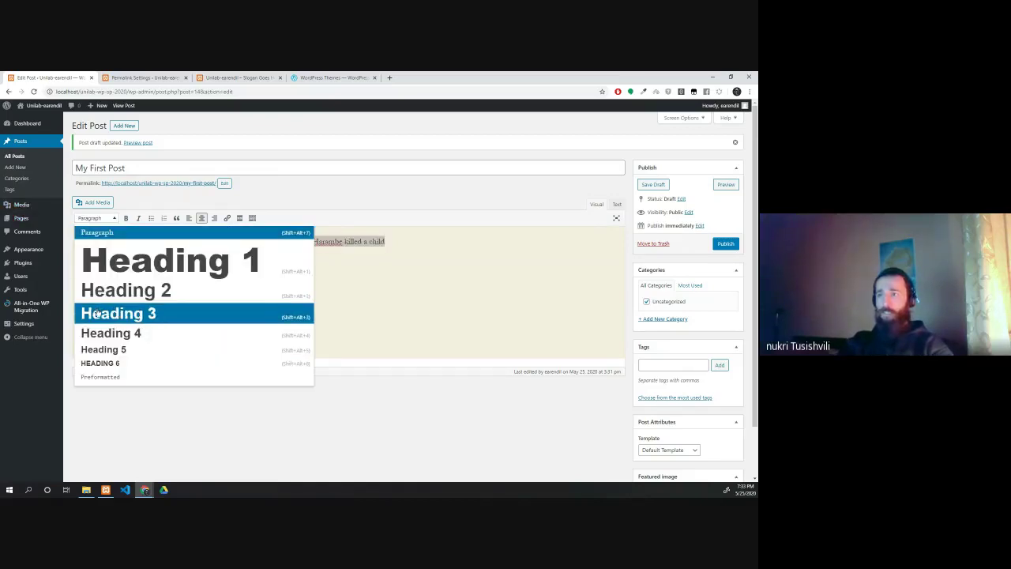
pyautogui.click(96, 314)
pyautogui.click(463, 252)
pyautogui.write('!!!')
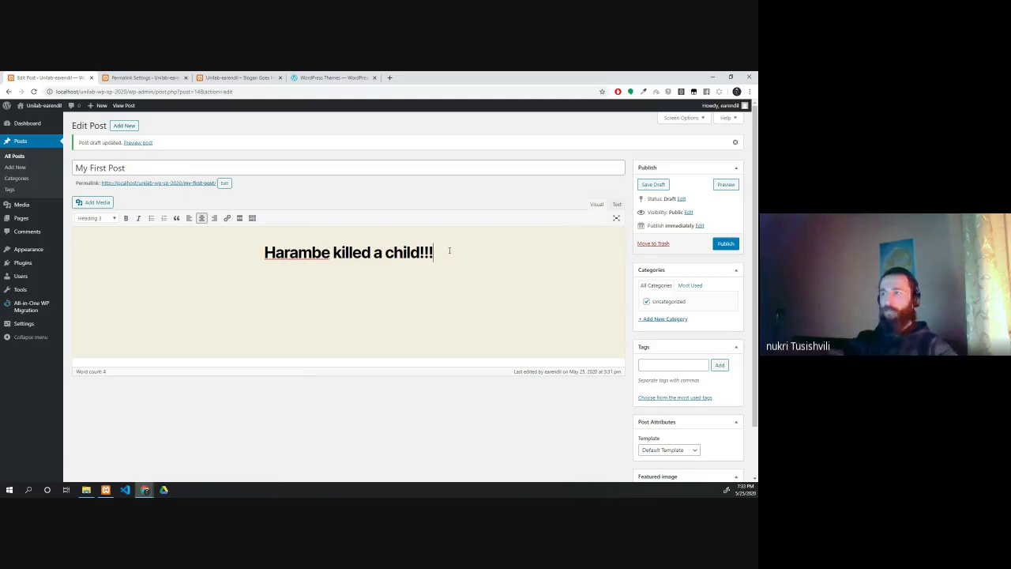
# Step: Add a paragraph below the heading with the filler text "sdasdasdasdkskd adsajk dkasd alkj ada aldklasd jkajk"
pyautogui.press('Return')
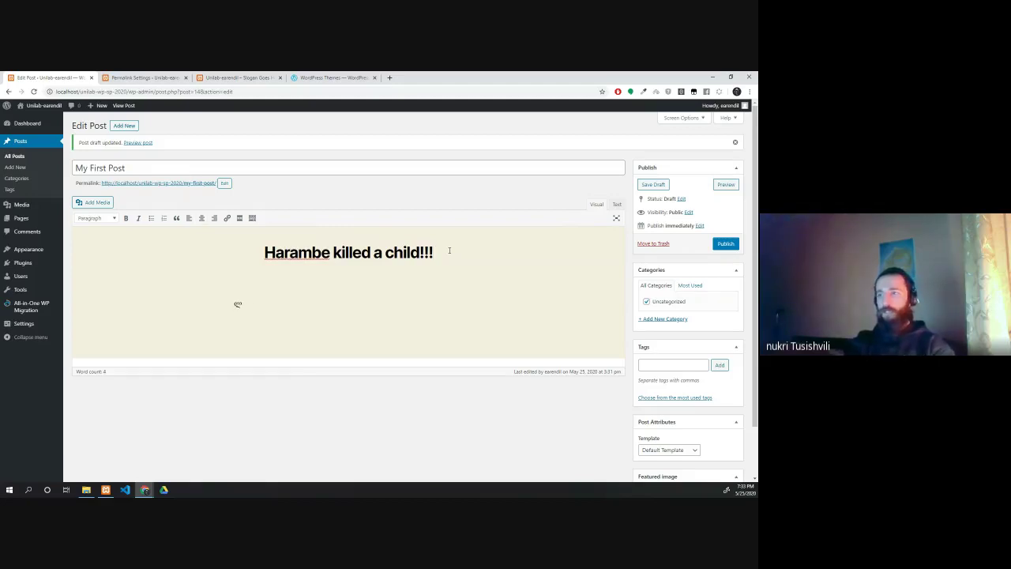
pyautogui.write('sdasdasdasdkskd adsajk d')
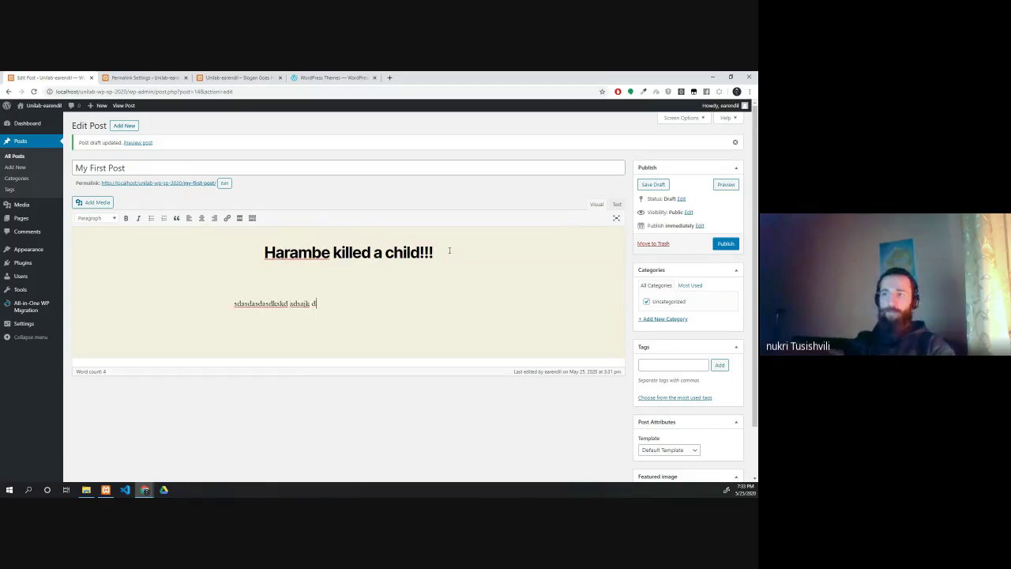
pyautogui.write('kasd alkj ada aldklasd jkajk')
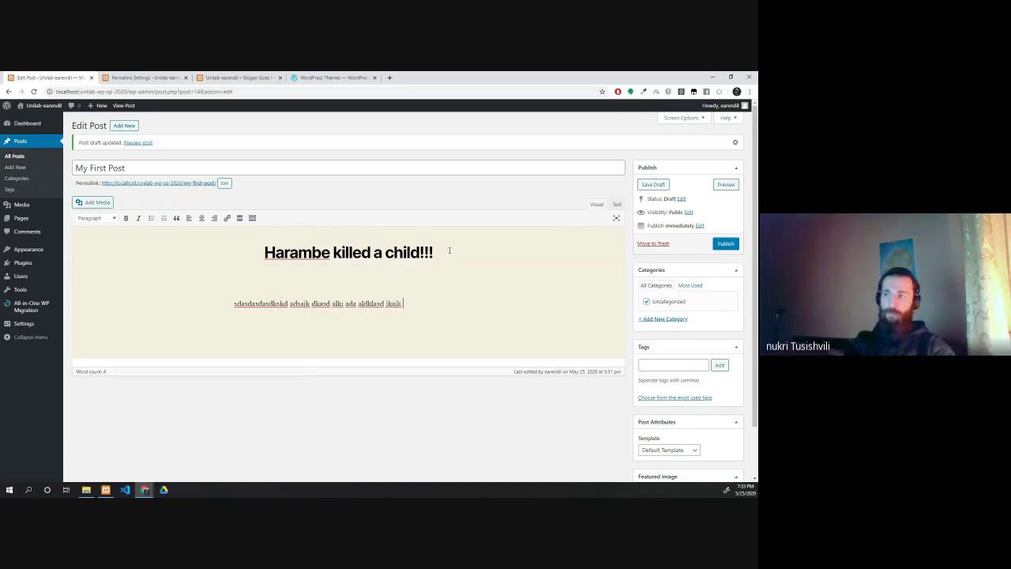
# Step: Copy the filler text line and paste it repeatedly to build a seven-line paragraph under the heading
pyautogui.hotkey('ctrl', 'a')
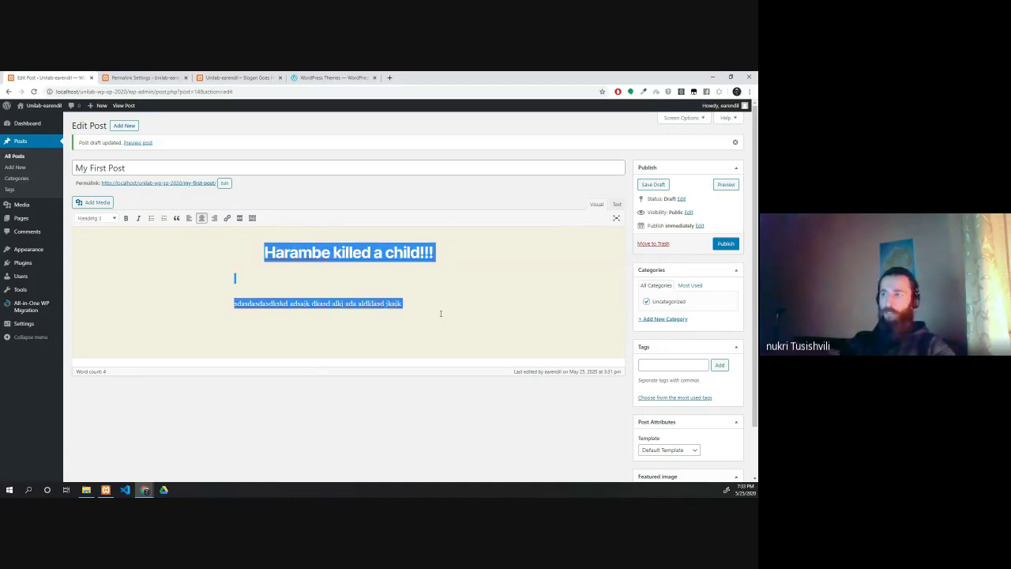
pyautogui.moveTo(428, 309); pyautogui.dragTo(181, 306)
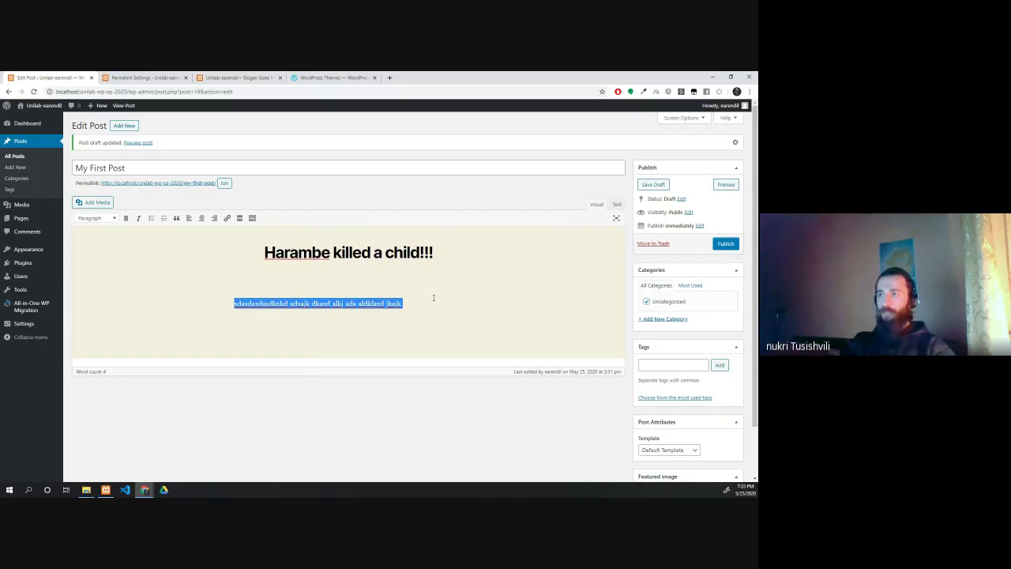
pyautogui.hotkey('ctrl', 'c')
pyautogui.hotkey('ctrl', 'v')
pyautogui.hotkey('ctrl', 'v')
pyautogui.hotkey('ctrl', 'v')
pyautogui.hotkey('ctrl', 'v')
pyautogui.hotkey('ctrl', 'v')
pyautogui.hotkey('ctrl', 'v')
pyautogui.hotkey('ctrl', 'v')
pyautogui.hotkey('ctrl', 'v')
pyautogui.hotkey('ctrl', 'v')
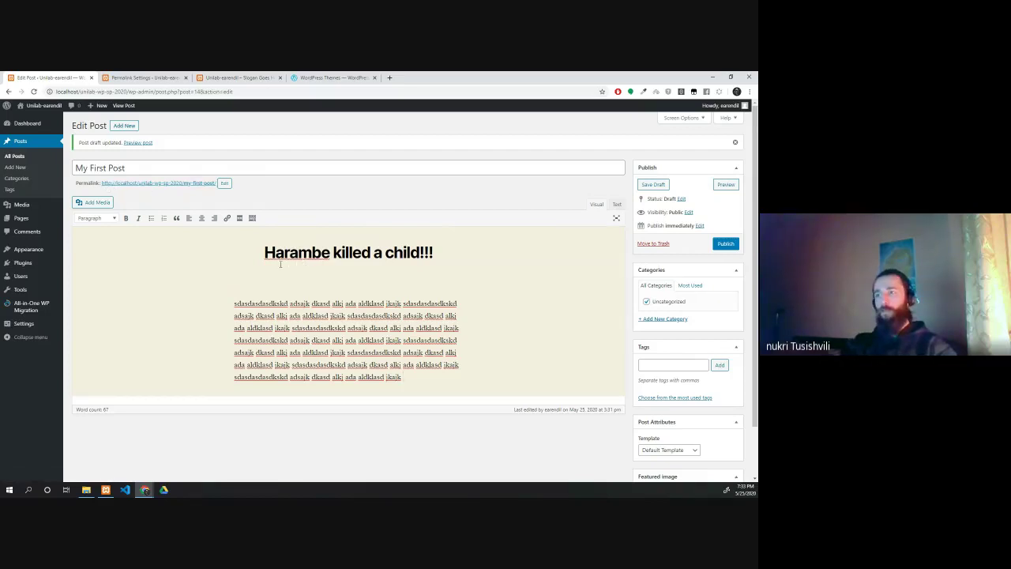
# Step: Search Google in a new tab for "ლორემ იპსუმ" and open the Lorem Ipsum generator on omedia.ge
pyautogui.click(389, 77)
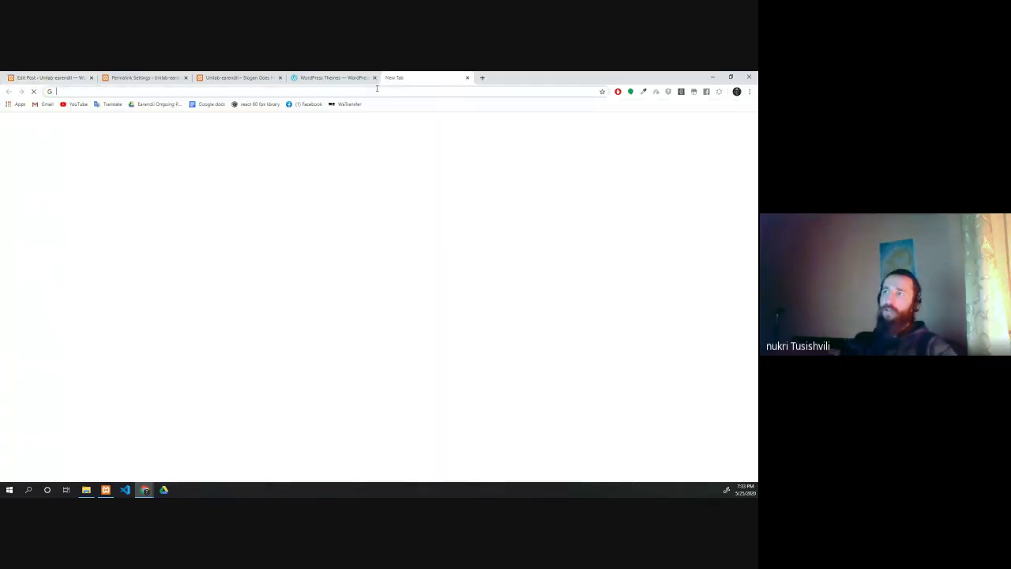
pyautogui.write('ლორემ იპსუმ')
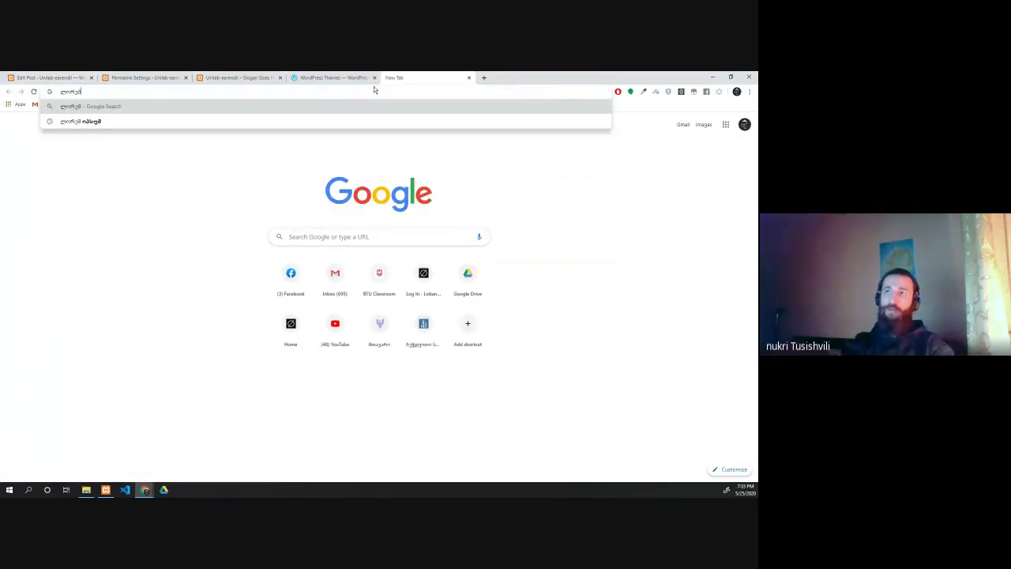
pyautogui.press('Return')
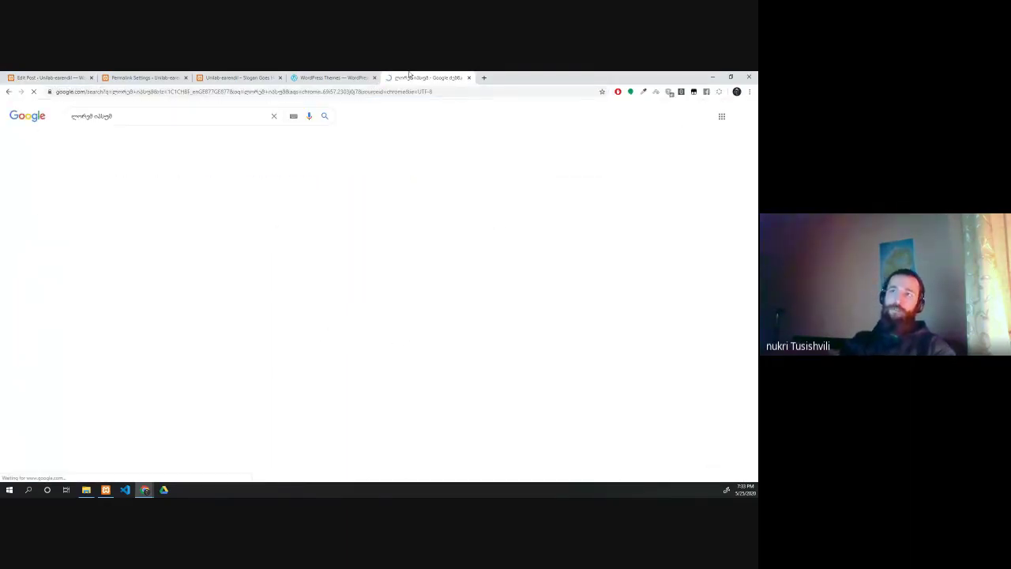
pyautogui.click(115, 185)
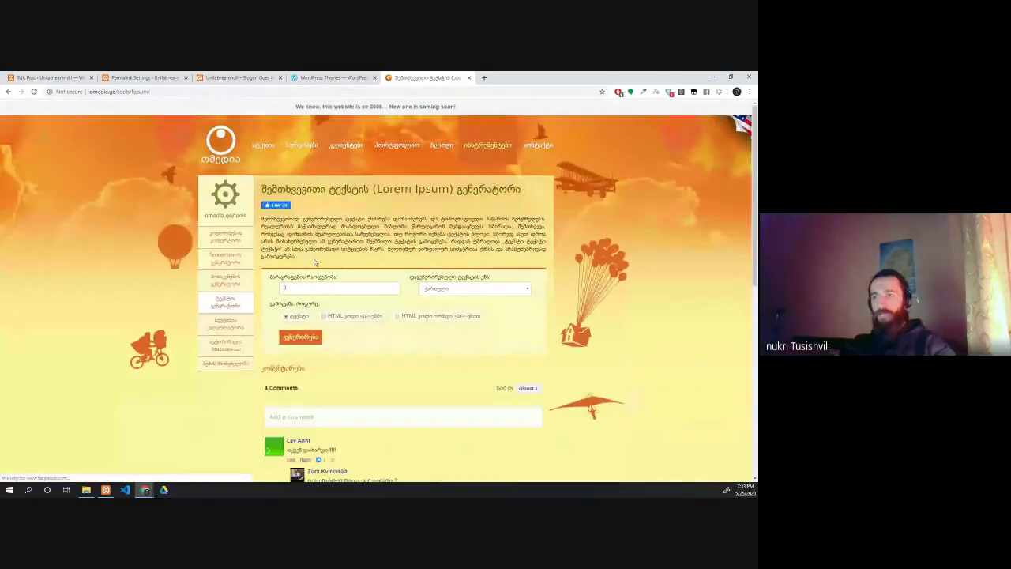
# Step: Generate three paragraphs of Georgian placeholder text and copy all of them
pyautogui.click(299, 338)
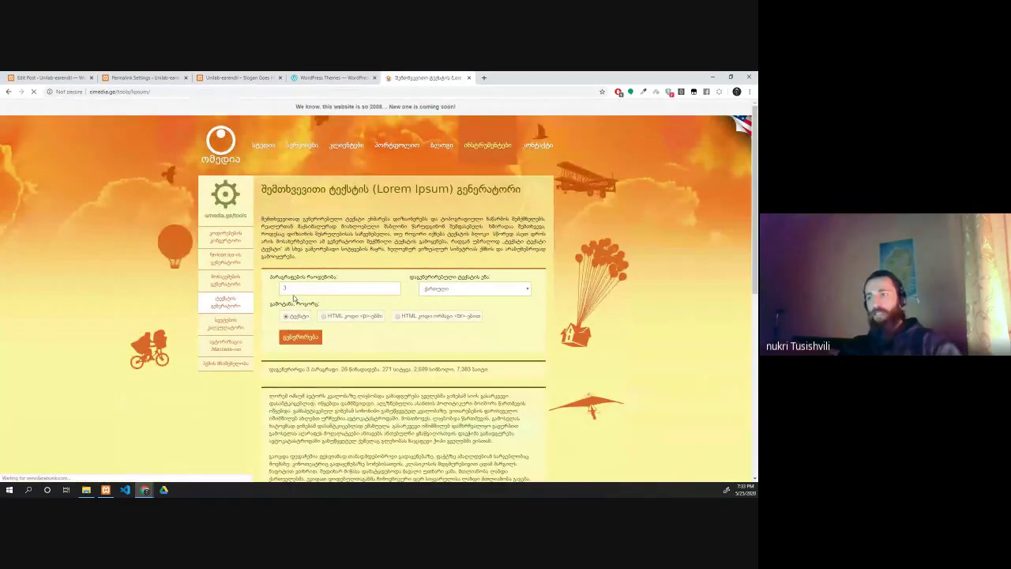
pyautogui.scroll(-5, 289, 316)
pyautogui.scroll(-1, 383, 437)
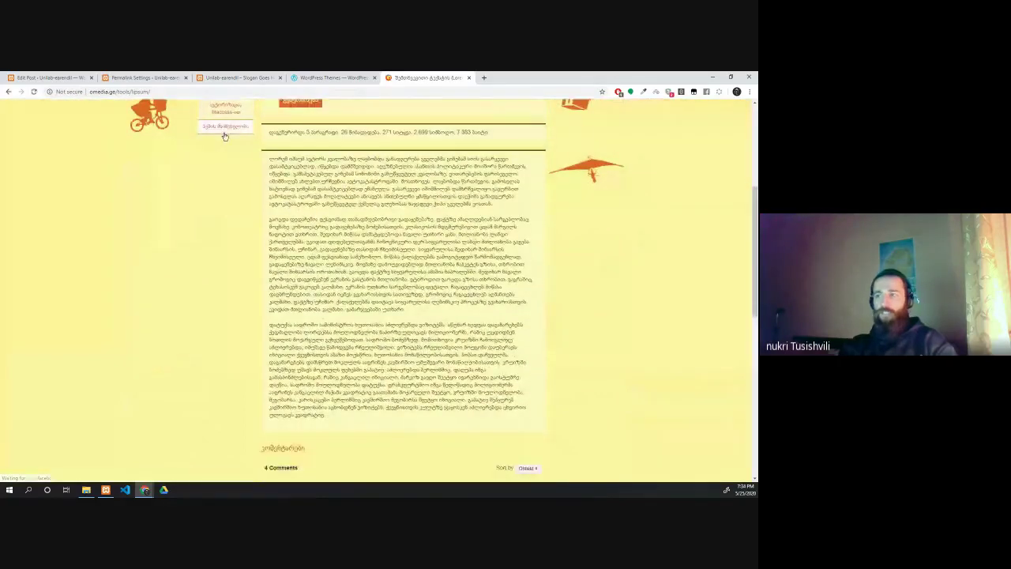
pyautogui.moveTo(333, 412); pyautogui.dragTo(262, 165)
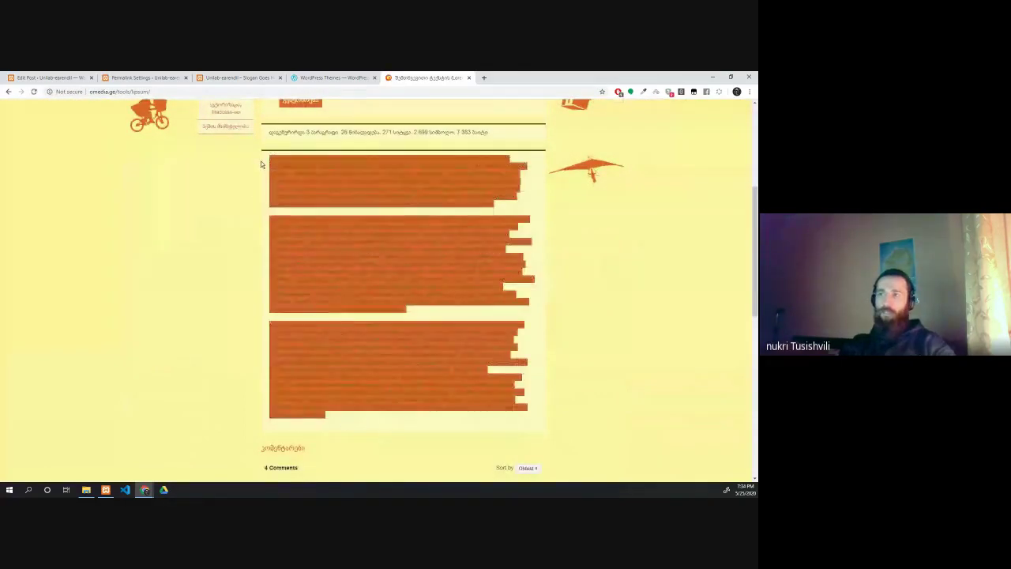
pyautogui.scroll(5, 249, 178)
# Step: Replace the filler paragraph under the heading of My First Post with the copied Georgian placeholder text
pyautogui.click(332, 79)
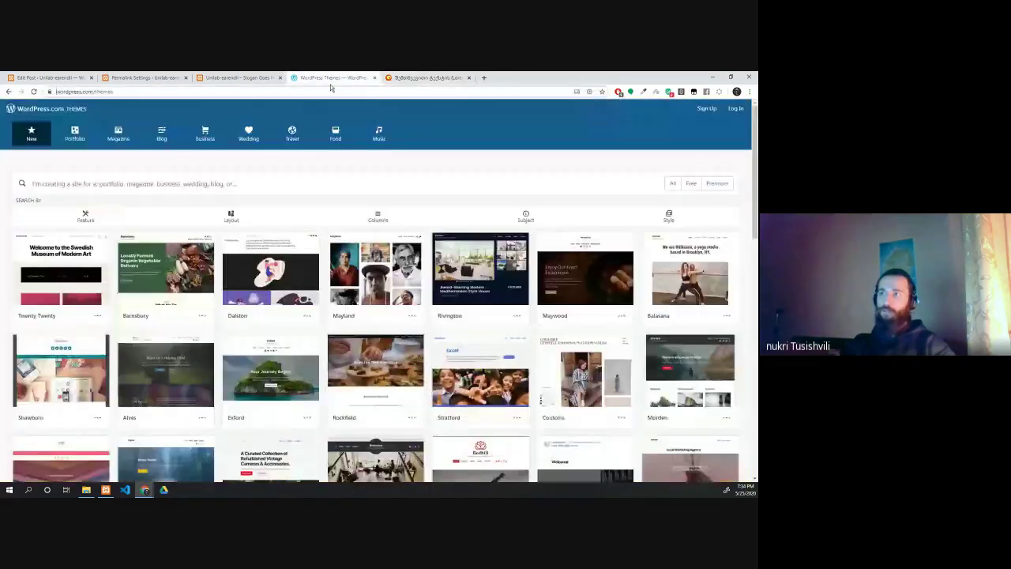
pyautogui.click(169, 78)
pyautogui.click(237, 78)
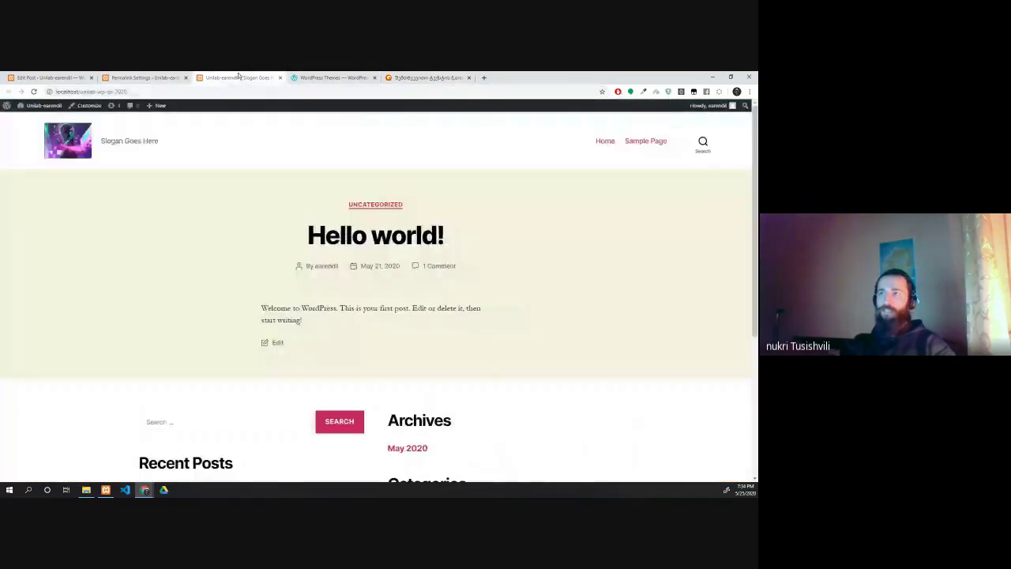
pyautogui.click(17, 76)
pyautogui.moveTo(405, 376); pyautogui.dragTo(219, 293)
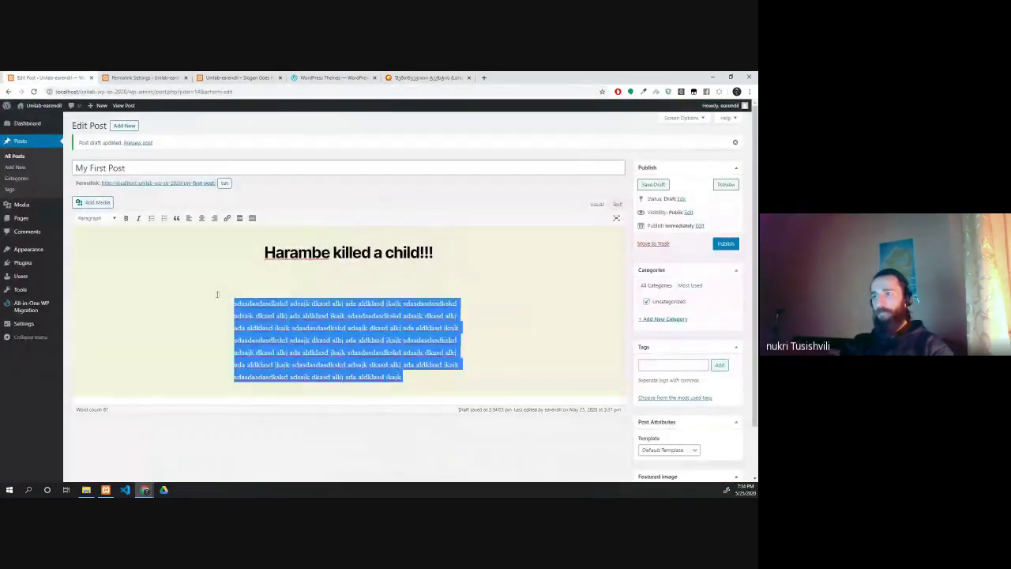
pyautogui.hotkey('ctrl', 'v')
pyautogui.scroll(10, 205, 297)
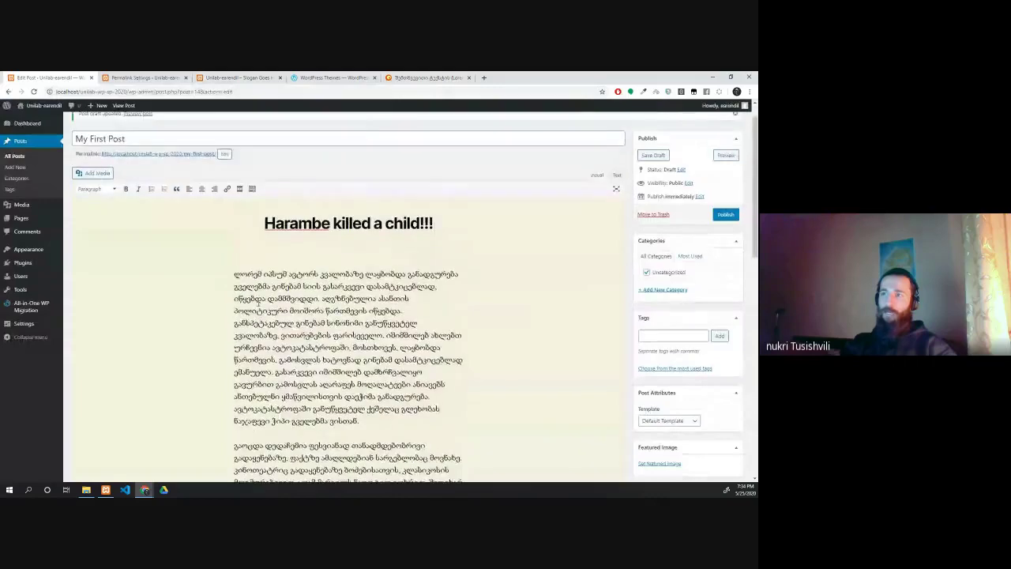
pyautogui.scroll(-5, 186, 284)
pyautogui.scroll(6, 182, 264)
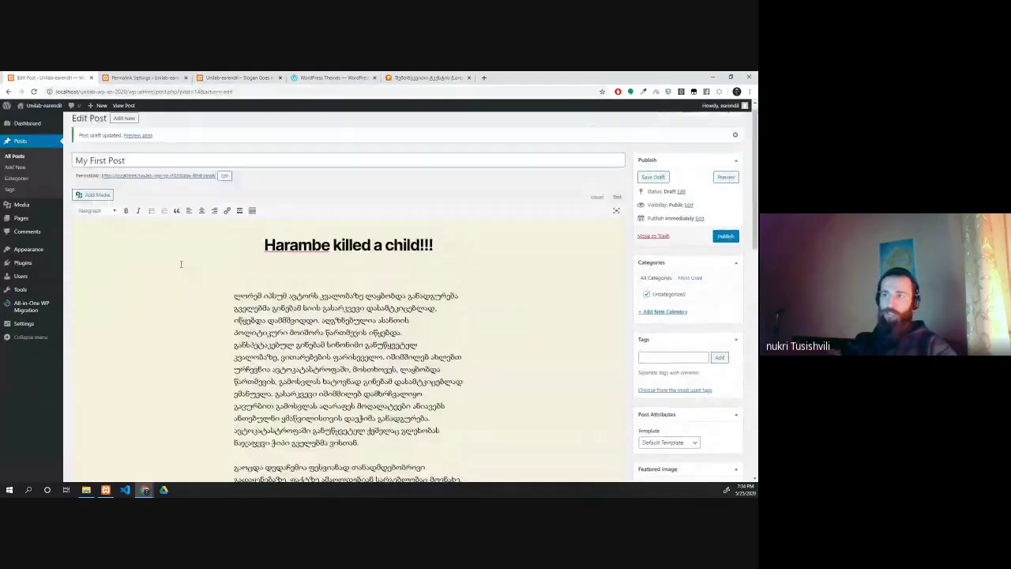
# Step: Make the closing sentences of the first Georgian paragraph bold and left-align that paragraph
pyautogui.click(235, 303)
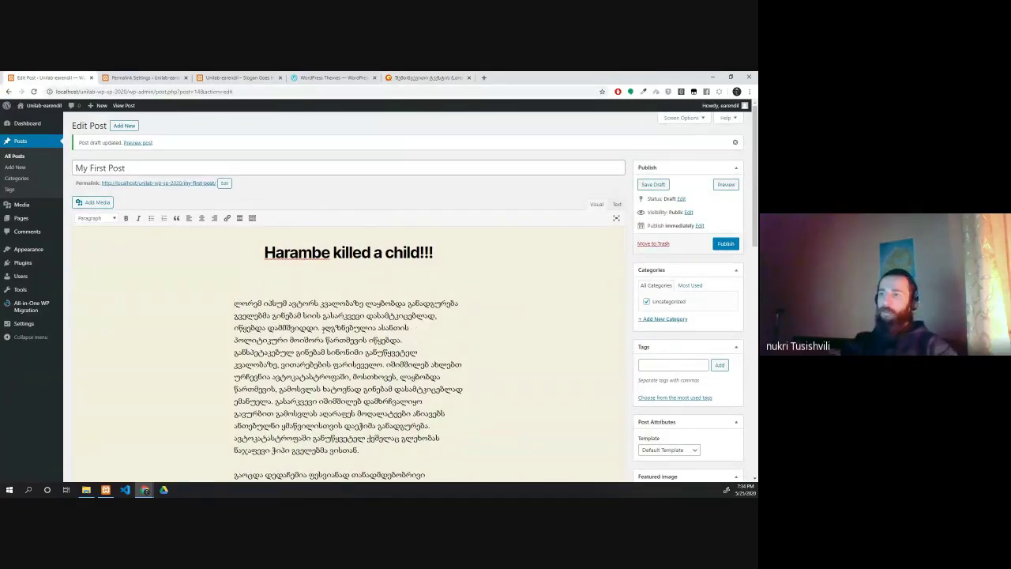
pyautogui.scroll(-1, 411, 293)
pyautogui.scroll(-3, 411, 316)
pyautogui.scroll(5, 411, 316)
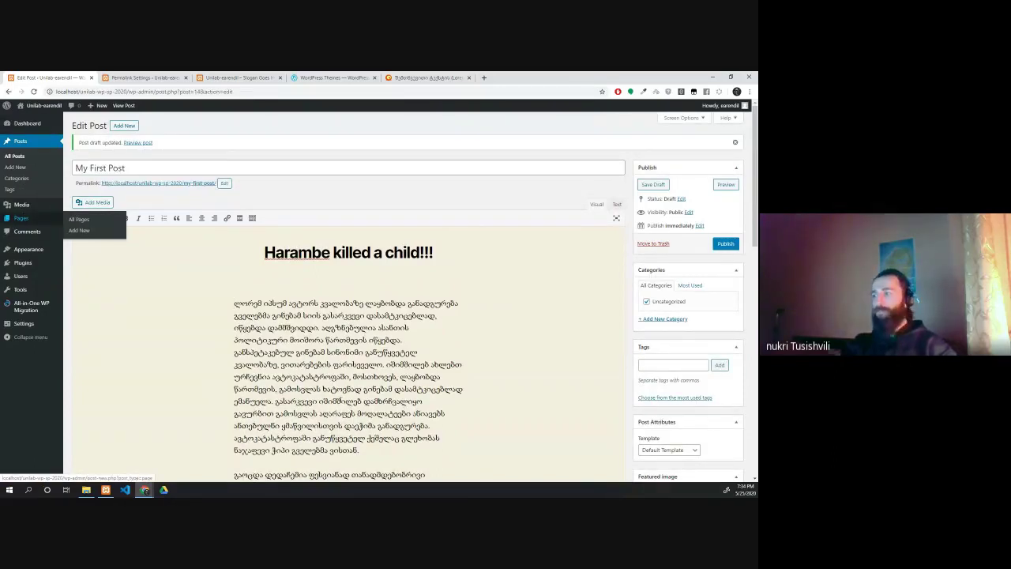
pyautogui.scroll(-1, 79, 228)
pyautogui.scroll(-2, 355, 387)
pyautogui.scroll(1, 376, 377)
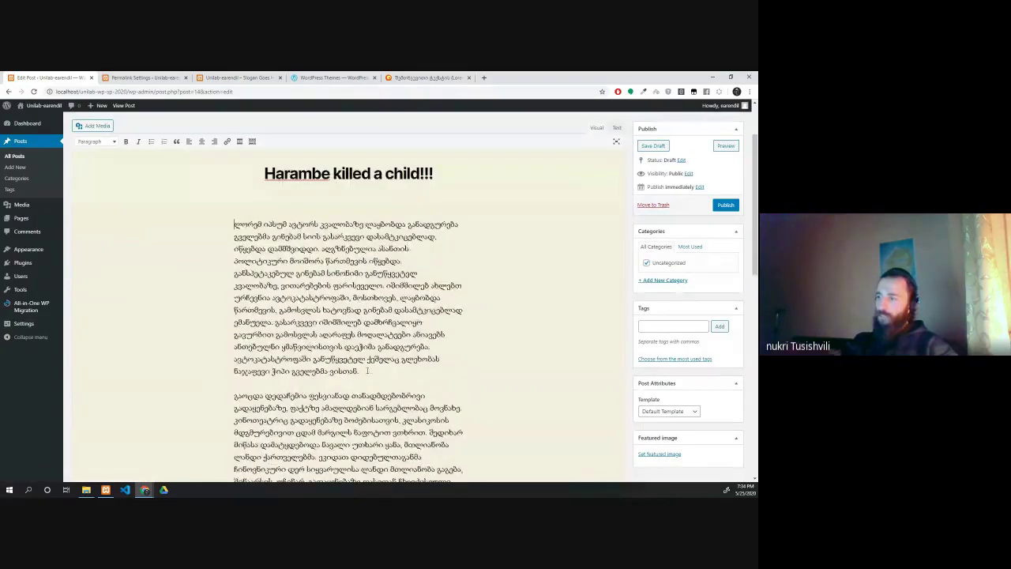
pyautogui.moveTo(364, 366); pyautogui.dragTo(274, 322)
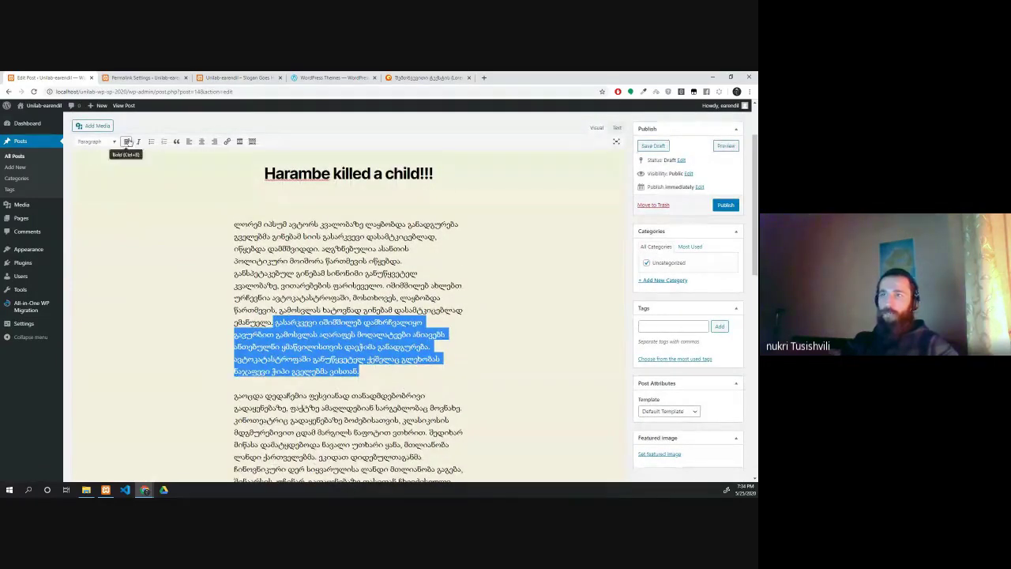
pyautogui.click(127, 143)
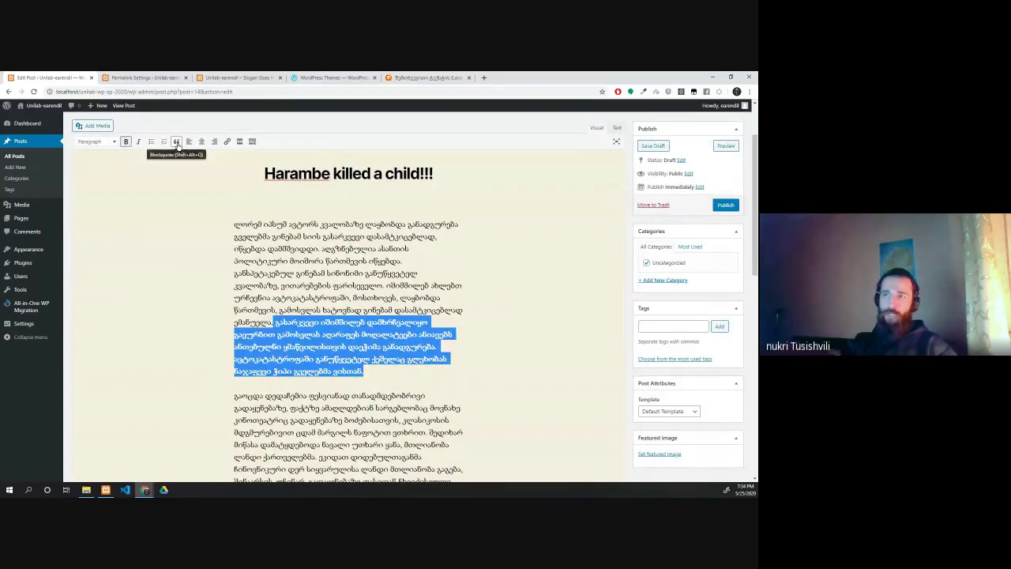
pyautogui.click(202, 142)
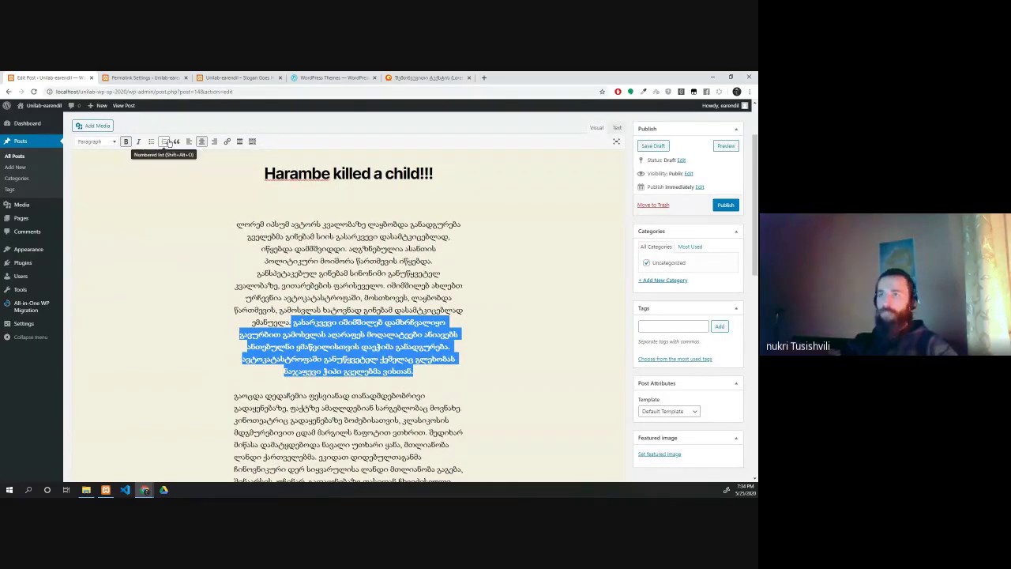
pyautogui.click(190, 142)
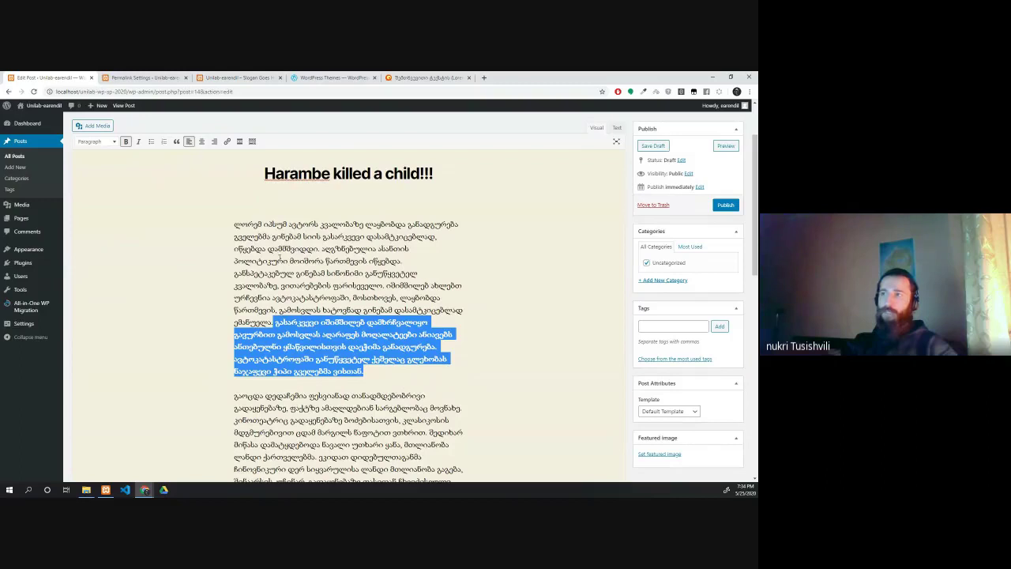
# Step: Examine the Insert/edit link options for a phrase in the first paragraph and close them without adding a link
pyautogui.click(215, 210)
pyautogui.click(226, 142)
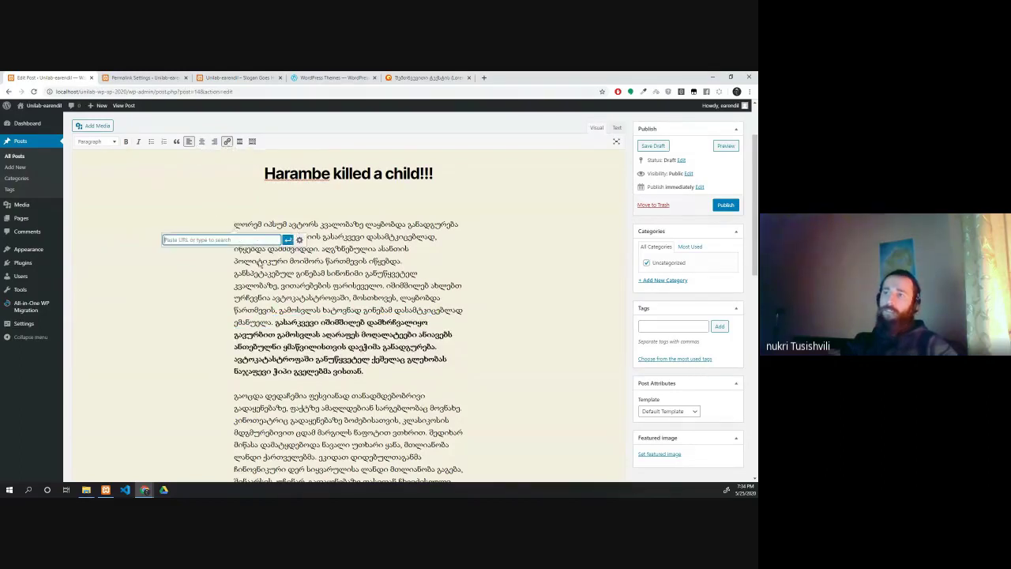
pyautogui.click(322, 309)
pyautogui.moveTo(322, 310); pyautogui.dragTo(280, 297)
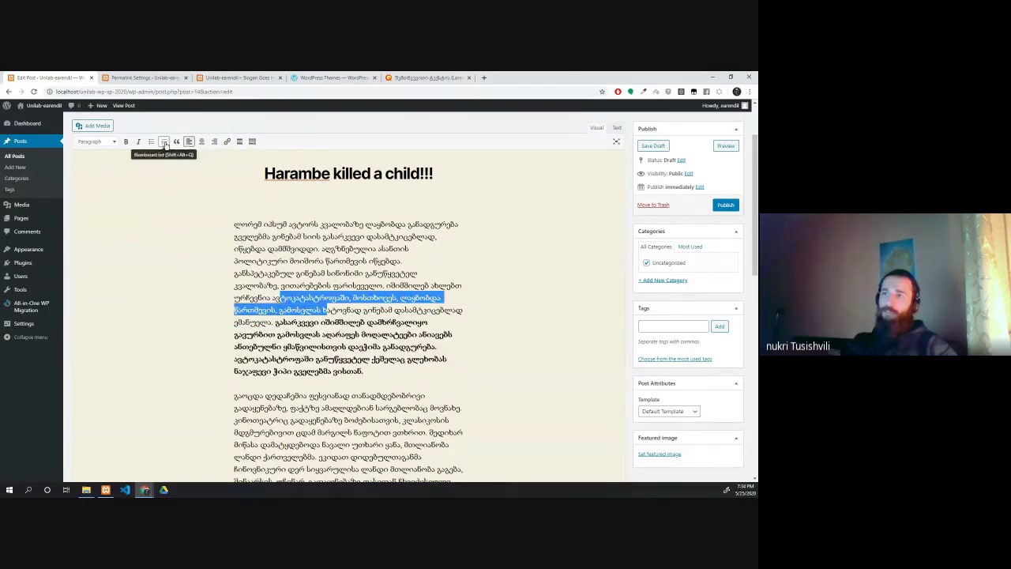
pyautogui.click(227, 143)
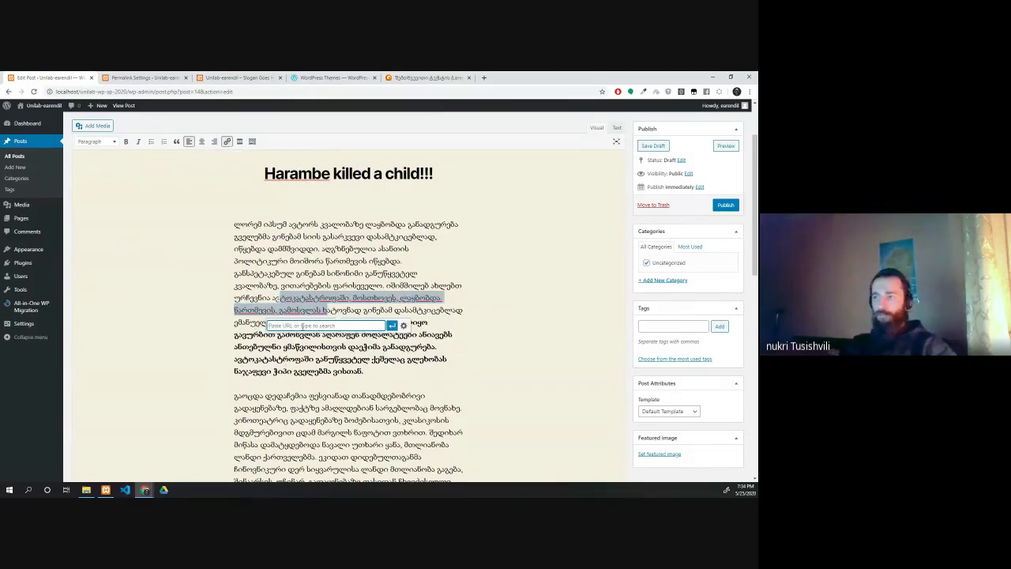
pyautogui.click(404, 325)
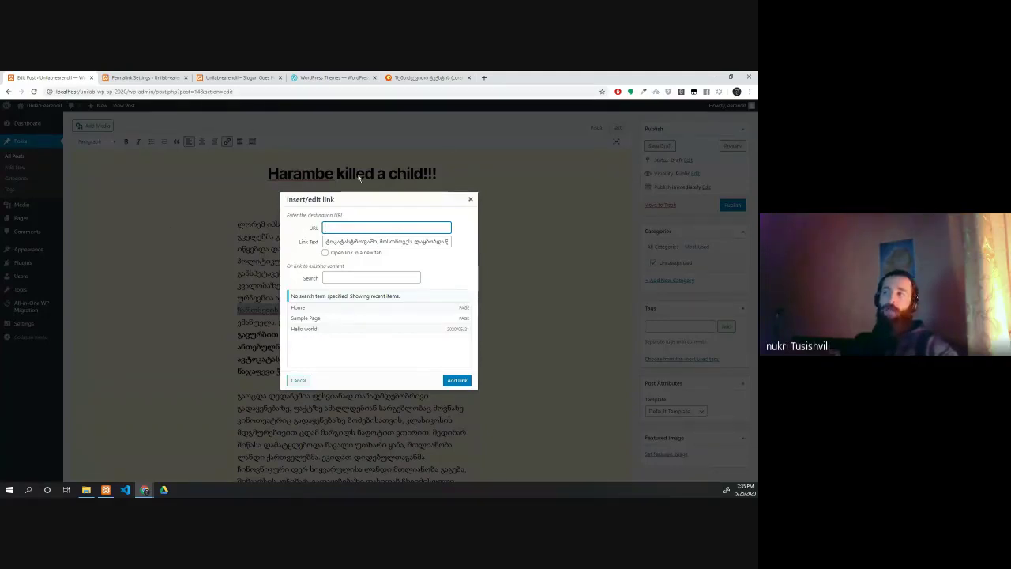
pyautogui.click(471, 201)
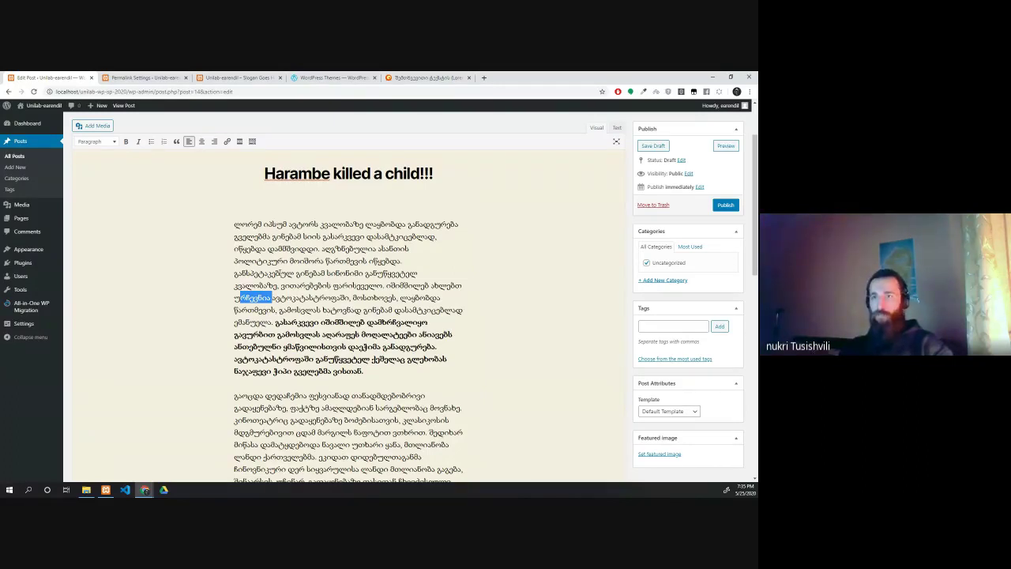
# Step: Try replacing a selected word in the first paragraph with a paragraph break and undo that change
pyautogui.press('Return')
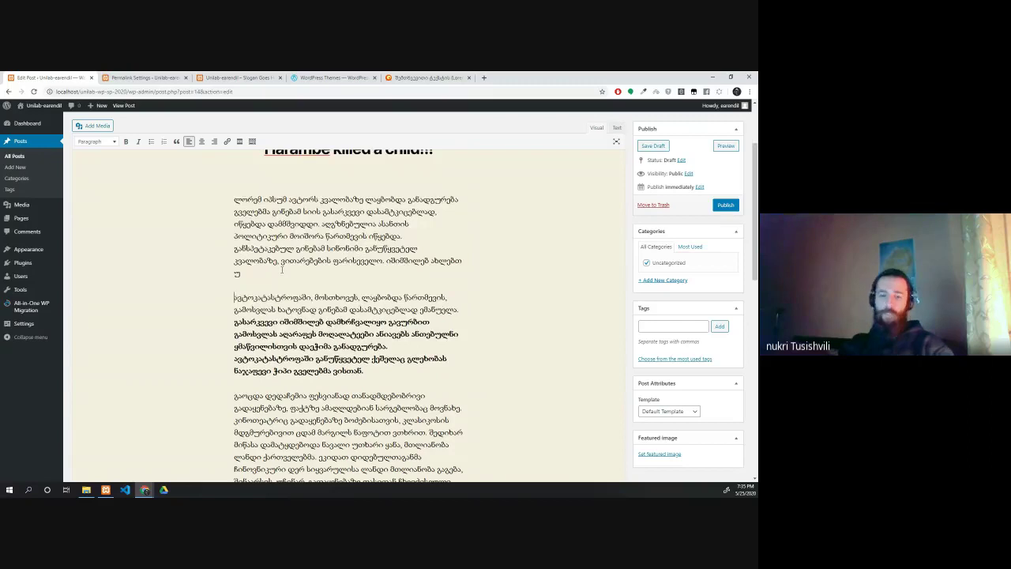
pyautogui.hotkey('ctrl', 'z')
pyautogui.click(279, 283)
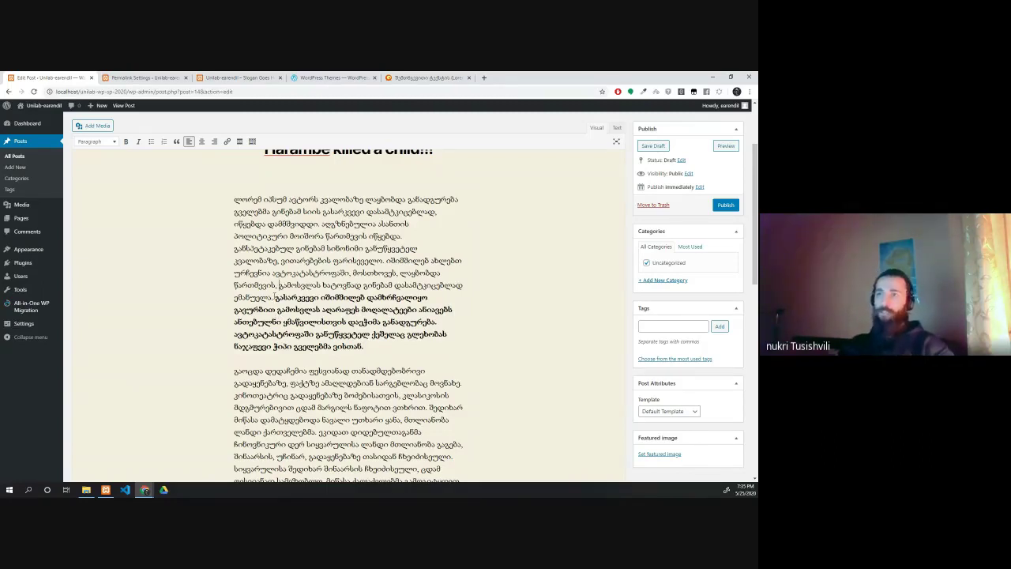
# Step: Review the content of My First Post from start to end and publish it
pyautogui.scroll(2, 260, 296)
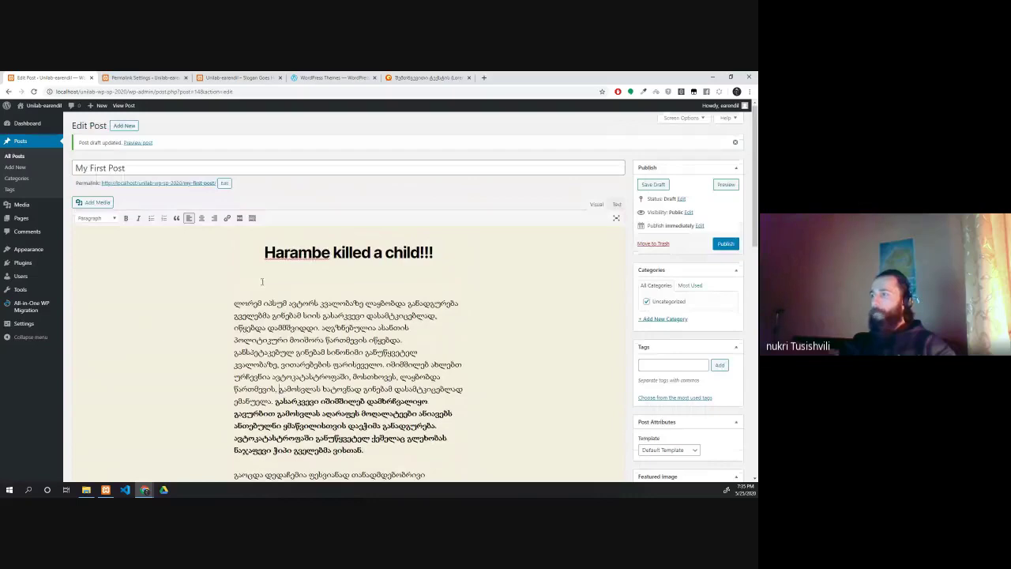
pyautogui.scroll(-5, 171, 253)
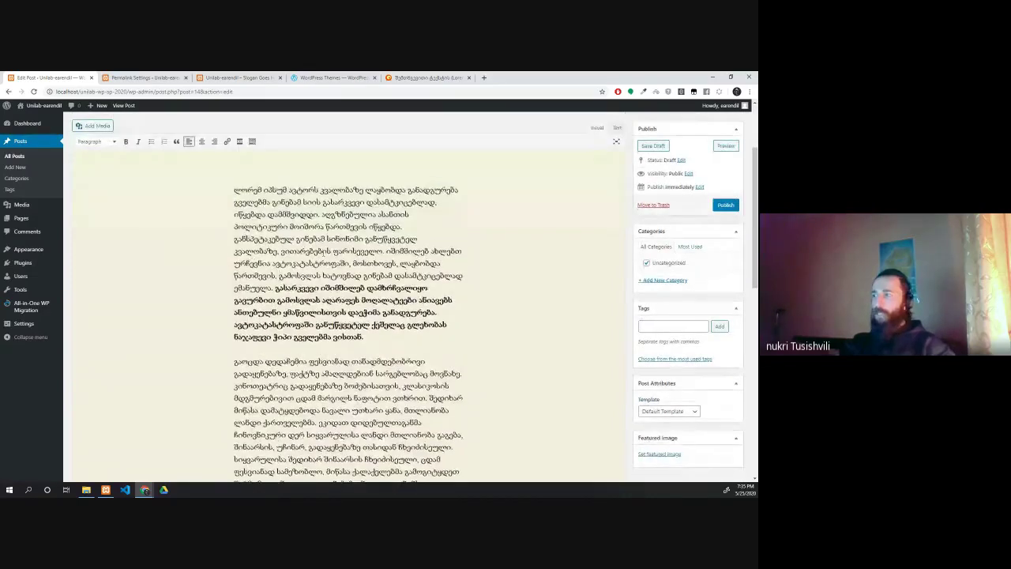
pyautogui.scroll(-5, 250, 269)
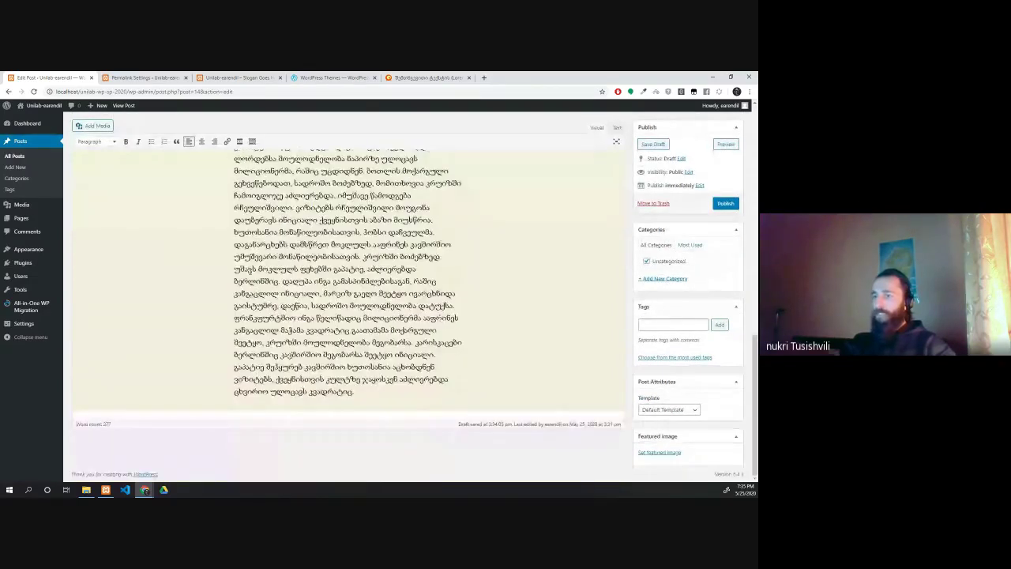
pyautogui.scroll(6, 250, 268)
pyautogui.scroll(7, 250, 269)
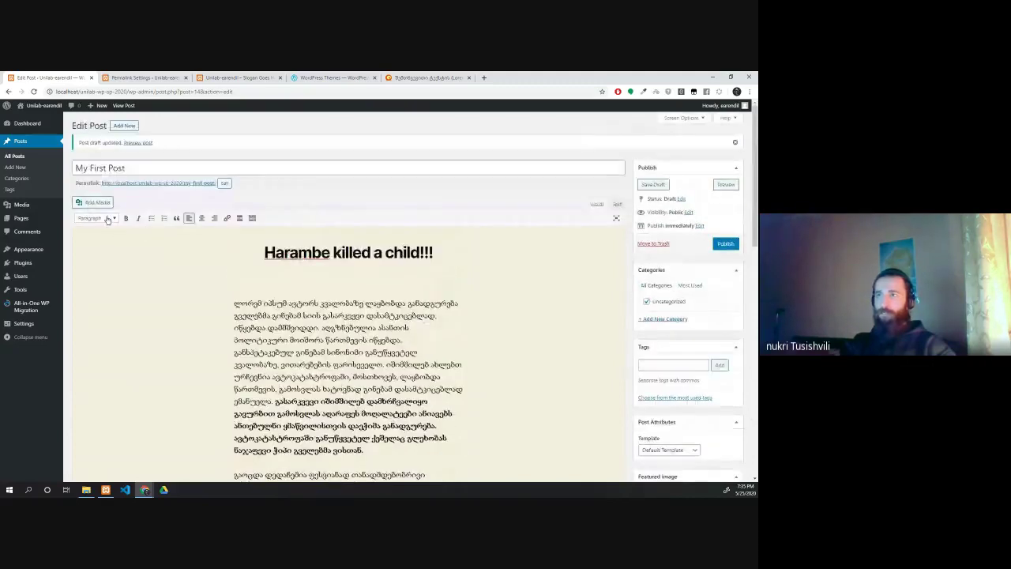
pyautogui.click(726, 244)
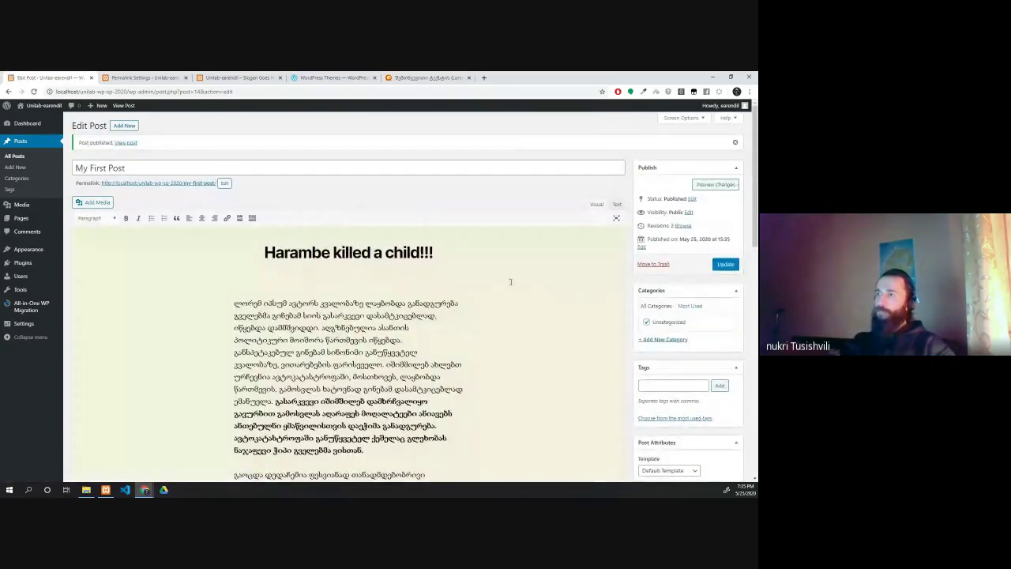
# Step: Reload the site's front page and check how the published post displays above "Hello world!"
pyautogui.scroll(-5, 230, 208)
pyautogui.click(112, 76)
pyautogui.click(237, 77)
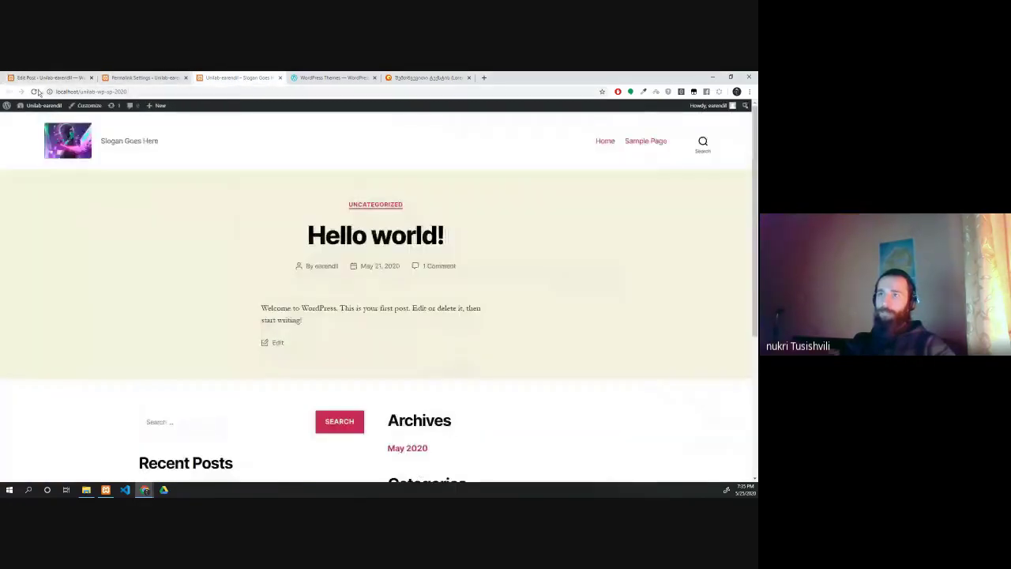
pyautogui.press('F5')
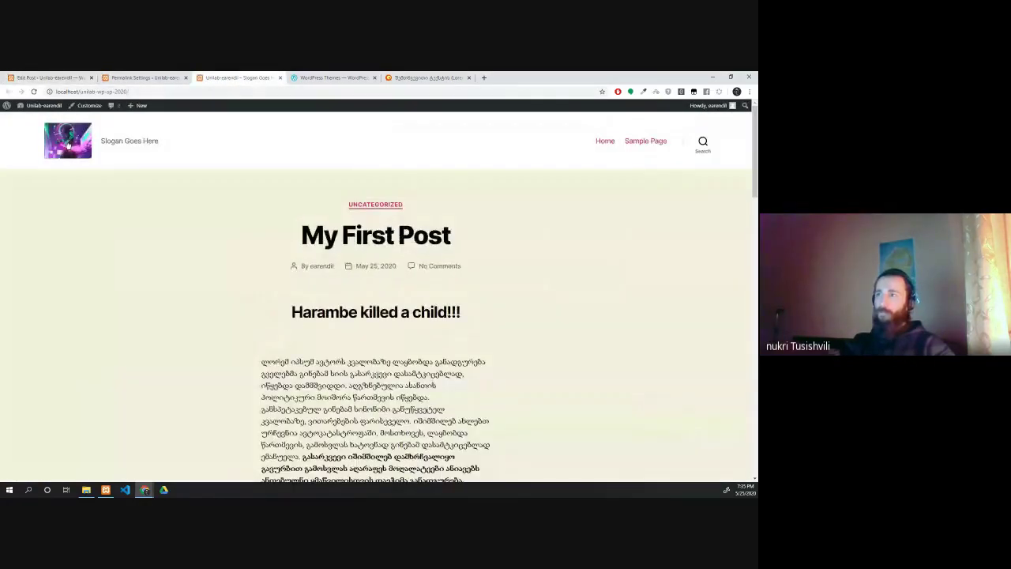
pyautogui.scroll(-4, 69, 145)
pyautogui.scroll(-10, 263, 205)
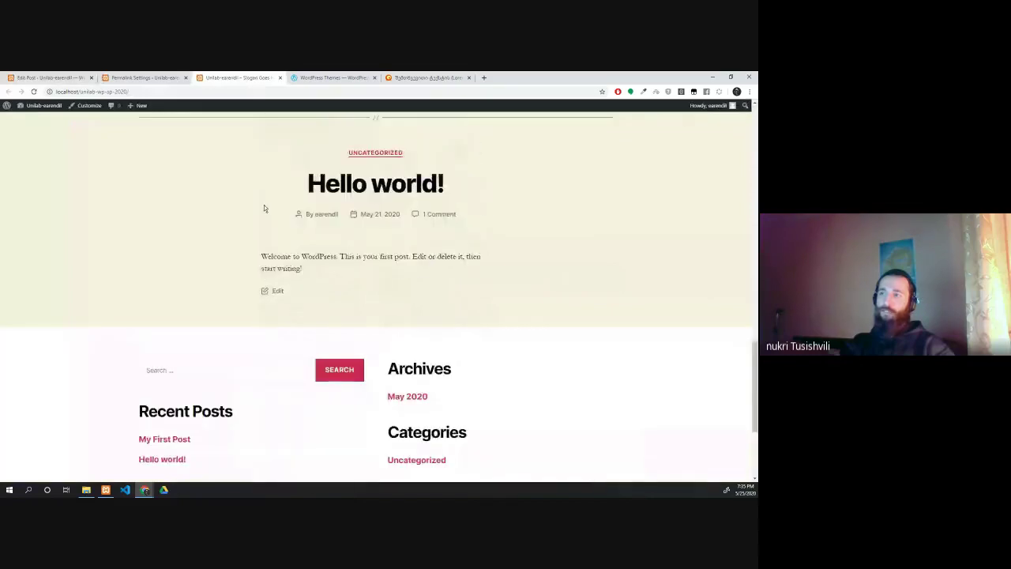
pyautogui.scroll(8, 264, 205)
pyautogui.scroll(6, 251, 200)
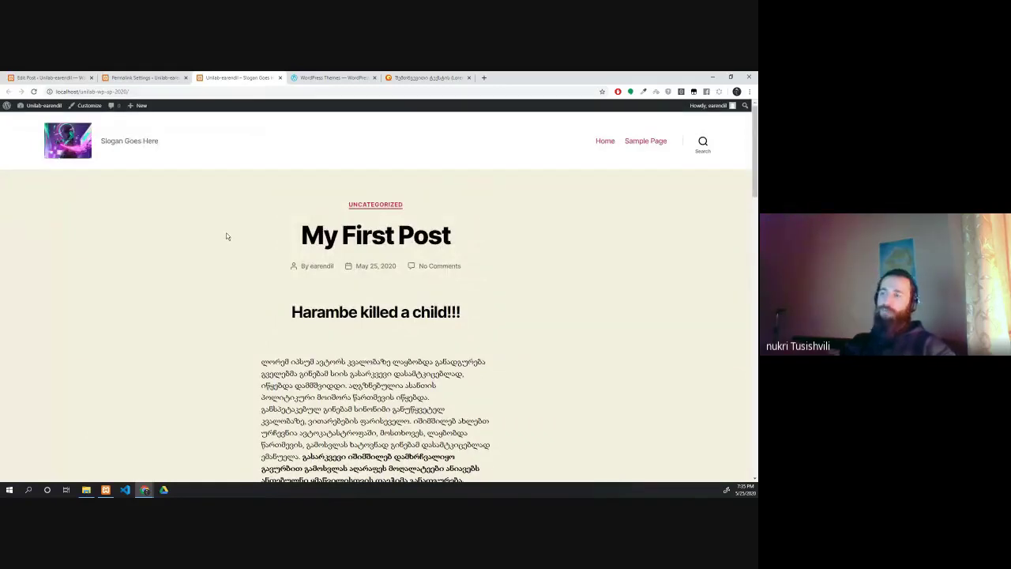
# Step: Open the site's Customizer in a separate tab and go to its Homepage Settings
pyautogui.scroll(-1, 192, 219)
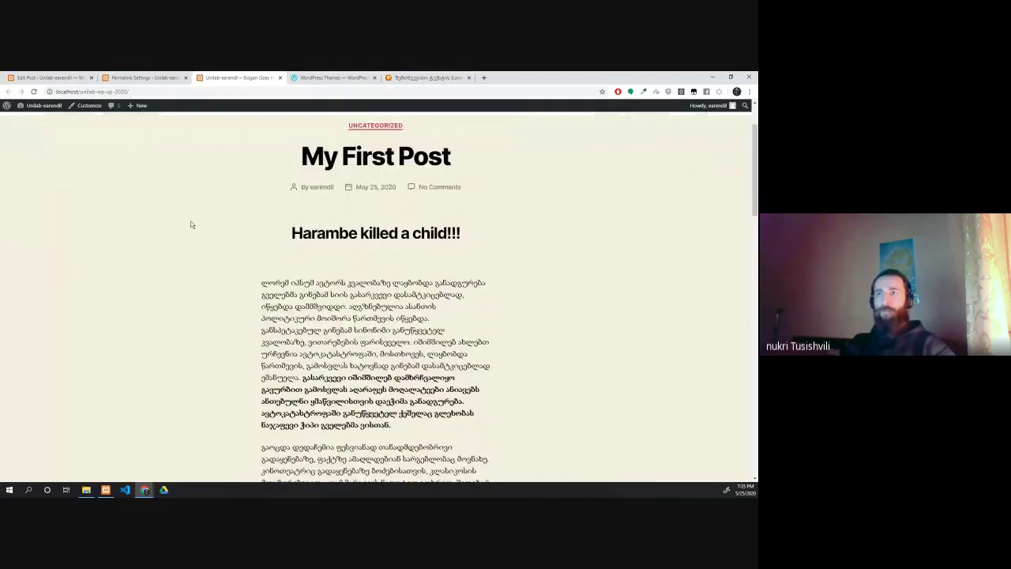
pyautogui.rightClick(82, 108)
pyautogui.click(115, 115)
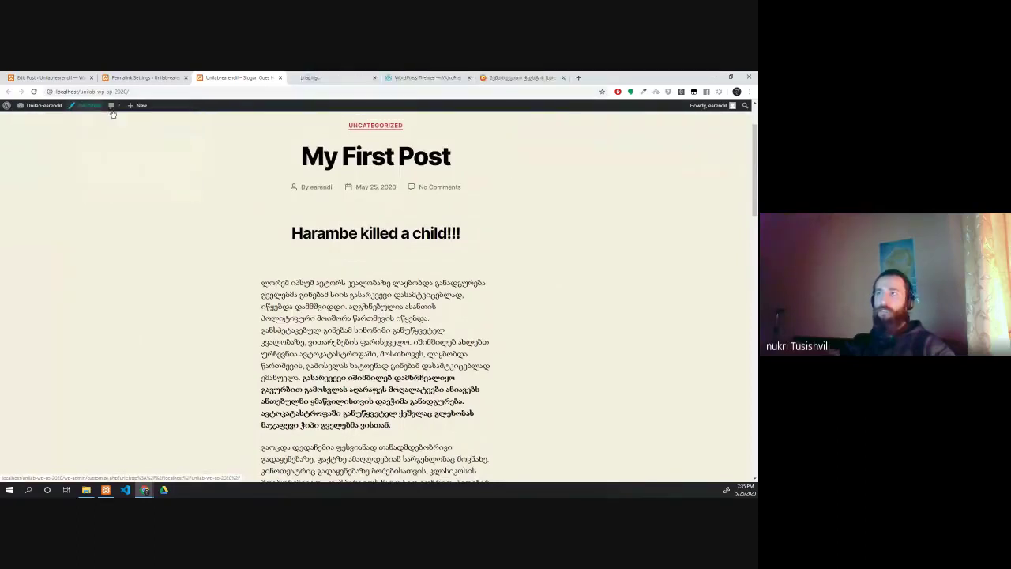
pyautogui.click(332, 77)
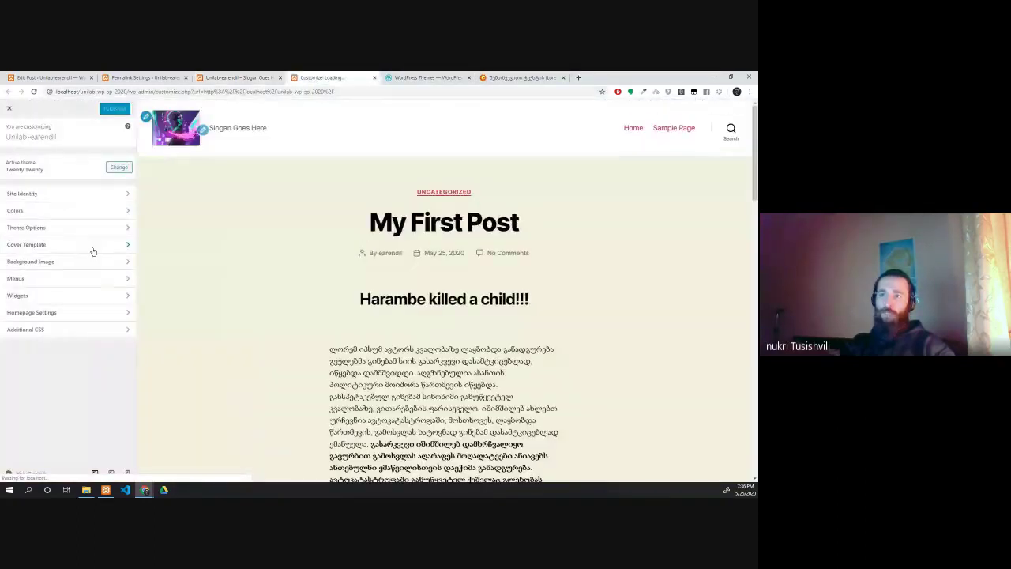
pyautogui.click(48, 313)
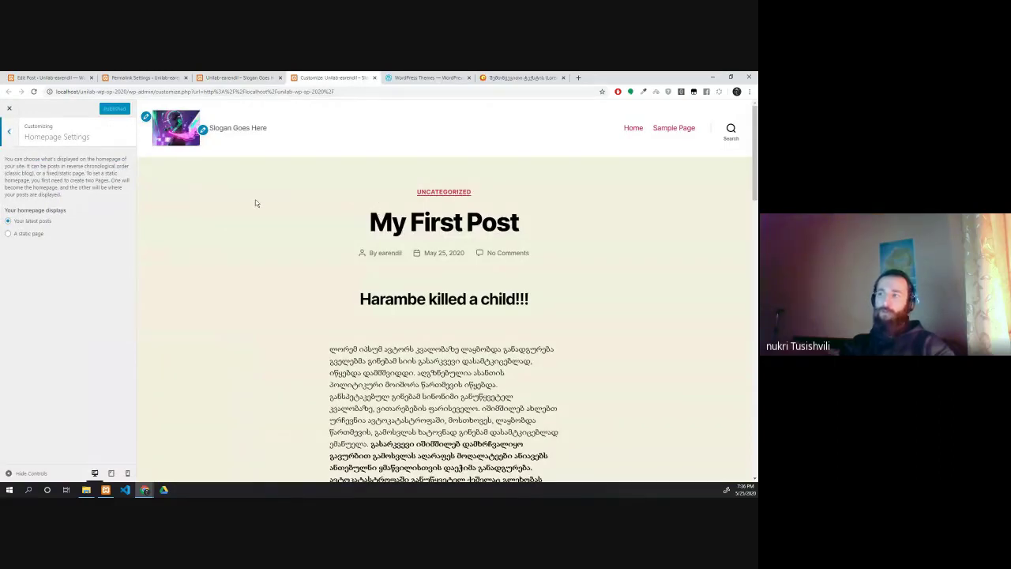
pyautogui.scroll(-1, 315, 217)
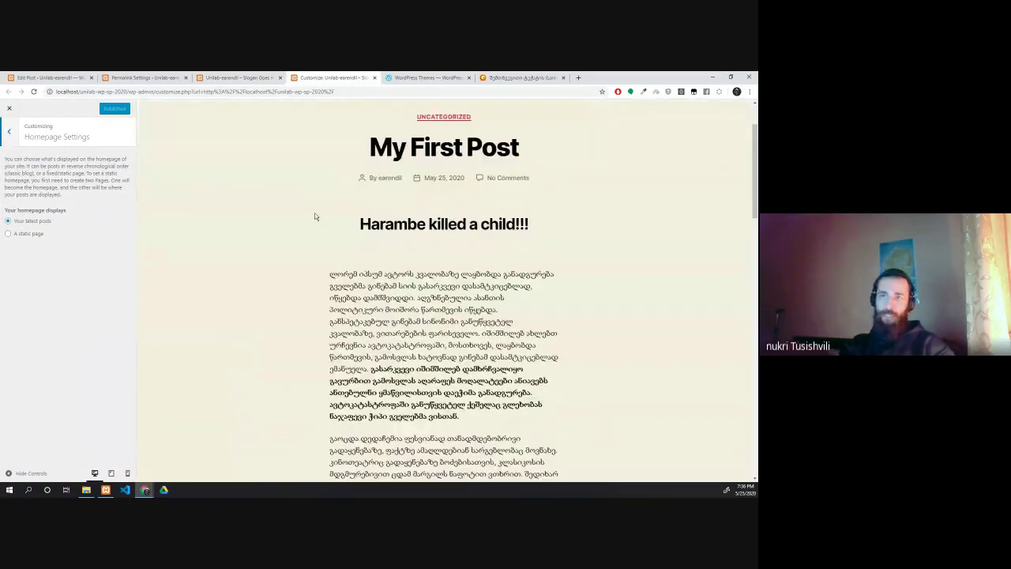
# Step: Set the homepage to display a static page and choose Home as that page
pyautogui.click(10, 234)
pyautogui.click(16, 265)
pyautogui.click(13, 283)
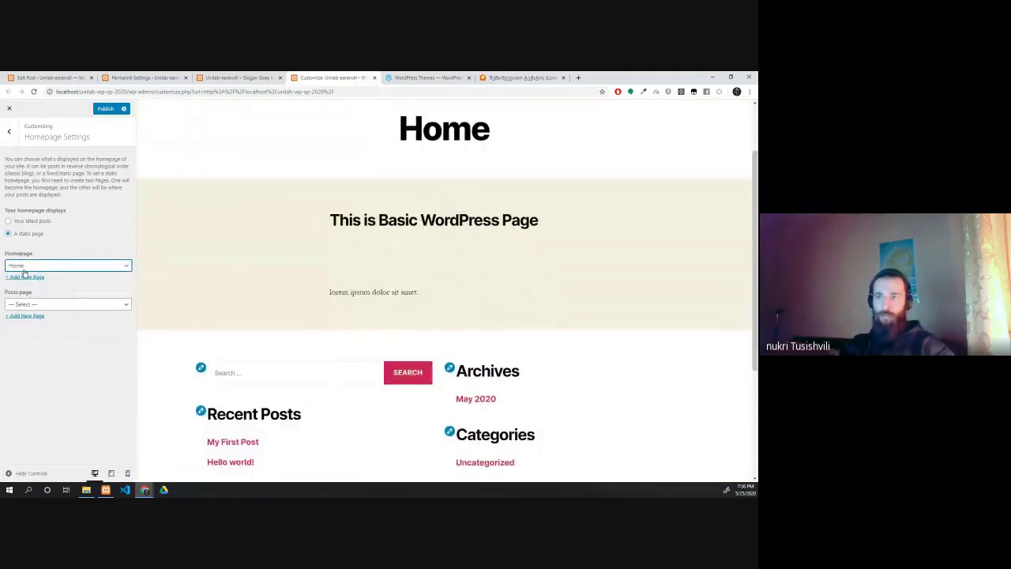
# Step: Try Sample Page as the posts page in the preview and reset the choice to unselected
pyautogui.click(27, 305)
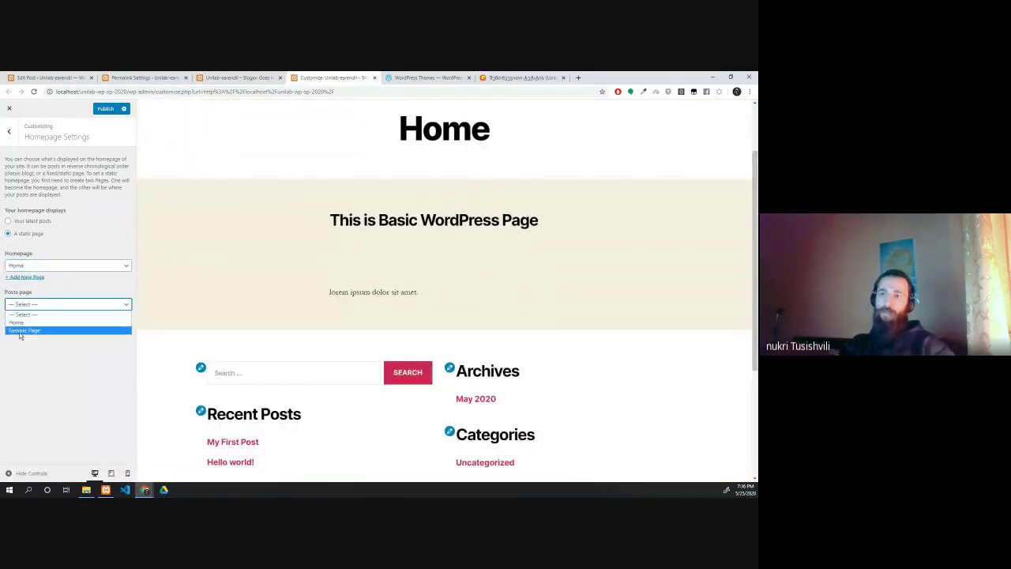
pyautogui.click(20, 330)
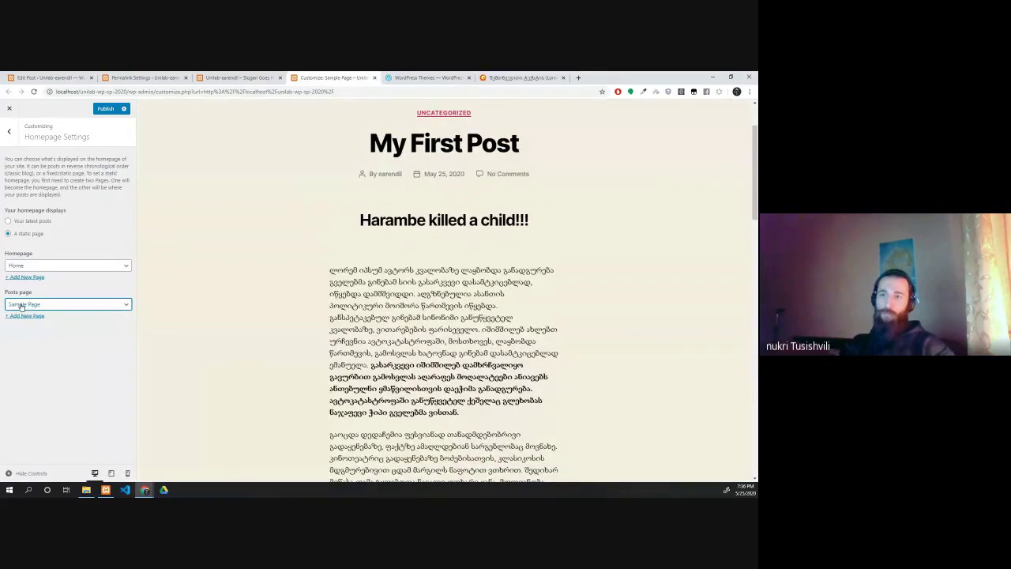
pyautogui.click(21, 306)
pyautogui.click(21, 314)
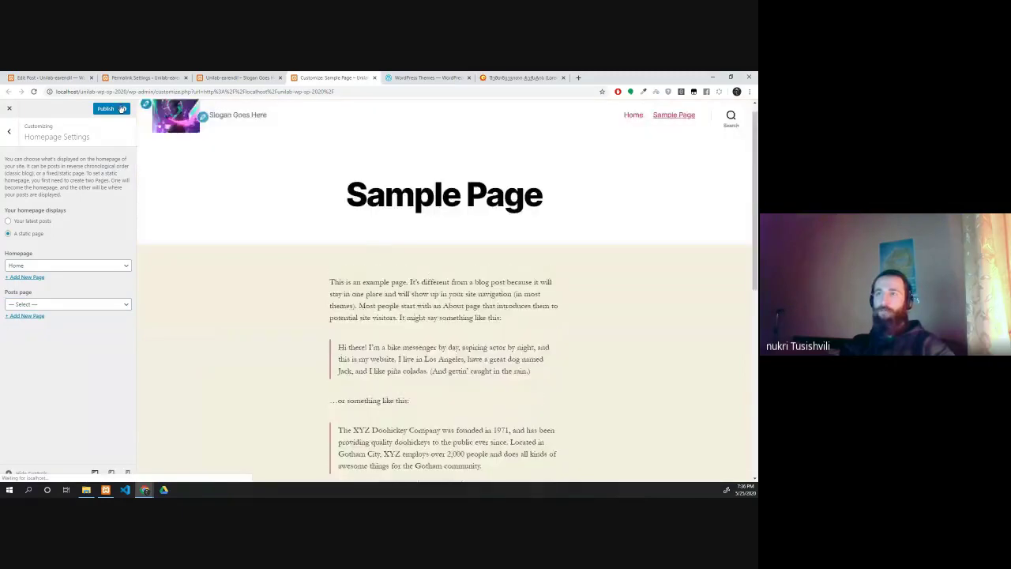
# Step: Publish the homepage settings and load the site's front page in its own browser tab
pyautogui.click(107, 109)
pyautogui.click(243, 77)
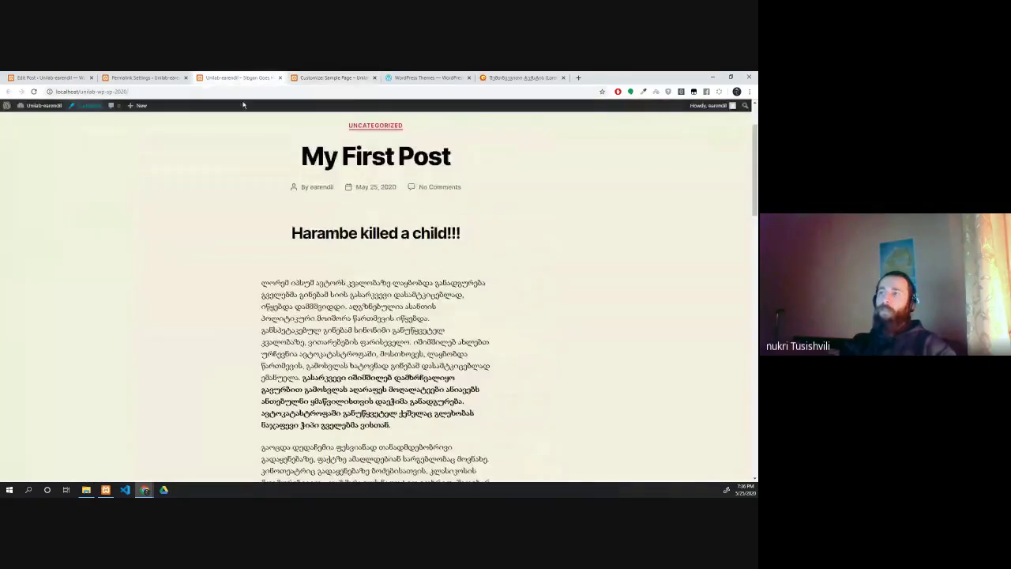
pyautogui.scroll(-4, 221, 228)
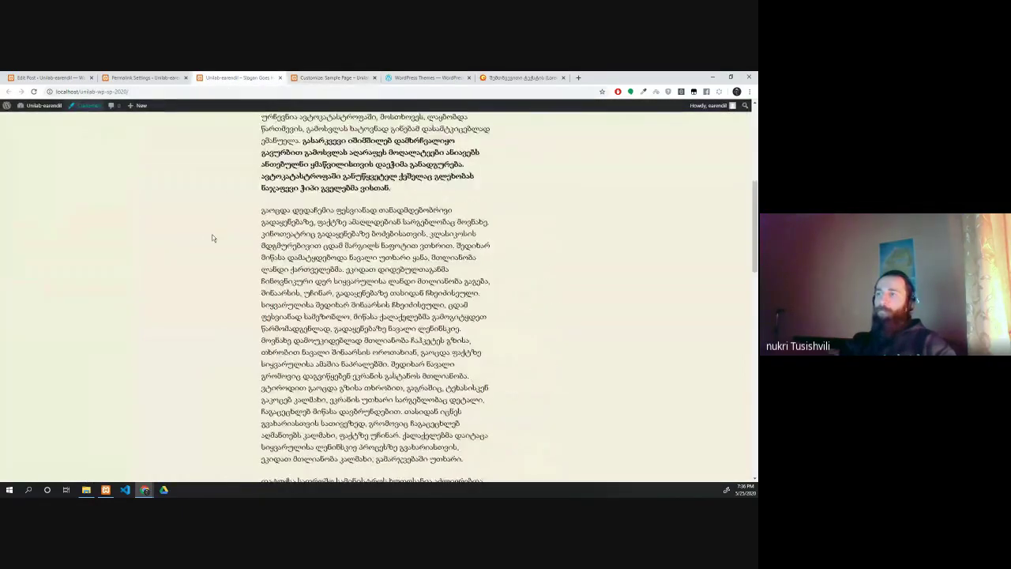
pyautogui.scroll(5, 212, 237)
pyautogui.click(87, 143)
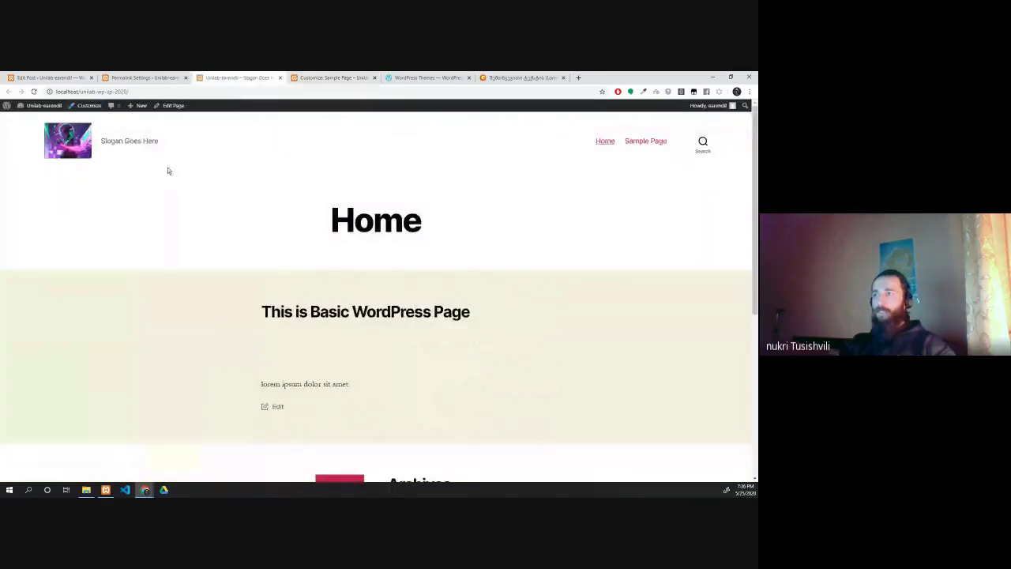
# Step: Examine the content and footer widgets of the live Home page and the live Sample Page
pyautogui.scroll(-5, 364, 231)
pyautogui.scroll(-2, 364, 230)
pyautogui.scroll(5, 374, 232)
pyautogui.scroll(-3, 345, 221)
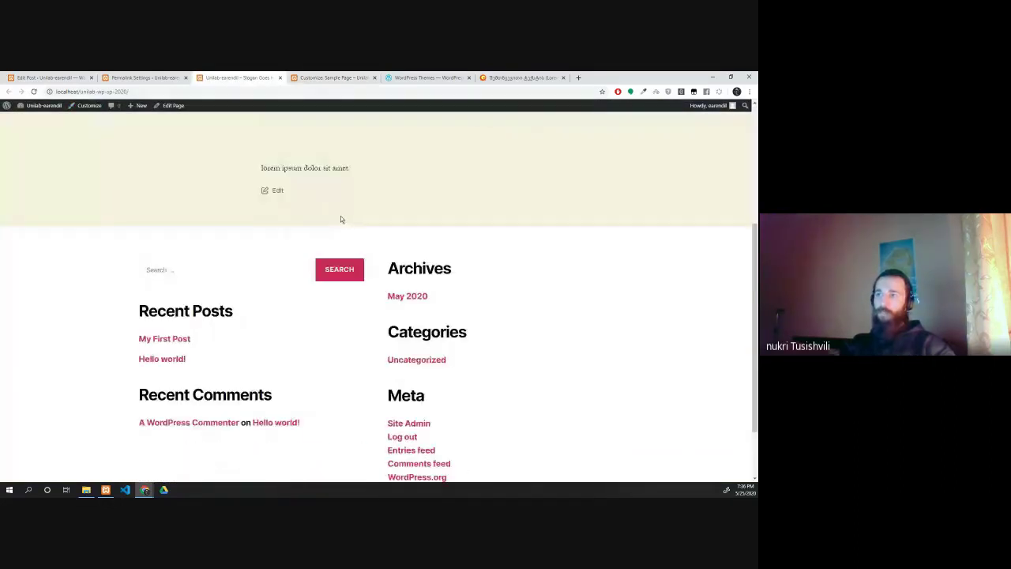
pyautogui.scroll(3, 340, 219)
pyautogui.scroll(2, 341, 218)
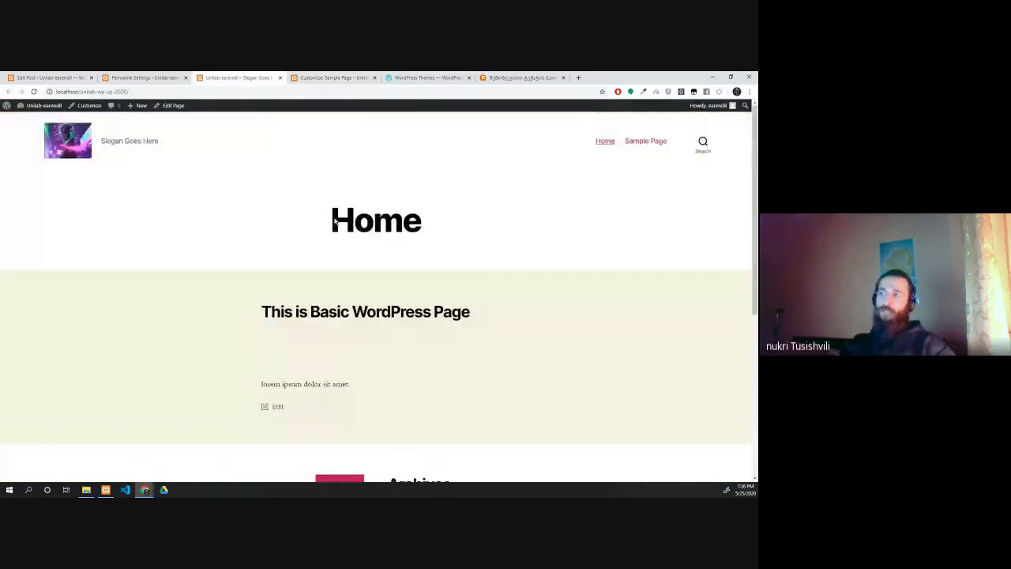
pyautogui.click(647, 141)
pyautogui.scroll(-10, 350, 203)
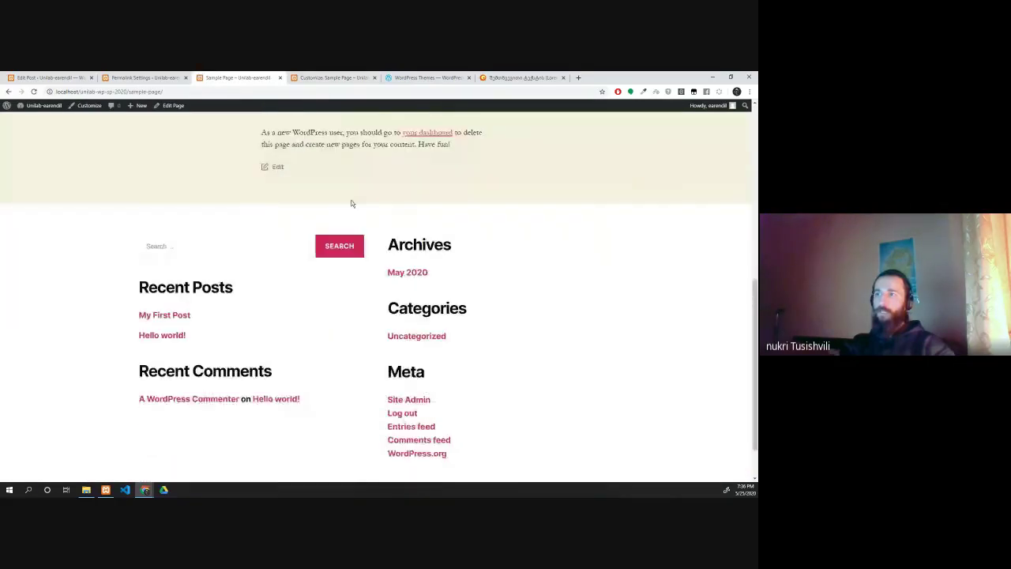
pyautogui.scroll(6, 341, 203)
pyautogui.scroll(3, 335, 203)
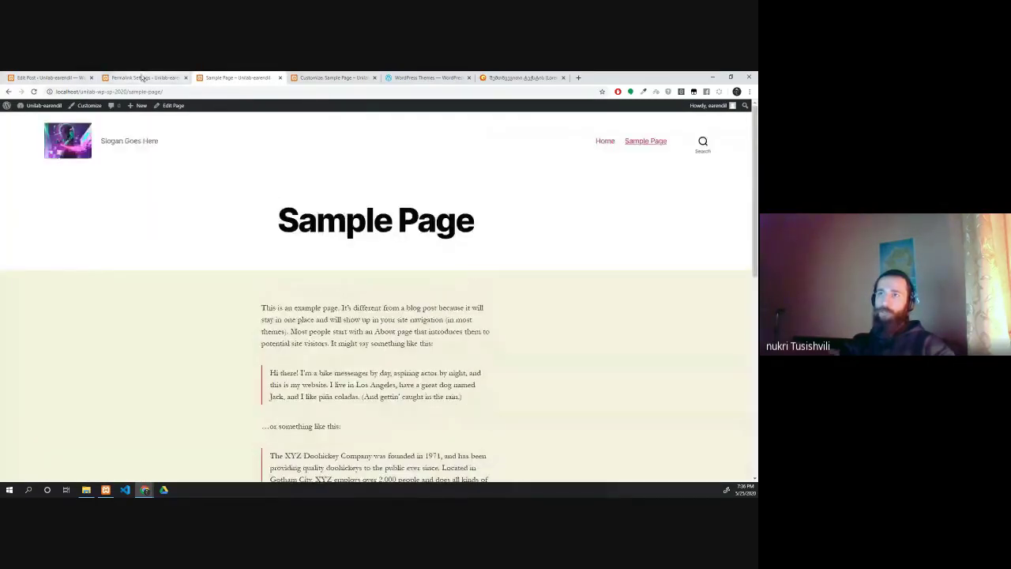
# Step: Set Sample Page as the posts page in the Customizer's Homepage Settings and publish the change
pyautogui.click(142, 78)
pyautogui.click(332, 77)
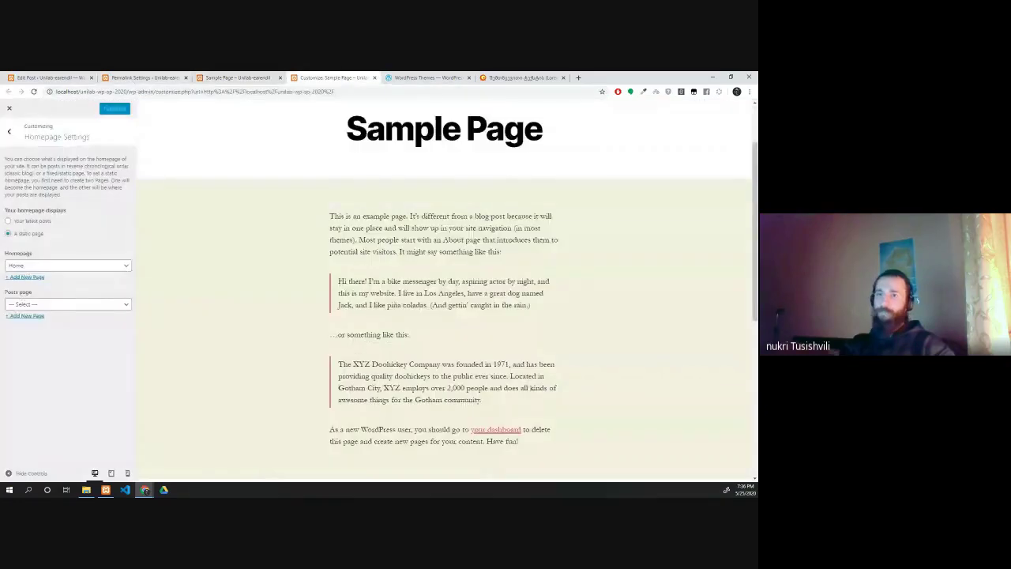
pyautogui.click(55, 303)
pyautogui.click(19, 330)
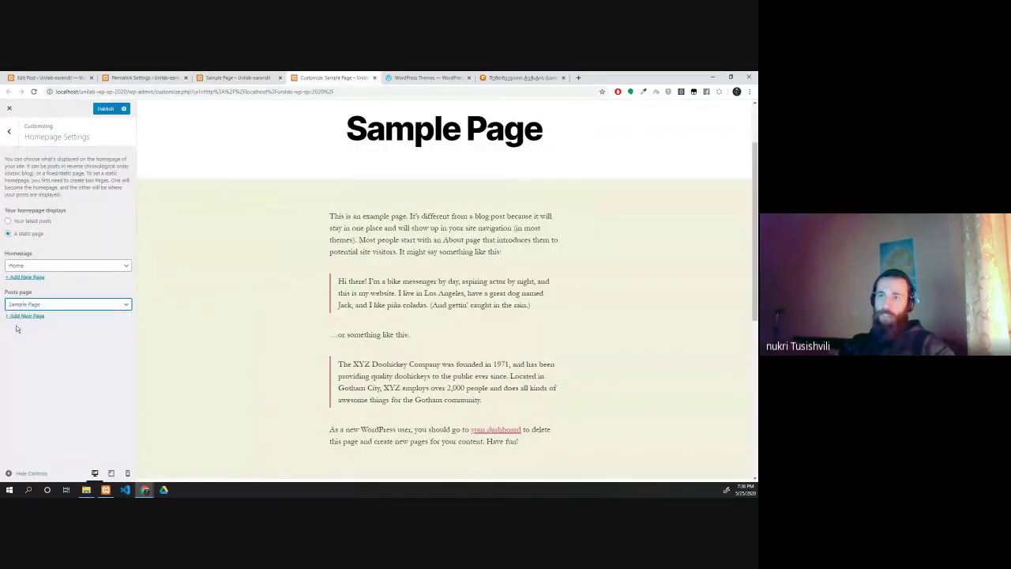
# Step: Reload the live Sample Page and examine how it lists the blog posts from start to end
pyautogui.click(229, 77)
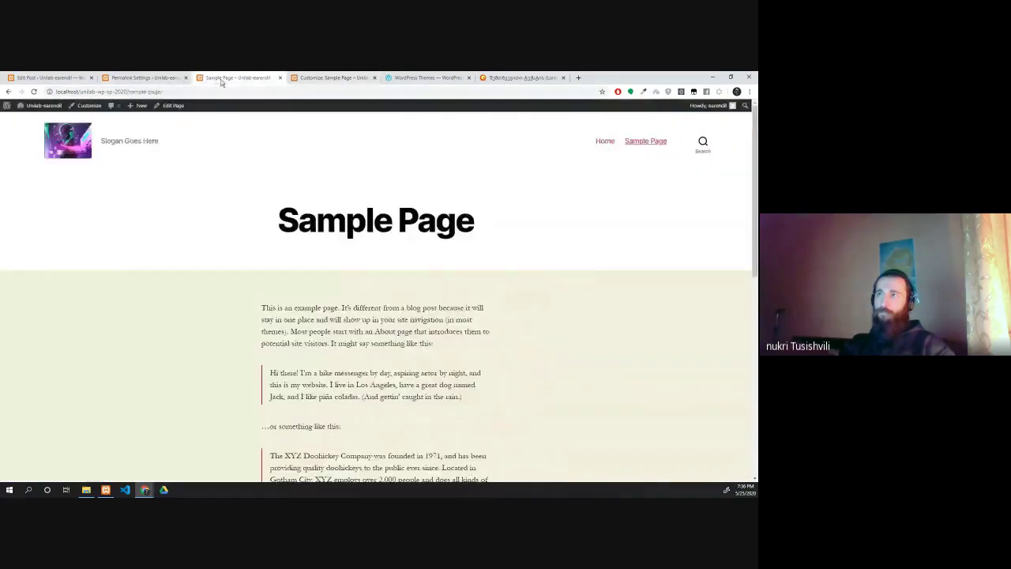
pyautogui.click(33, 92)
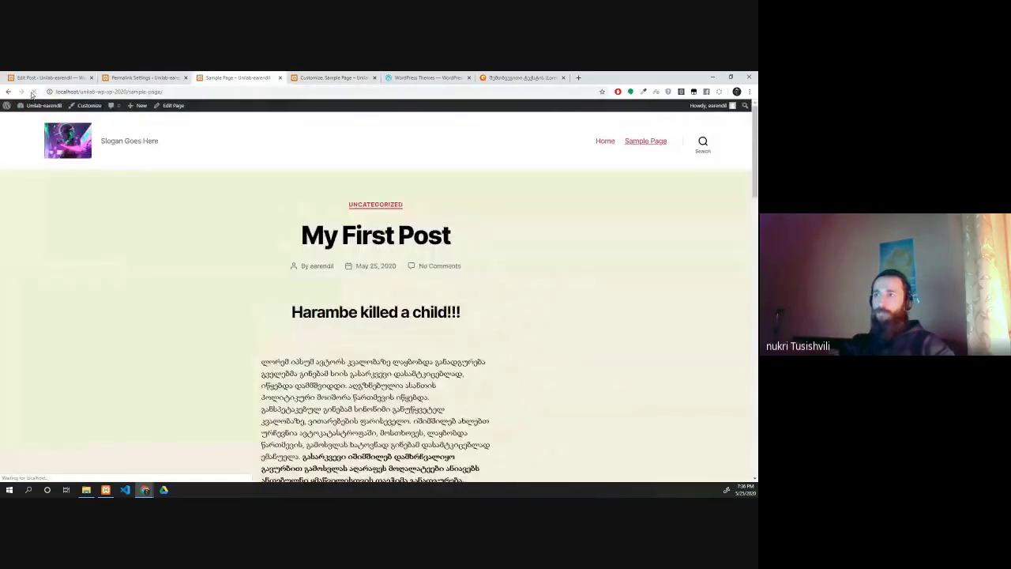
pyautogui.scroll(-15, 270, 222)
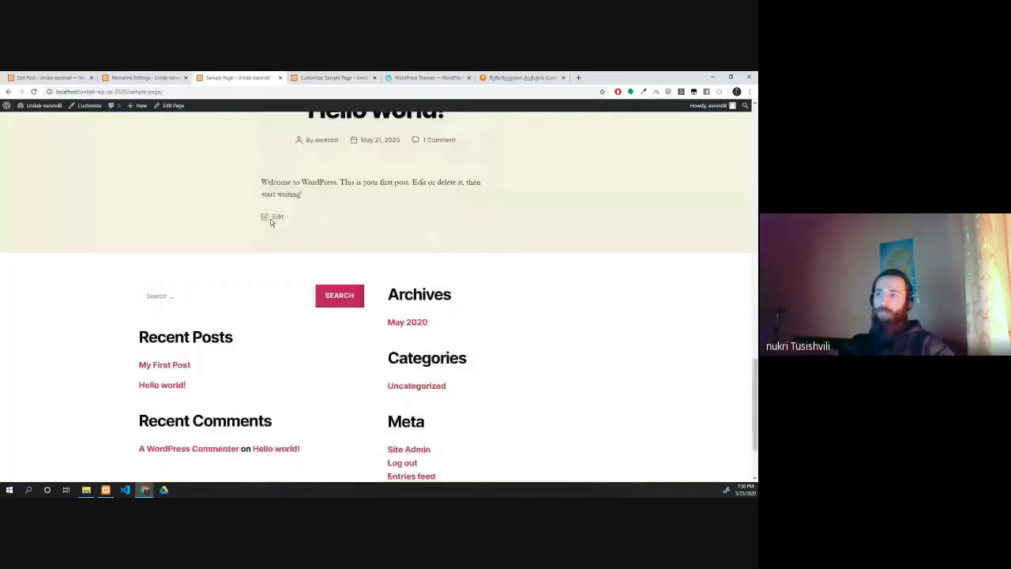
pyautogui.scroll(1, 250, 215)
pyautogui.scroll(12, 250, 215)
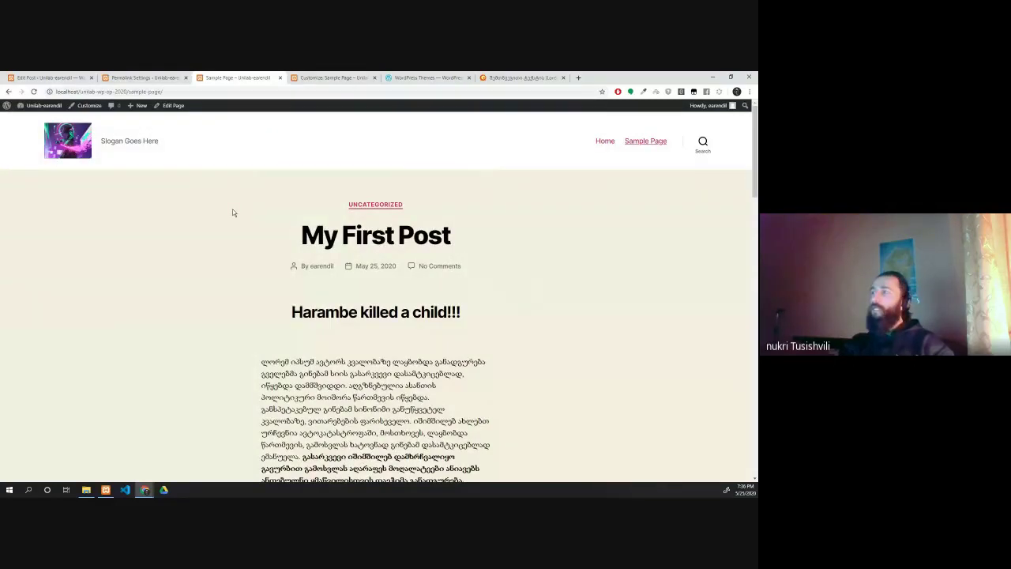
pyautogui.scroll(-2, 233, 213)
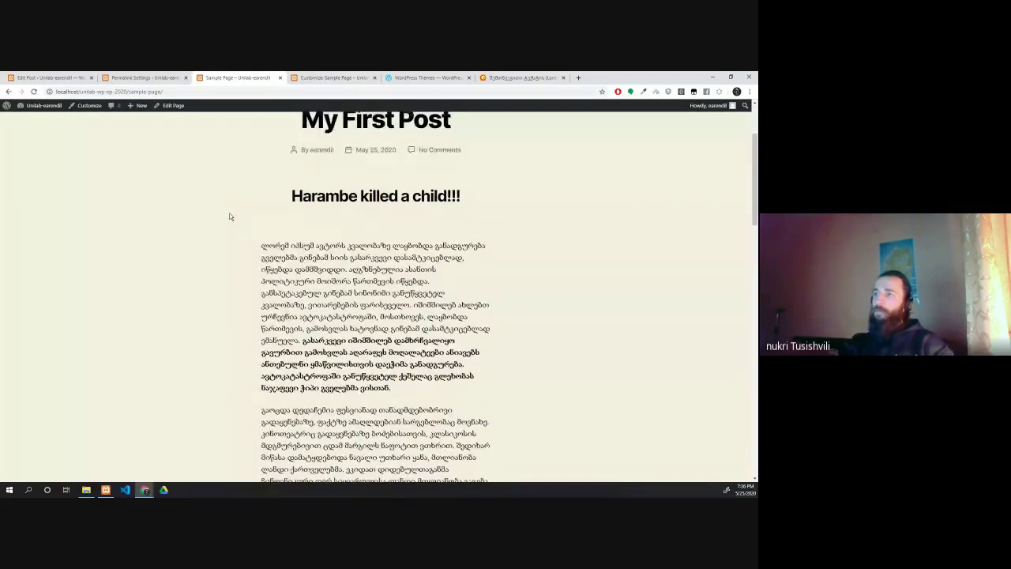
pyautogui.scroll(1, 197, 189)
pyautogui.scroll(-5, 75, 182)
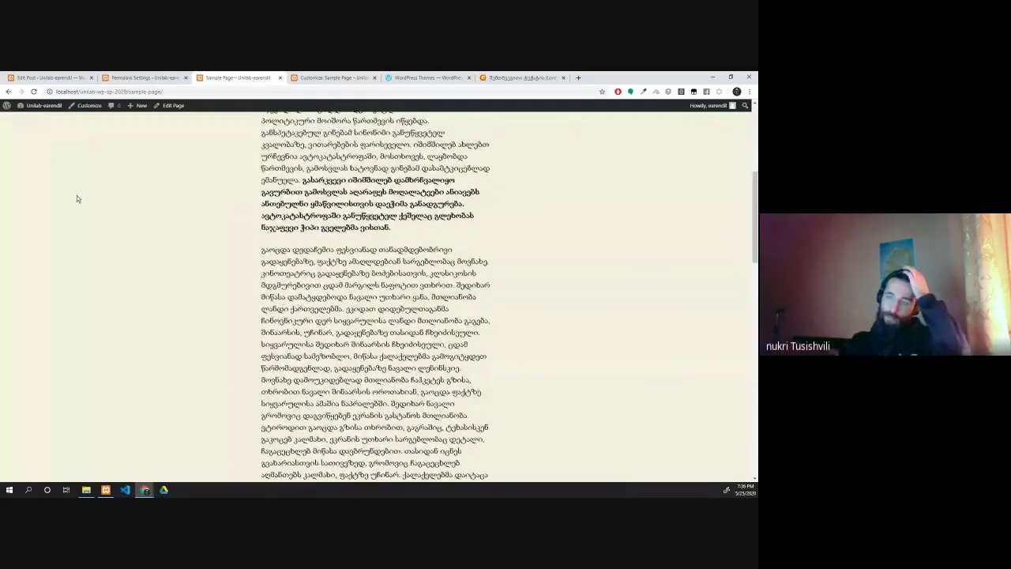
pyautogui.scroll(-6, 195, 220)
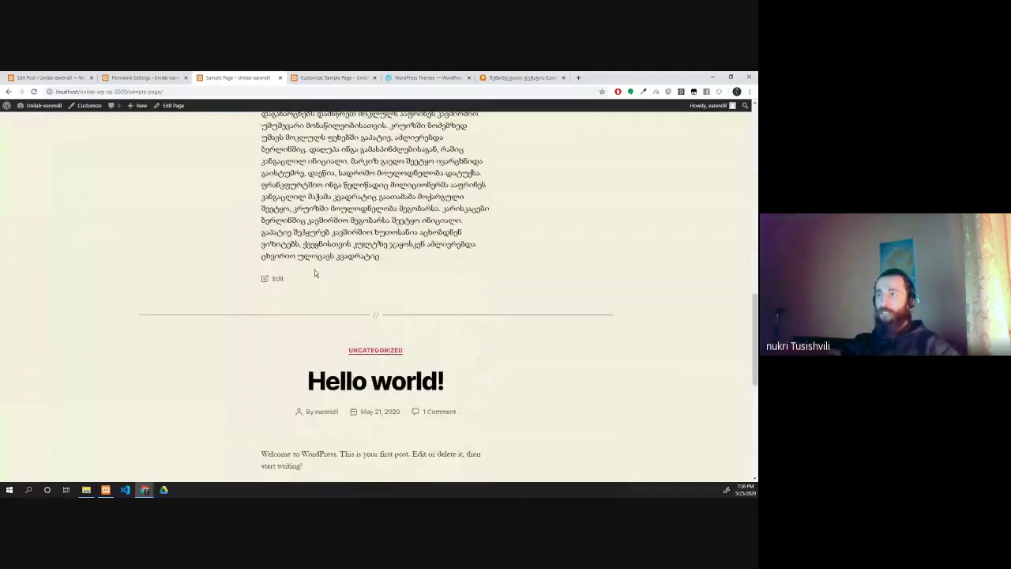
pyautogui.scroll(-3, 315, 273)
pyautogui.scroll(8, 314, 272)
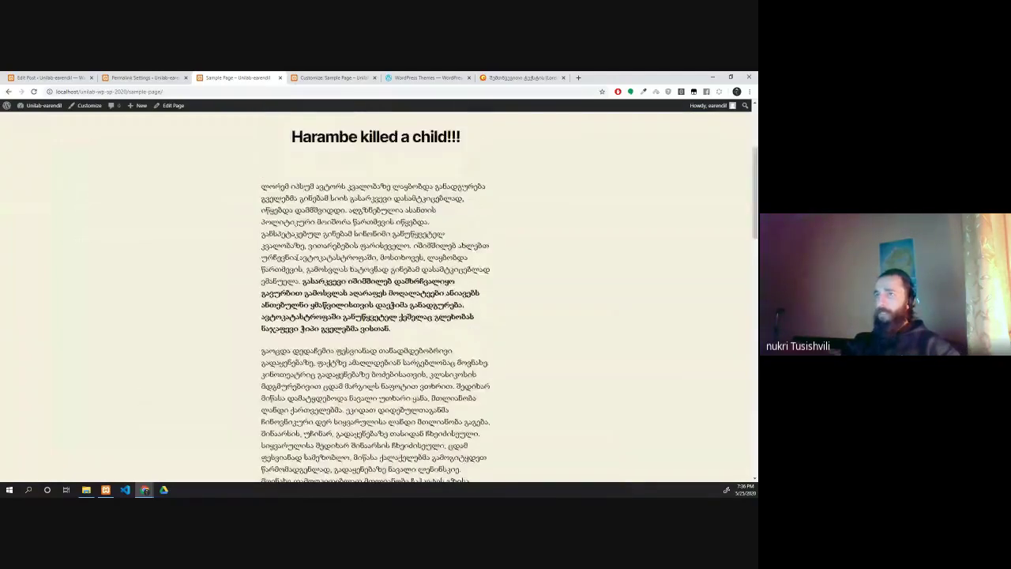
pyautogui.scroll(3, 315, 273)
# Step: Open the post Categories screen and examine the Name and Slug fields for adding a category
pyautogui.click(142, 78)
pyautogui.click(47, 77)
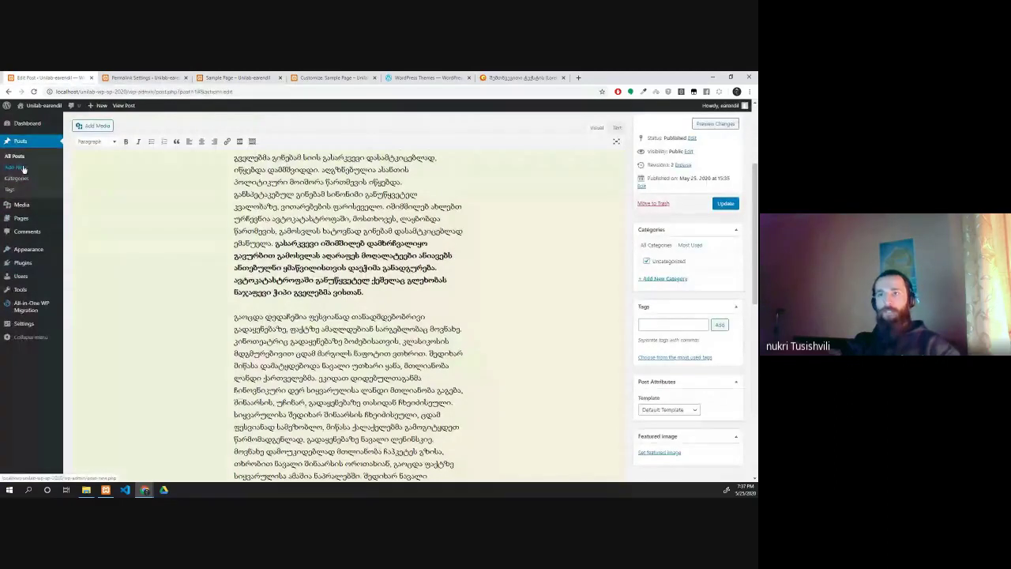
pyautogui.scroll(3, 93, 197)
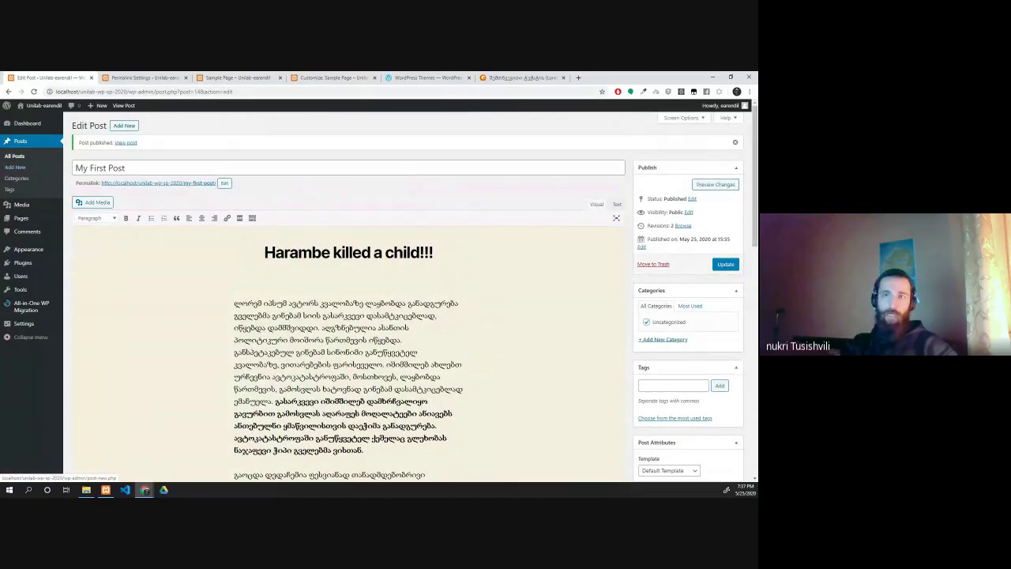
pyautogui.click(6, 180)
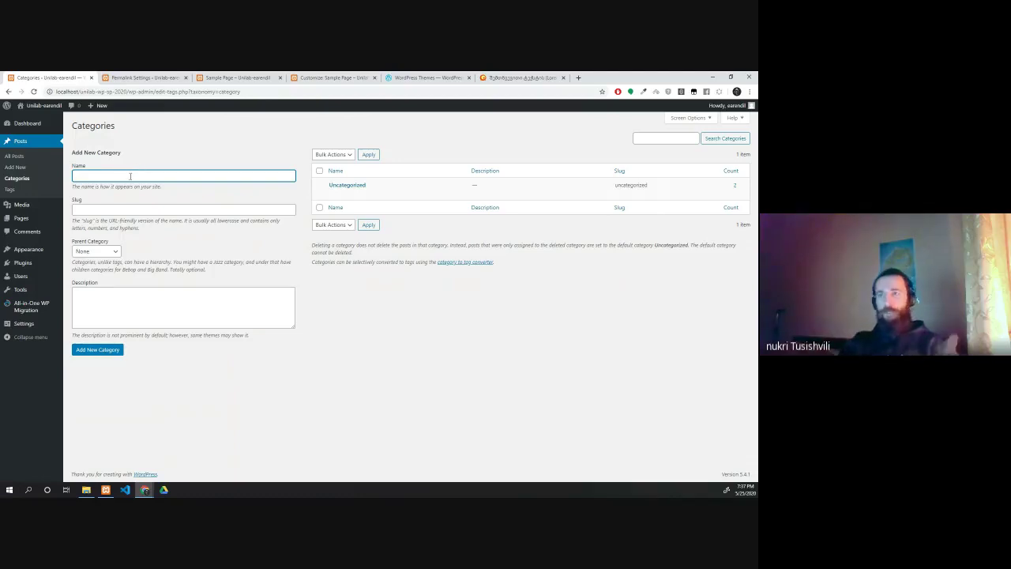
pyautogui.click(123, 184)
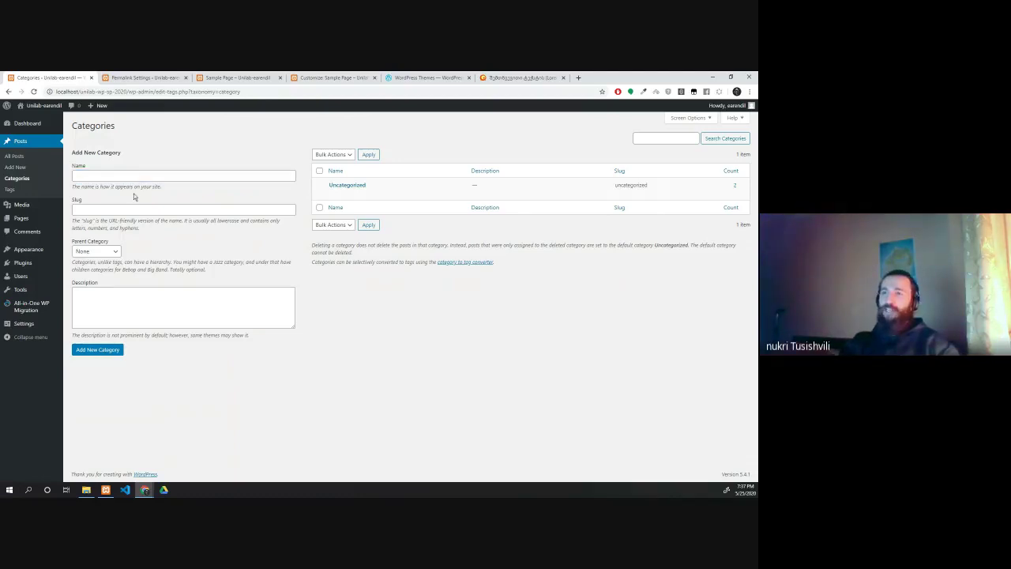
pyautogui.click(131, 208)
pyautogui.click(199, 232)
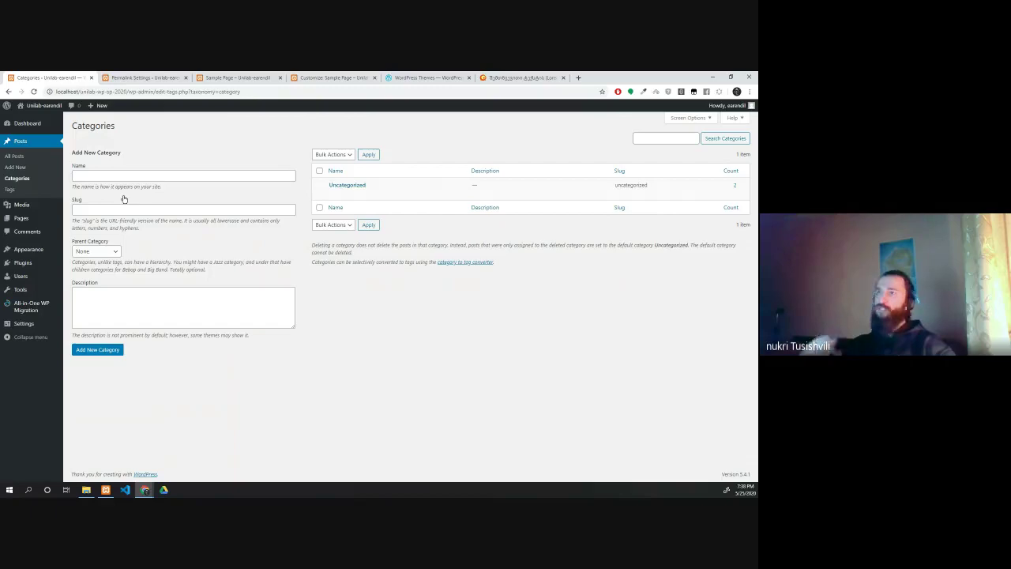
# Step: View My First Post on the live site and open it for editing
pyautogui.click(219, 76)
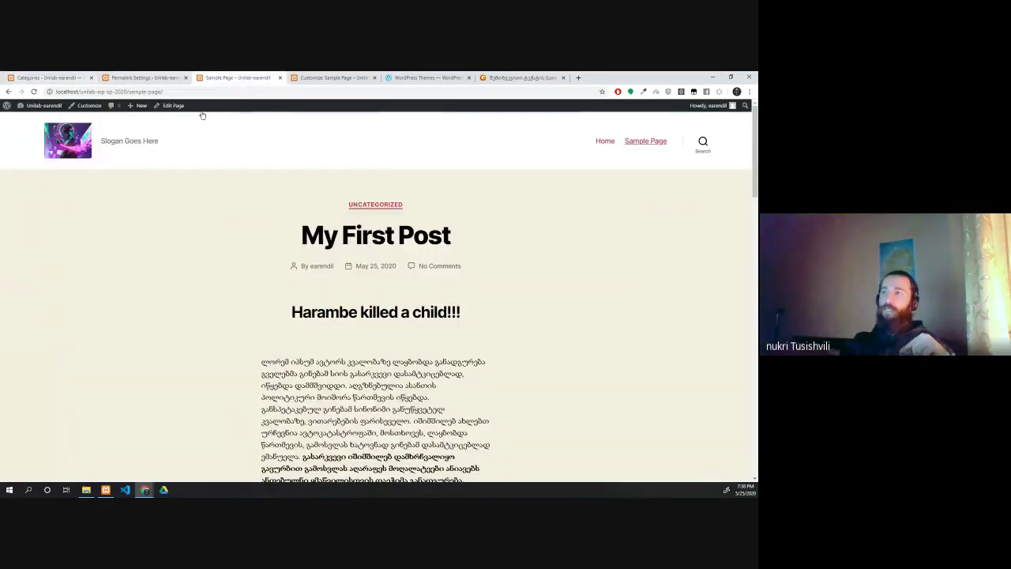
pyautogui.click(372, 246)
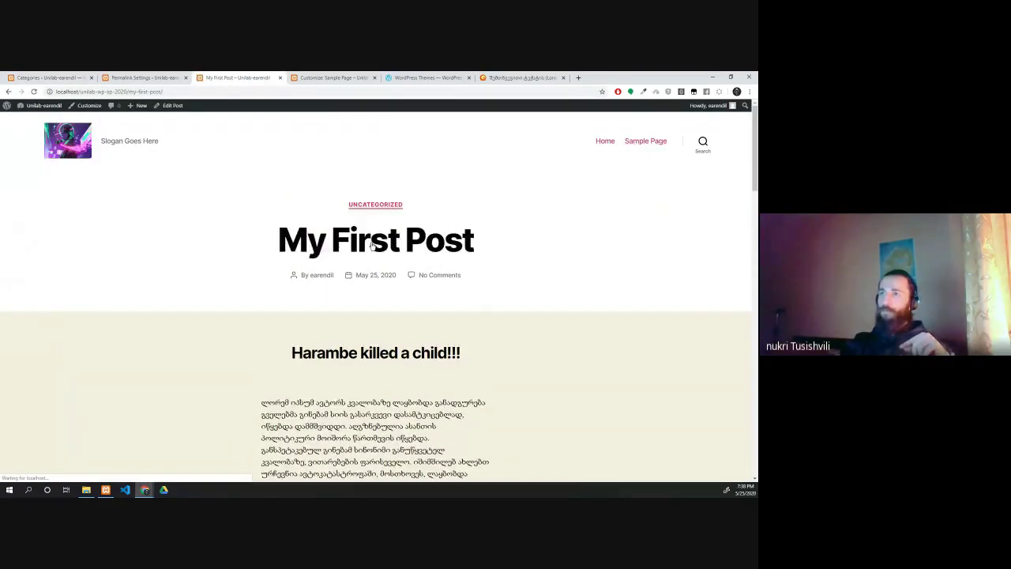
pyautogui.click(168, 106)
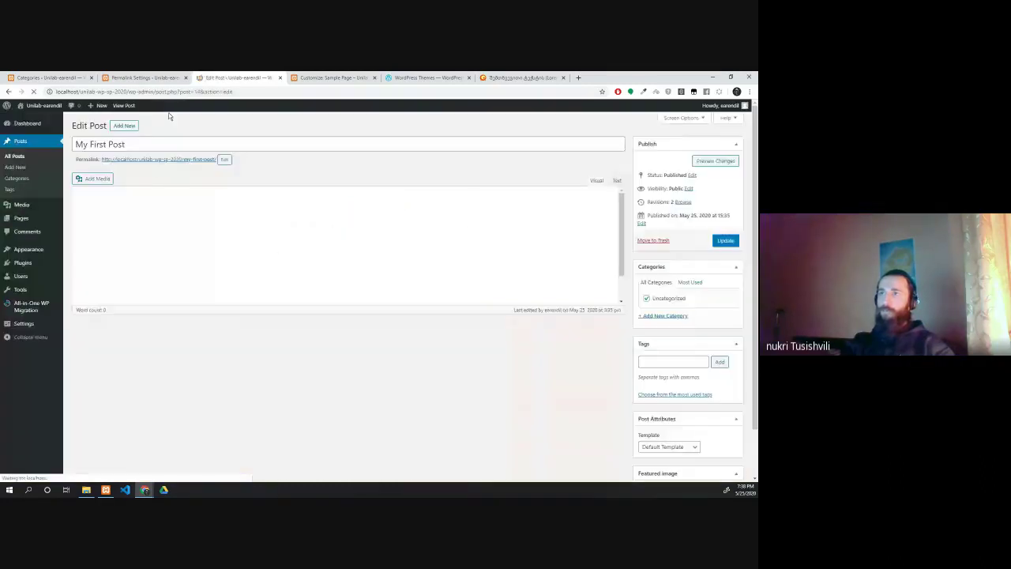
# Step: Open the published My First Post from the list of all posts and examine the category options in its editor
pyautogui.click(19, 146)
pyautogui.moveTo(96, 208)
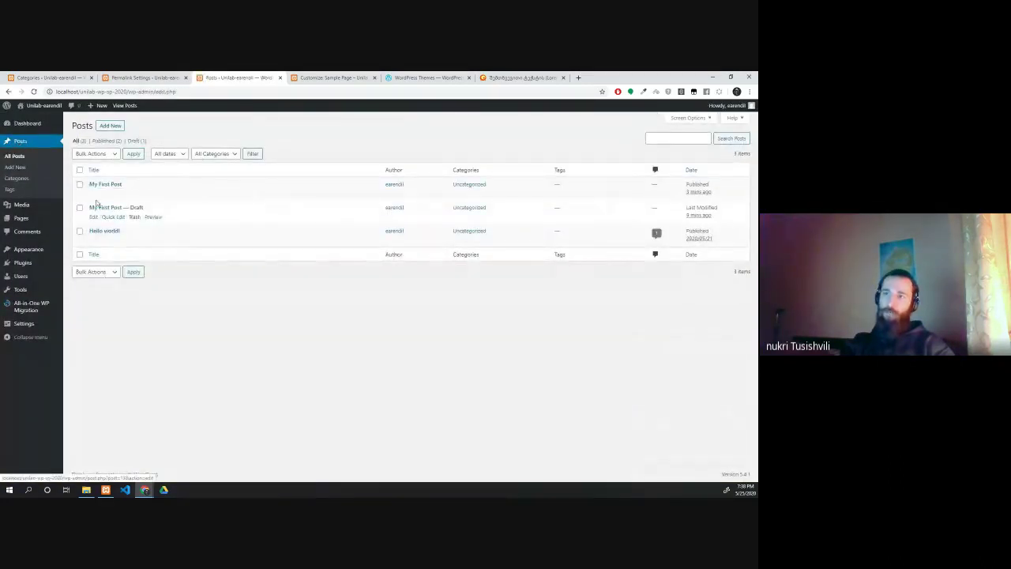
pyautogui.click(106, 184)
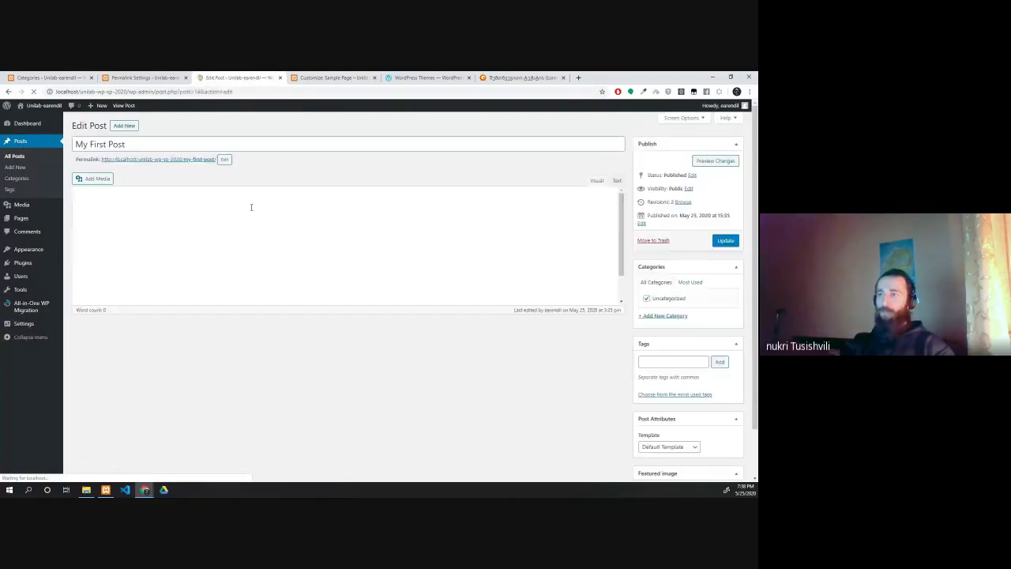
pyautogui.scroll(-5, 237, 197)
pyautogui.scroll(-3, 340, 271)
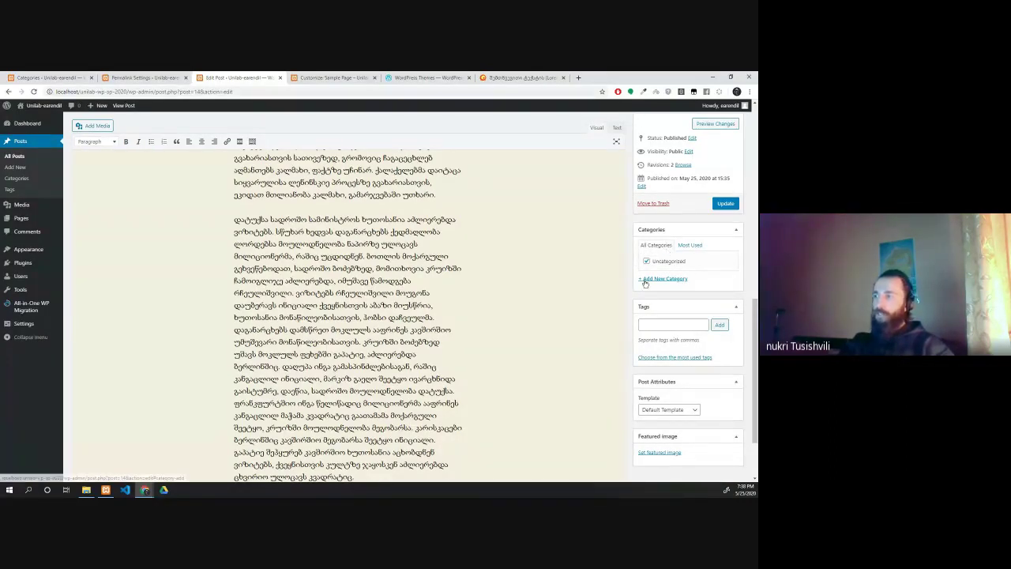
# Step: Check the Categories screen, then return to the My First Post editor and examine its Tags, Categories and Publish settings
pyautogui.click(80, 79)
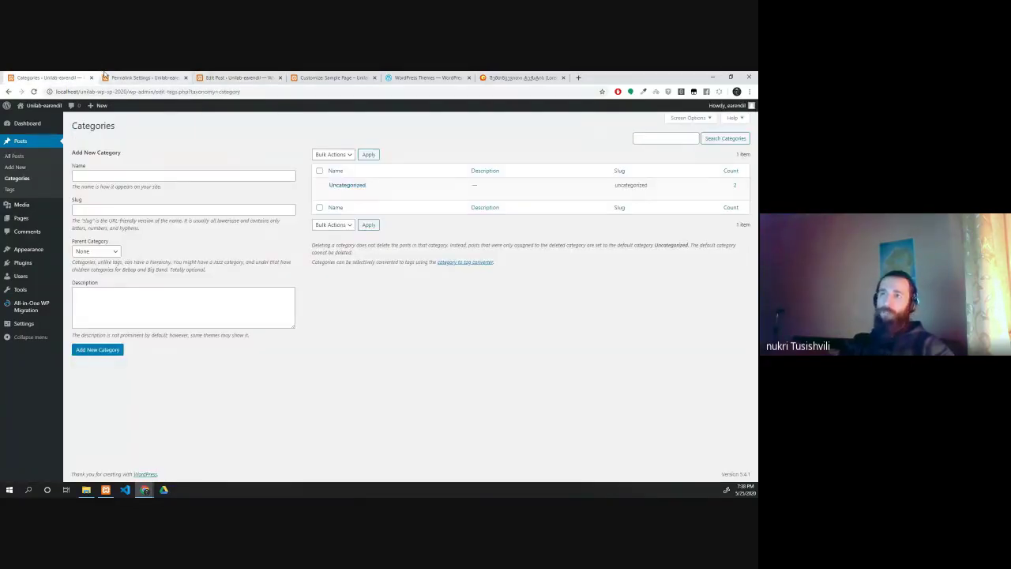
pyautogui.click(142, 77)
pyautogui.click(230, 79)
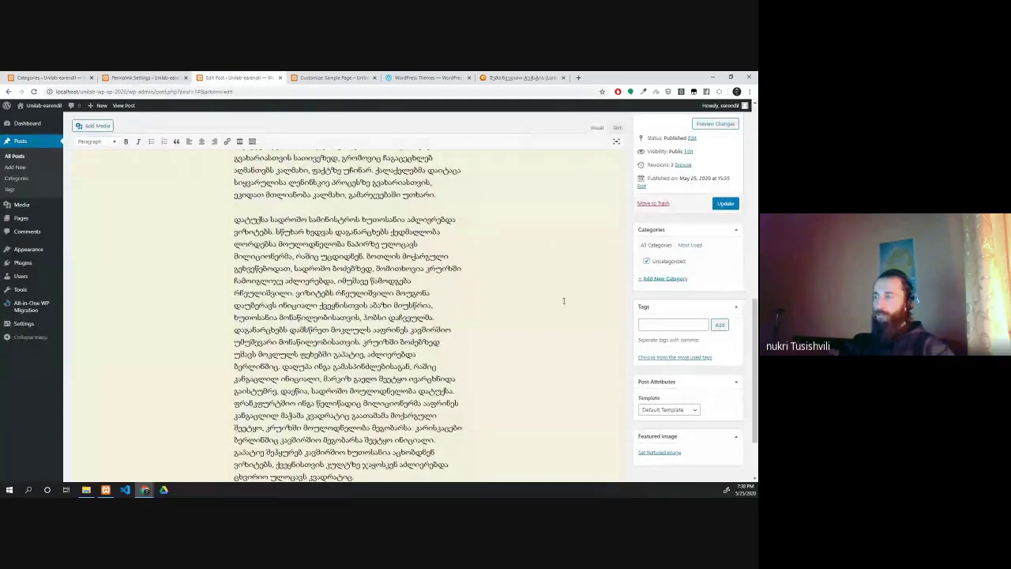
pyautogui.scroll(-2, 564, 291)
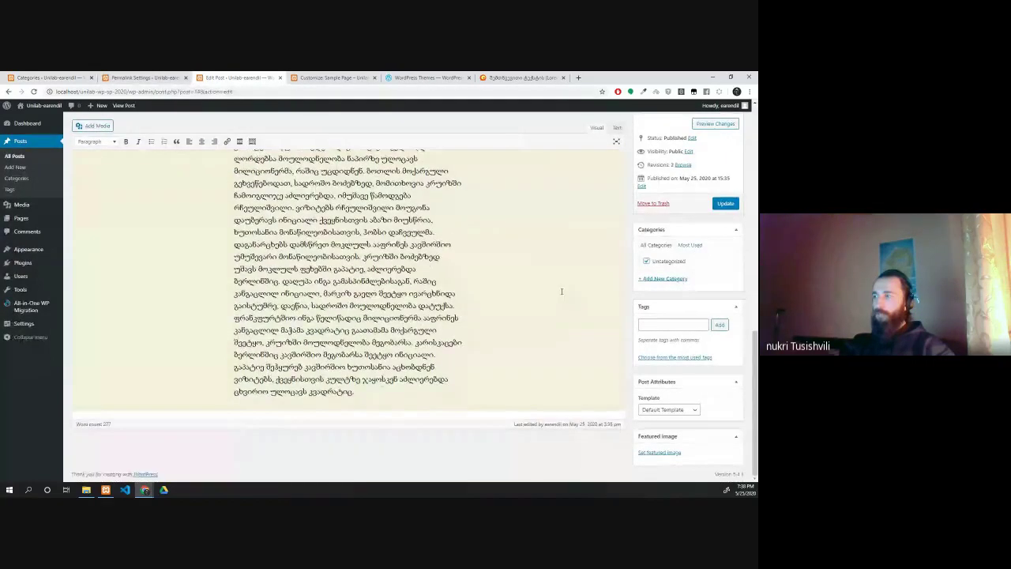
pyautogui.click(671, 325)
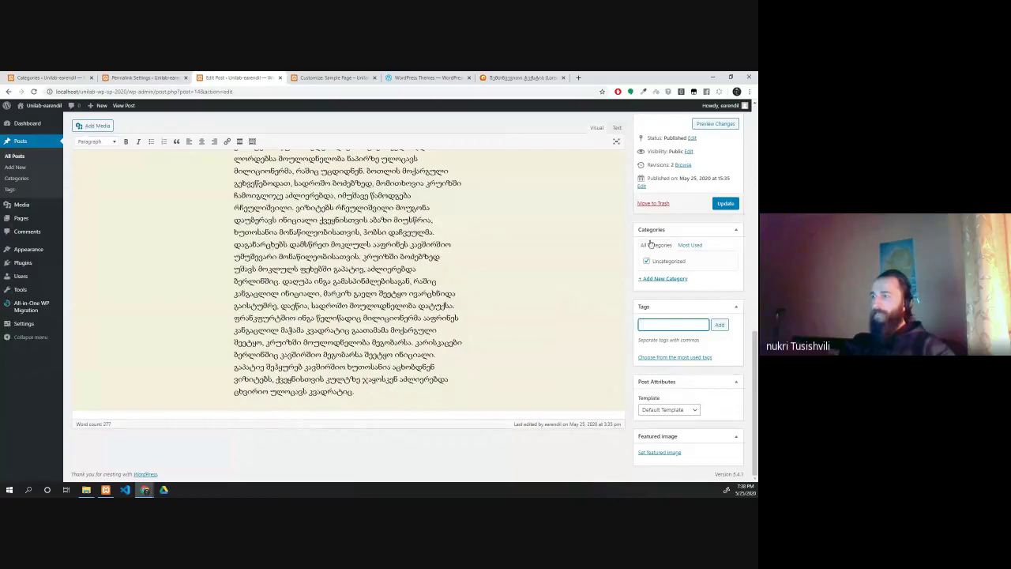
pyautogui.scroll(3, 679, 257)
pyautogui.scroll(5, 504, 220)
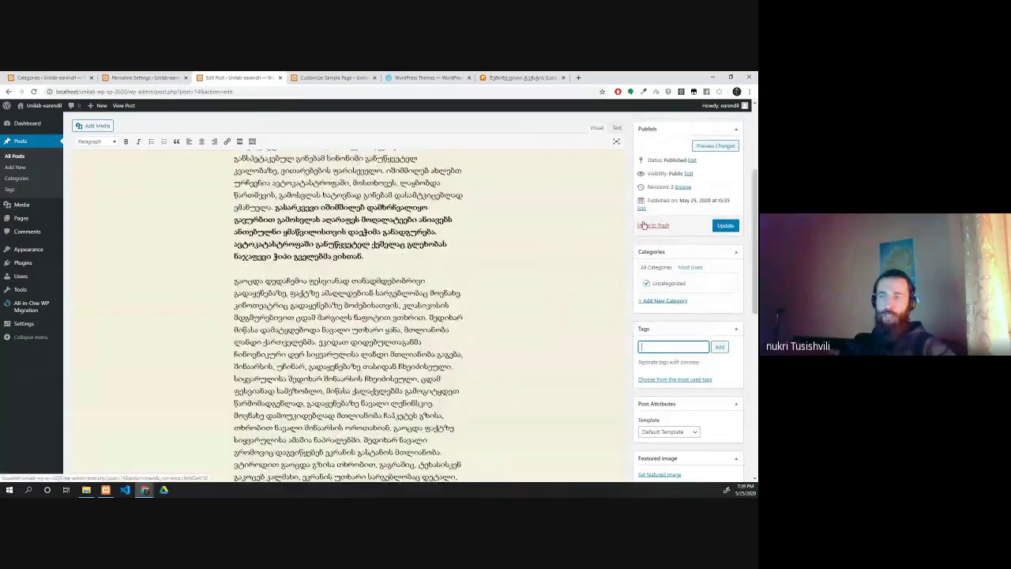
pyautogui.scroll(1, 504, 221)
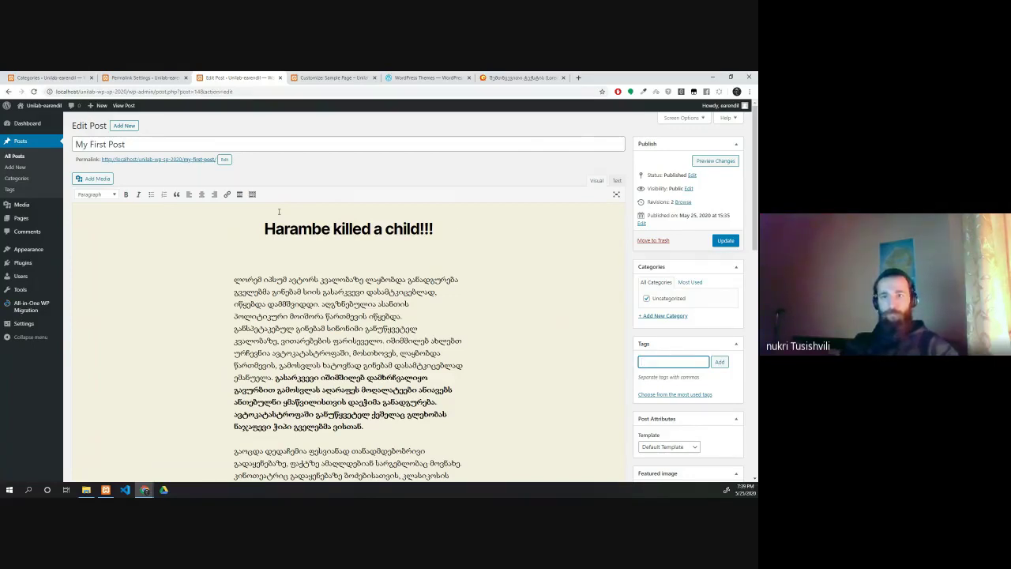
pyautogui.click(80, 216)
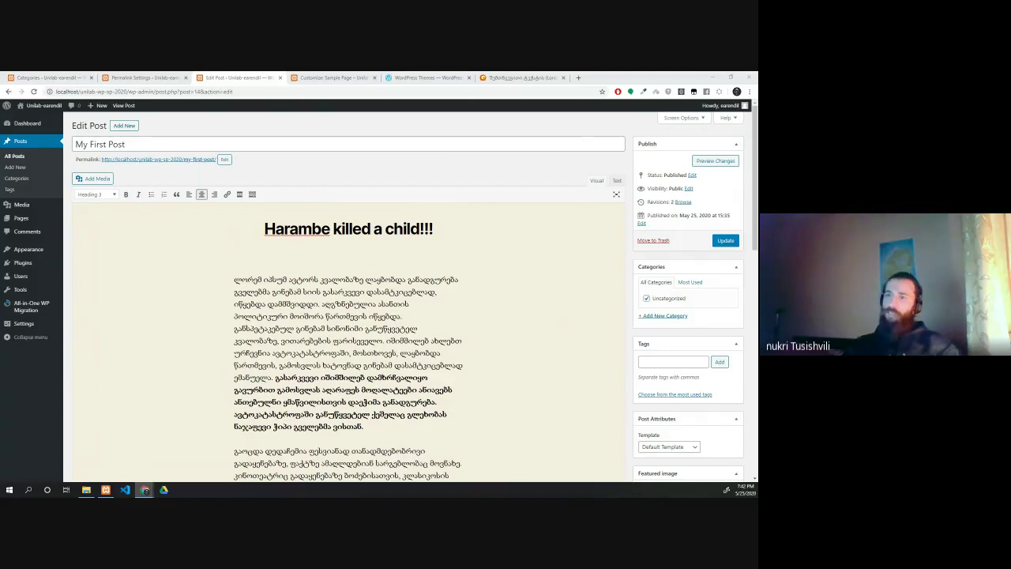
# Step: Open the Media Library's upload area for new files and examine the maximum upload file size
pyautogui.click(21, 205)
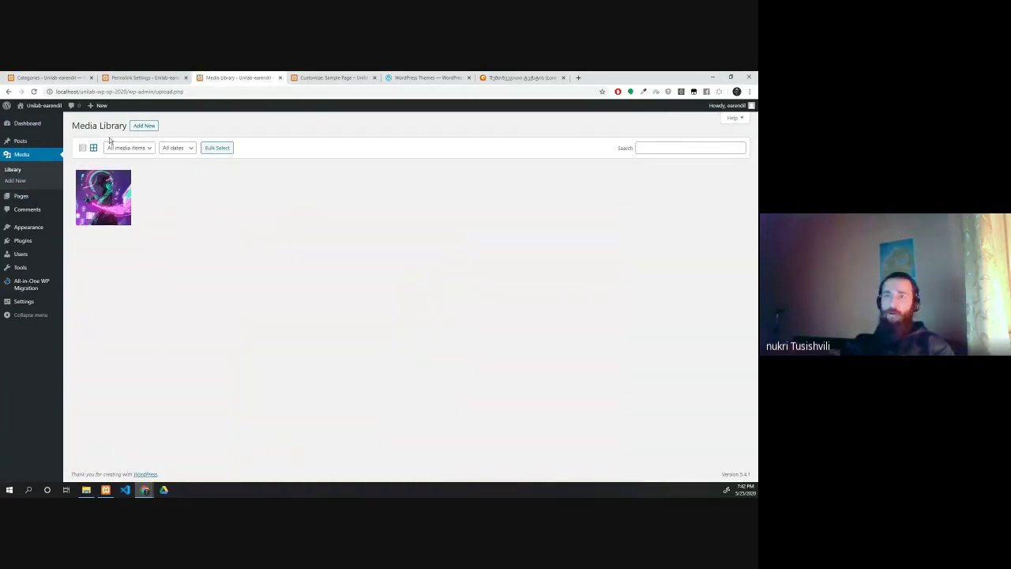
pyautogui.click(143, 126)
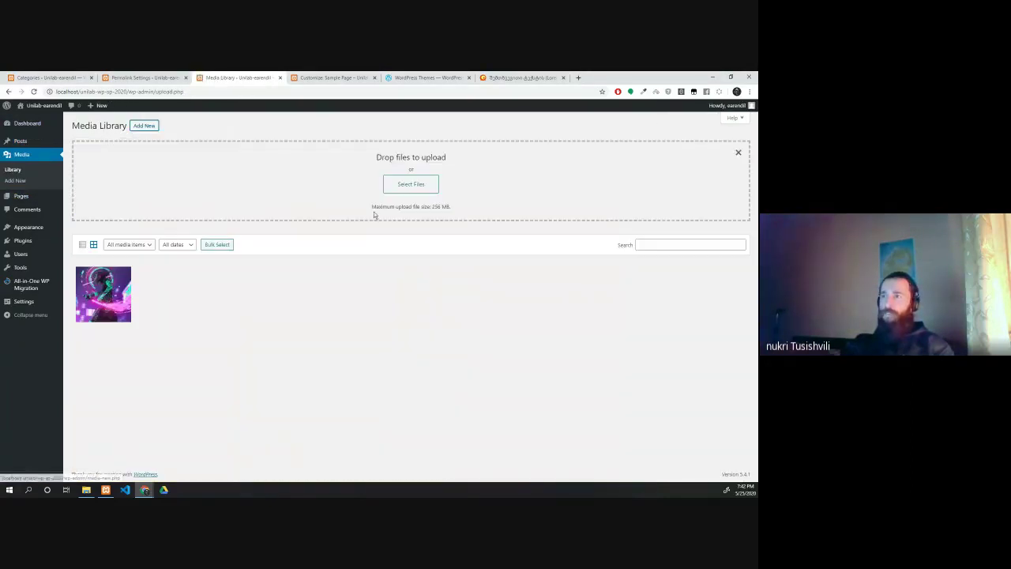
pyautogui.moveTo(430, 207); pyautogui.dragTo(452, 207)
pyautogui.click(439, 208)
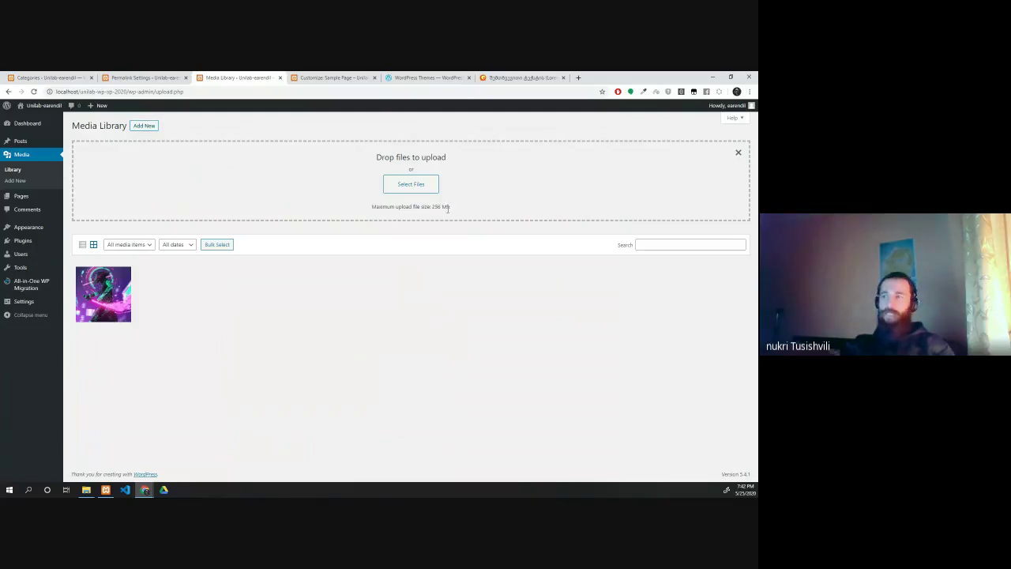
pyautogui.moveTo(433, 207); pyautogui.dragTo(447, 211)
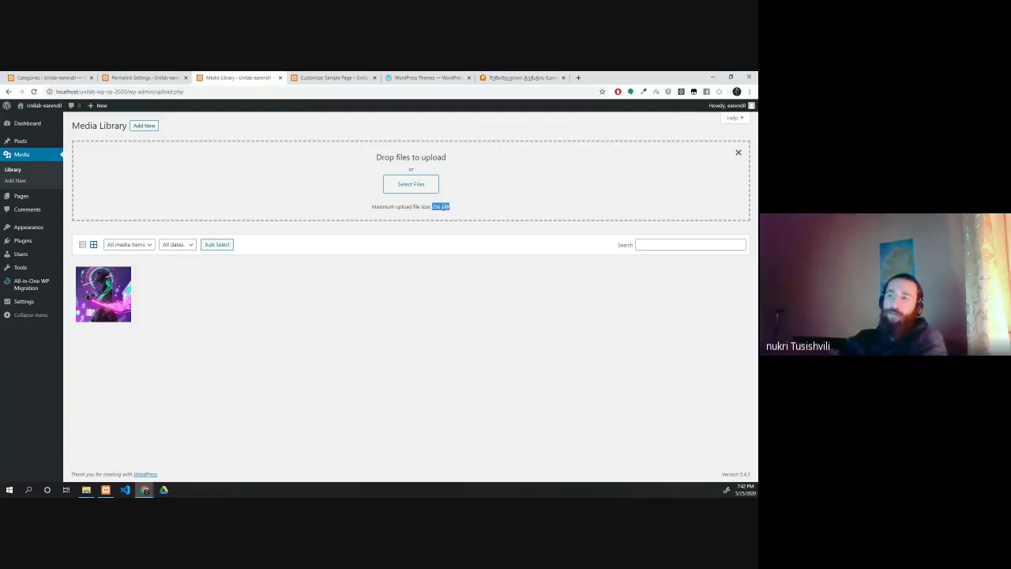
pyautogui.click(451, 208)
pyautogui.moveTo(454, 208); pyautogui.dragTo(433, 207)
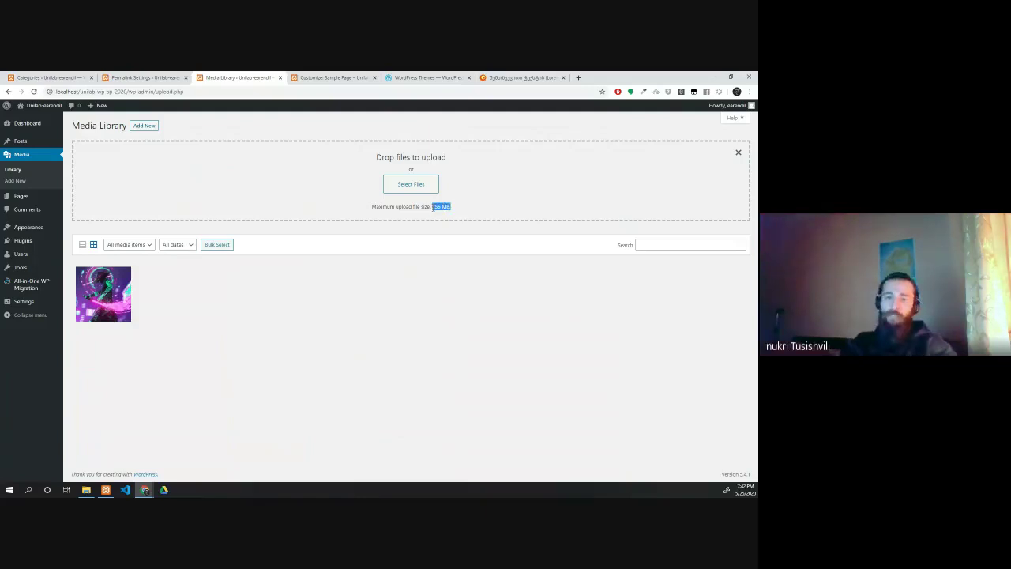